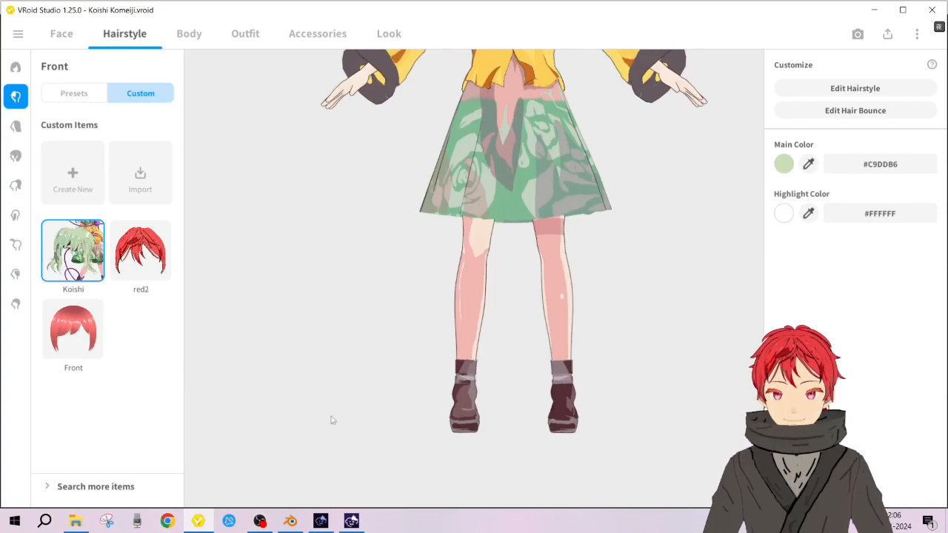
Examine the Koishi Komeiji avatar's hair, jacket, skirt and legs from the front
middle_click_drag(560, 89, 551, 341)
scroll(538, 274, "up", 4)
scroll(537, 230, "down", 2)
scroll(539, 234, "down", 2)
middle_click_drag(542, 379, 582, 421)
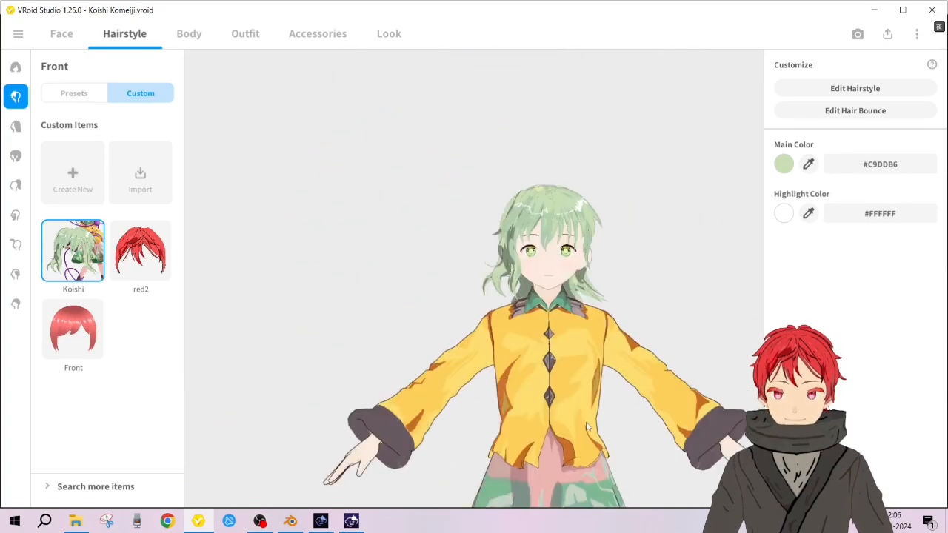
scroll(584, 371, "up", 2)
middle_click_drag(584, 371, 528, 305)
scroll(489, 282, "down", 2)
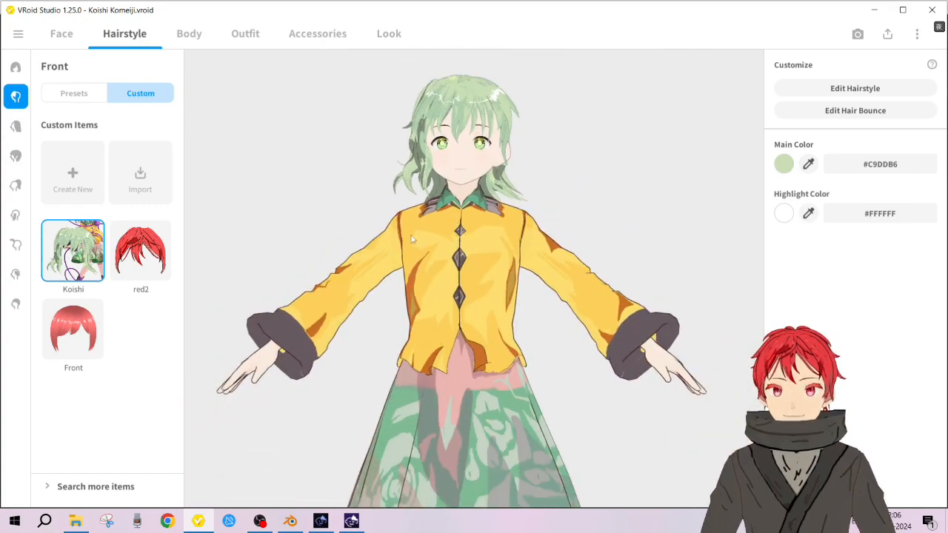
left_click(291, 522)
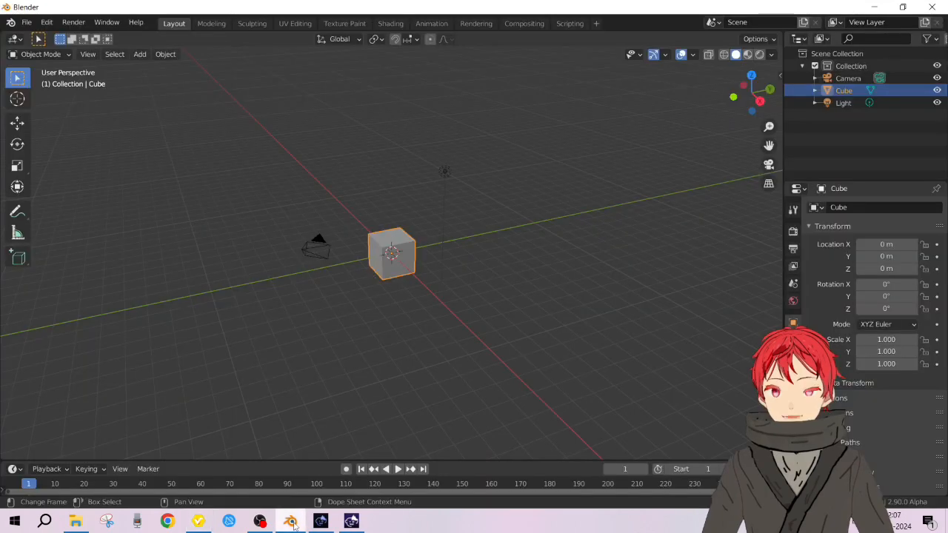
left_click(292, 522)
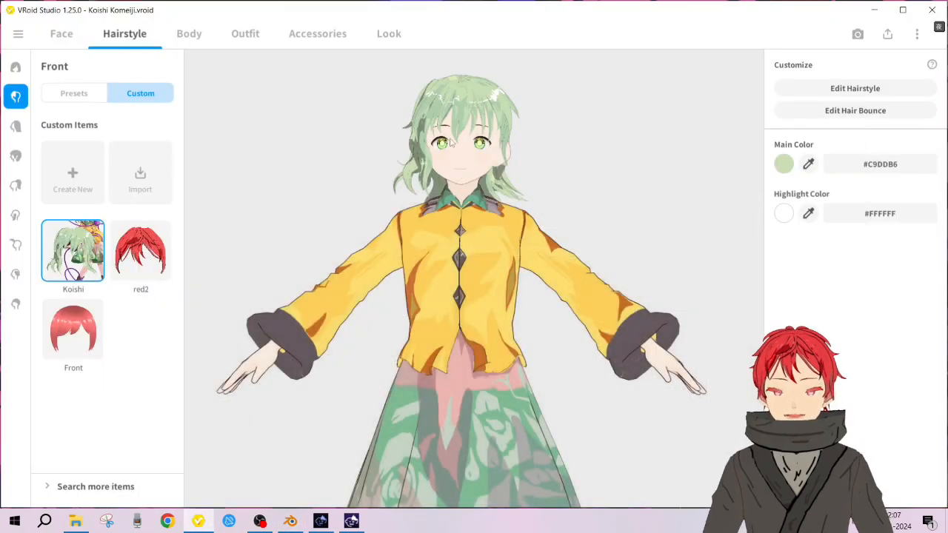
Inspect the front hairstyle's hair groups and the texture layers of material 1, and return to the hairstyle overview
mouse_move(565, 142)
right_mouse_down()
mouse_move(542, 148)
mouse_move(597, 147)
mouse_move(582, 147)
right_mouse_up()
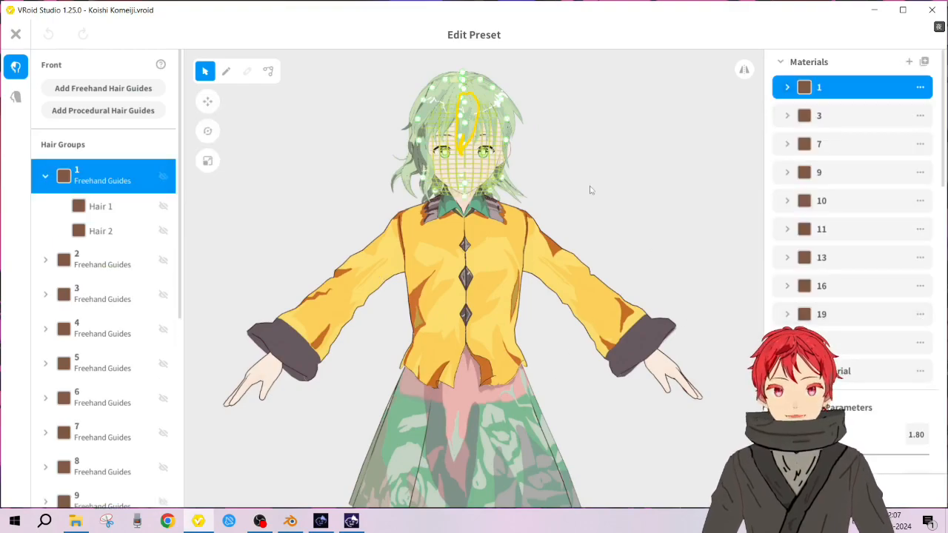
scroll(548, 114, "up", 3)
middle_click_drag(546, 114, 550, 157)
scroll(557, 239, "down", 2)
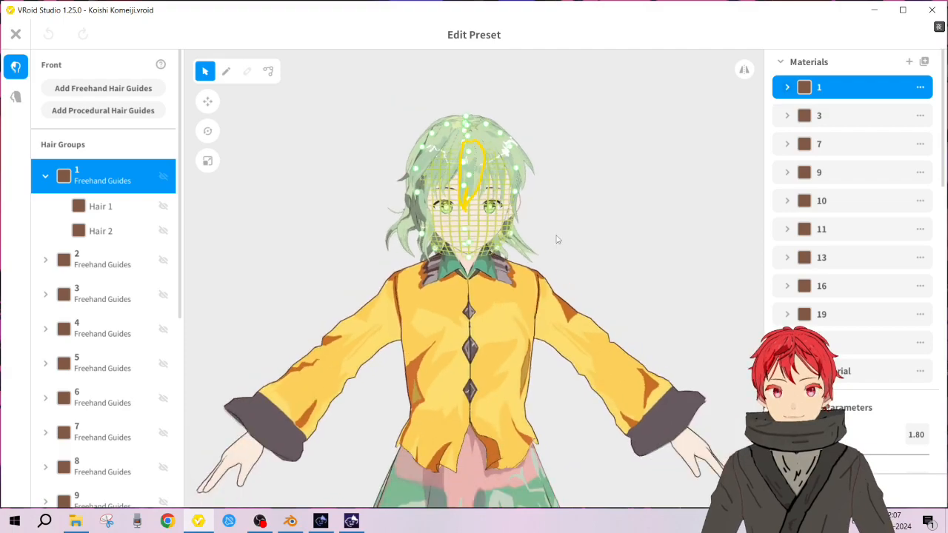
left_click(45, 179)
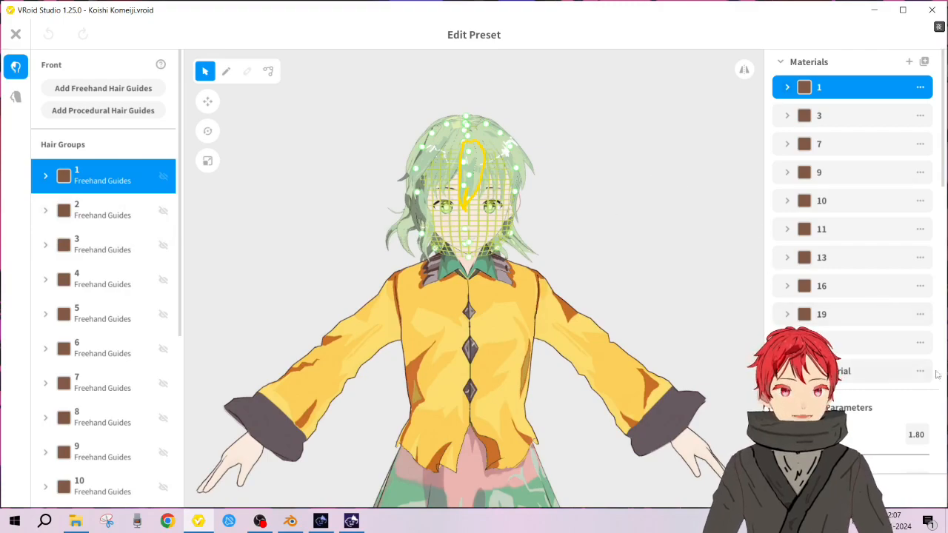
scroll(497, 158, "up", 2)
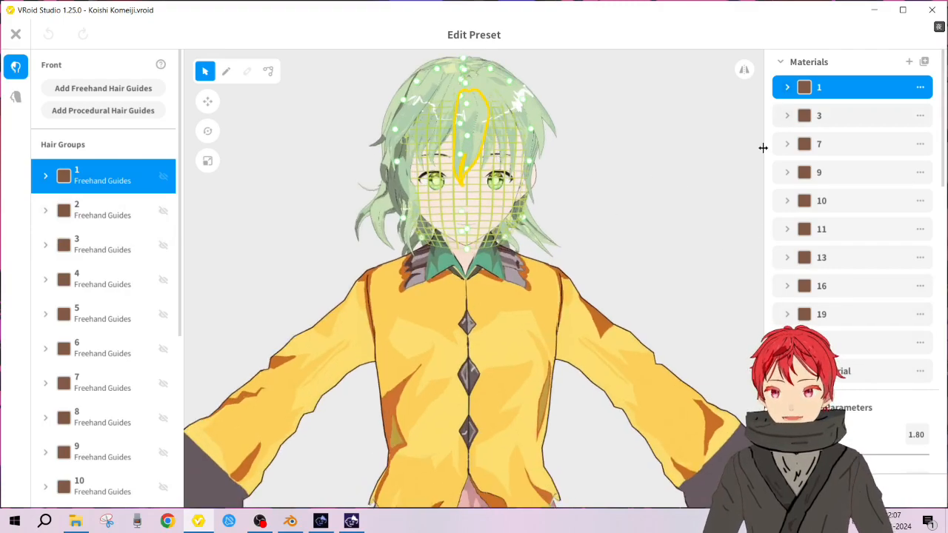
left_click(795, 93)
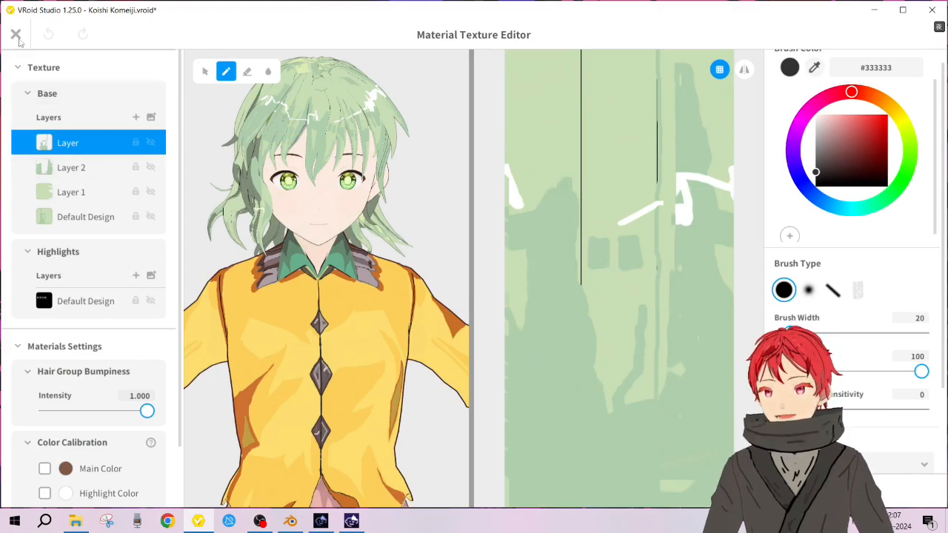
left_click(15, 34)
left_click(111, 215)
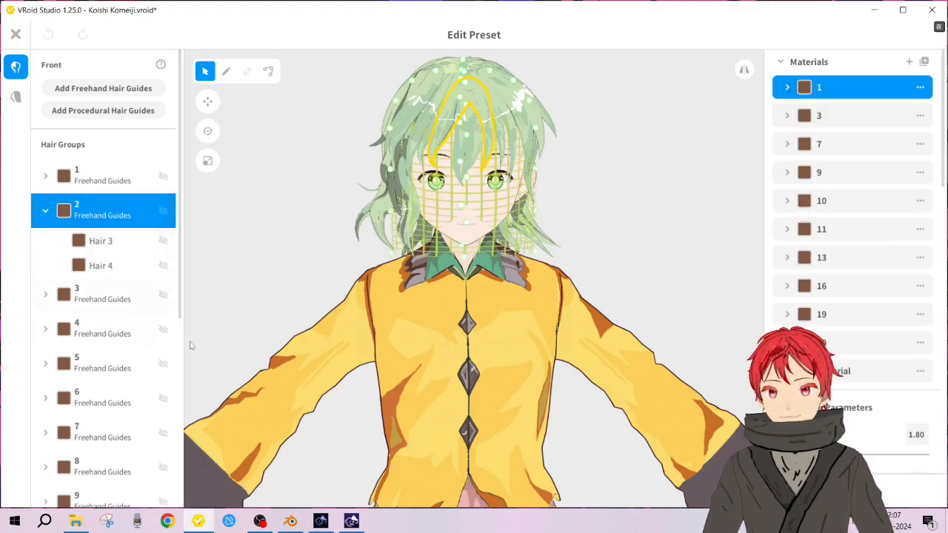
left_click(15, 34)
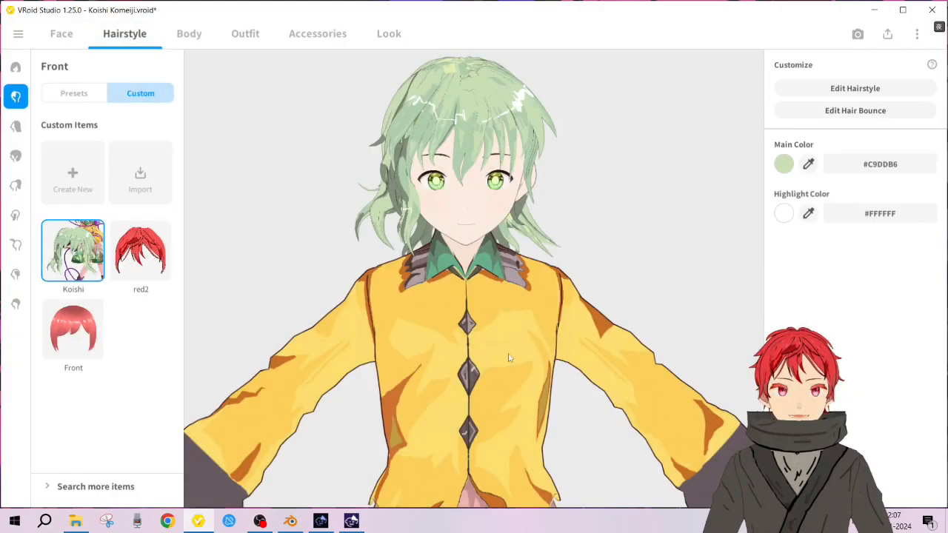
scroll(528, 259, "down", 5)
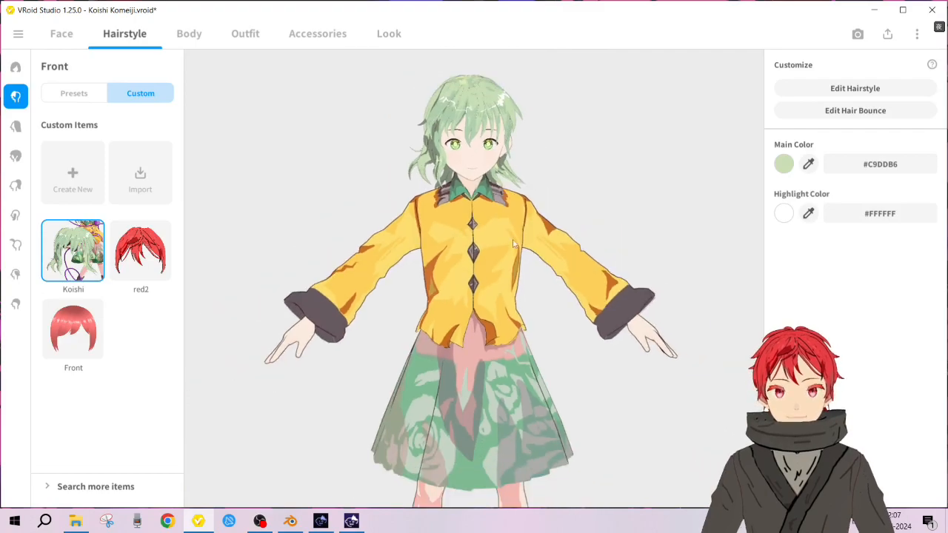
scroll(585, 307, "down", 1)
scroll(578, 322, "up", 4)
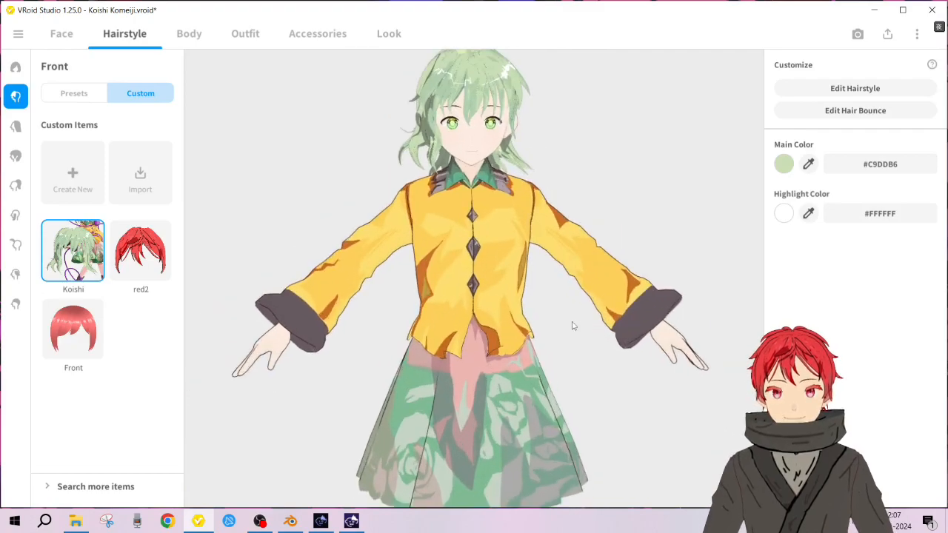
scroll(585, 326, "down", 3)
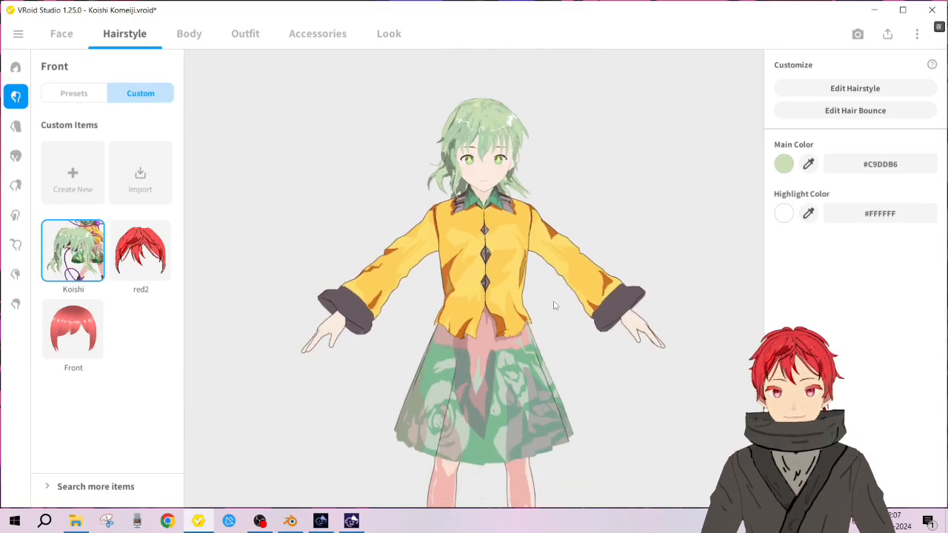
scroll(582, 259, "up", 5)
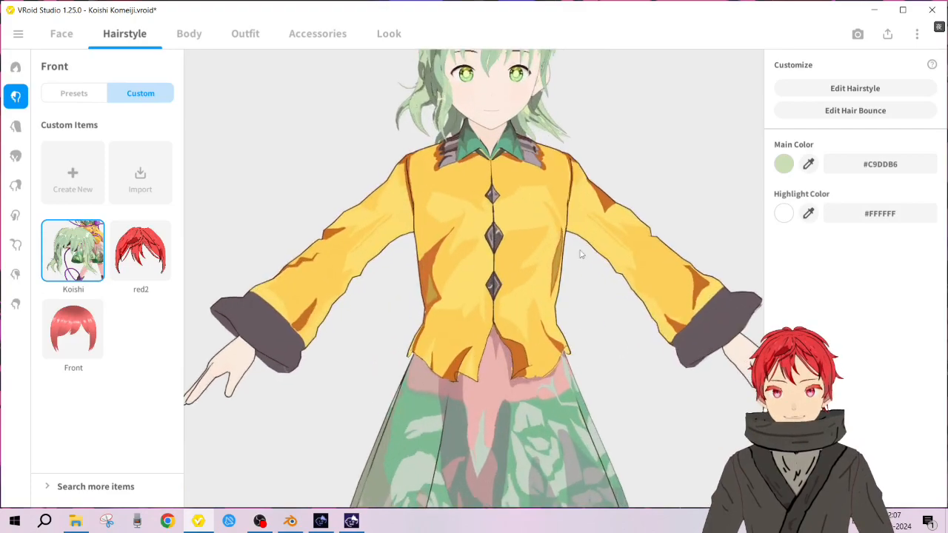
scroll(576, 341, "down", 4)
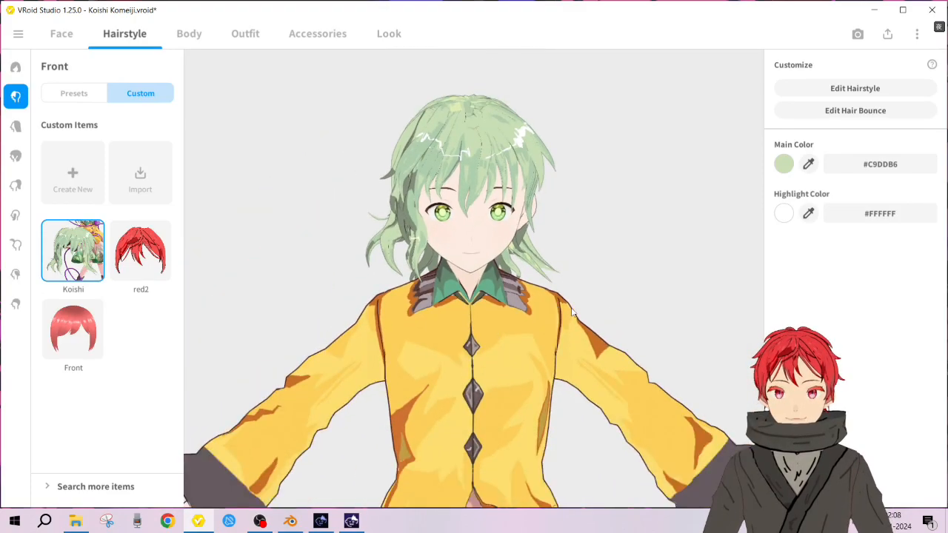
right_click_drag(572, 323, 581, 300)
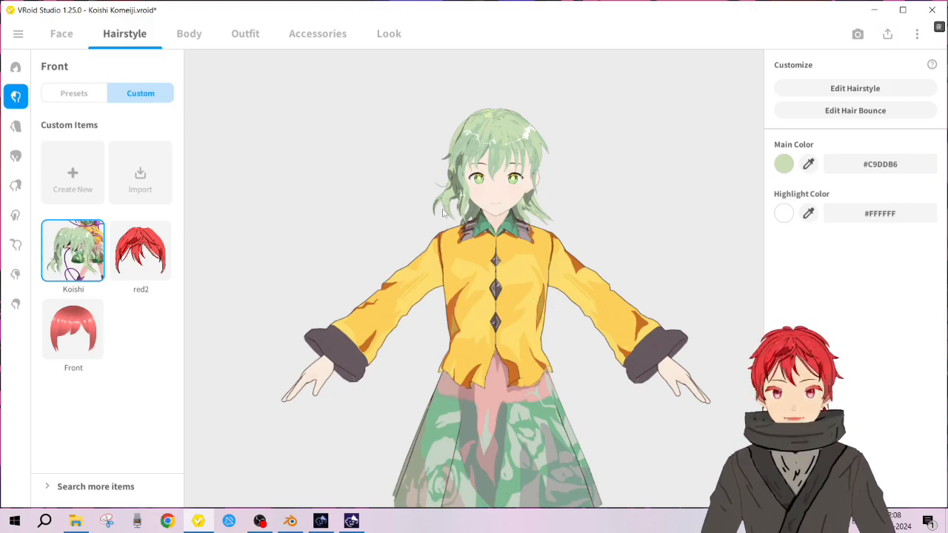
scroll(482, 237, "up", 3)
scroll(548, 281, "down", 3)
middle_click_drag(570, 339, 560, 358)
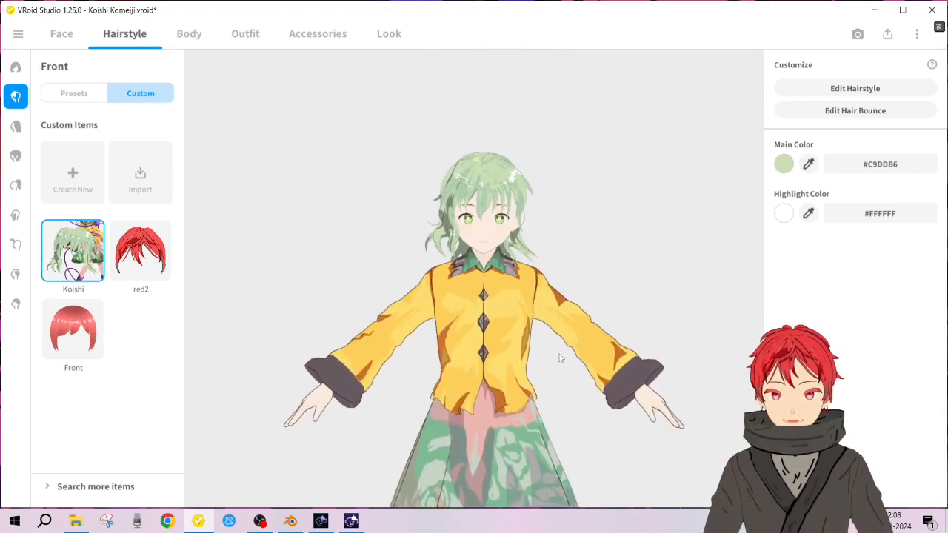
Open the VRM export for the avatar and bring up its VRM settings without applying any reductions
left_click(885, 37)
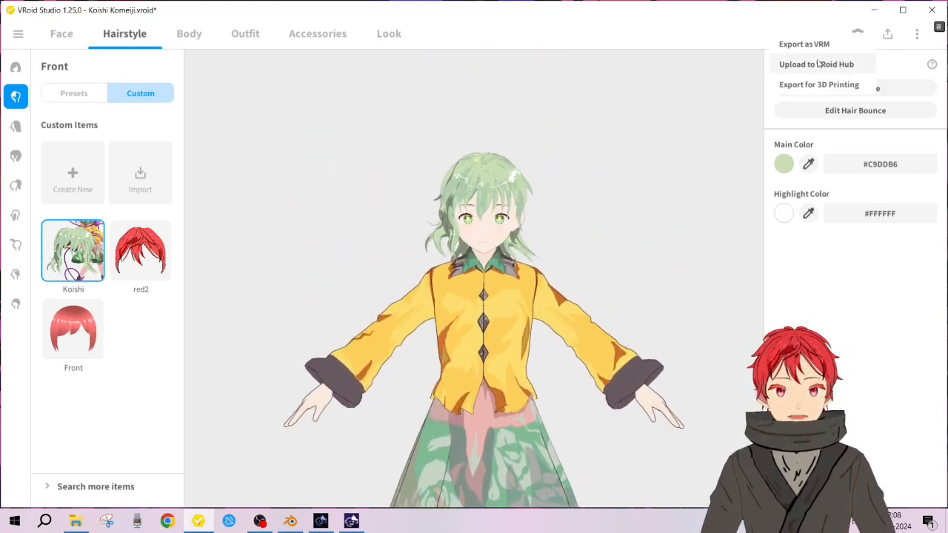
left_click(886, 34)
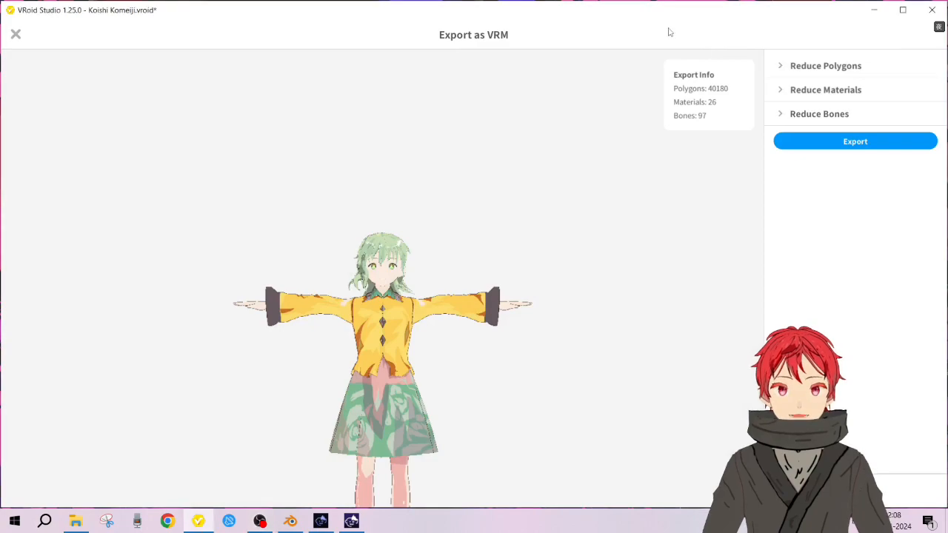
left_click(780, 67)
left_click(780, 67)
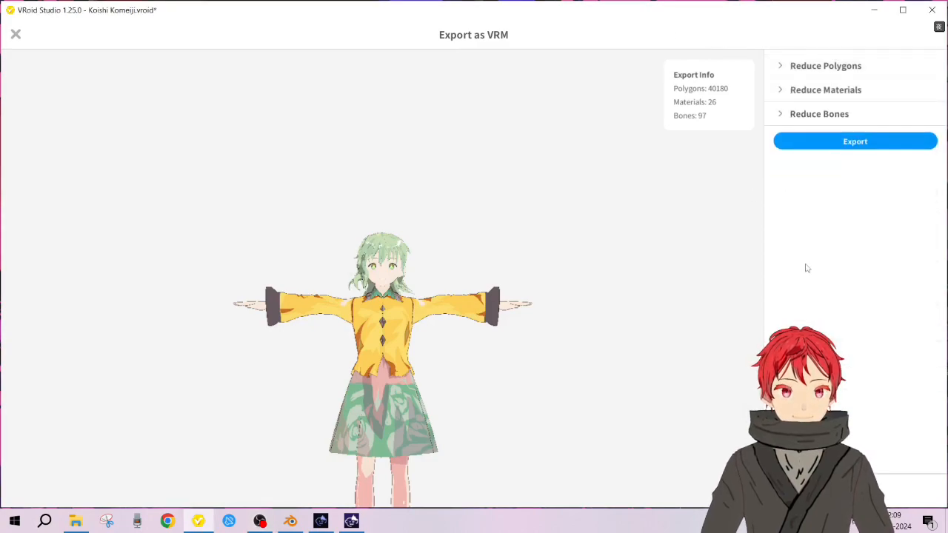
left_click(855, 140)
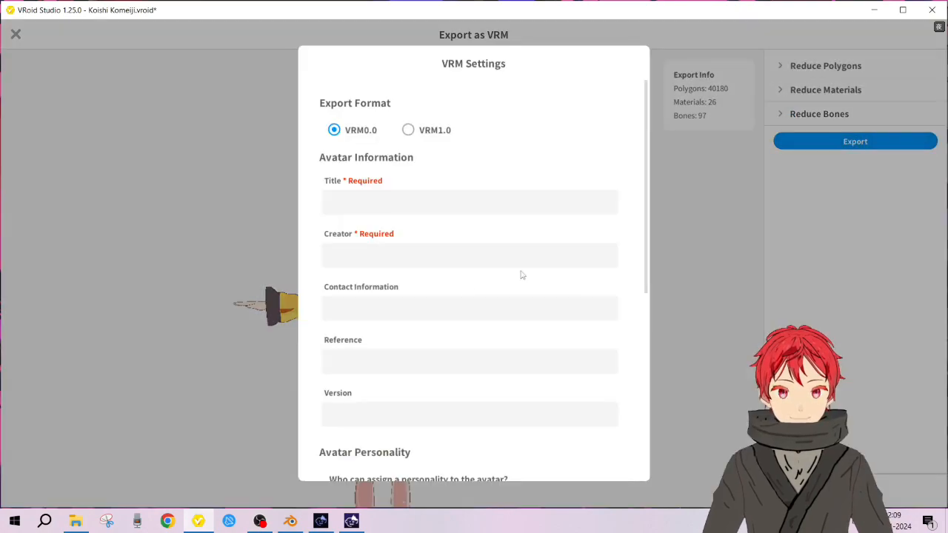
Set the avatar title to Koishi Komeji and enter the creator's name in the VRM settings
left_click(407, 207)
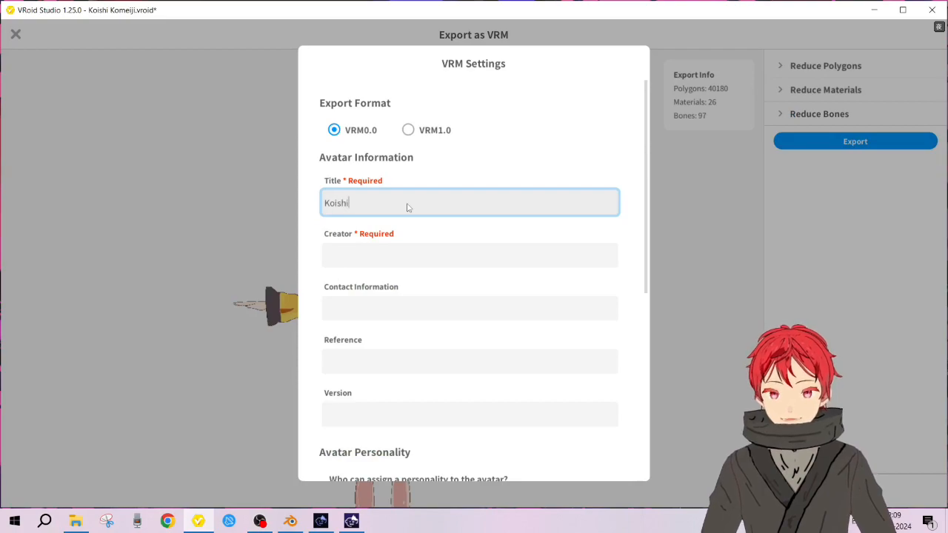
type("Koishi Komeiji")
left_click(364, 254)
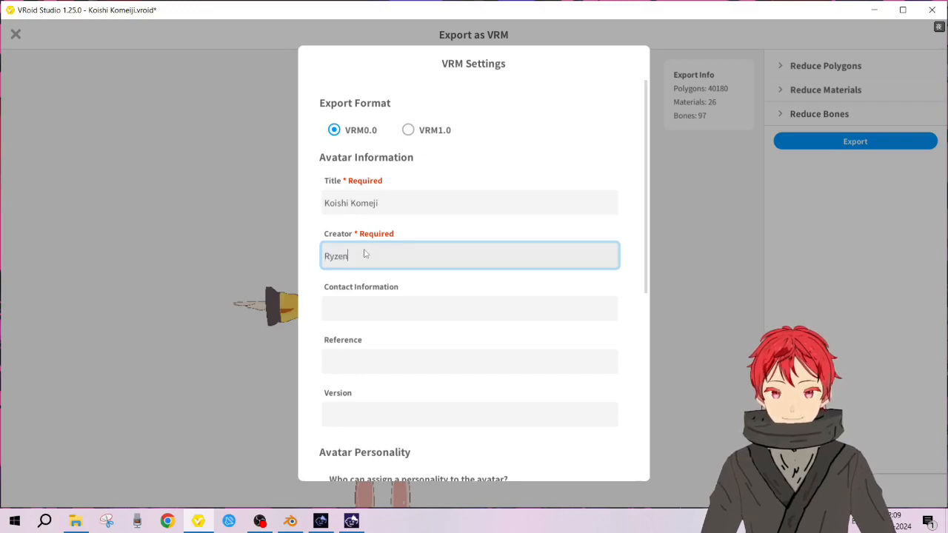
scroll(378, 255, "down", 5)
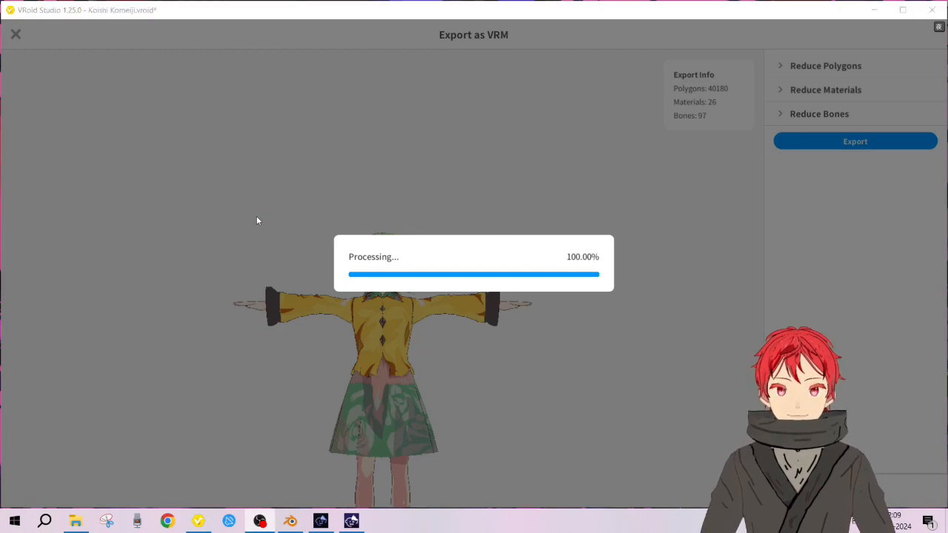
Save the exported VRM file as Koishi Komeji in the model folder of 1. Koishi Komeiji
left_click(229, 208)
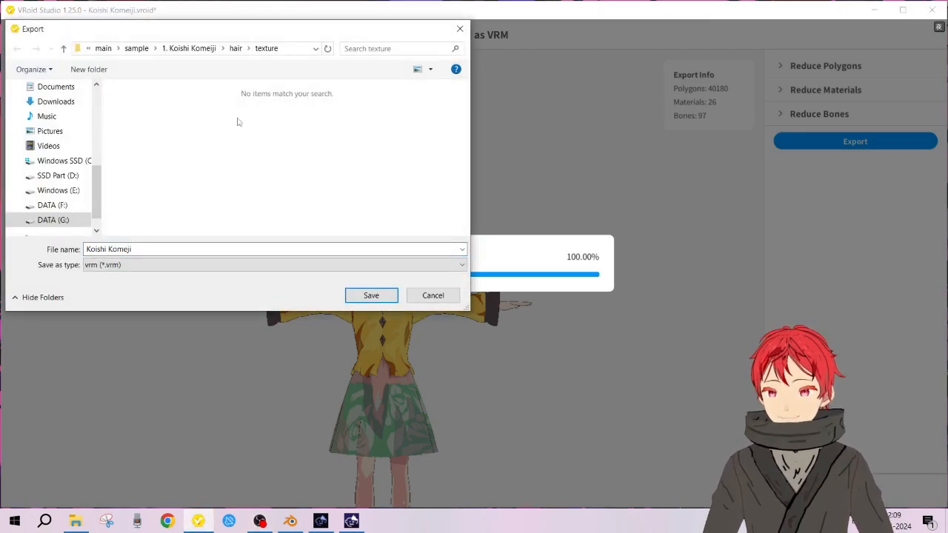
left_click(236, 48)
left_click(213, 48)
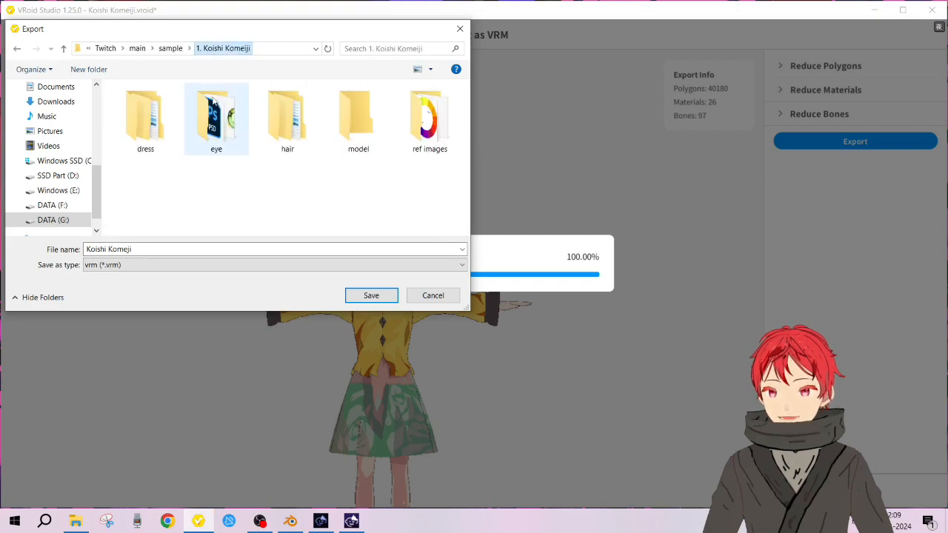
double_click(360, 117)
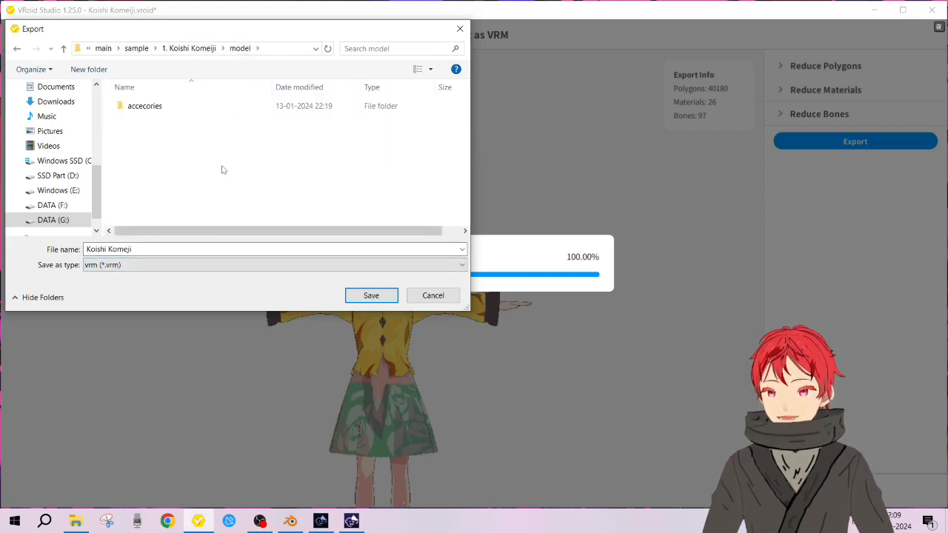
left_click(380, 297)
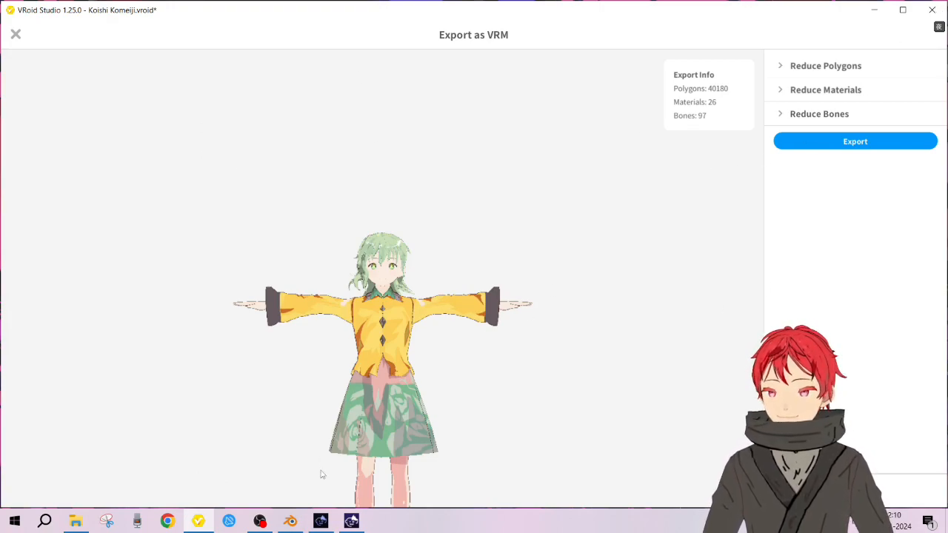
Leave the VRM export screen and request closing VRoid Studio
left_click(291, 520)
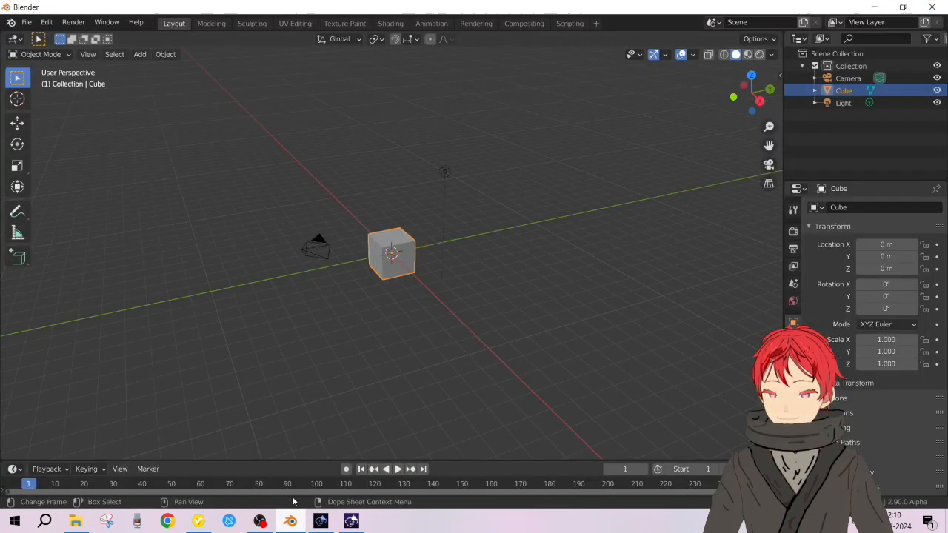
left_click(198, 521)
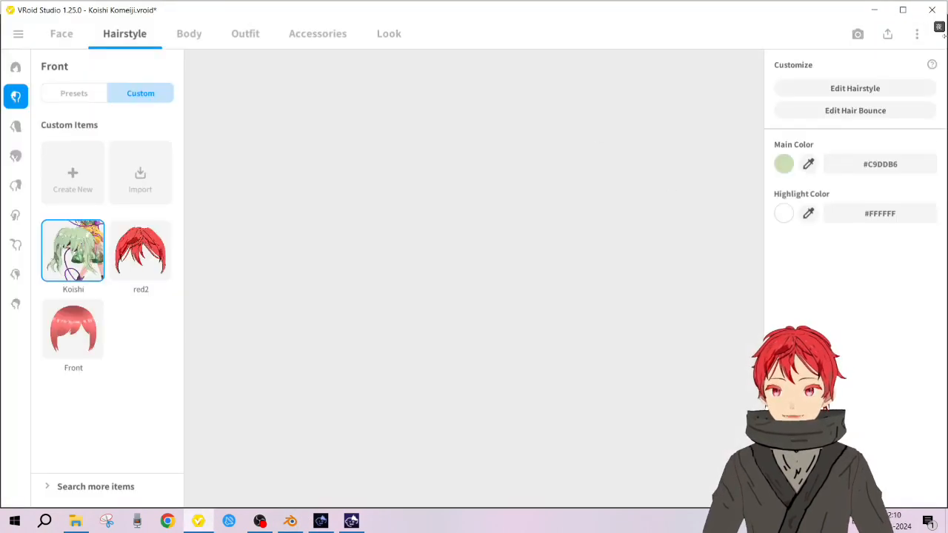
left_click(931, 10)
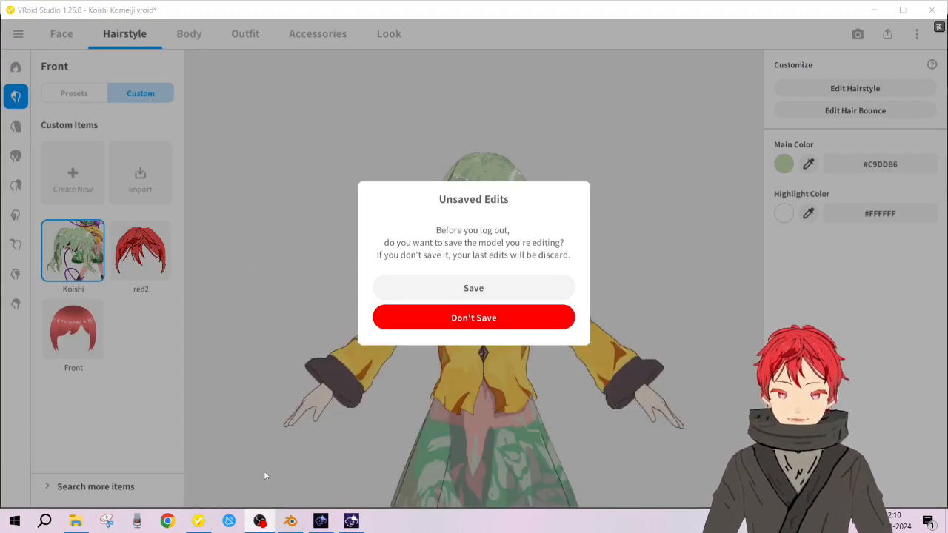
Switch to Blender and delete the default cube from the scene
left_click(291, 520)
scroll(450, 193, "up", 5)
scroll(450, 192, "down", 5)
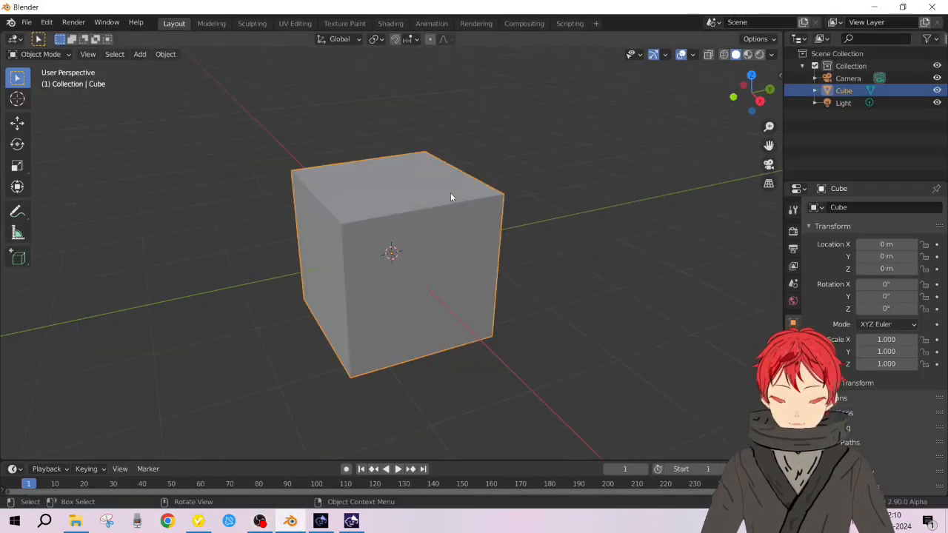
scroll(451, 197, "down", 7)
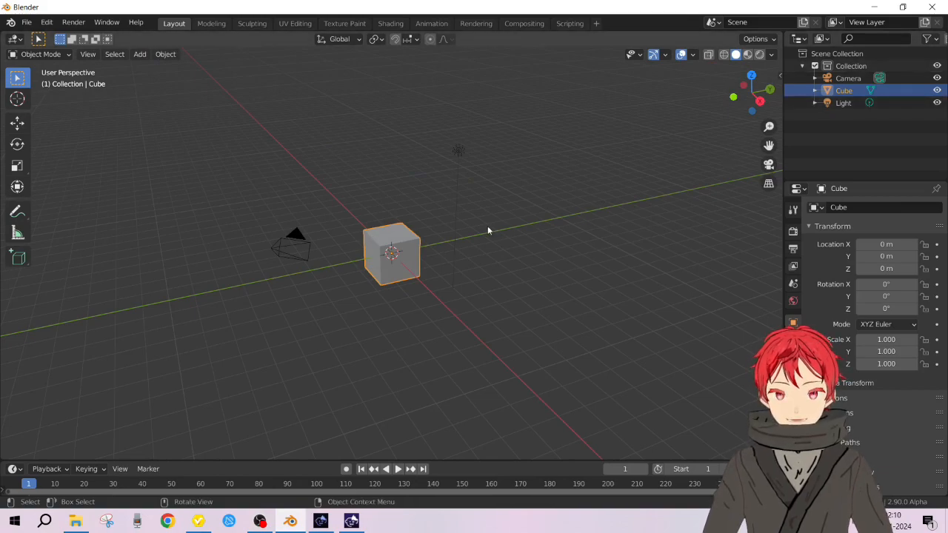
key("a")
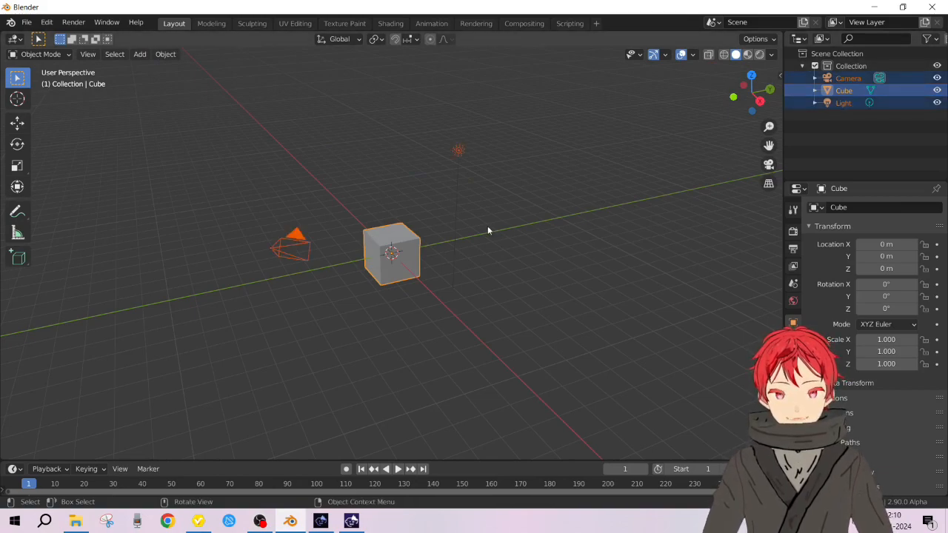
left_click(850, 90)
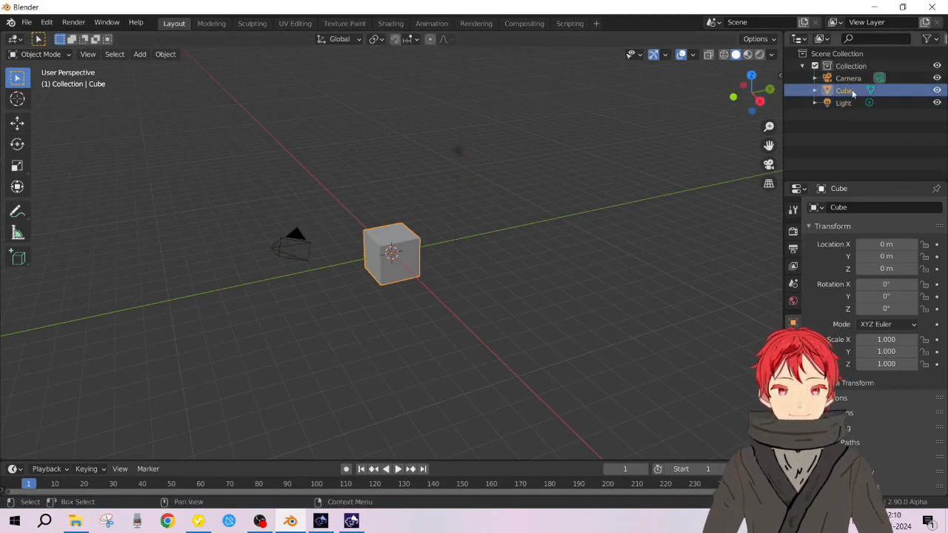
scroll(427, 260, "up", 5)
scroll(418, 274, "down", 5)
key("x")
left_click(417, 273)
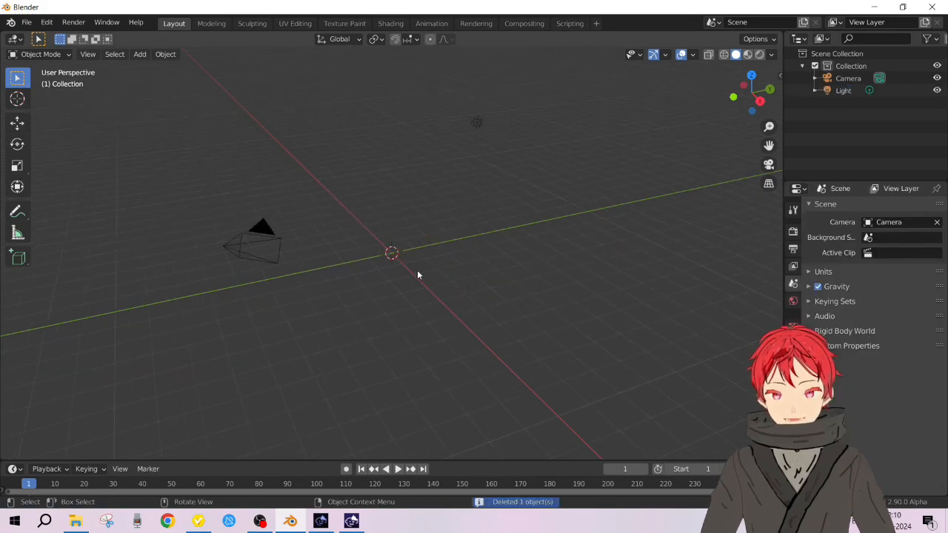
Collapse the default collection and add a new collection named model to the scene
left_click(803, 66)
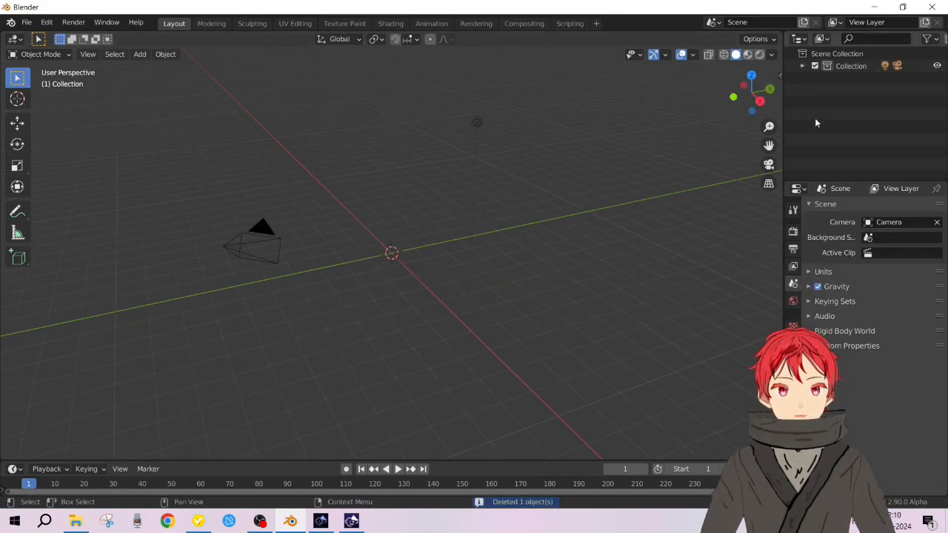
right_click(841, 86)
left_click(841, 86)
double_click(853, 77)
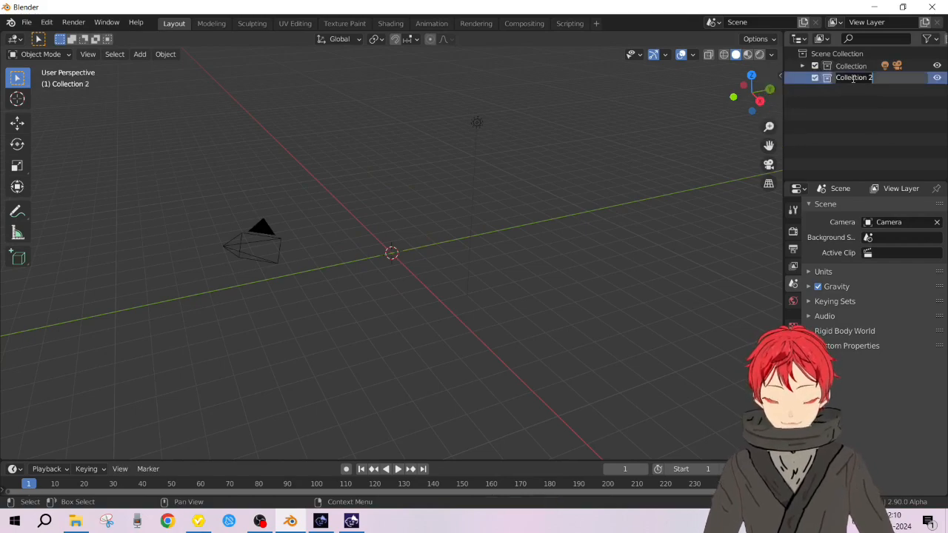
type("mode")
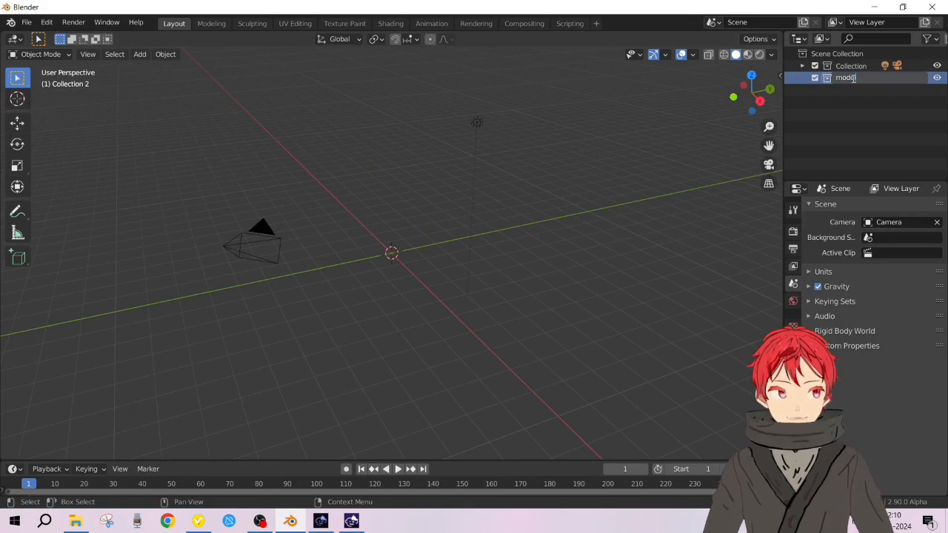
type("l")
key("Return")
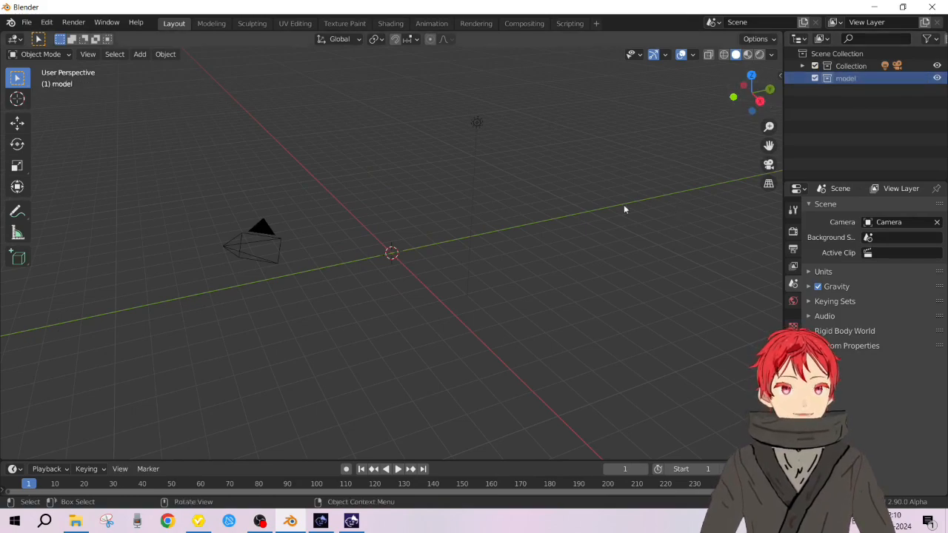
scroll(452, 231, "up", 1)
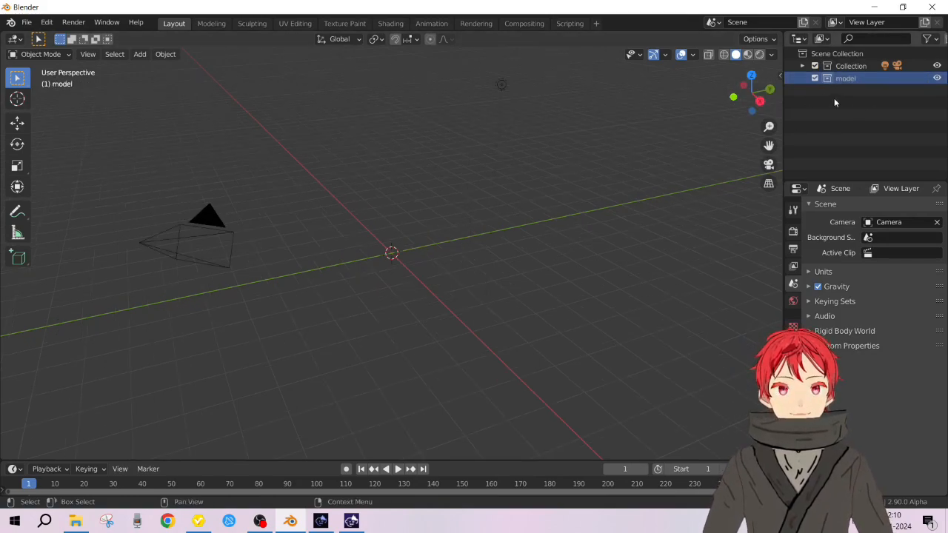
scroll(298, 203, "down", 2)
scroll(362, 217, "down", 4)
scroll(495, 230, "up", 6)
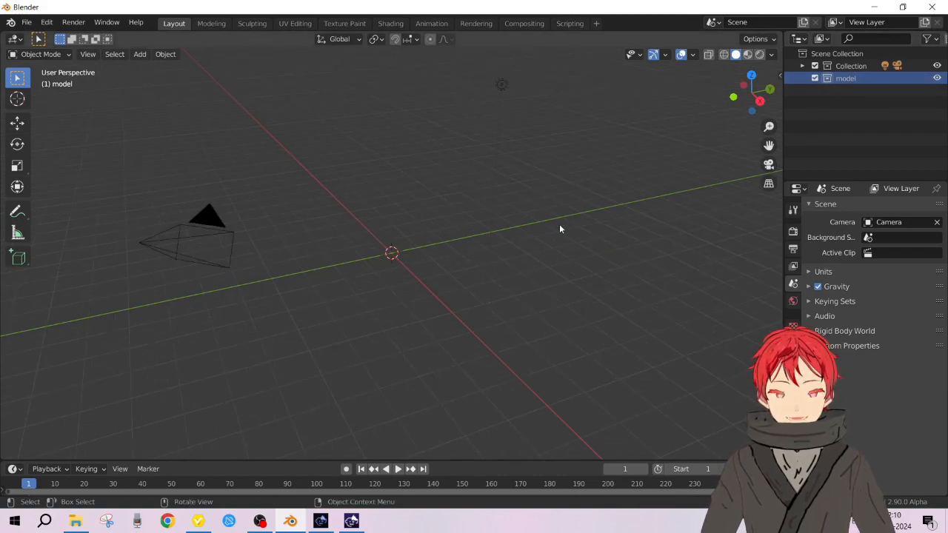
Start the Shortcut VUr on-screen key display with its dock set to Center, and glance over the VRM and CATS add-on tools
key("n")
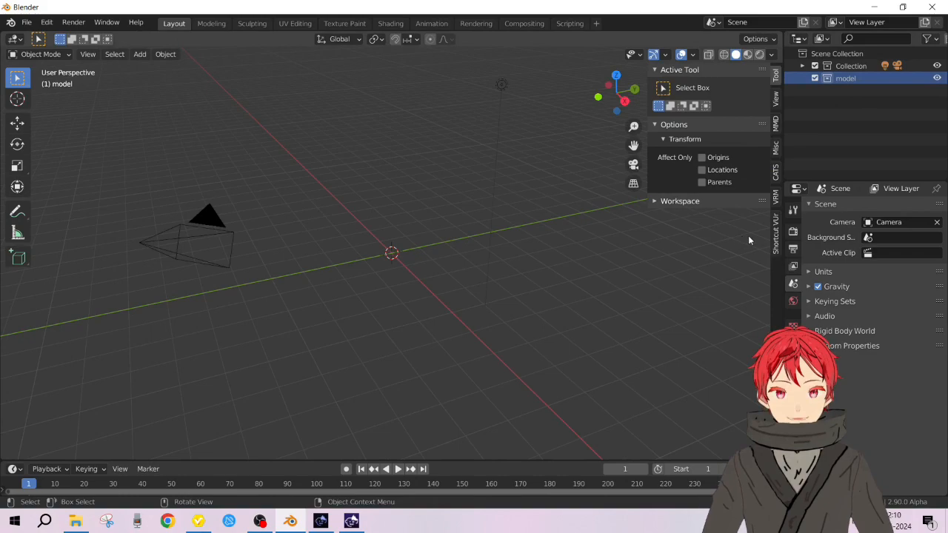
left_click(775, 233)
left_click(729, 87)
left_click(724, 106)
left_click(717, 146)
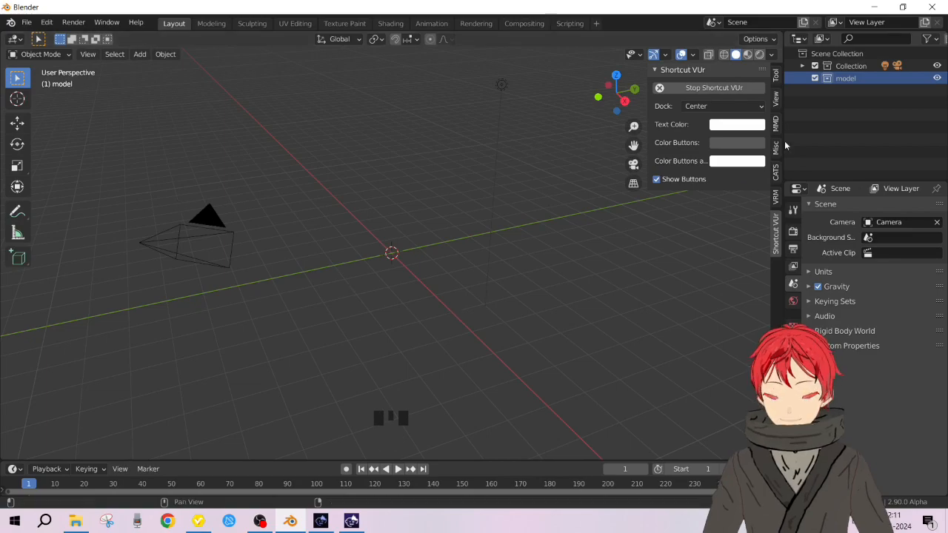
left_click(776, 200)
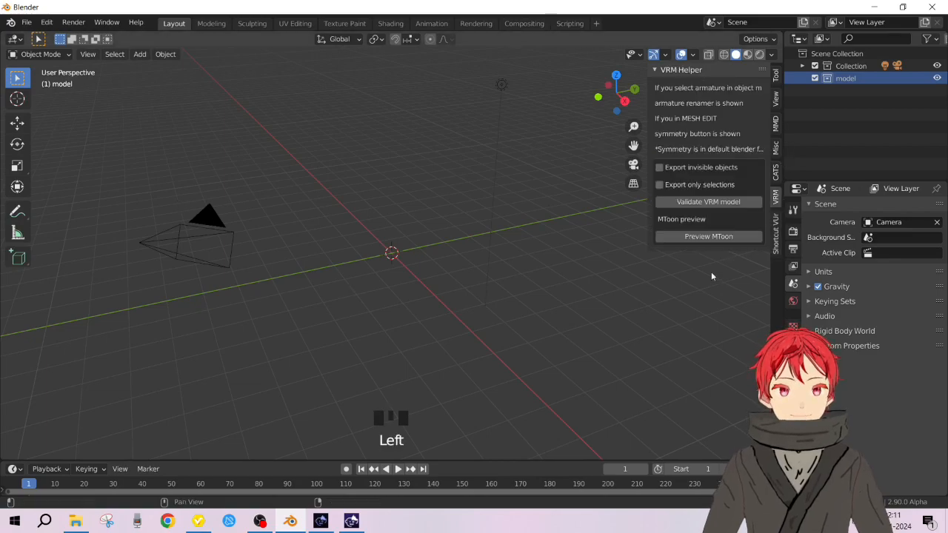
left_click(775, 177)
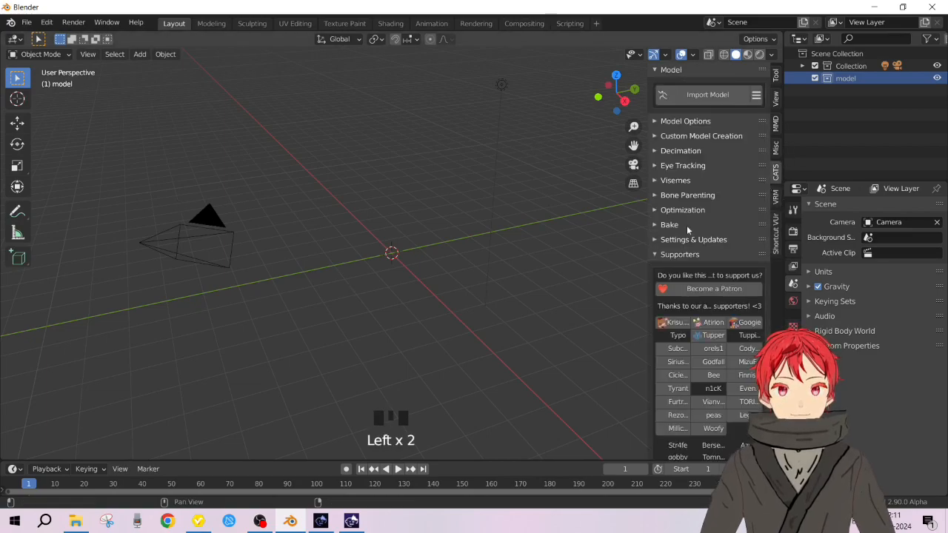
key("n")
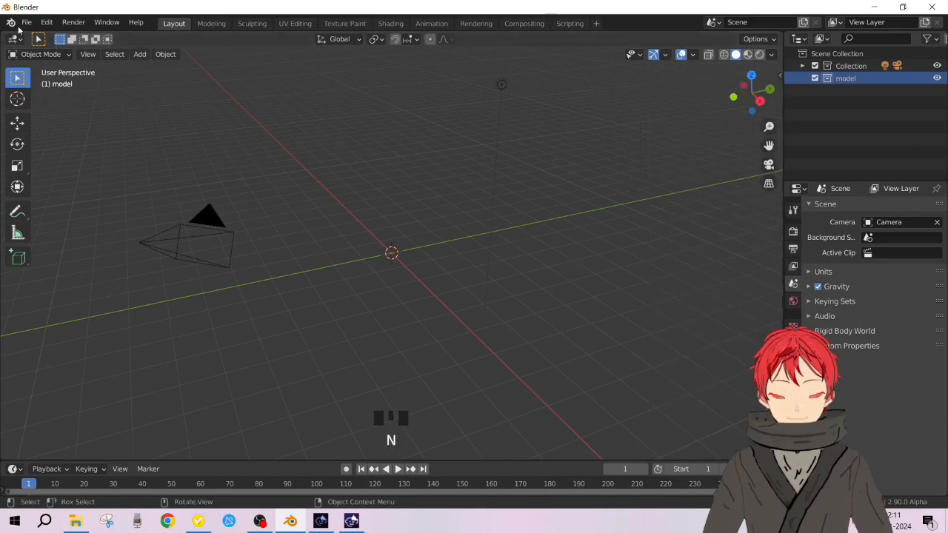
left_click(25, 23)
mouse_move(62, 190)
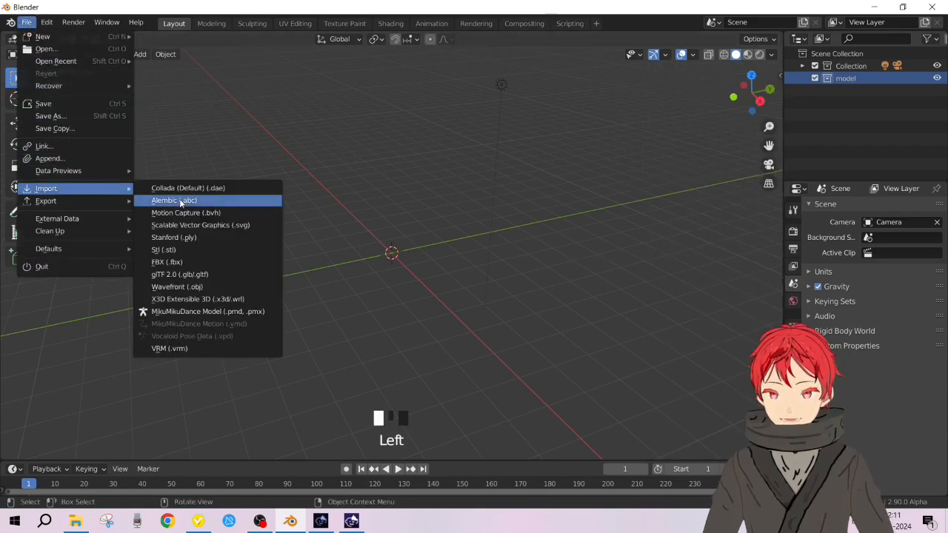
left_click(209, 348)
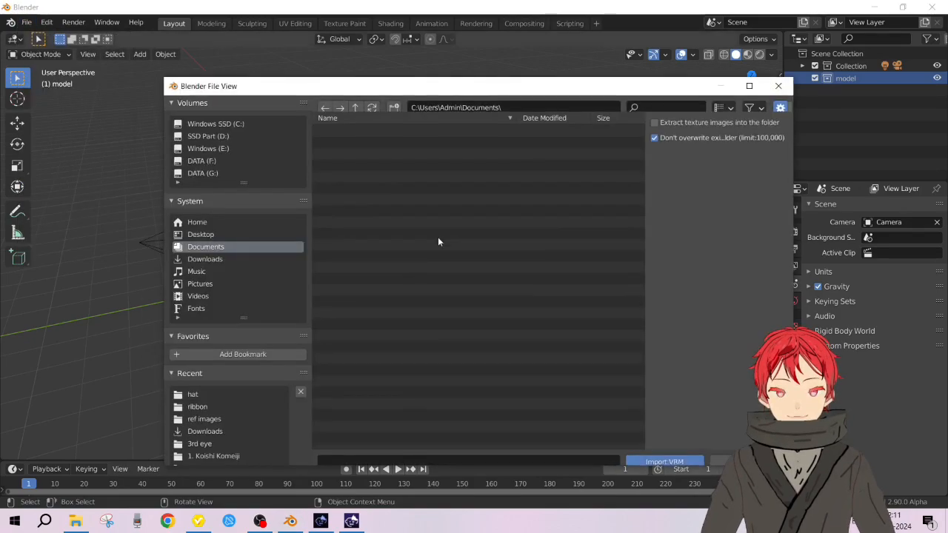
scroll(241, 422, "down", 2)
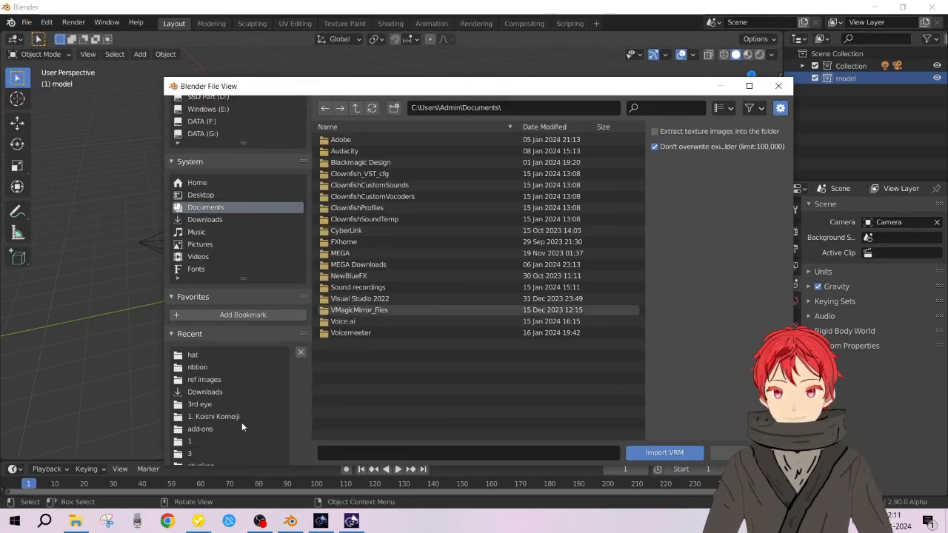
left_click(231, 417)
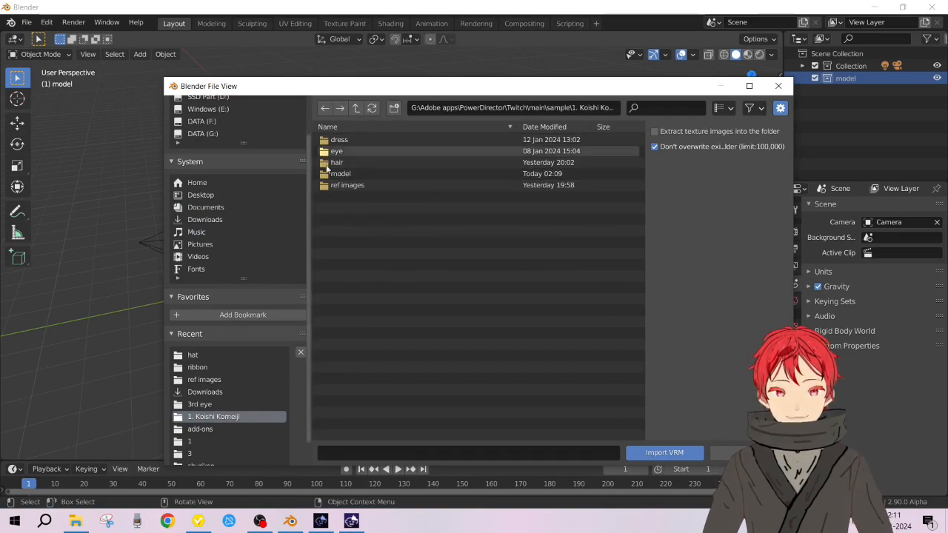
left_click(360, 174)
left_click(434, 150)
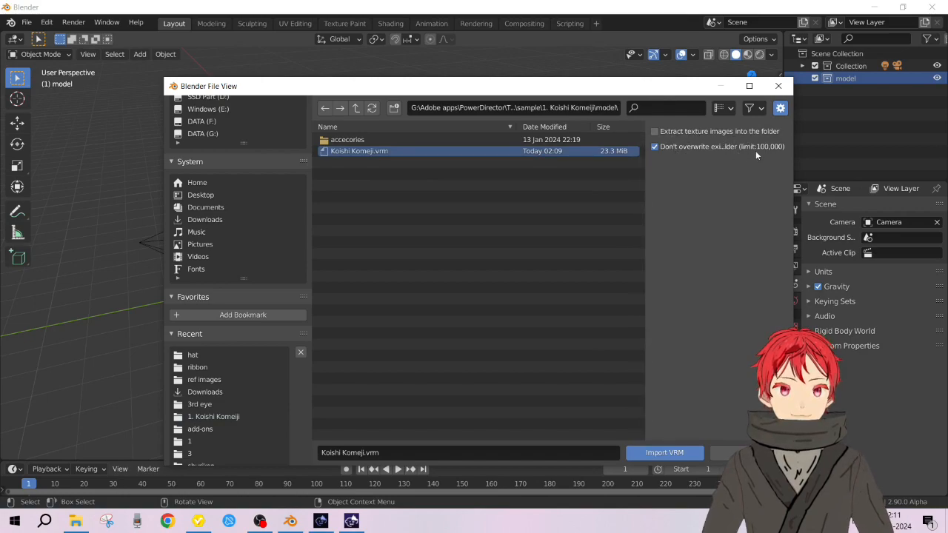
left_click(779, 86)
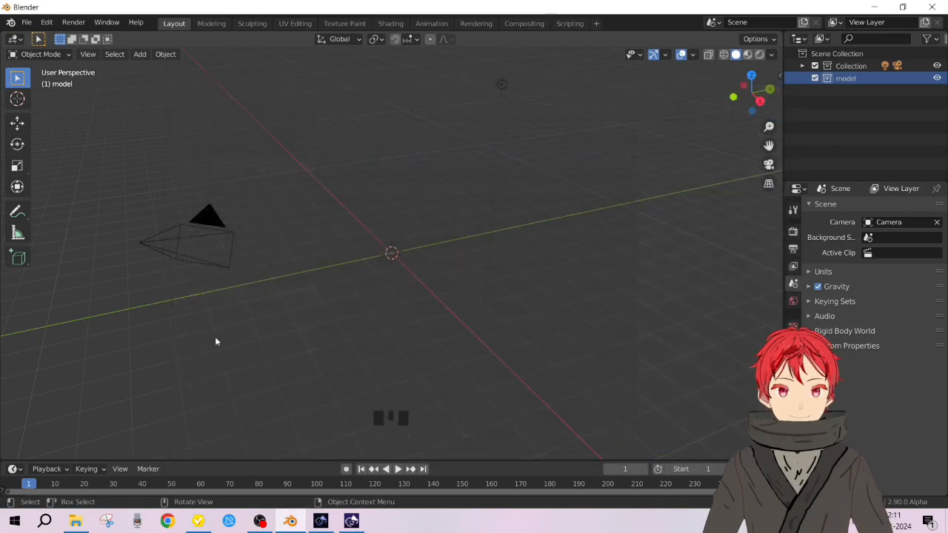
Switch to File Explorer and open the model folder inside 1. Koishi Komeiji
left_click(76, 520)
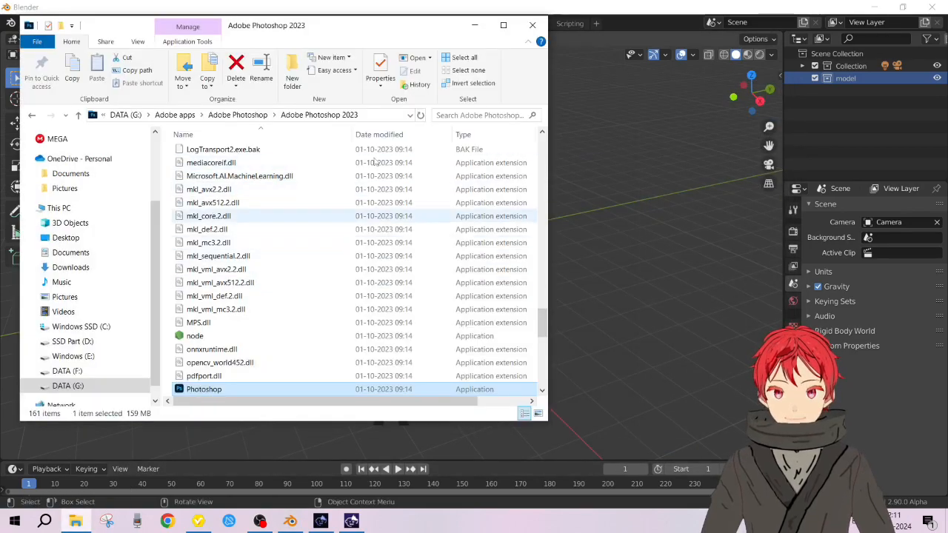
scroll(140, 292, "down", 1)
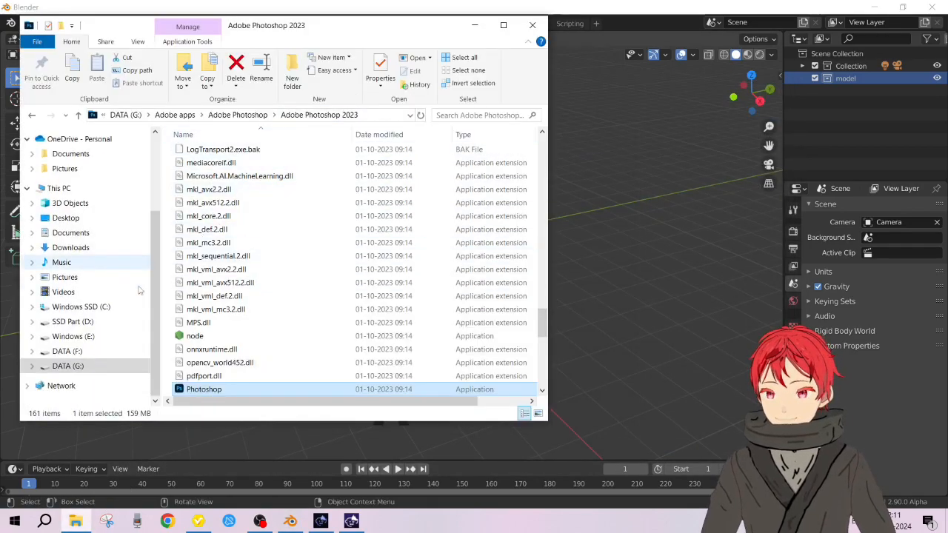
left_click(102, 323)
scroll(111, 297, "up", 3)
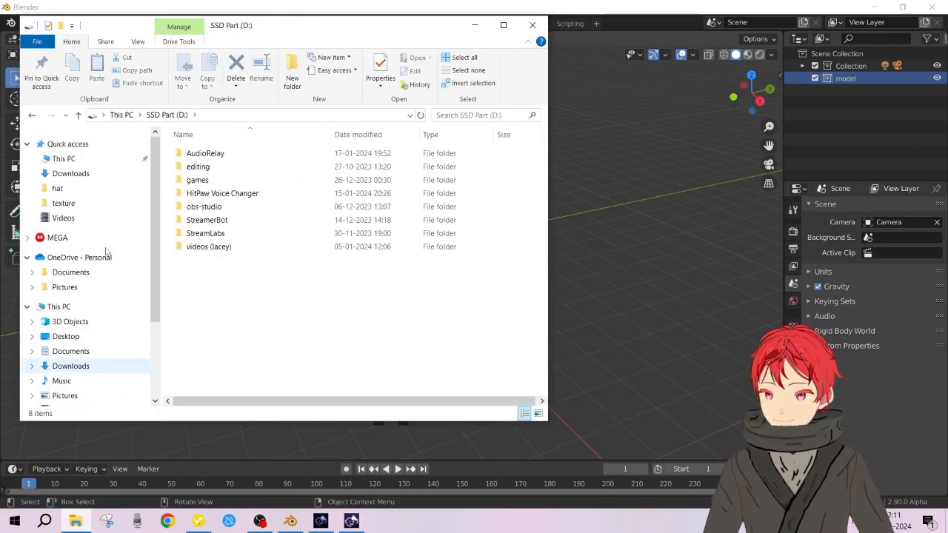
left_click(100, 205)
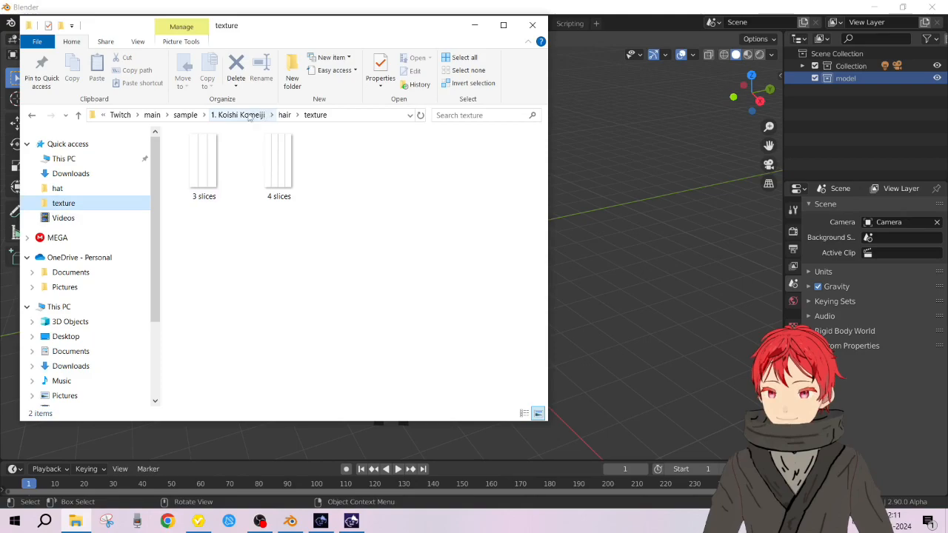
left_click(249, 119)
double_click(422, 174)
Cut the Koishi Komeiji VRoid file and Koishi Komeji.vrm, and create a folder named vroid in the model folder
left_click_drag(261, 206, 300, 165)
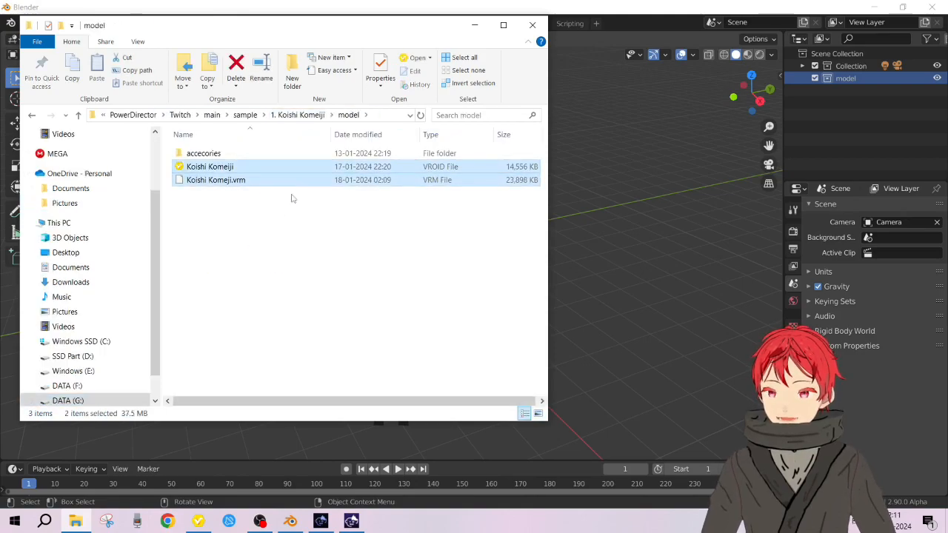
right_click(305, 237)
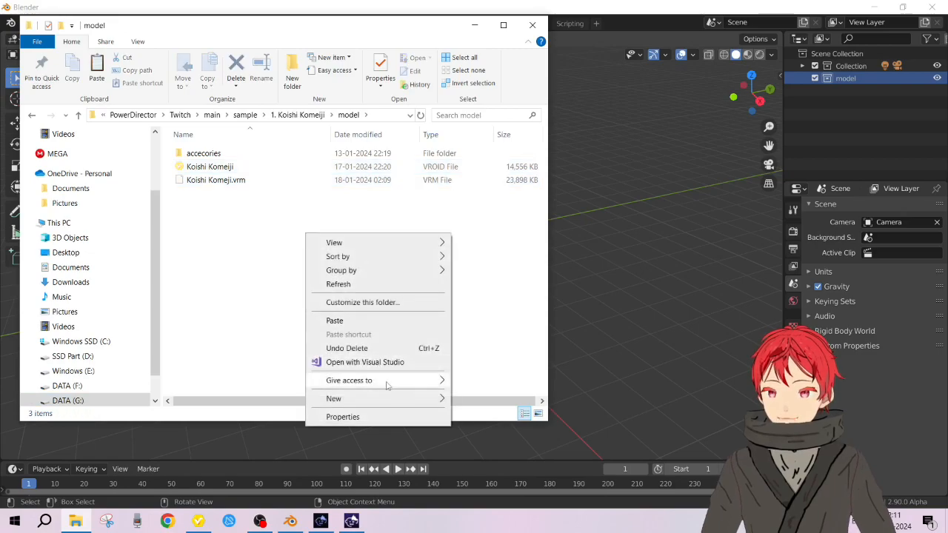
mouse_move(392, 398)
left_click(515, 269)
type("vro")
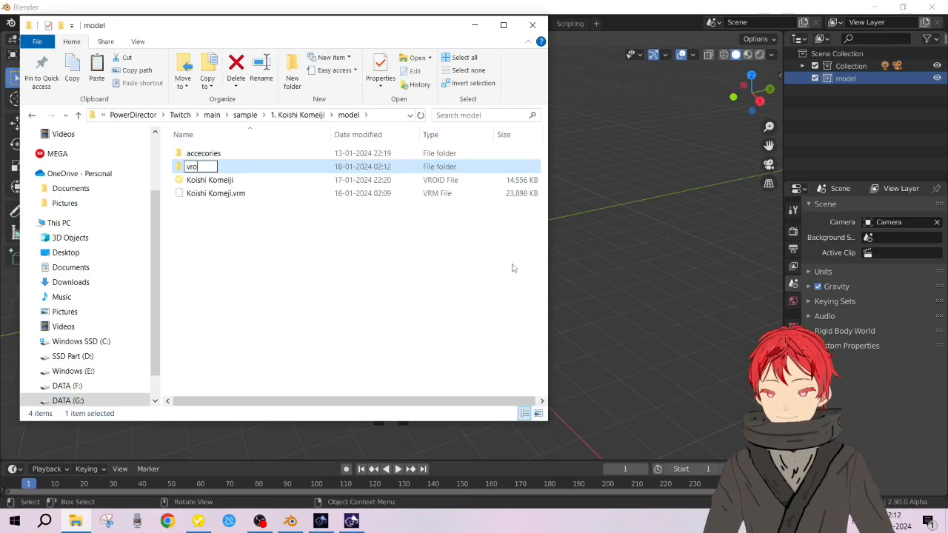
type("id")
key("Return")
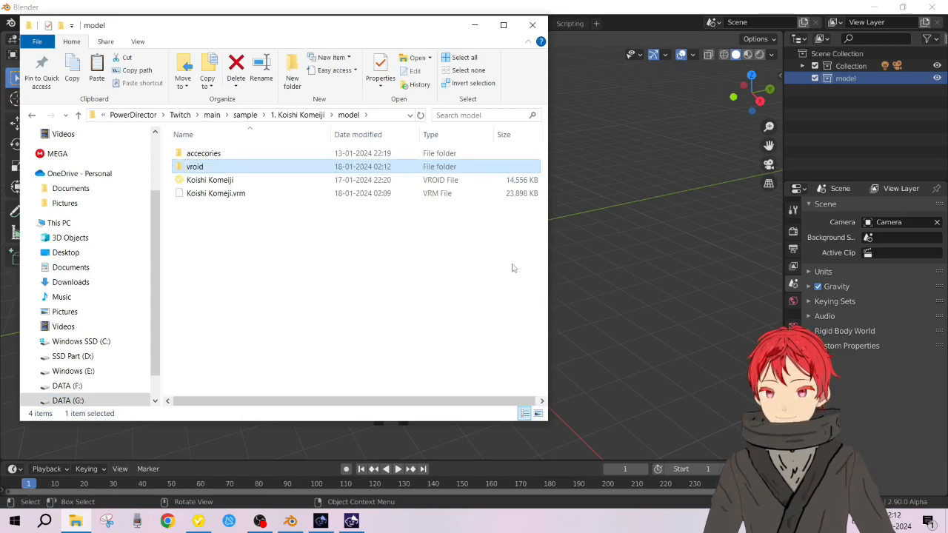
Move the two cut files into the vroid folder and return to the model folder
key("Return")
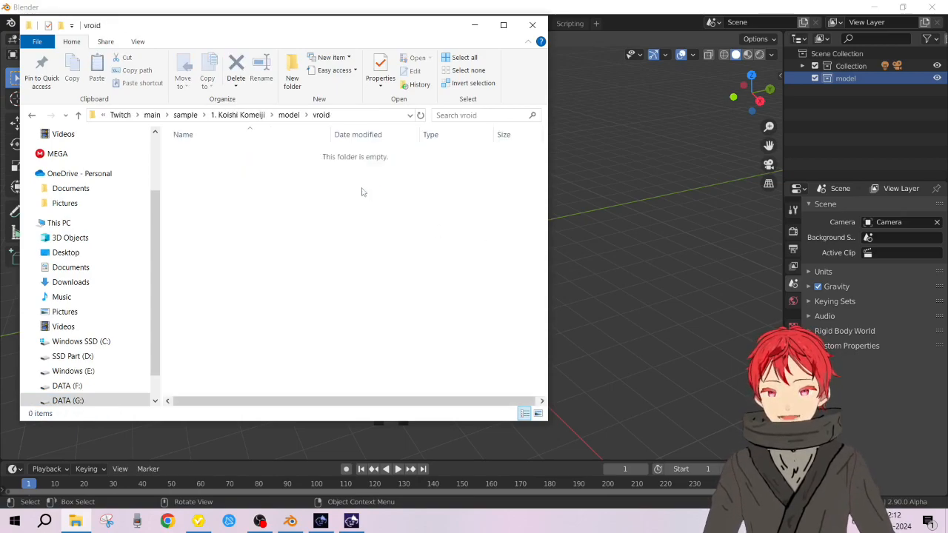
key("BackSpace")
left_click(289, 114)
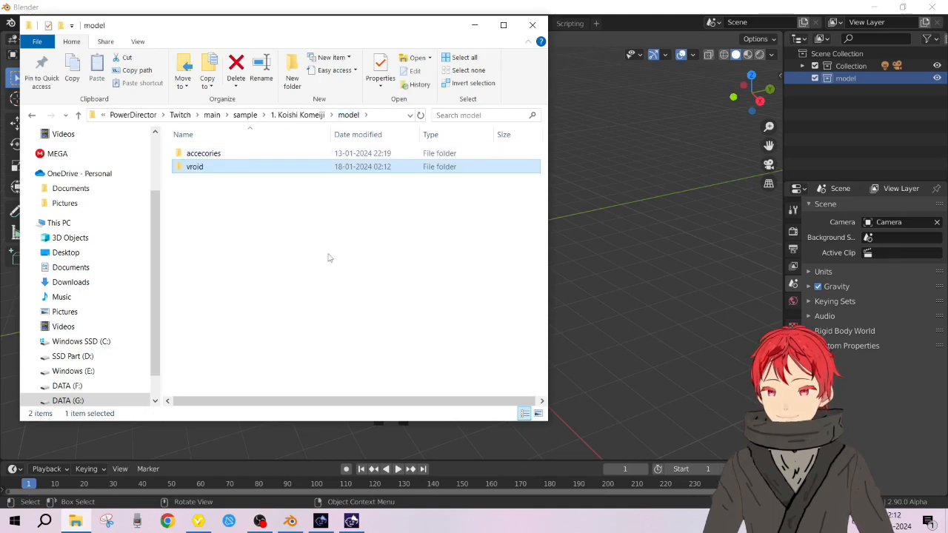
left_click(329, 258)
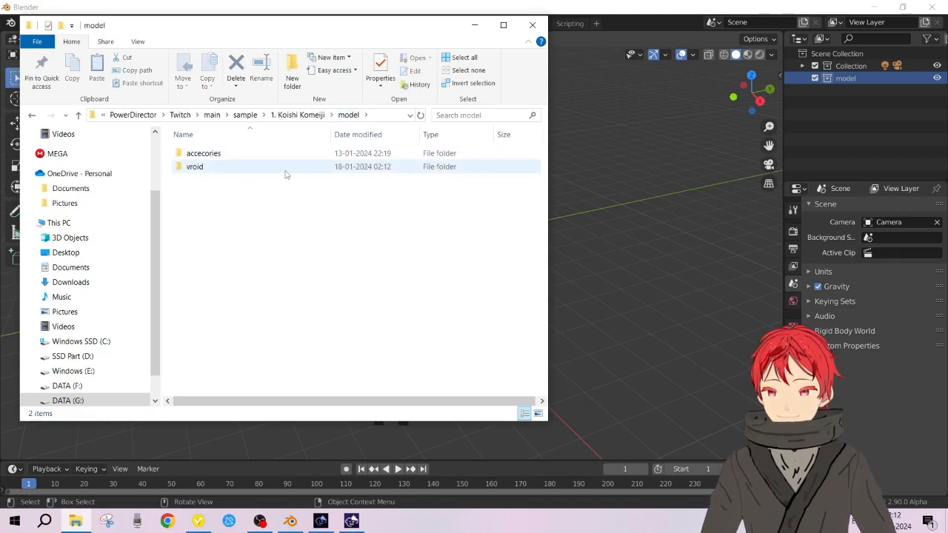
Look inside the ribbon folder within accecories and return to the accecories folder
double_click(314, 153)
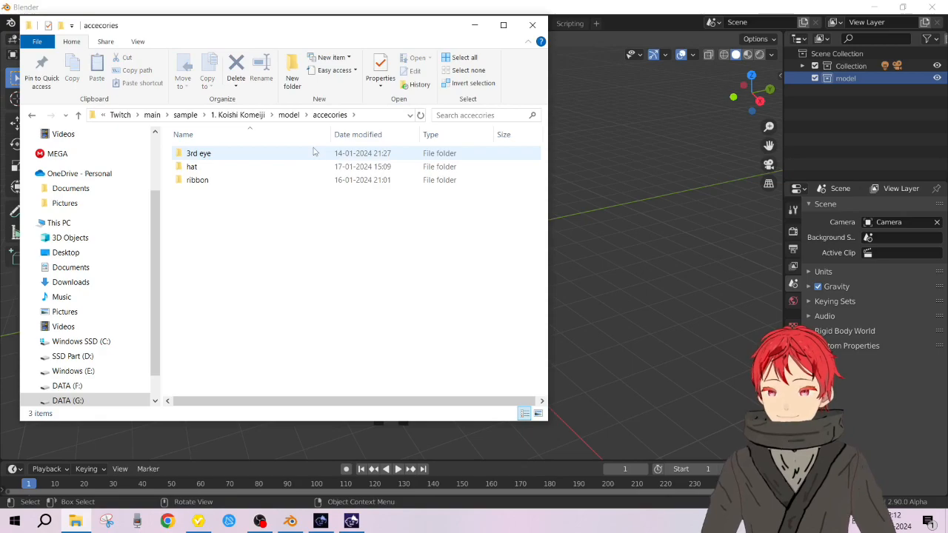
left_click(278, 178)
double_click(278, 179)
left_click(295, 116)
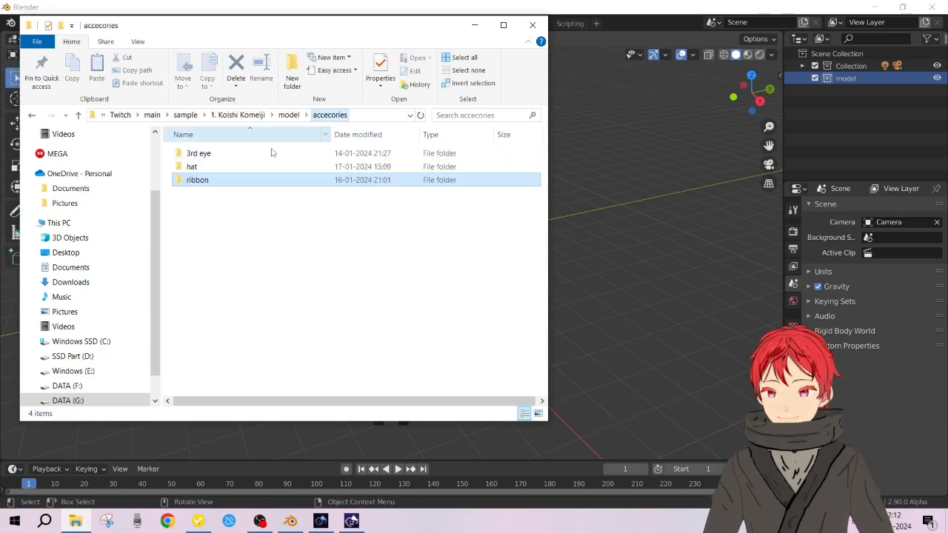
Move the accecories folder out of the model folder up into 1. Koishi Komeiji
left_click(289, 116)
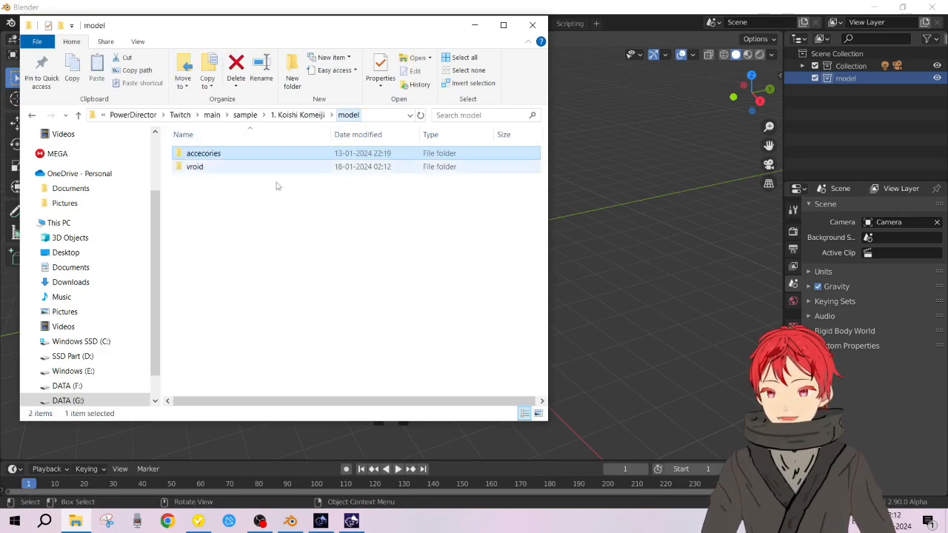
left_click(299, 116)
left_click(430, 269)
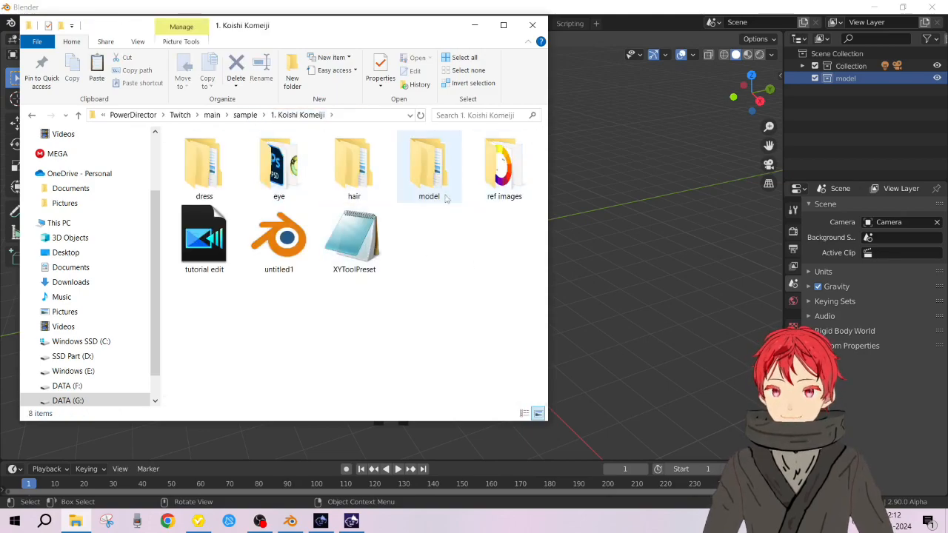
Delete the XYToolPreset and untitled1 files from the 1. Koishi Komeiji folder
left_click(429, 240)
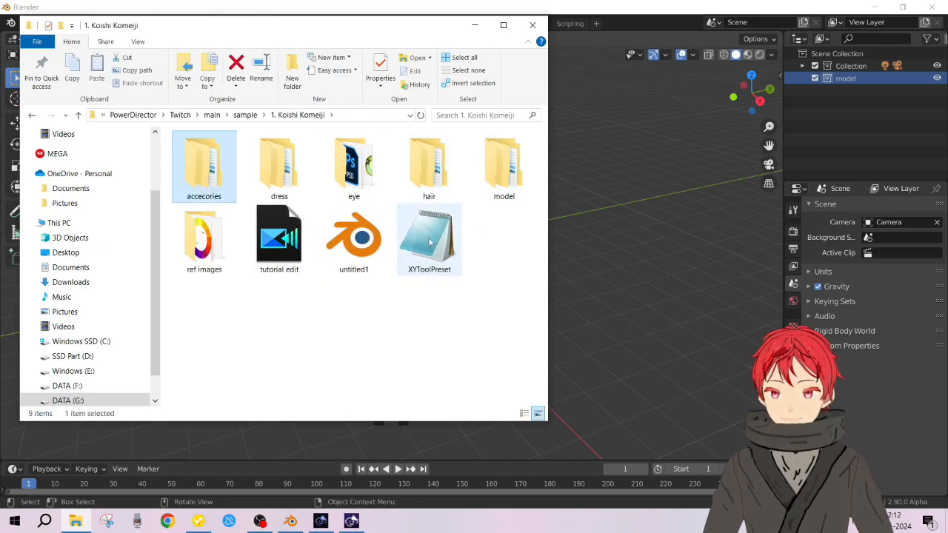
key("Delete")
left_click(359, 240)
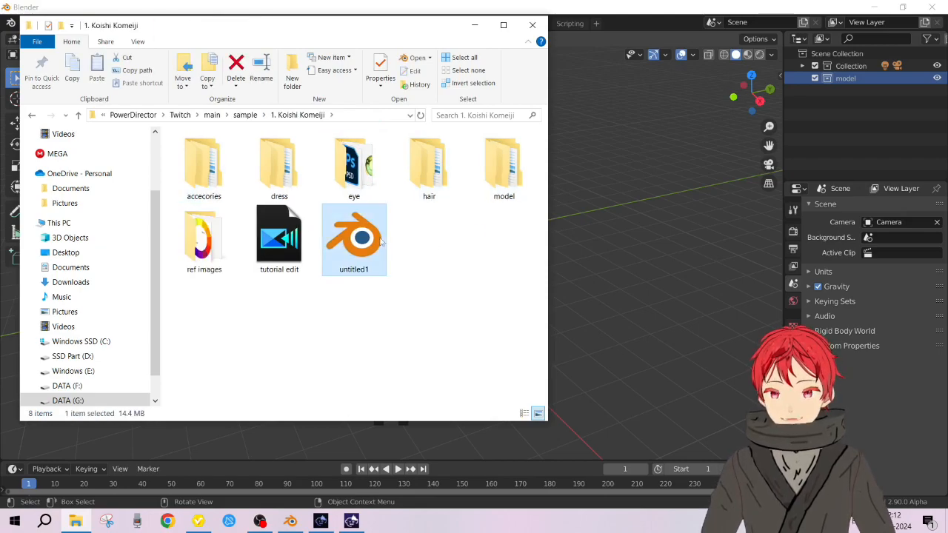
key("Delete")
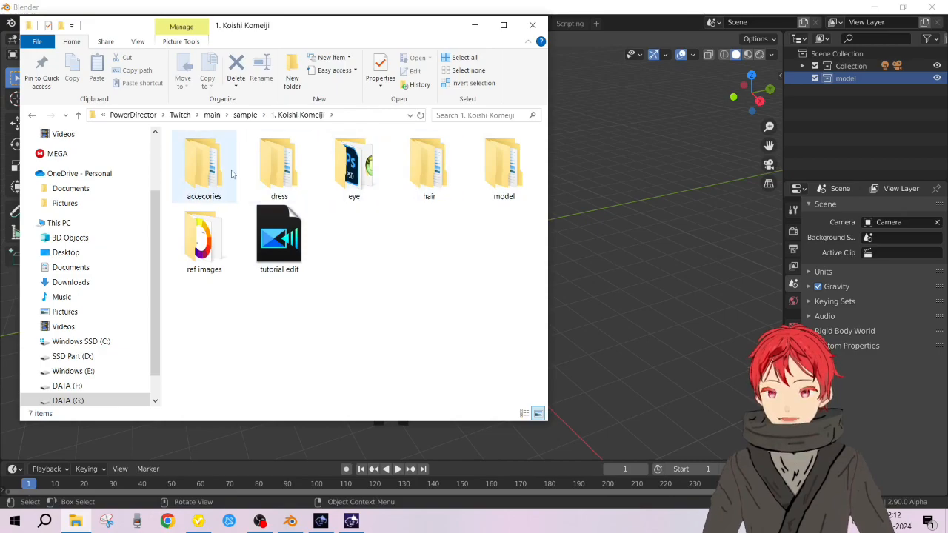
Check the contents of the vroid folder inside model, and switch back to Blender
double_click(511, 172)
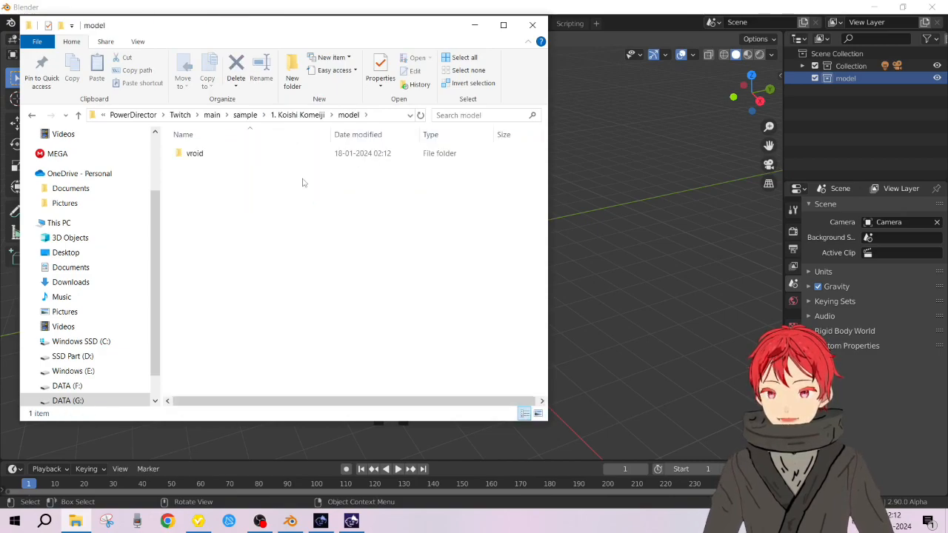
left_click(250, 155)
double_click(250, 157)
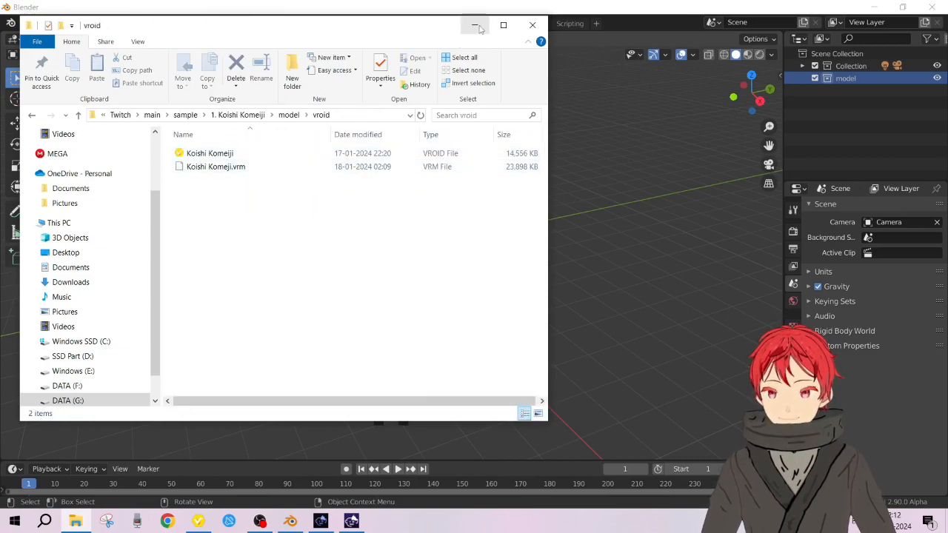
left_click(475, 25)
Start a VRM import with texture images extracted into the folder, and browse to the recent folder 1. Koishi Komeiji
left_click(32, 28)
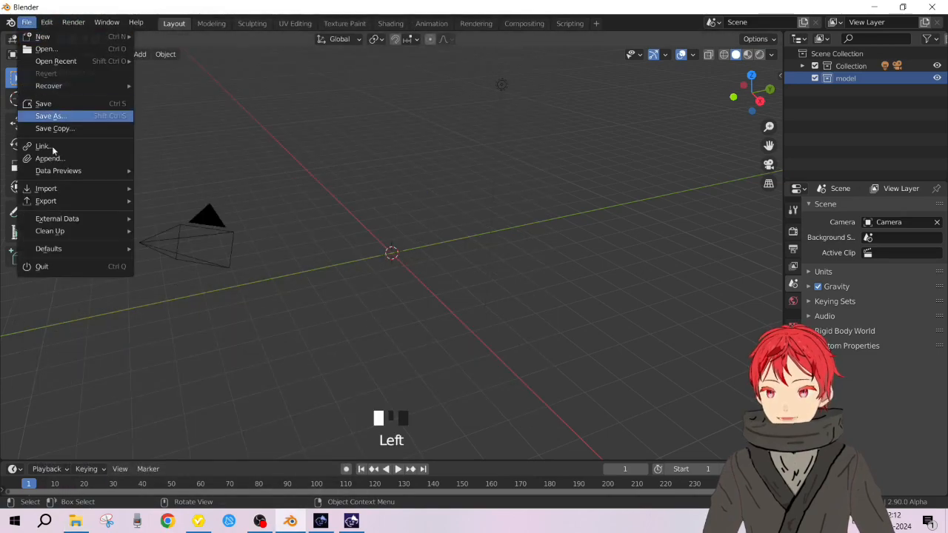
mouse_move(63, 188)
left_click(169, 348)
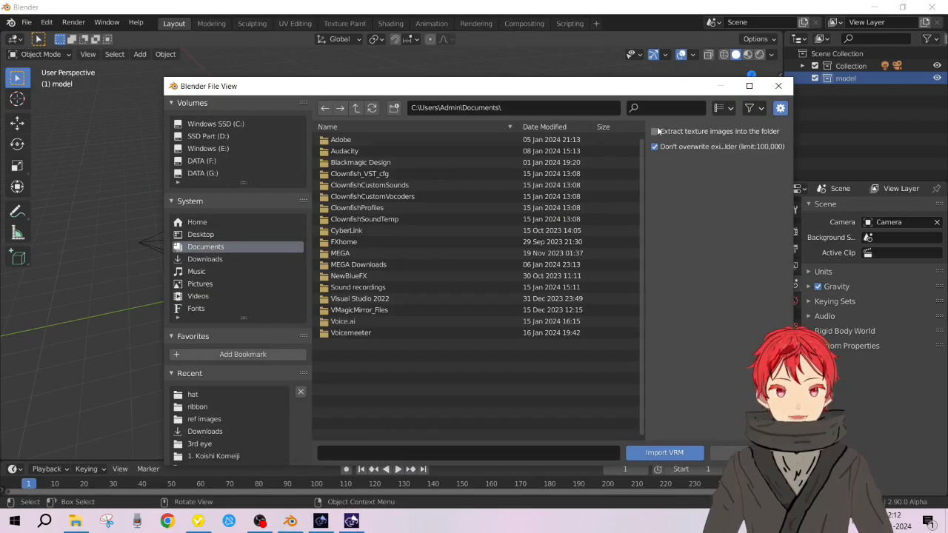
scroll(266, 408, "down", 3)
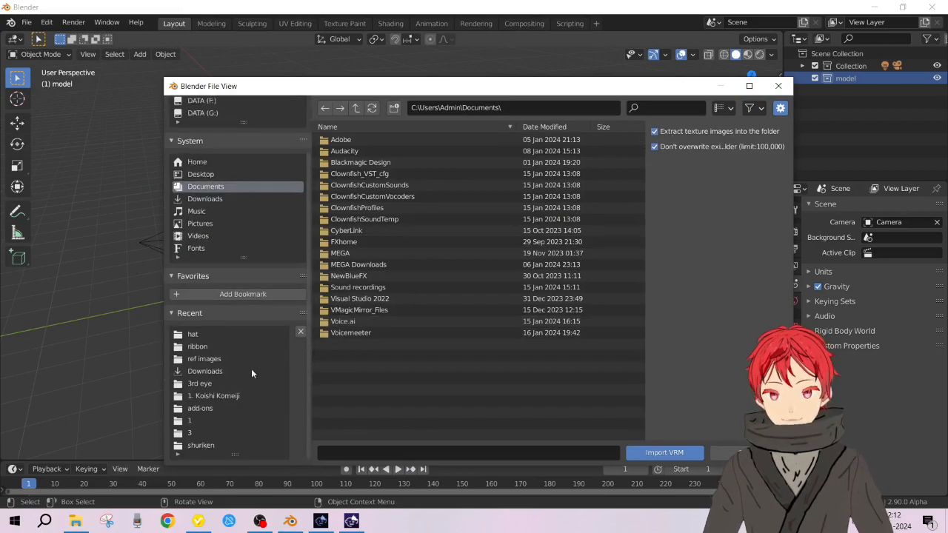
left_click(217, 396)
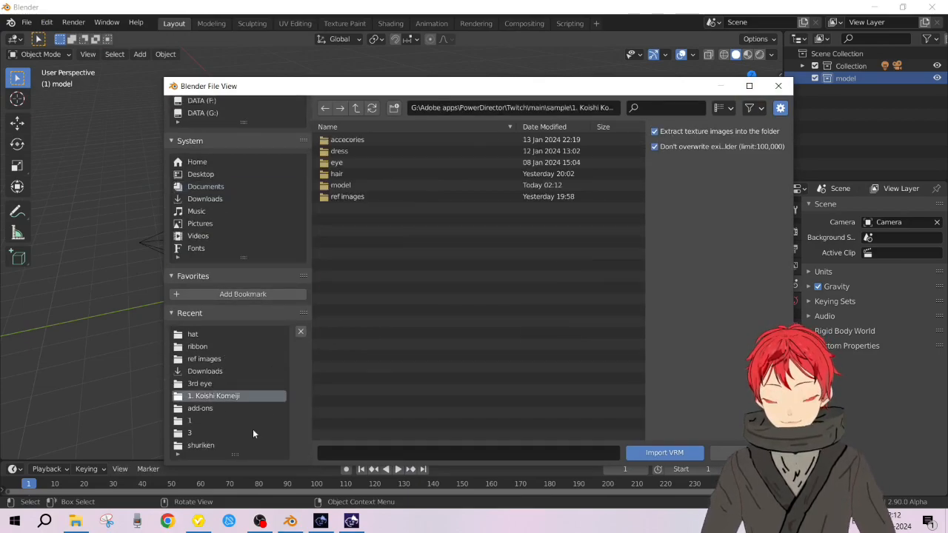
Import Koishi Komeji.vrm from the vroid folder inside model
left_click(363, 185)
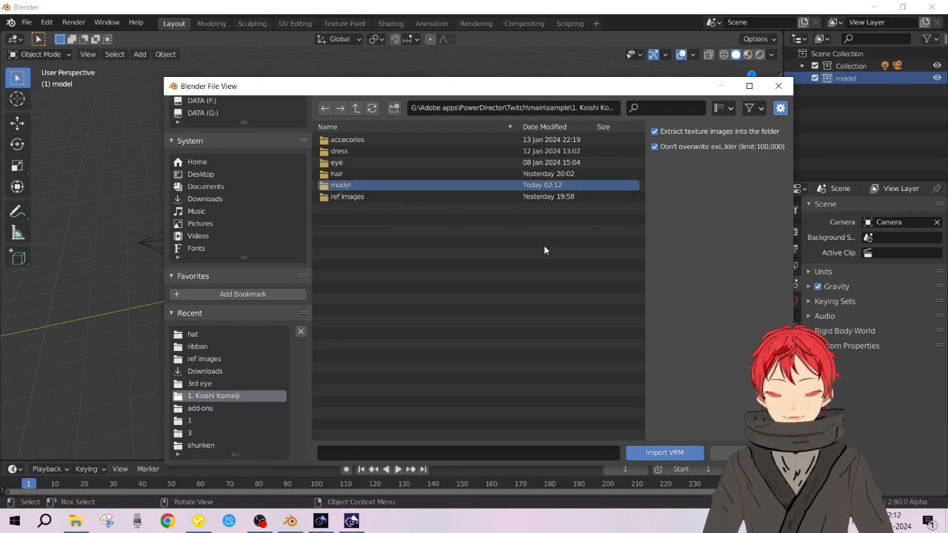
double_click(376, 185)
double_click(383, 143)
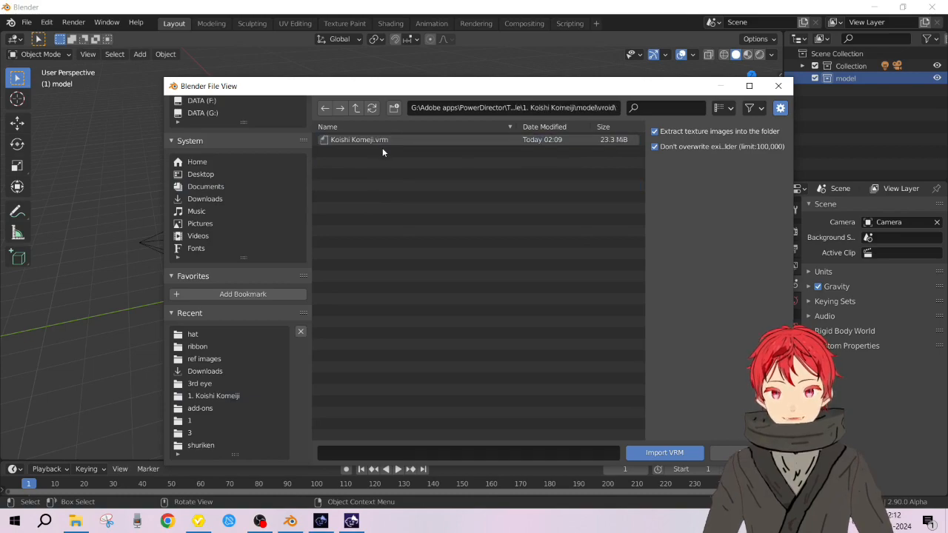
left_click(432, 139)
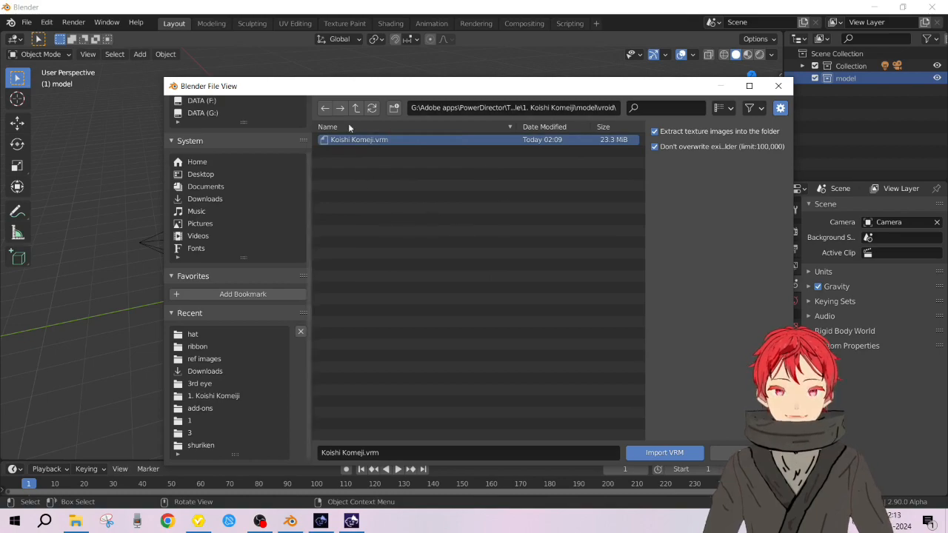
left_click(665, 453)
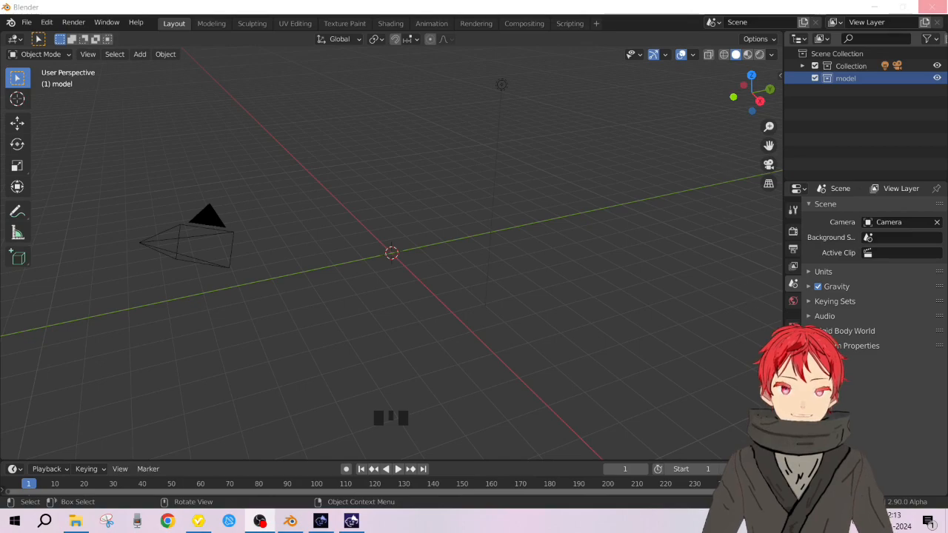
Display the imported avatar in Material Preview shading and examine it from the front
left_click(238, 243)
scroll(446, 184, "down", 6)
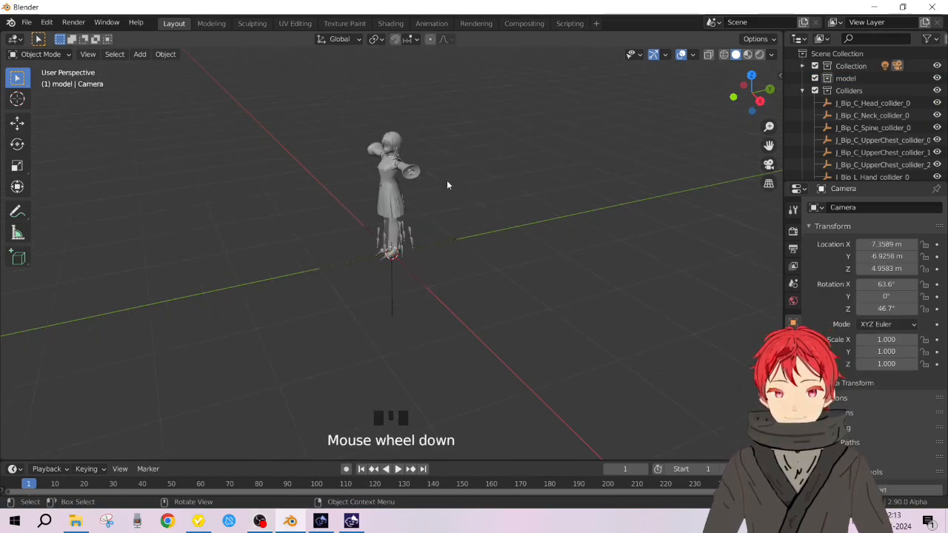
middle_click_drag(433, 146, 449, 149)
right_click(448, 150)
middle_click_drag(418, 196, 656, 117)
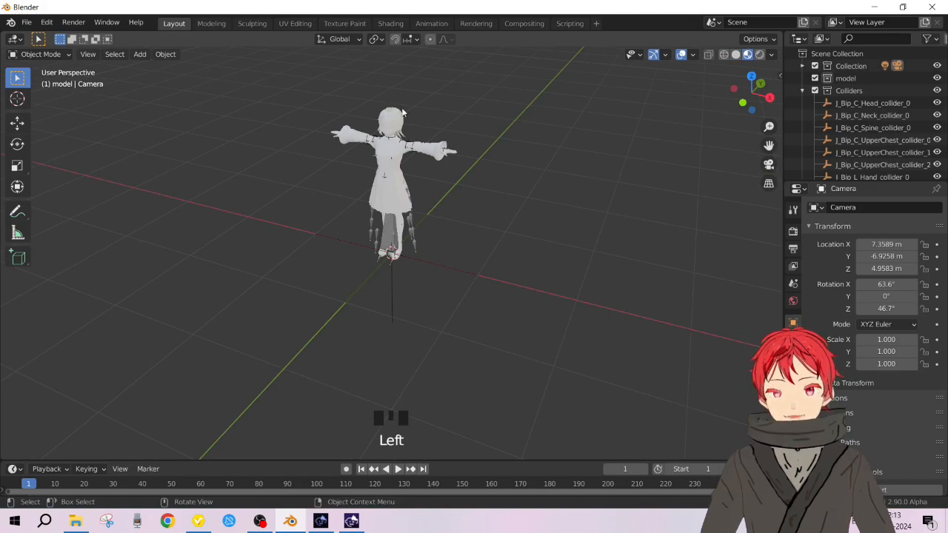
scroll(401, 107, "up", 3)
middle_click_drag(401, 107, 436, 200, "shift")
right_click(436, 200)
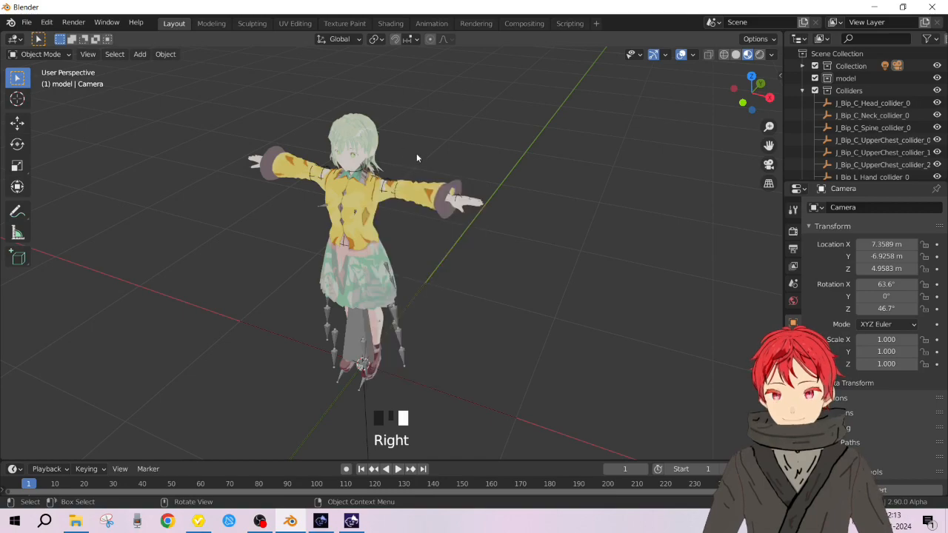
middle_click_drag(402, 176, 413, 170)
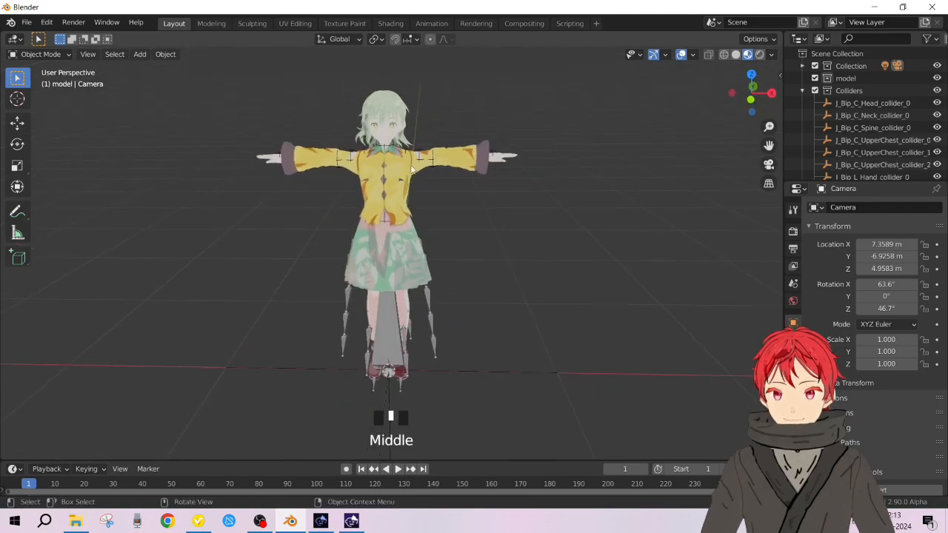
Select the avatar's armature and open the CATS Fix Model settings
left_click(395, 348)
left_click(403, 366)
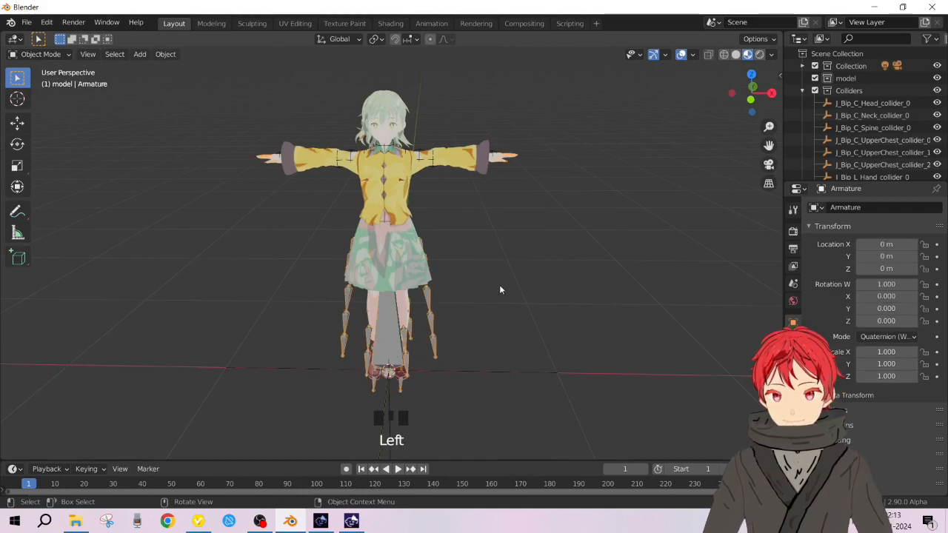
key("n")
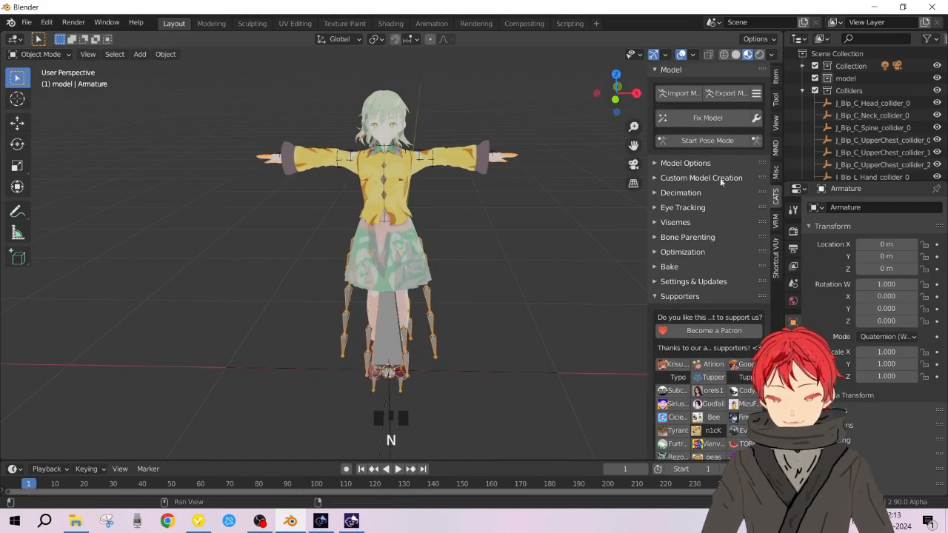
left_click(756, 118)
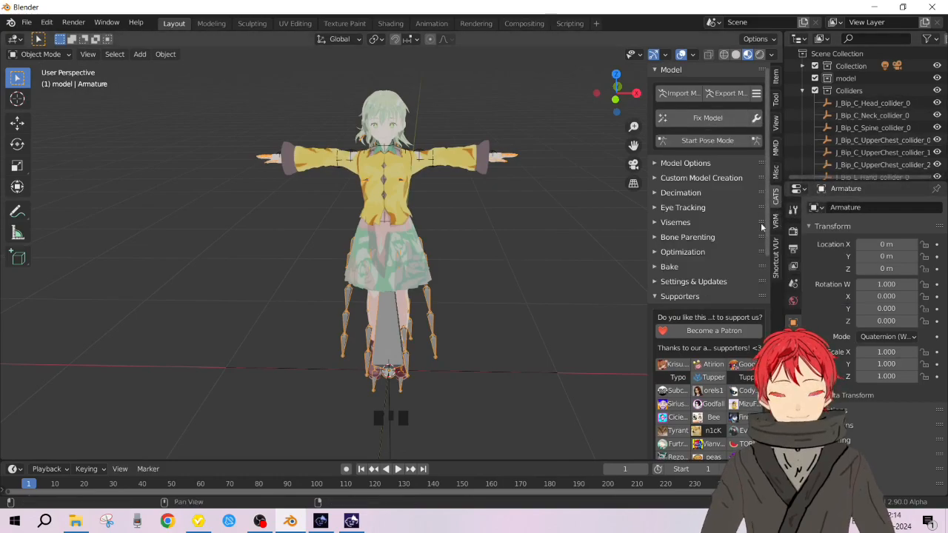
left_click(756, 119)
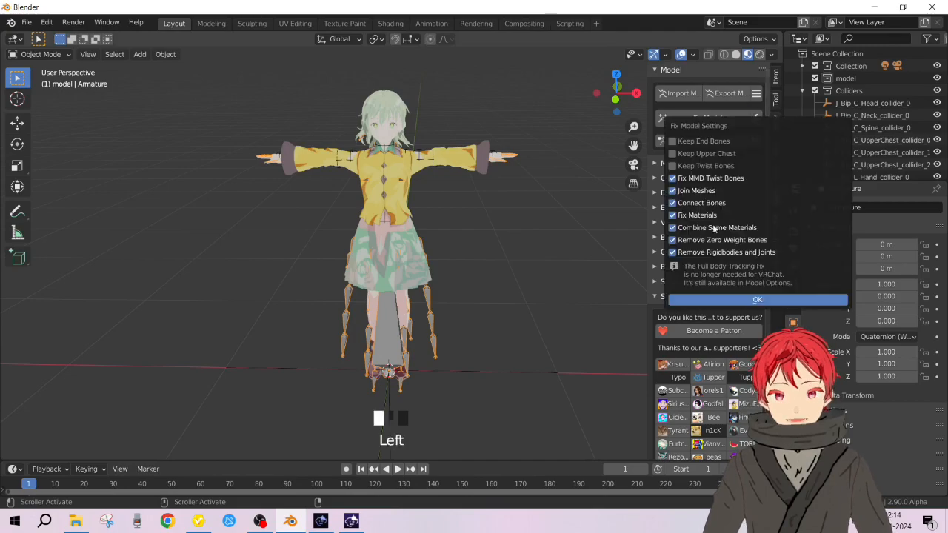
Disable Fix MMD Twist Bones, Join Meshes, Combine Same Materials, Remove Zero Weight Bones, and Remove Rigidbodies and Joints, and run Fix Model
left_click(701, 178)
left_click(700, 190)
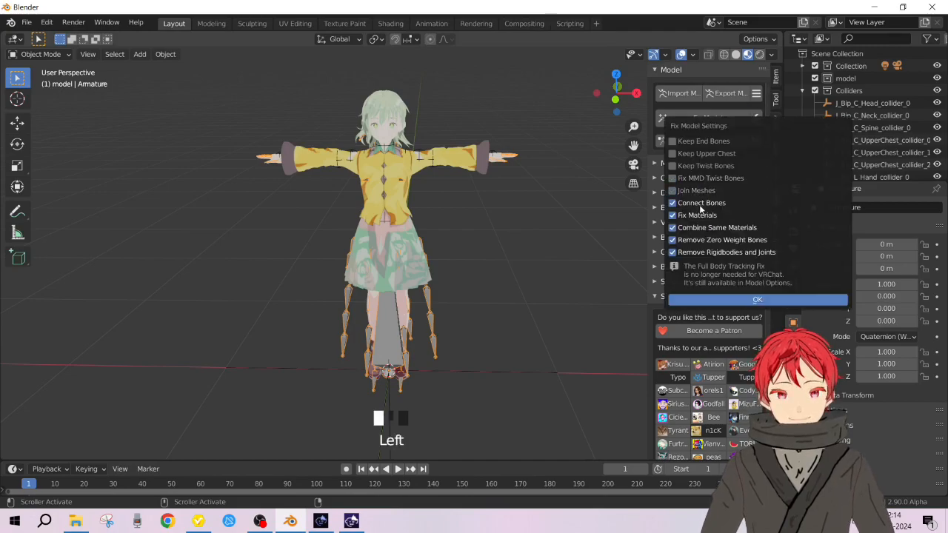
left_click(696, 228)
left_click(692, 240)
left_click(685, 252)
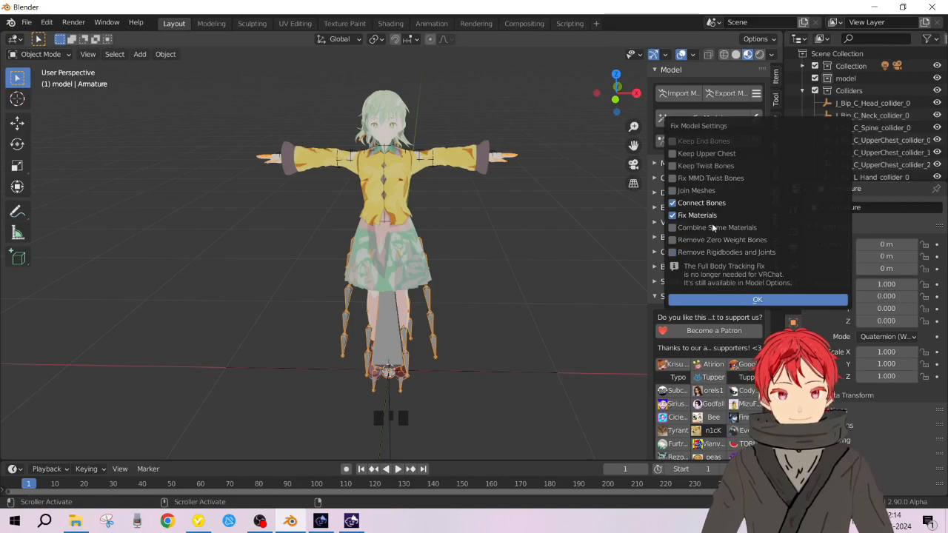
left_click(808, 300)
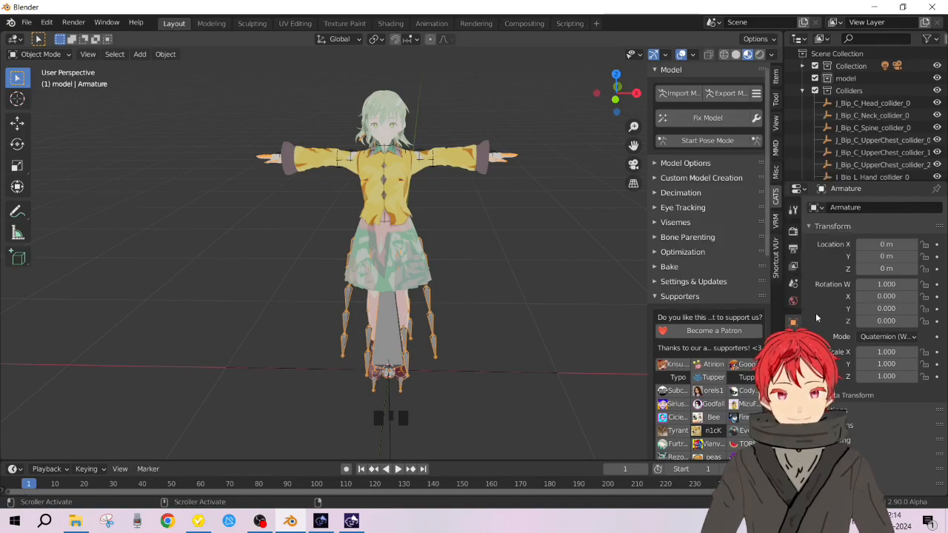
left_click(708, 118)
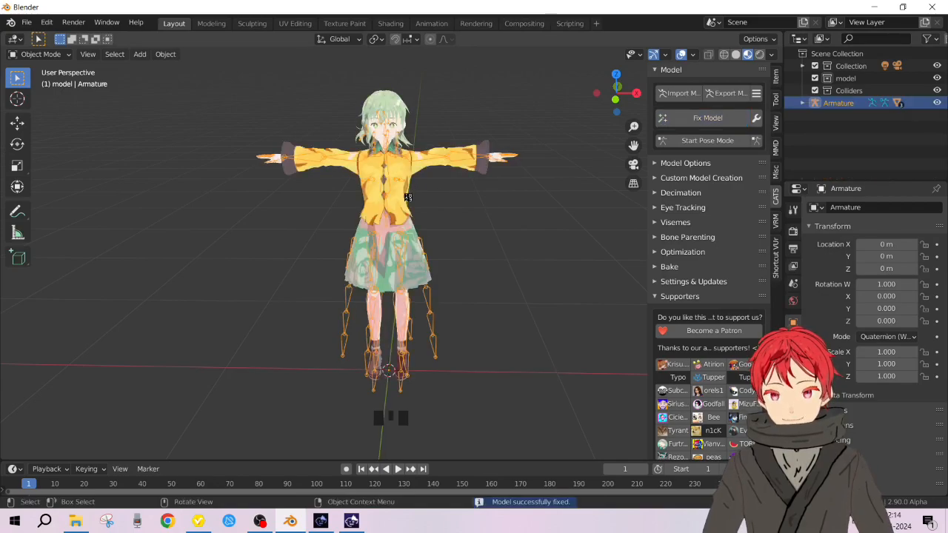
Examine the fixed avatar's materials, clothing and bones from several angles and distances
scroll(326, 142, "up", 3)
scroll(326, 142, "down", 4)
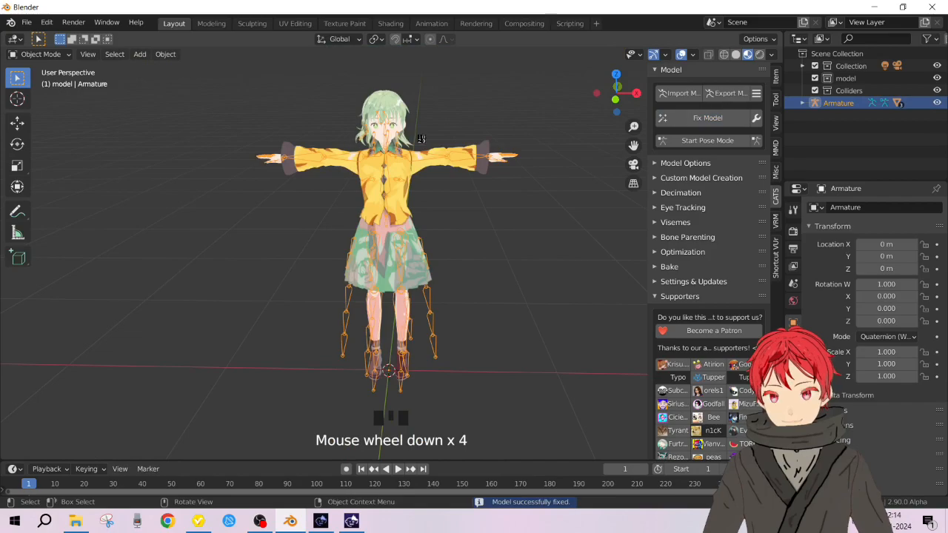
middle_click_drag(430, 183, 477, 185)
scroll(371, 159, "up", 4)
scroll(371, 160, "down", 4)
scroll(371, 159, "up", 5)
scroll(371, 160, "down", 6)
middle_click_drag(371, 160, 405, 183)
scroll(405, 183, "up", 5)
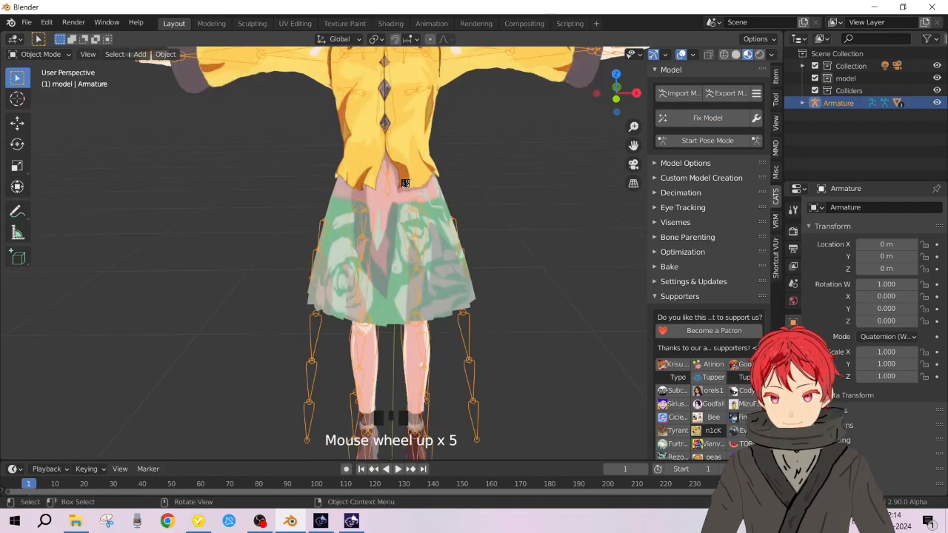
scroll(440, 276, "down", 5)
scroll(444, 283, "up", 2)
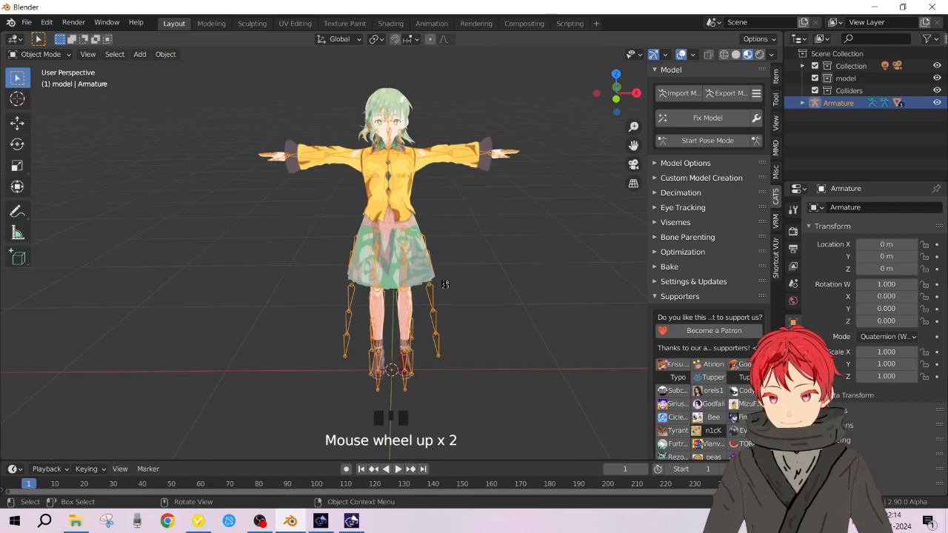
middle_click_drag(422, 312, 380, 309)
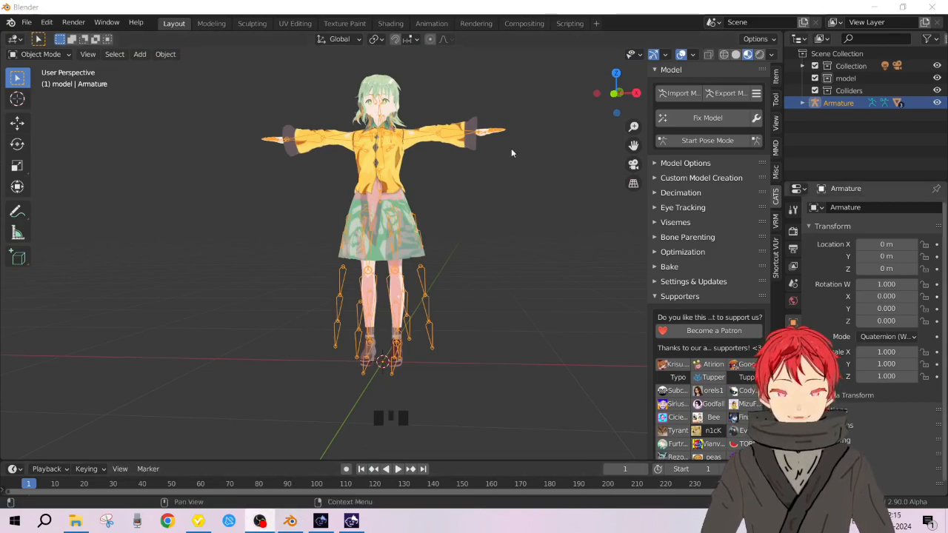
Deselect the armature, inspect the avatar's bones and upper body up close, and select the Face mesh
scroll(249, 239, "up", 2)
left_click(248, 241)
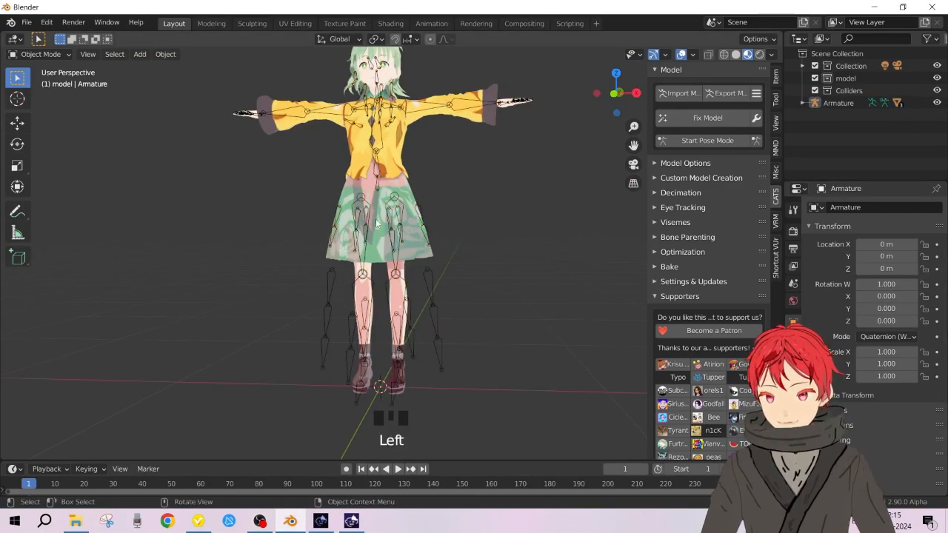
middle_click_drag(434, 282, 363, 177)
scroll(392, 172, "down", 5)
scroll(363, 178, "up", 7)
scroll(363, 177, "down", 4)
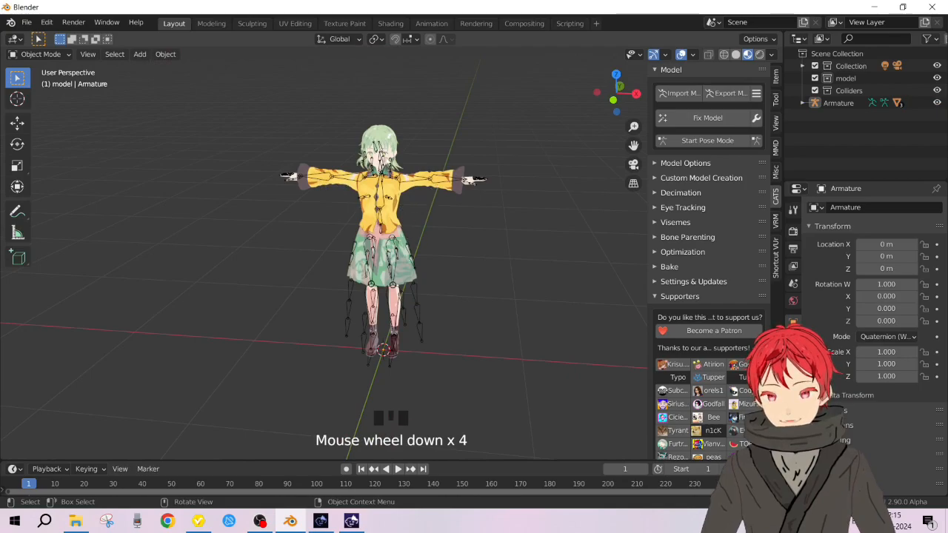
scroll(417, 118, "up", 4)
middle_click_drag(418, 119, 465, 247)
scroll(447, 128, "up", 2)
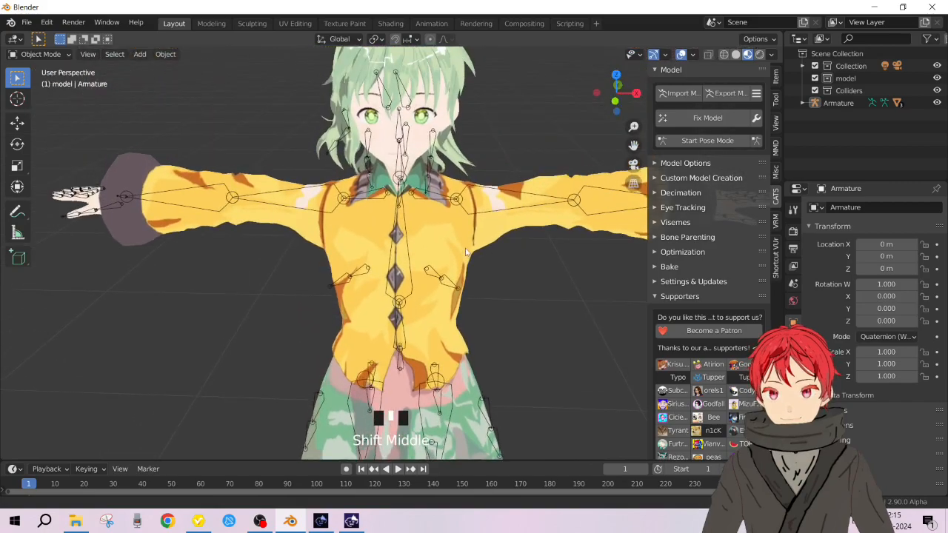
scroll(465, 247, "down", 4)
scroll(465, 247, "up", 4)
middle_click_drag(433, 186, 412, 174)
left_click(409, 170)
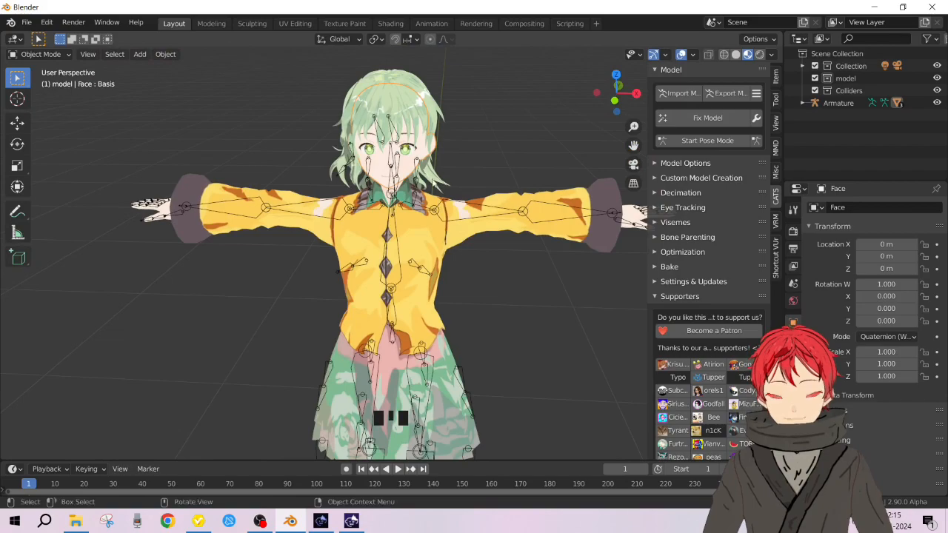
Deselect the Face mesh and view the whole avatar at different distances
key("Tab")
key("Tab")
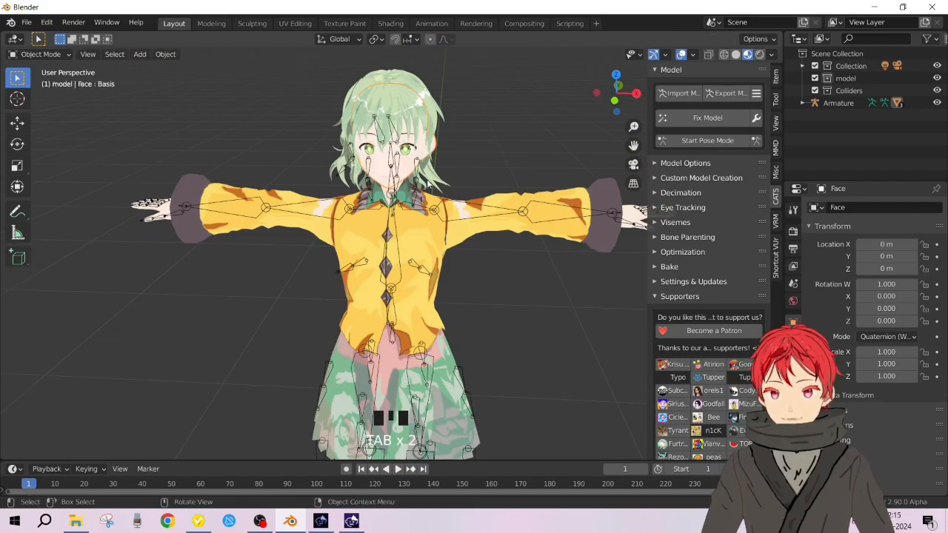
scroll(496, 255, "down", 5)
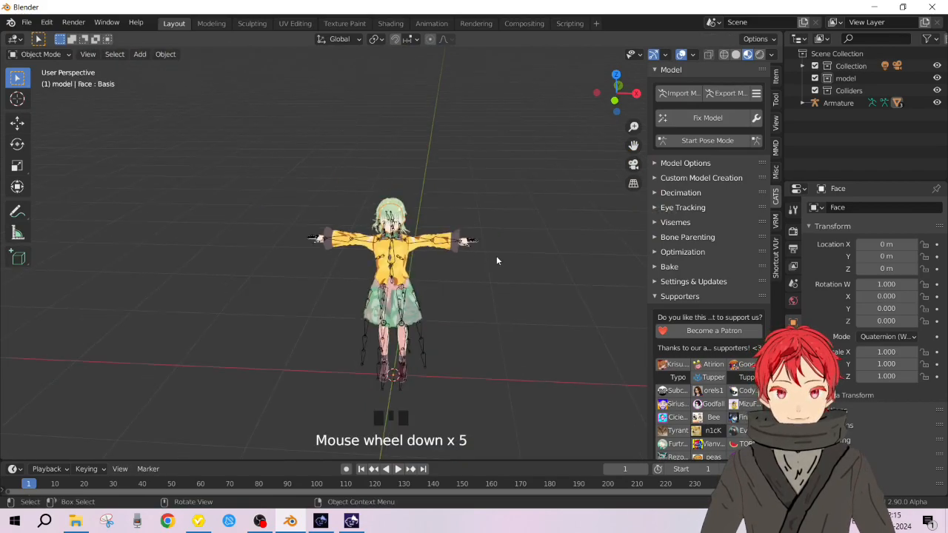
scroll(446, 256, "up", 5)
left_click(546, 281)
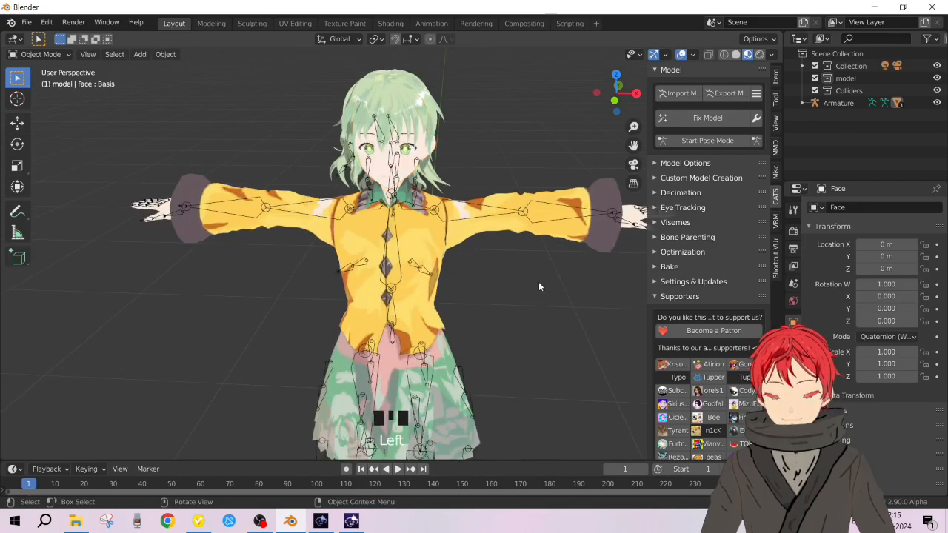
scroll(511, 280, "down", 4)
scroll(496, 283, "up", 6)
scroll(497, 283, "down", 4)
middle_click_drag(496, 279, 490, 231, "shift")
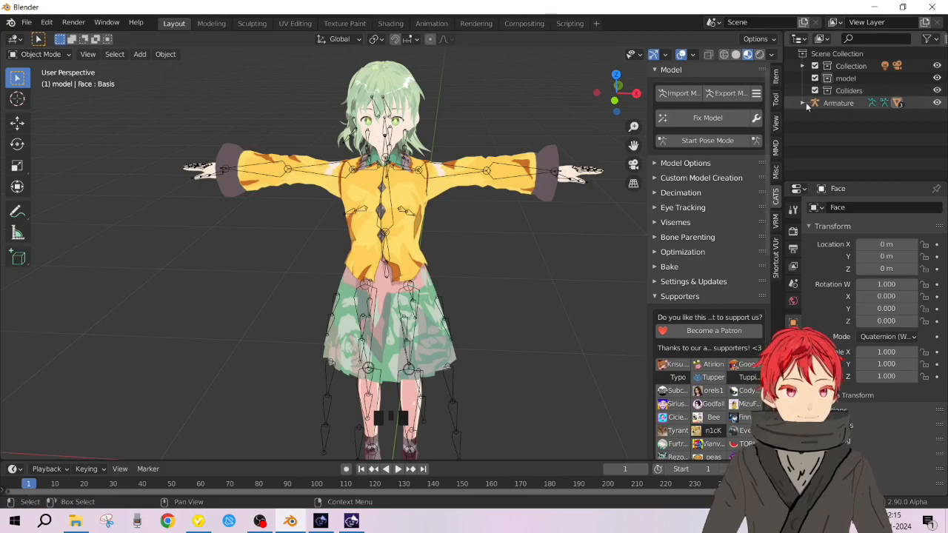
Try to move the Armature object on its own into the model collection, and undo the move
left_click(803, 67)
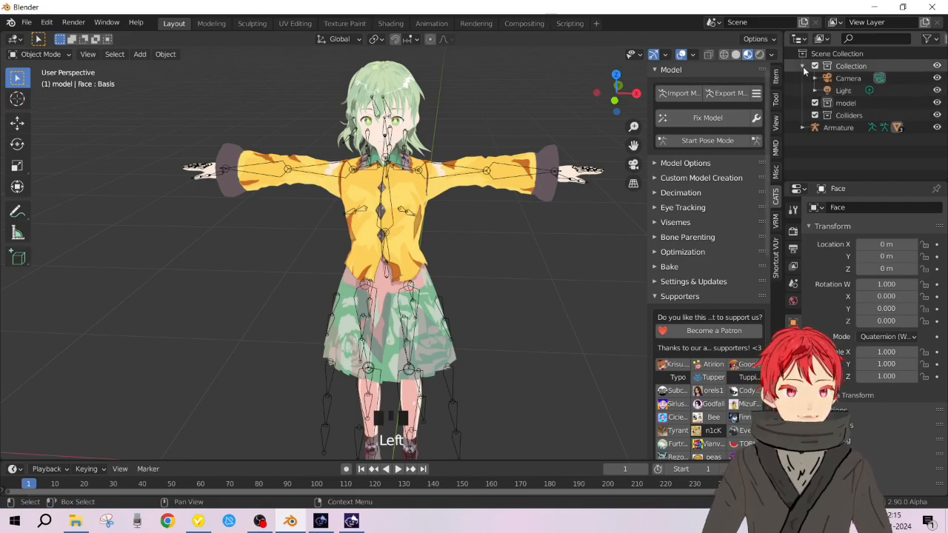
left_click(803, 66)
left_click(829, 101)
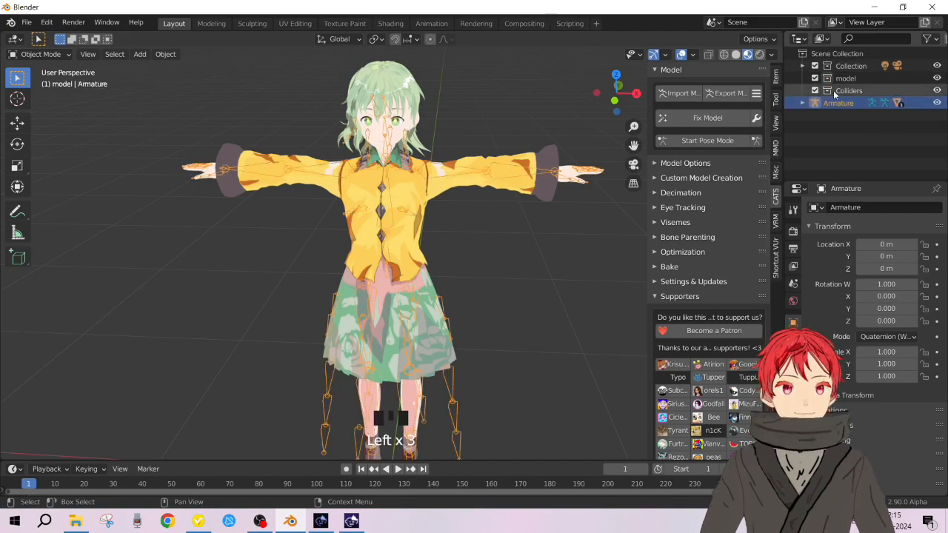
left_click_drag(841, 102, 854, 78)
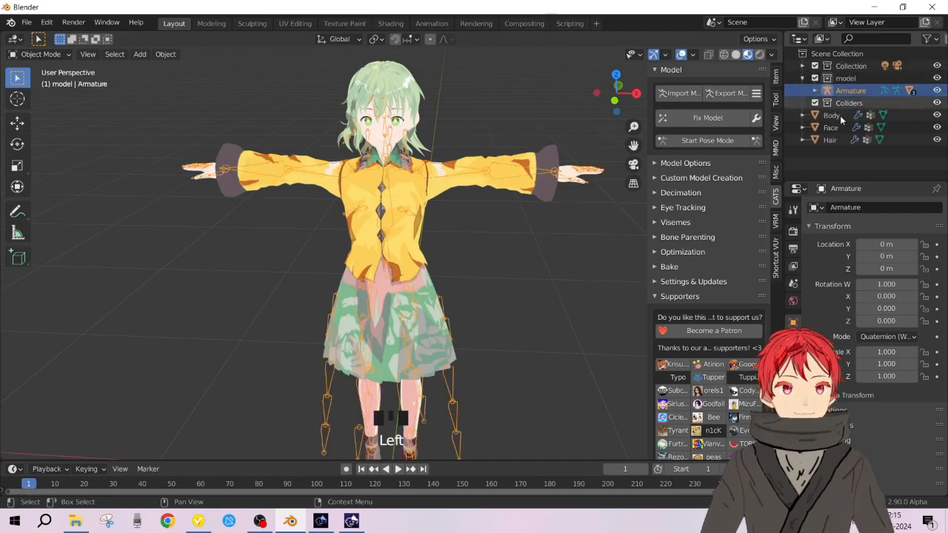
key("ctrl+z")
Select the Armature together with its Body, Face and Hair meshes and move them all into the model collection
left_click(804, 104)
left_click(848, 162, "shift")
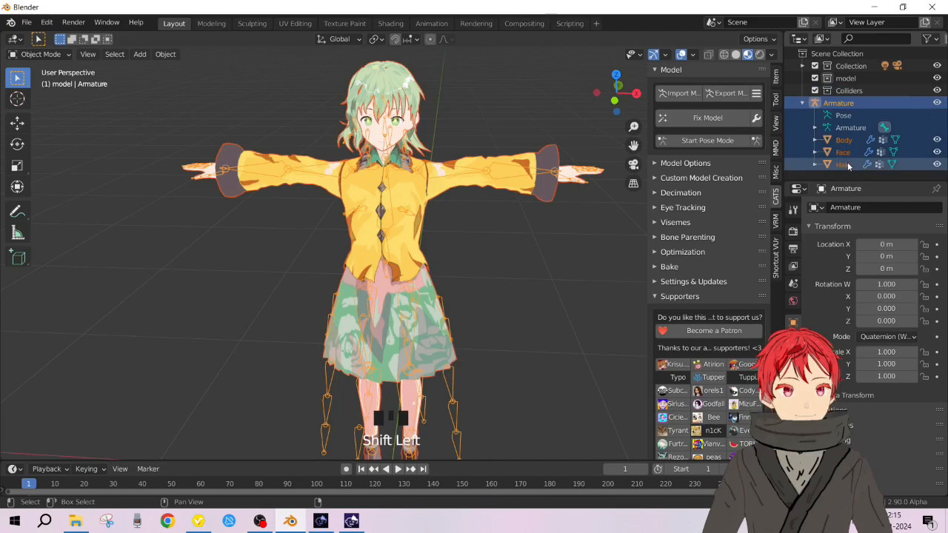
left_click_drag(845, 102, 856, 78)
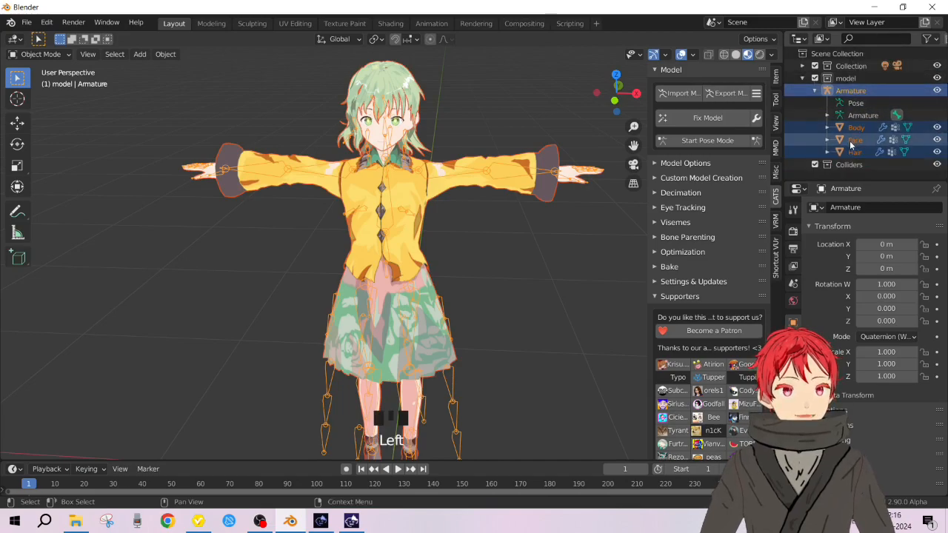
scroll(623, 191, "down", 5)
scroll(623, 191, "up", 3)
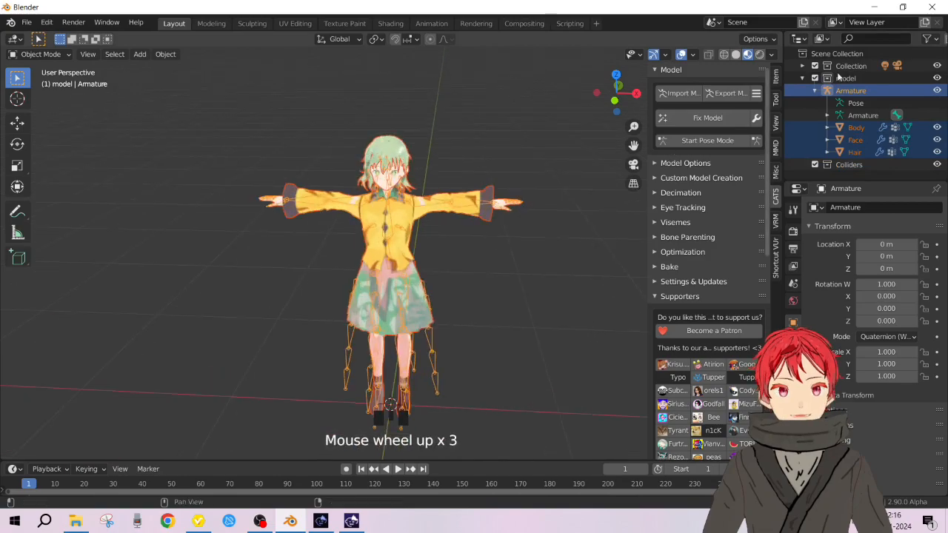
left_click(806, 79)
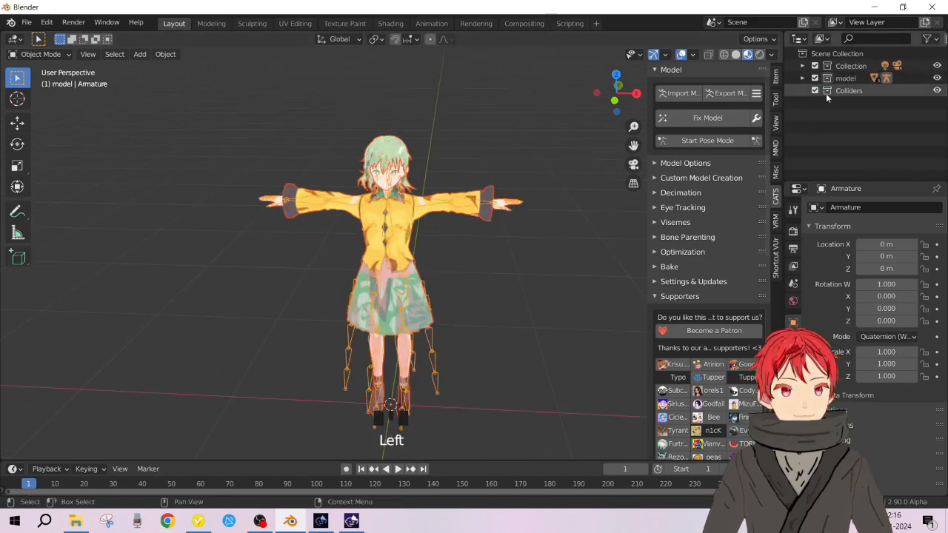
Rename the Colliders collection as accesories
left_click(857, 93)
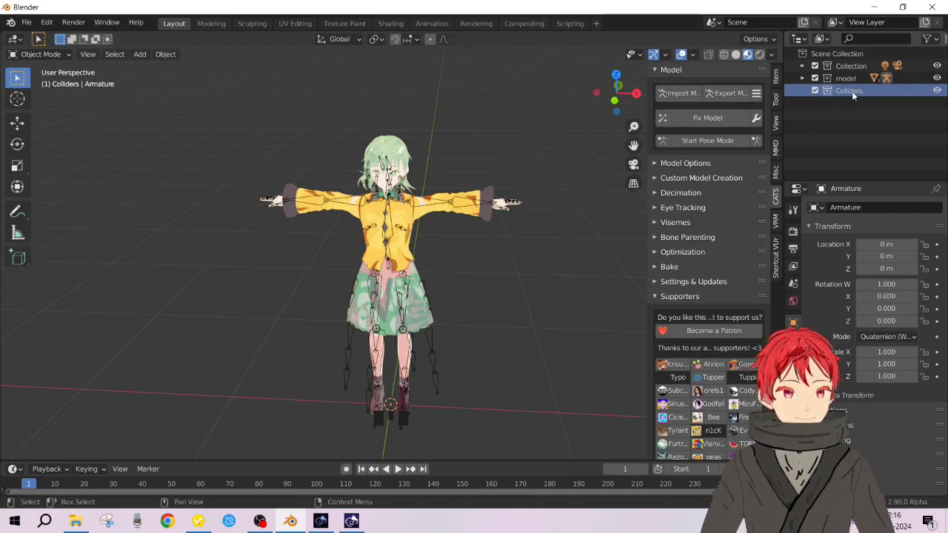
double_click(851, 91)
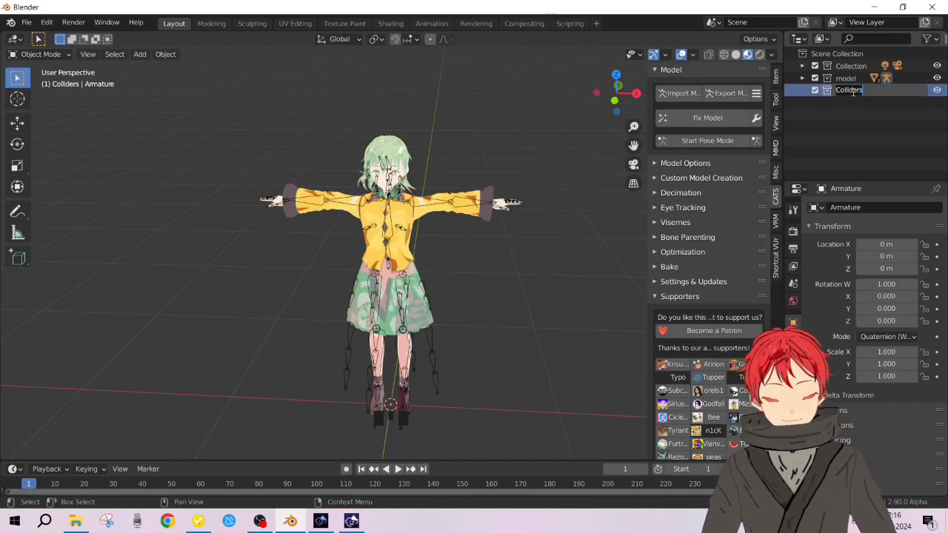
type("acces")
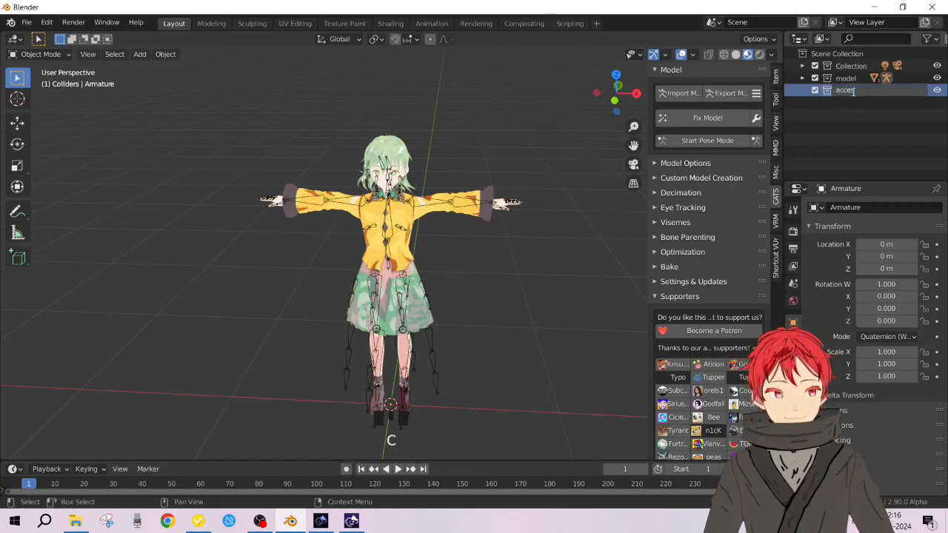
type("orie")
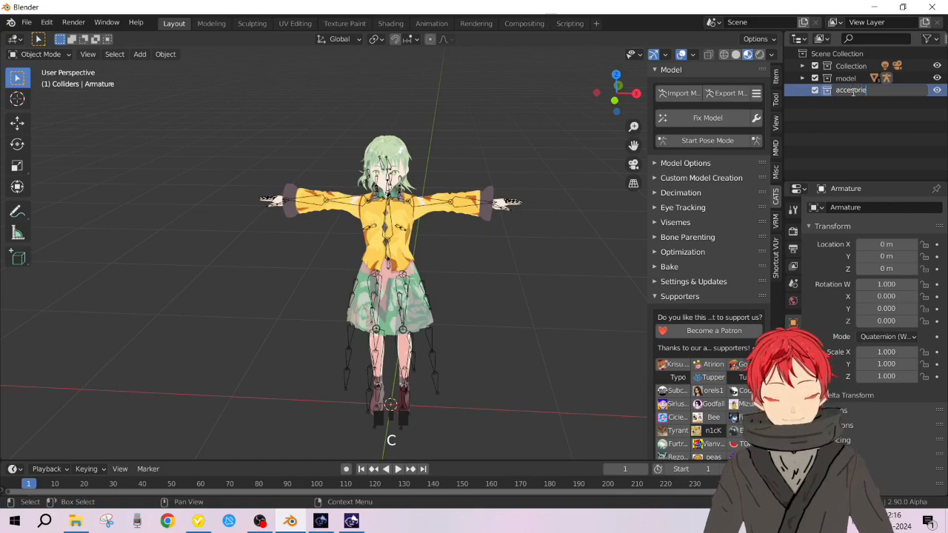
type("s")
key("Return")
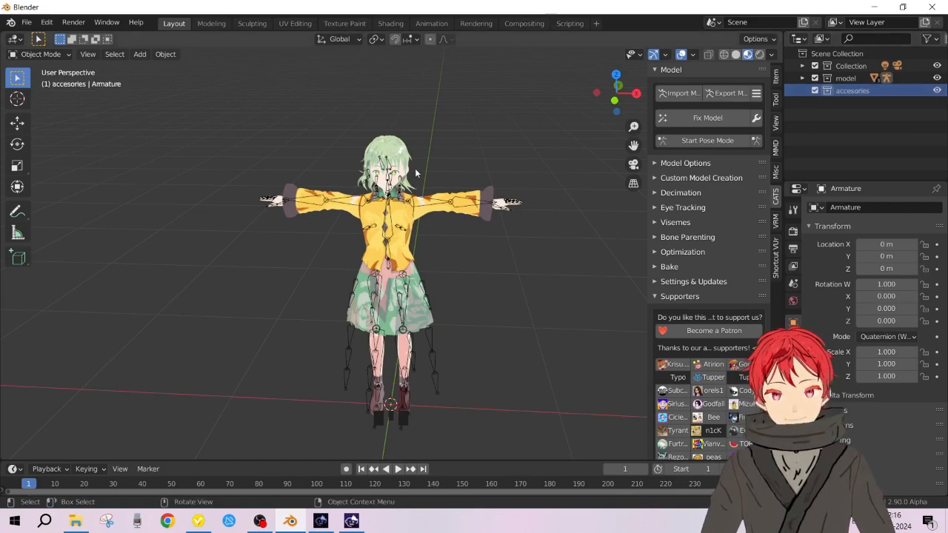
Start an FBX import and browse to the 1. Koishi Komeiji folder
scroll(415, 168, "down", 2)
middle_click_drag(468, 196, 510, 235)
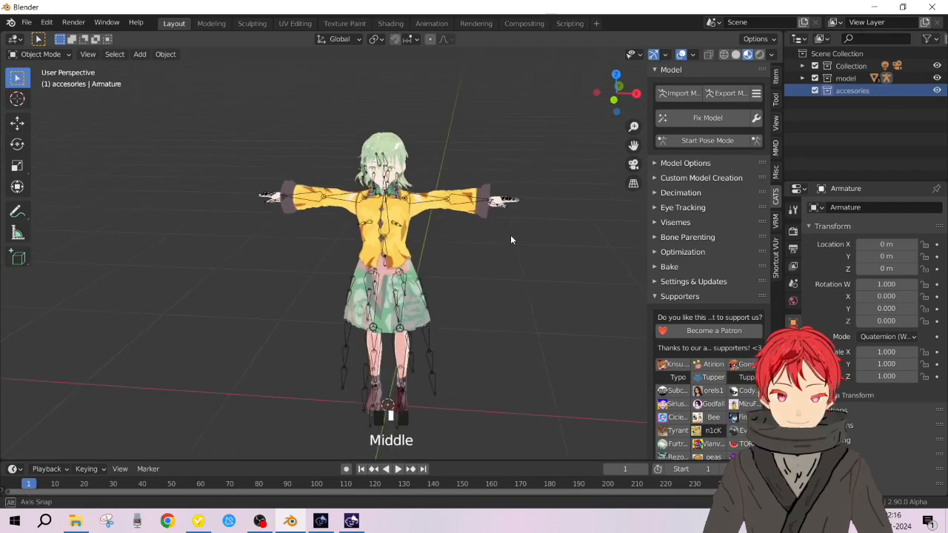
left_click(25, 22)
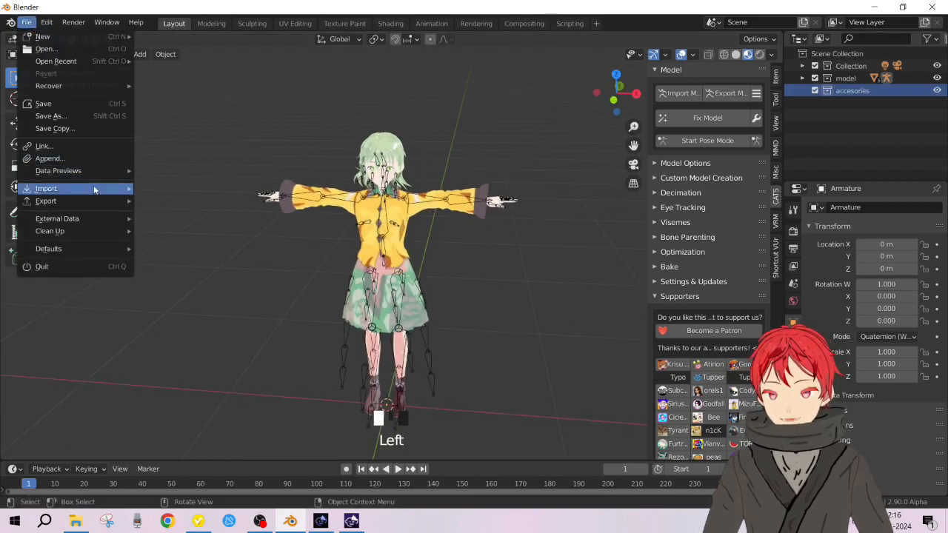
mouse_move(74, 188)
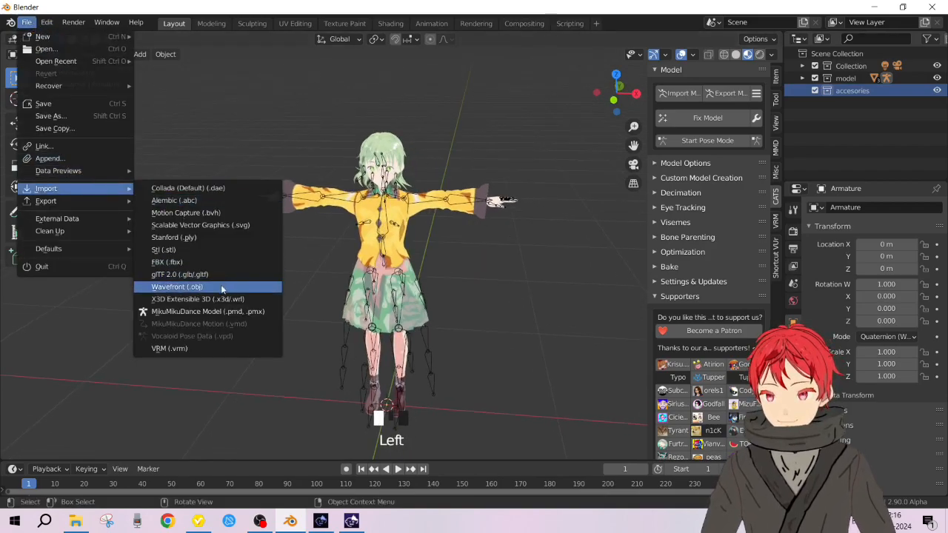
left_click(245, 263)
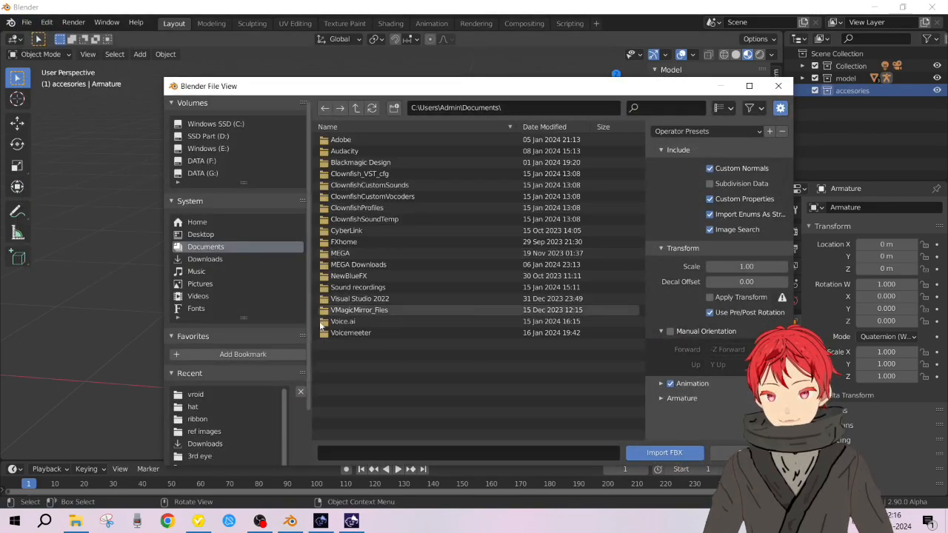
scroll(226, 449, "down", 1)
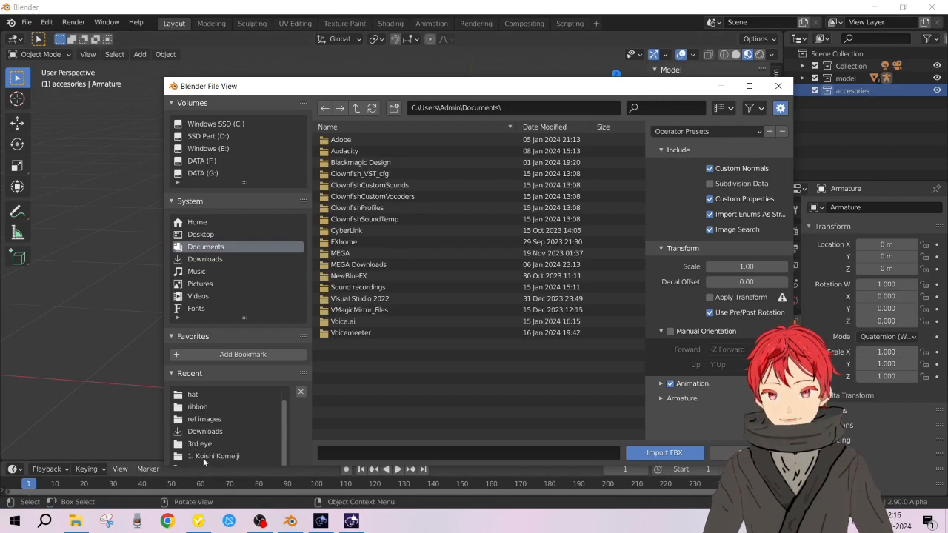
left_click(206, 456)
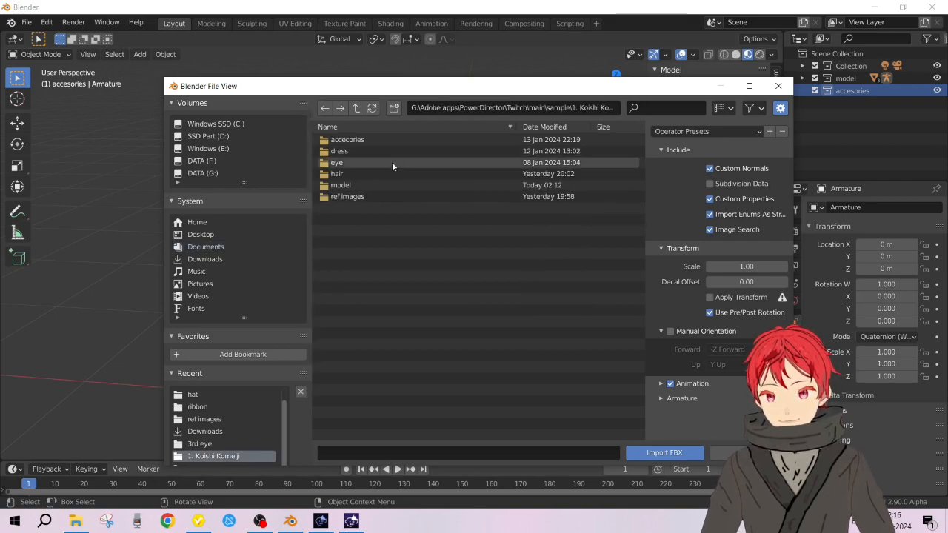
Check the eye folder in the import browser, and look through the 1. Koishi Komeiji project folders in File Explorer
left_click(337, 164)
double_click(337, 165)
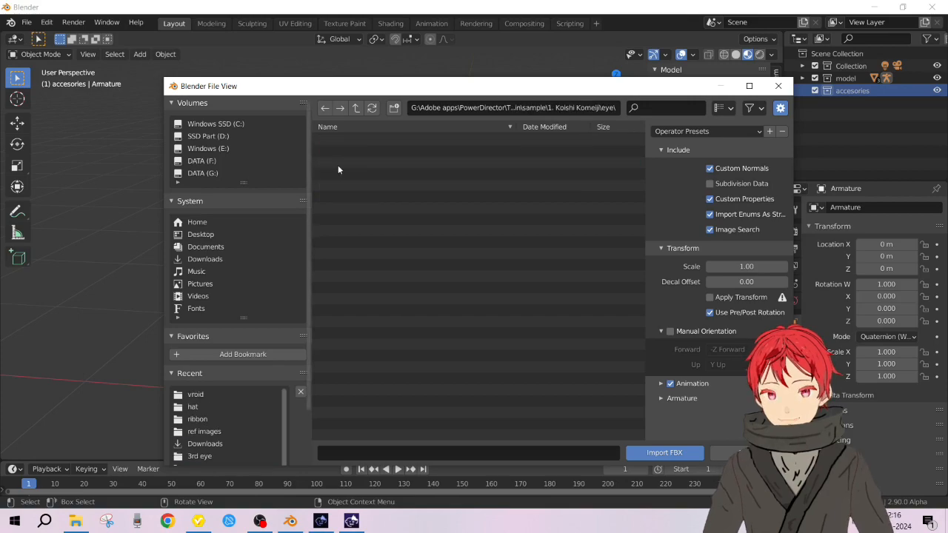
left_click_drag(578, 85, 539, 57)
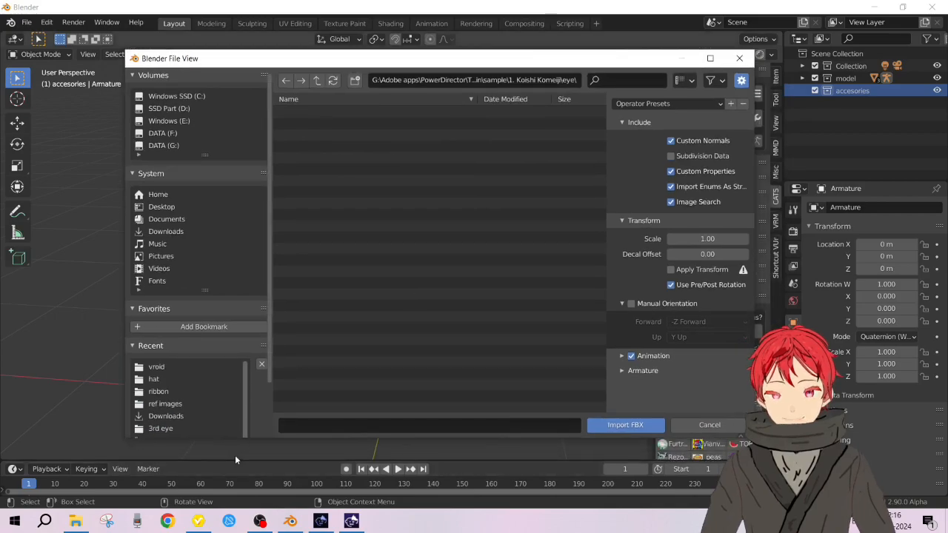
left_click(75, 520)
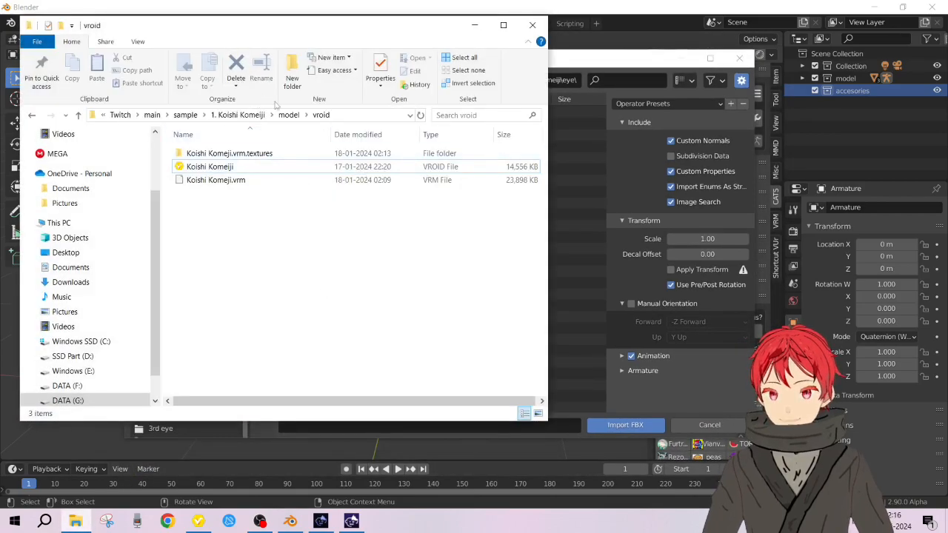
left_click(237, 115)
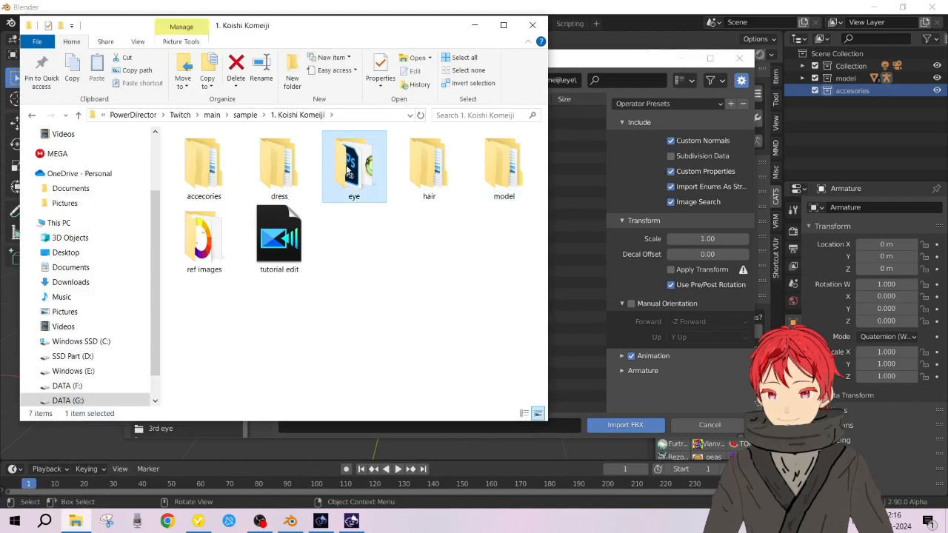
double_click(348, 166)
left_click(293, 115)
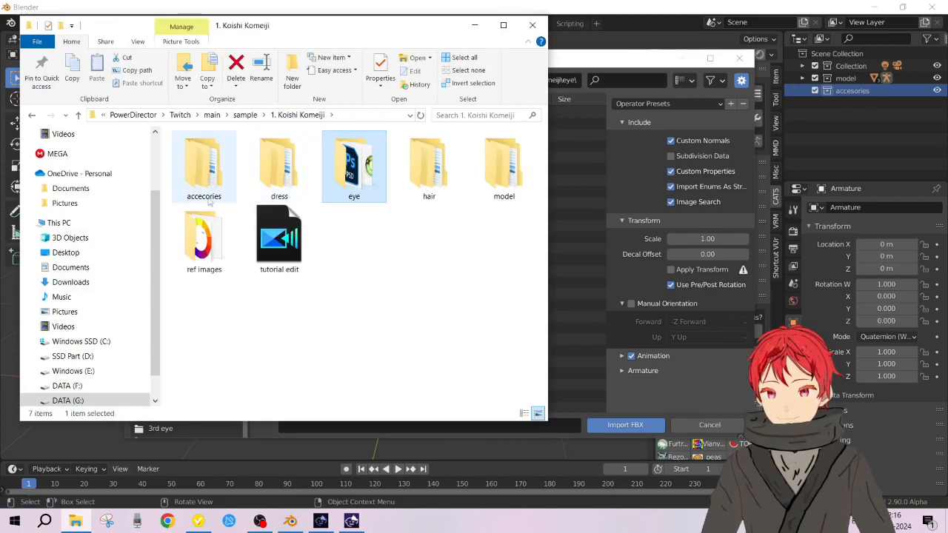
left_click(474, 25)
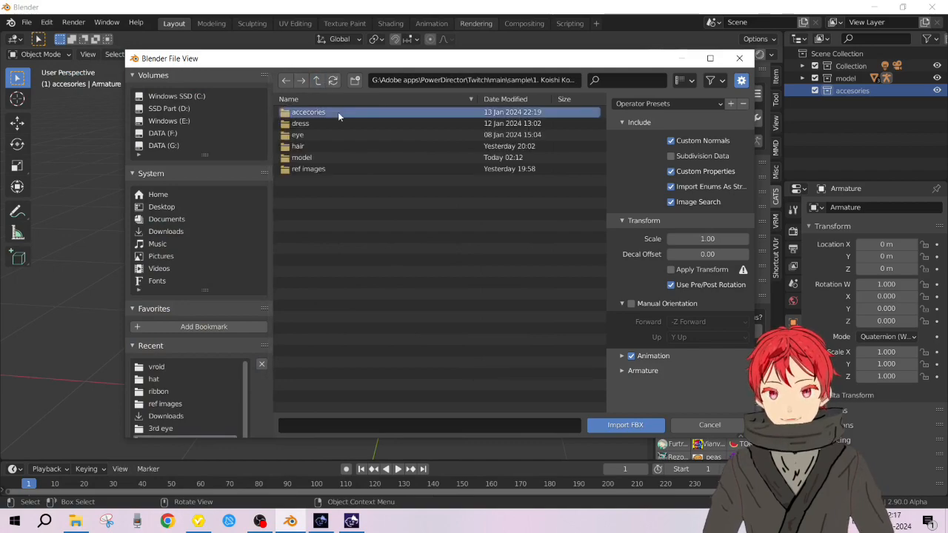
Open the accecories folder in the import browser, check its 3rd eye subfolder, and return to accecories
left_click(337, 112)
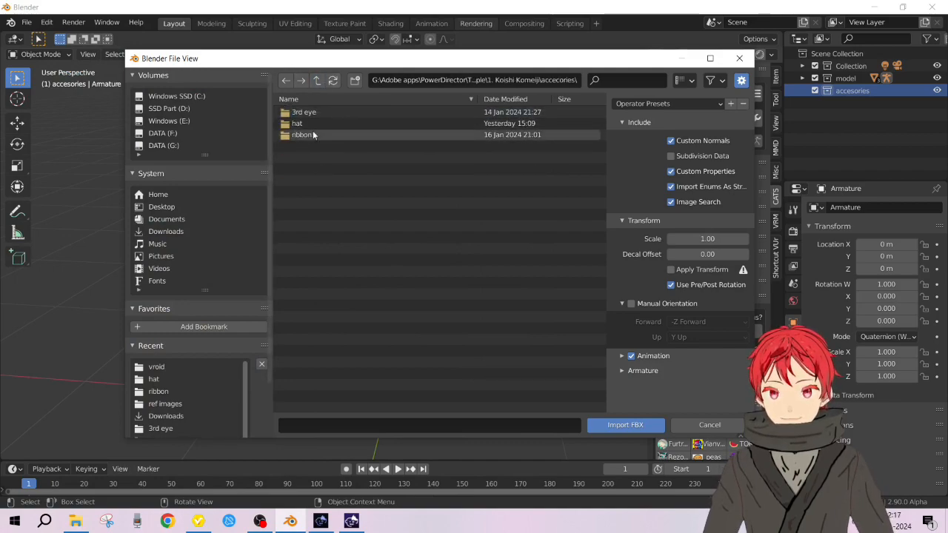
left_click(329, 112)
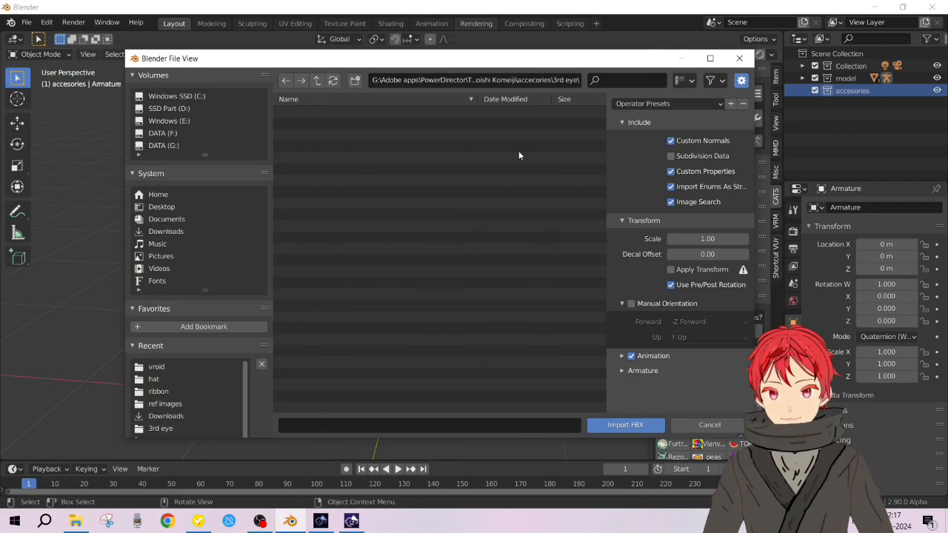
left_click(317, 80)
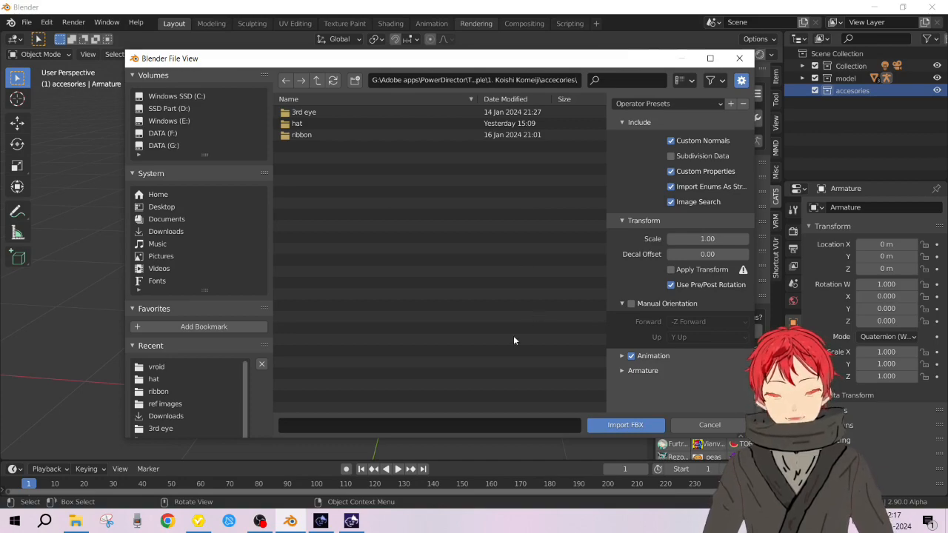
left_click(259, 521)
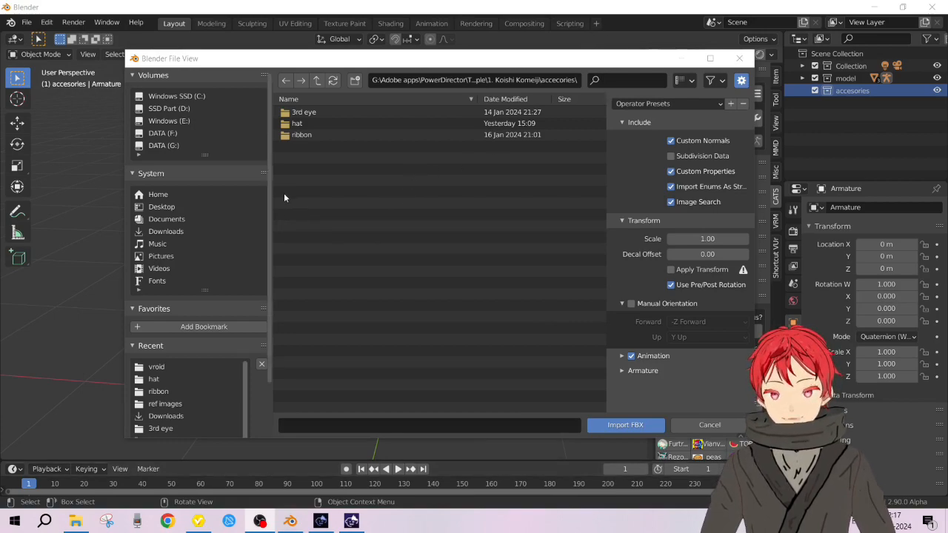
Import hat(final).fbx from the hat subfolder into the accesories collection
double_click(322, 123)
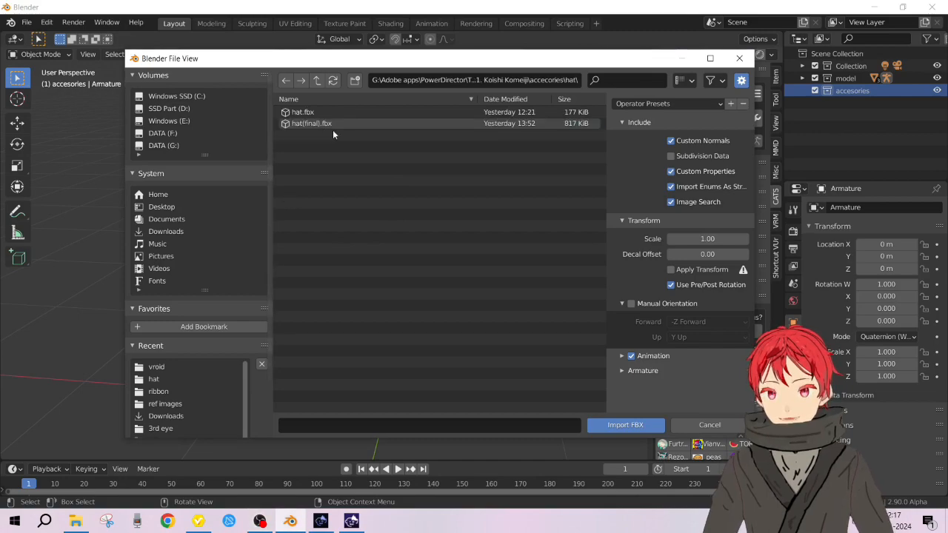
left_click(339, 123)
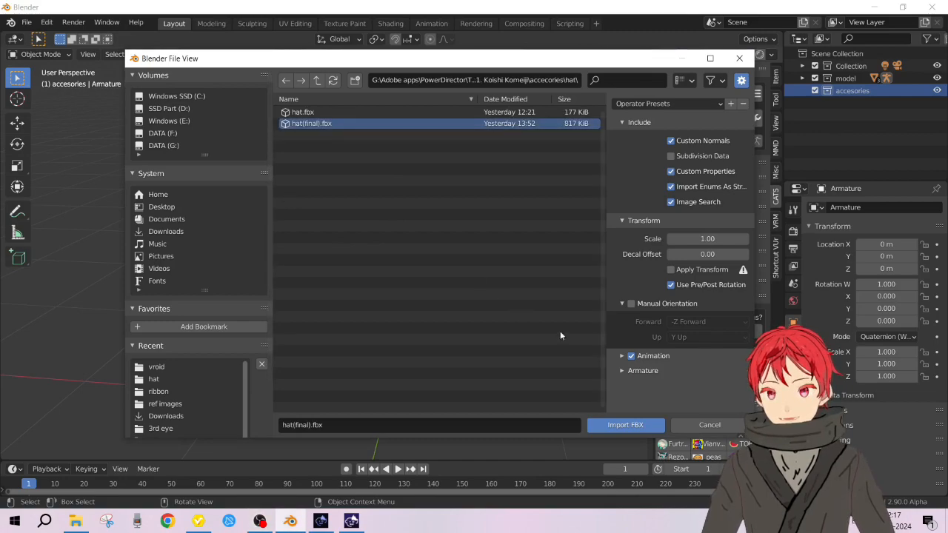
left_click(625, 425)
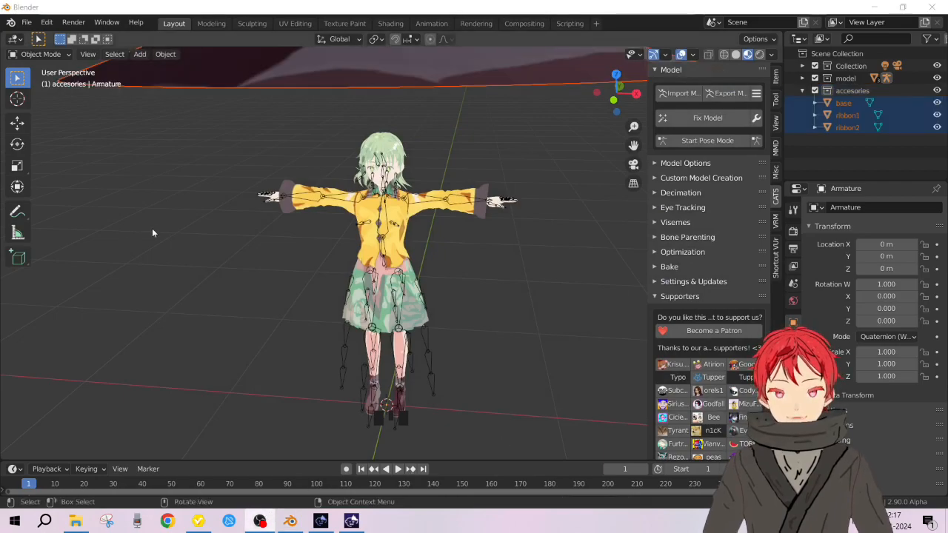
Rename the accesories collection as hat
scroll(152, 232, "down", 3)
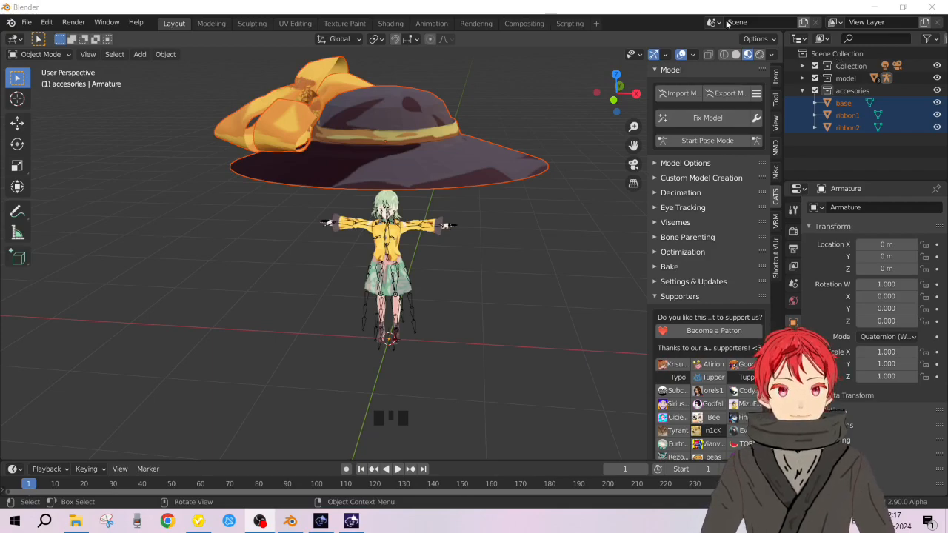
left_click(849, 91)
double_click(849, 91)
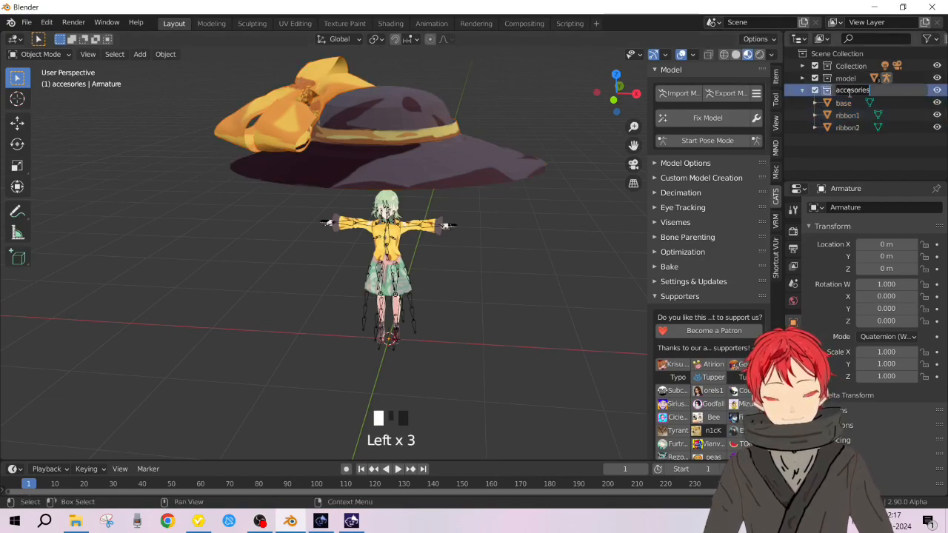
type("hat")
key("Return")
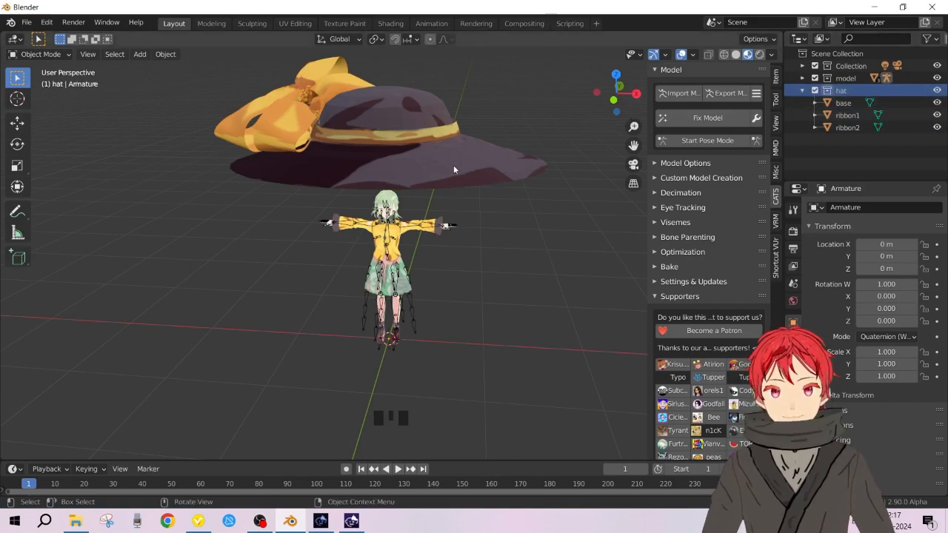
Select the base, ribbon1 and ribbon2 objects in the hat collection together
left_click(844, 103)
left_click(847, 127, "shift")
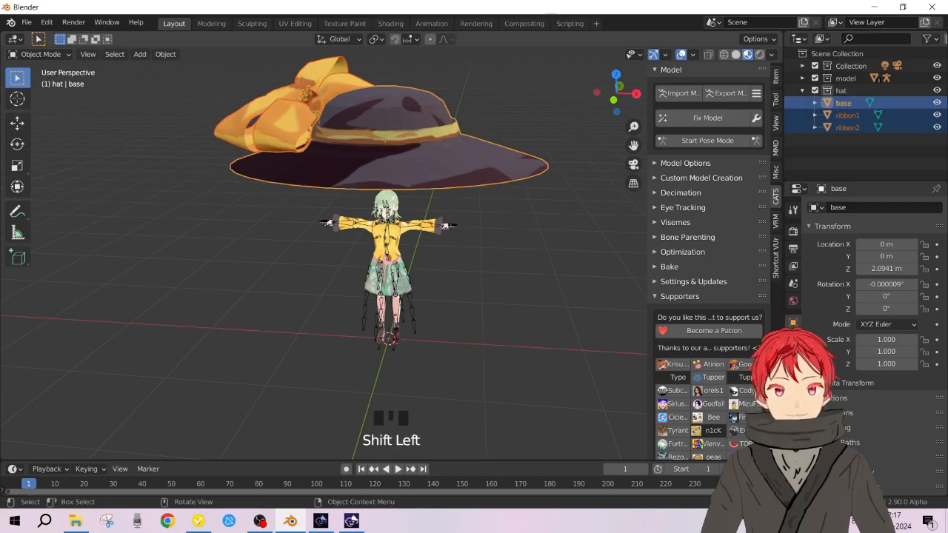
key("s")
left_click(572, 135)
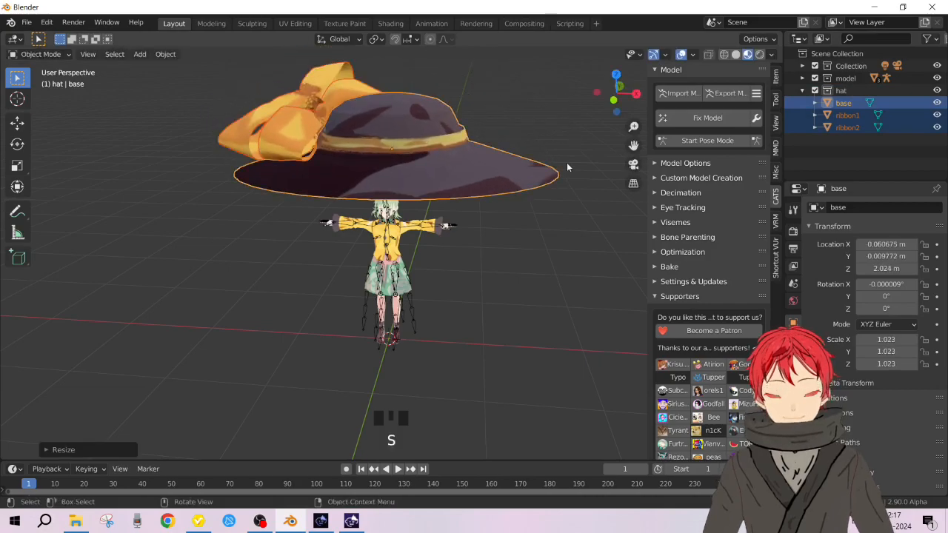
key("ctrl+z")
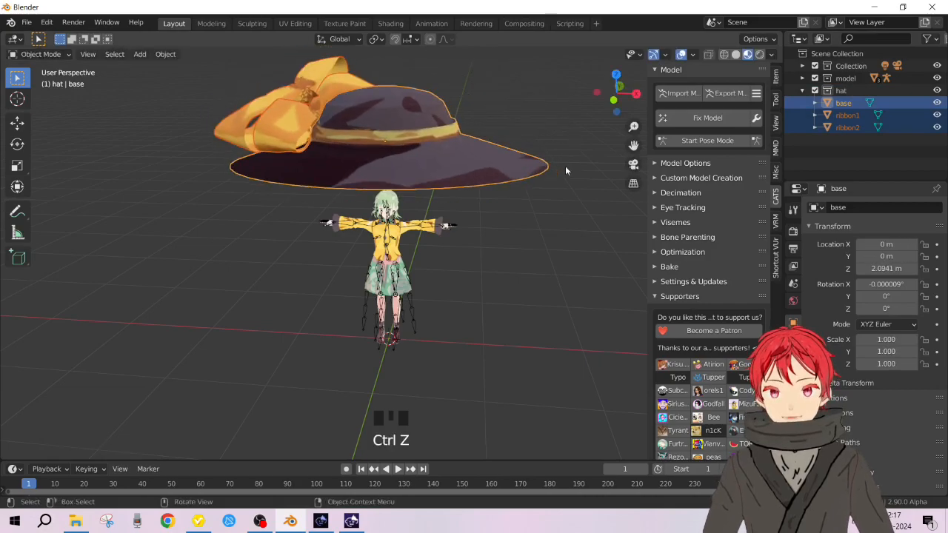
In Edit Mode, scale all the hat meshes down to about 0.26 and lower them along Z to near head height
key("Tab")
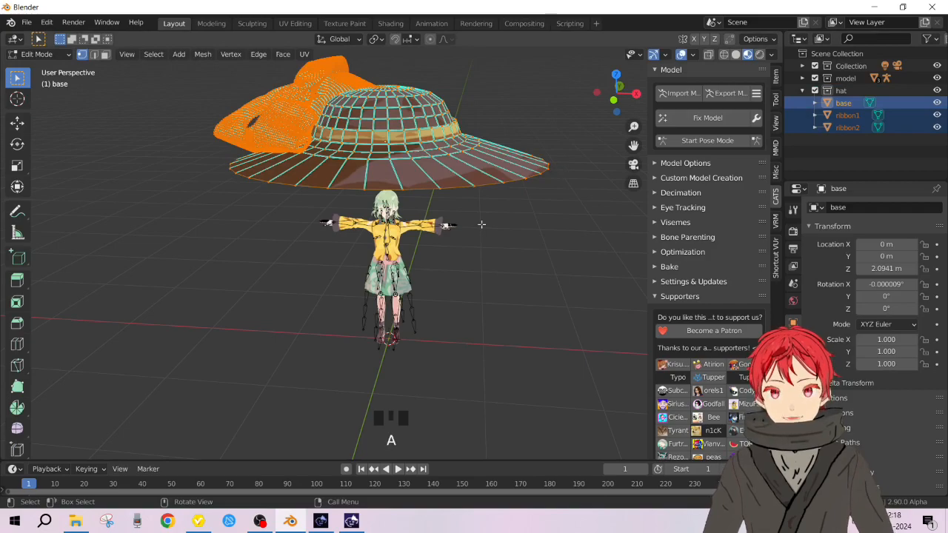
key("s")
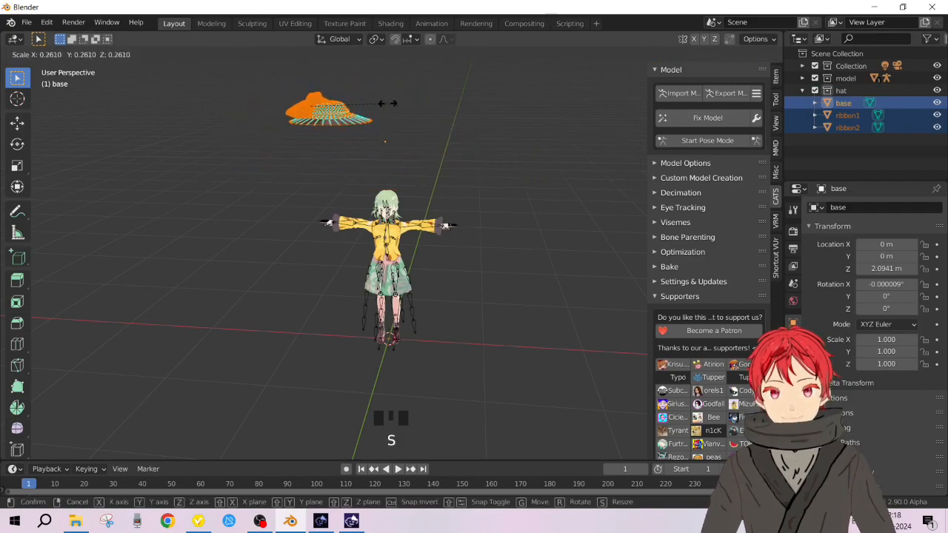
left_click(381, 104)
key("g")
key("z")
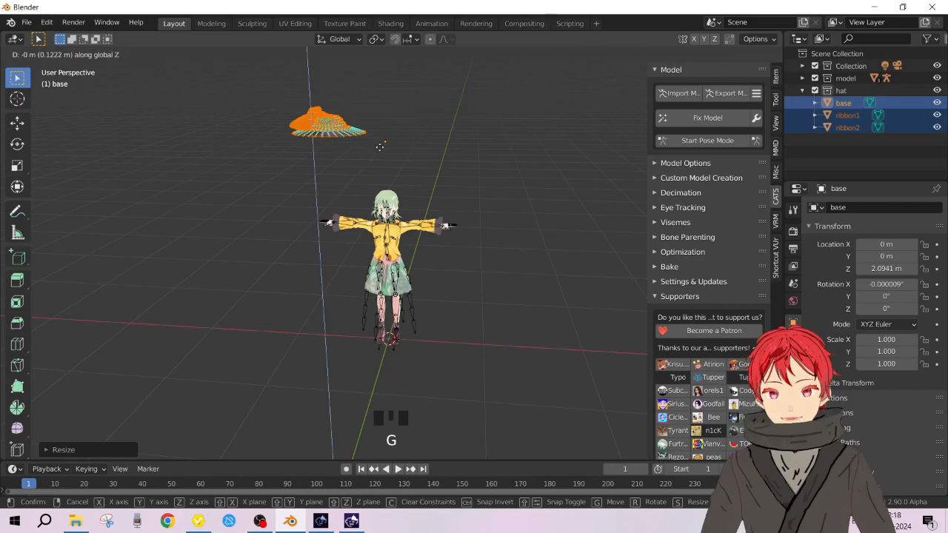
left_click(379, 208)
Move the hat meshes along X onto the avatar's head and raise them slightly along Z
scroll(348, 215, "up", 6)
middle_click_drag(348, 215, 373, 218)
scroll(378, 211, "down", 2)
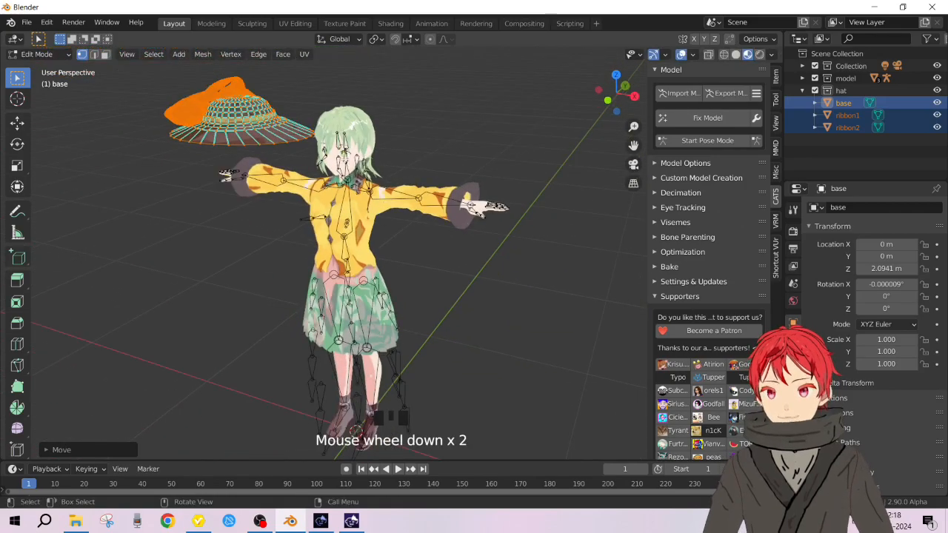
key("g")
key("x")
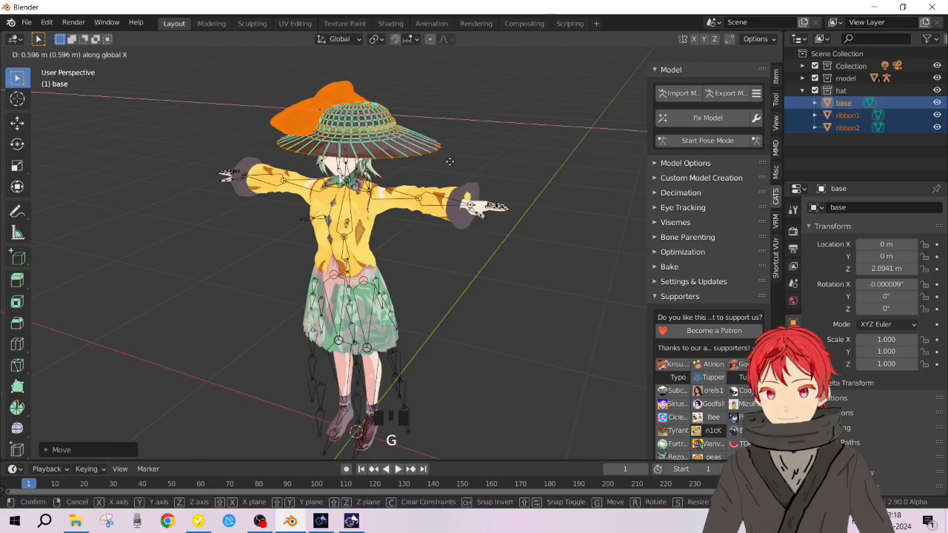
left_click(436, 163)
middle_click_drag(421, 168, 452, 154)
key("g")
key("z")
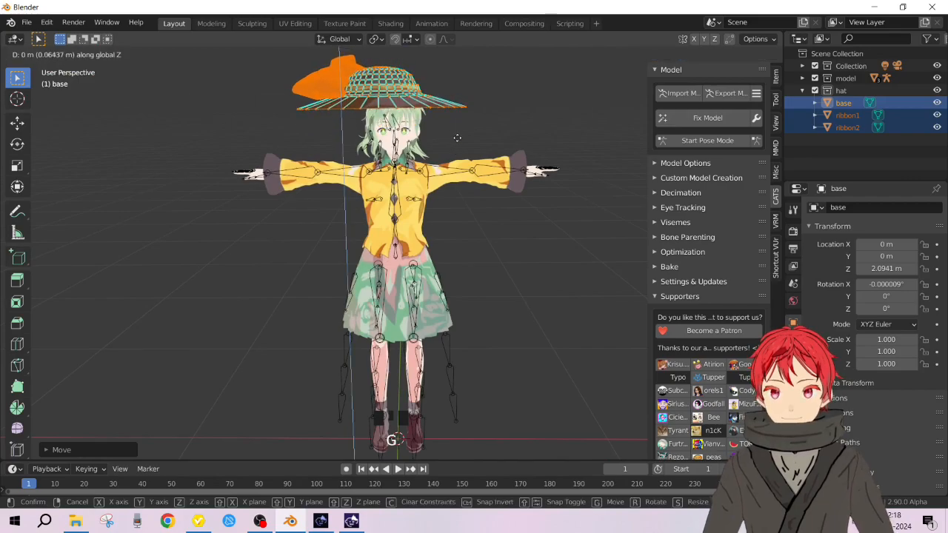
left_click(456, 133)
Scale the hat meshes down further to suit the size of the avatar's head
scroll(454, 136, "up", 3)
middle_click_drag(448, 128, 446, 282, "shift")
scroll(446, 284, "down", 3)
key("s")
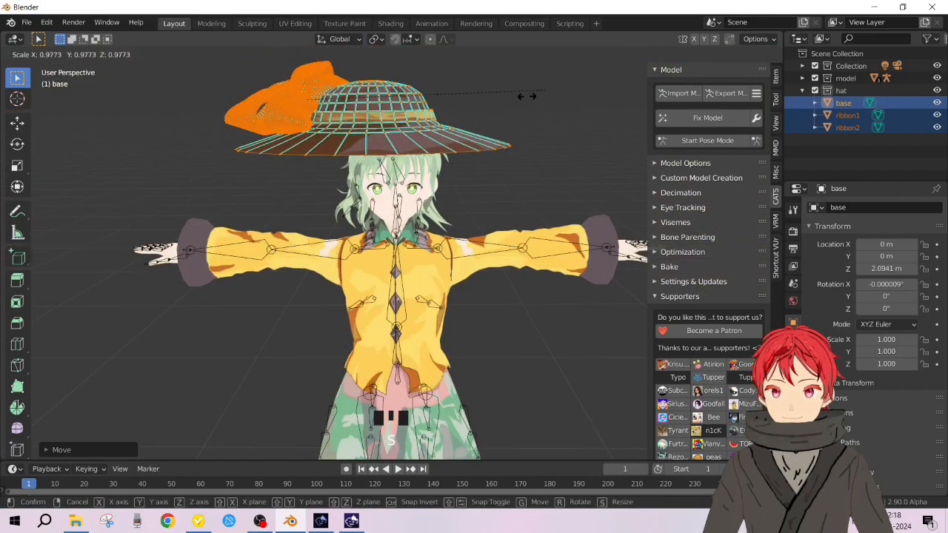
left_click(449, 108)
Centre the hat over the head along X, lower it about 0.025 m along Z, and return to Object Mode with nothing selected
key("g")
key("x")
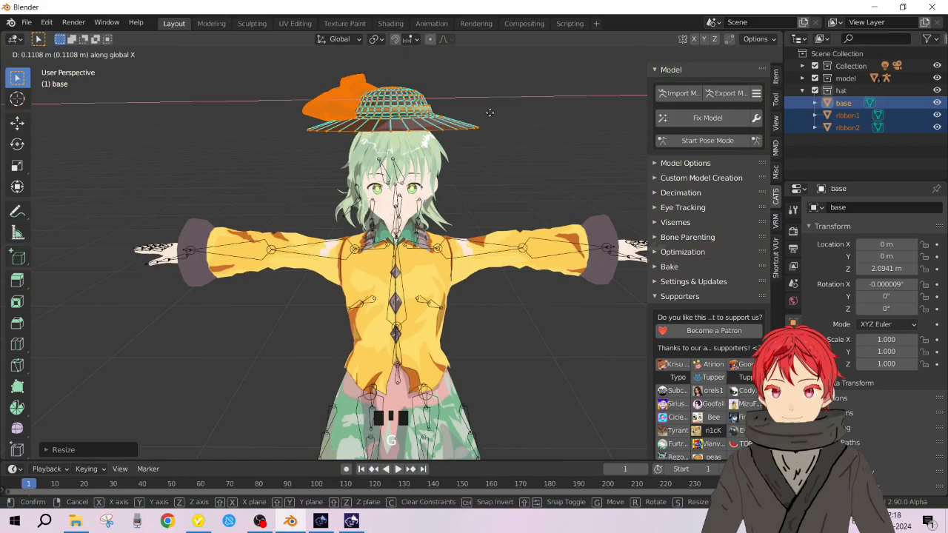
left_click(492, 115)
key("g")
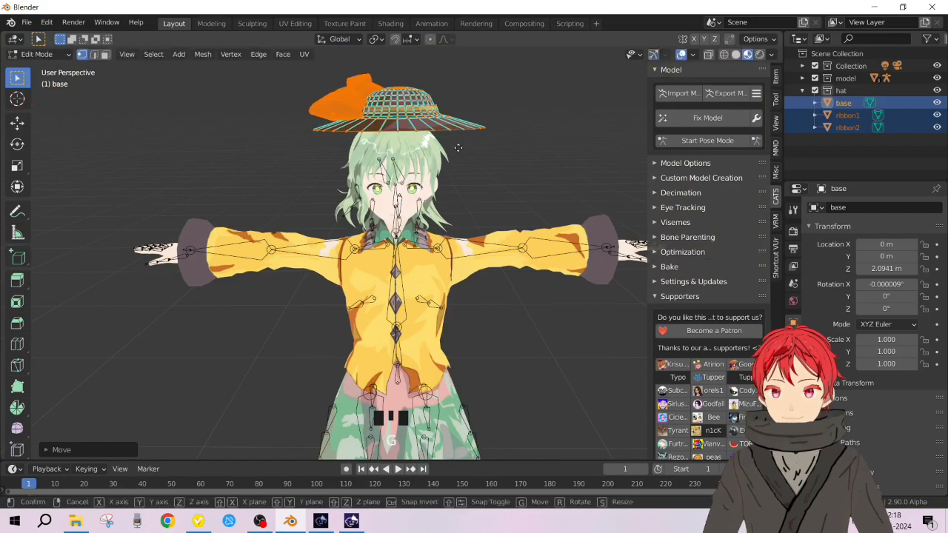
key("z")
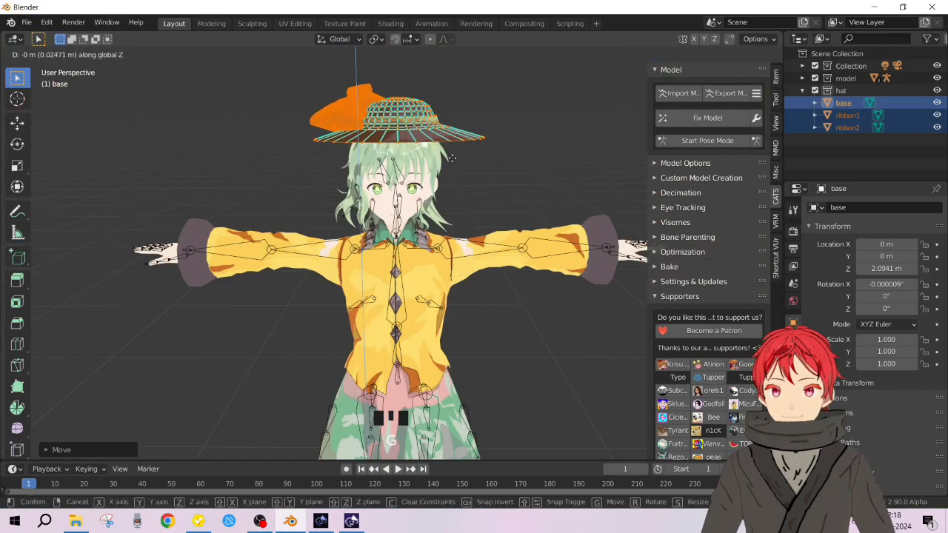
left_click(452, 157)
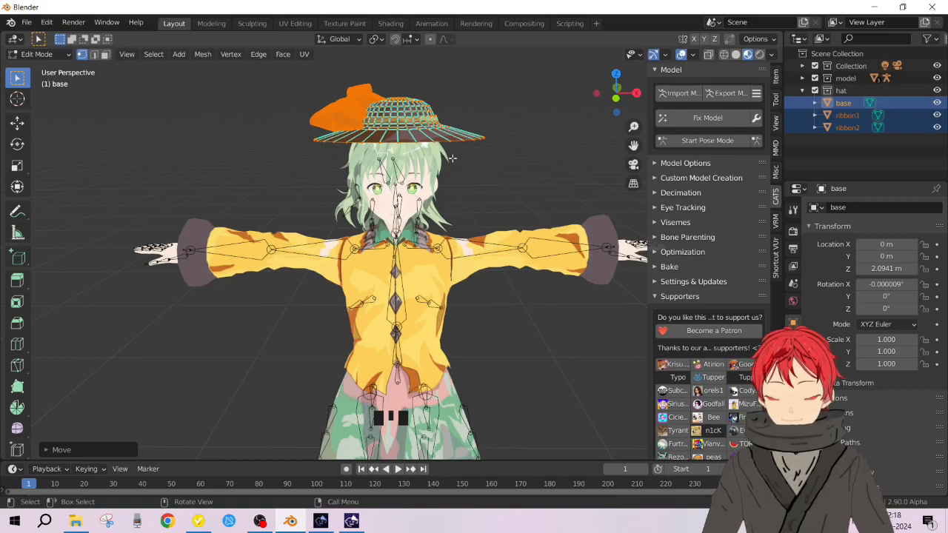
key("g")
key("x")
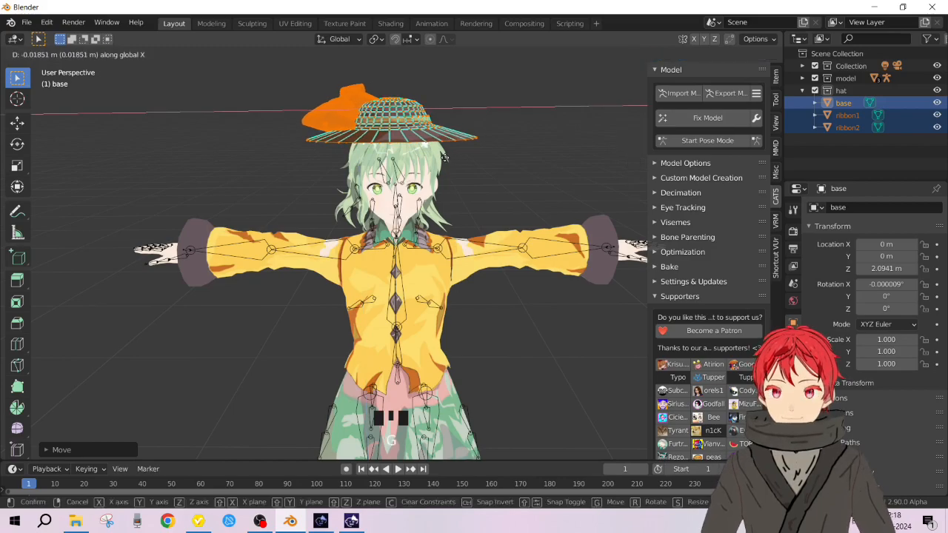
left_click(445, 158)
key("Tab")
left_click(490, 157)
Examine the hat's size and fit on the avatar's head from several angles and distances
middle_click_drag(492, 159, 489, 185)
right_click(489, 185)
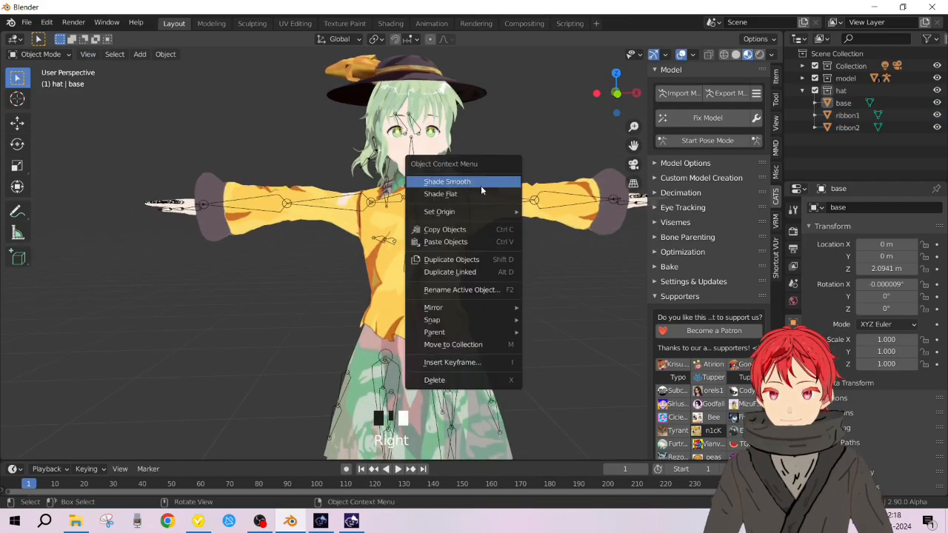
middle_click_drag(511, 126, 526, 166)
middle_click_drag(440, 203, 424, 182)
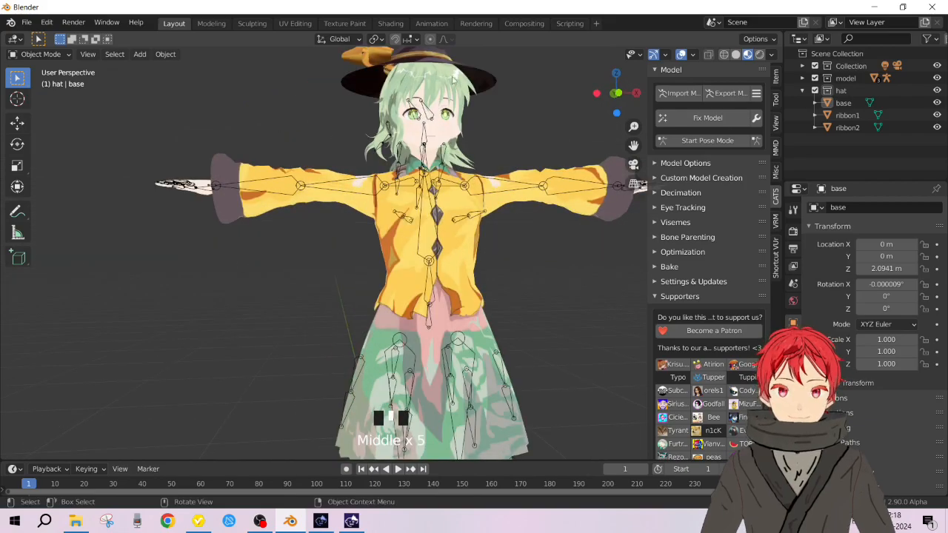
scroll(464, 132, "down", 3)
scroll(465, 132, "up", 5)
middle_click_drag(433, 165, 443, 226, "shift")
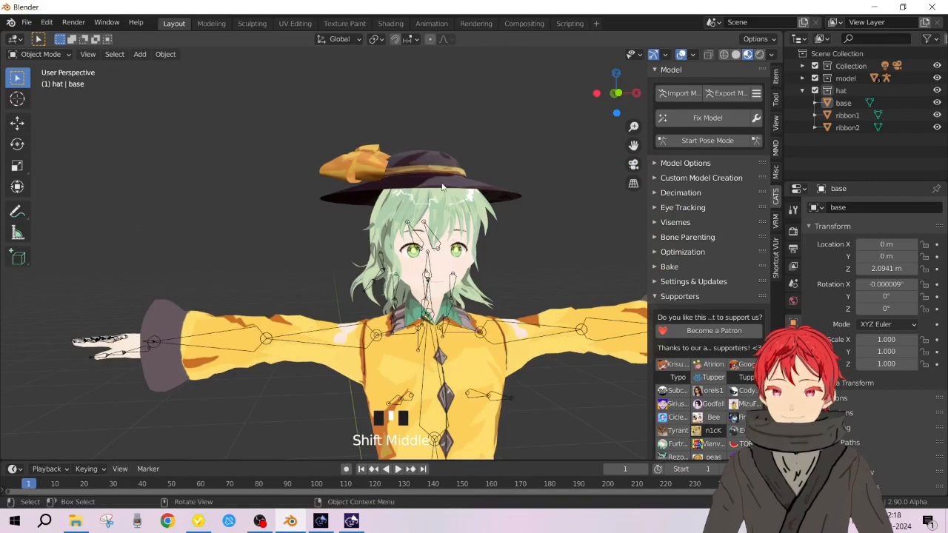
left_click(473, 183)
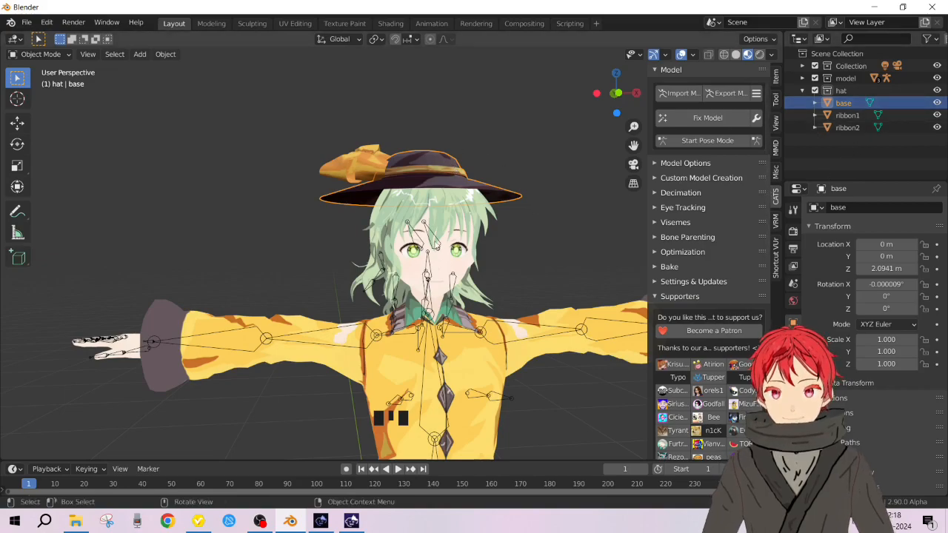
scroll(449, 266, "up", 3)
scroll(450, 278, "down", 6)
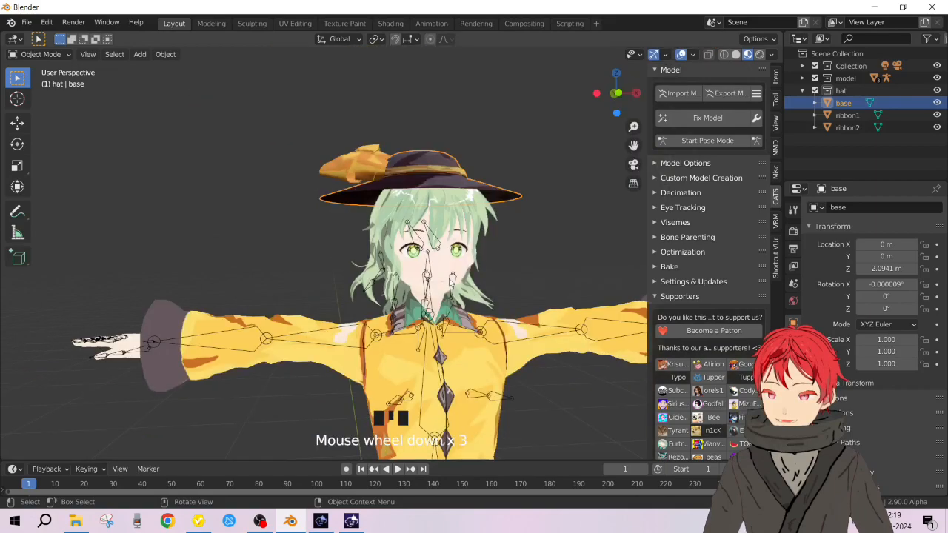
scroll(449, 283, "up", 5)
scroll(449, 284, "down", 4)
scroll(450, 284, "up", 6)
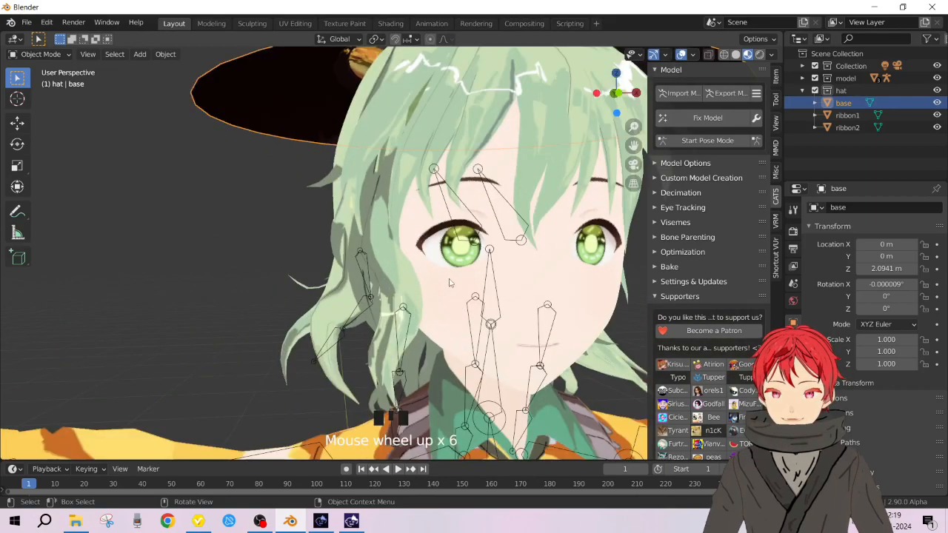
scroll(450, 284, "down", 3)
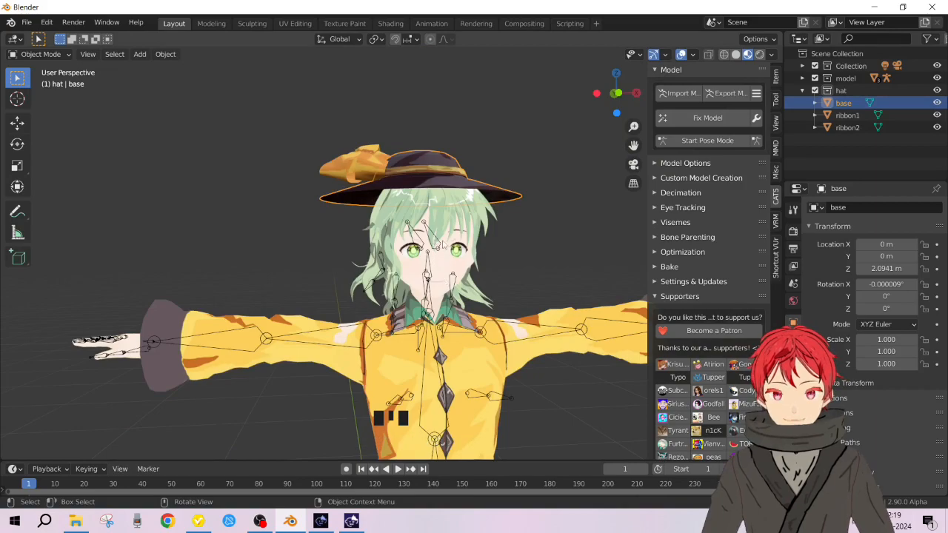
left_click(456, 288)
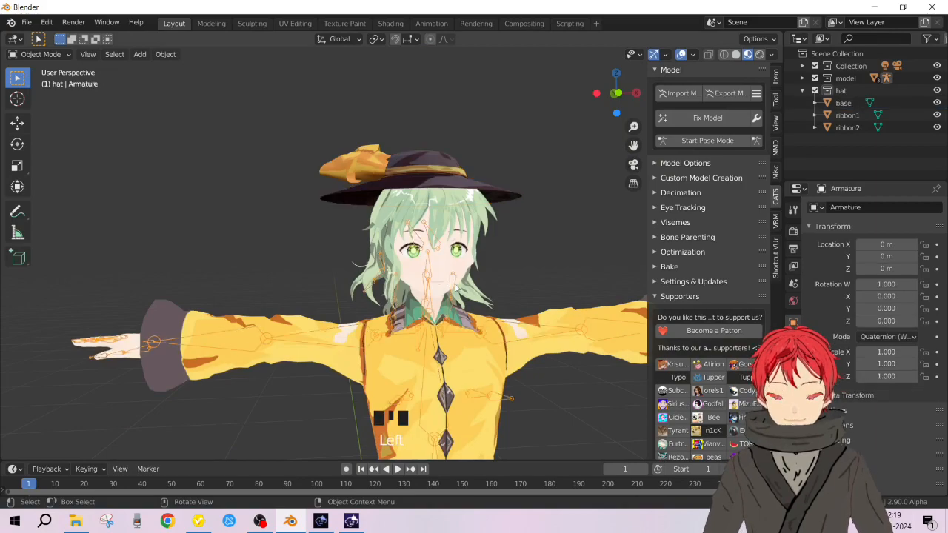
scroll(444, 320, "down", 4)
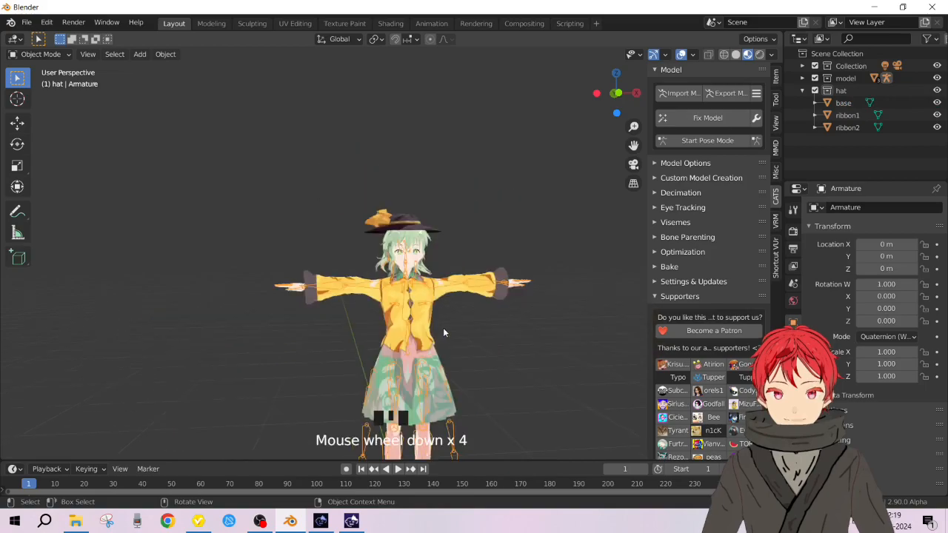
scroll(444, 326, "up", 5)
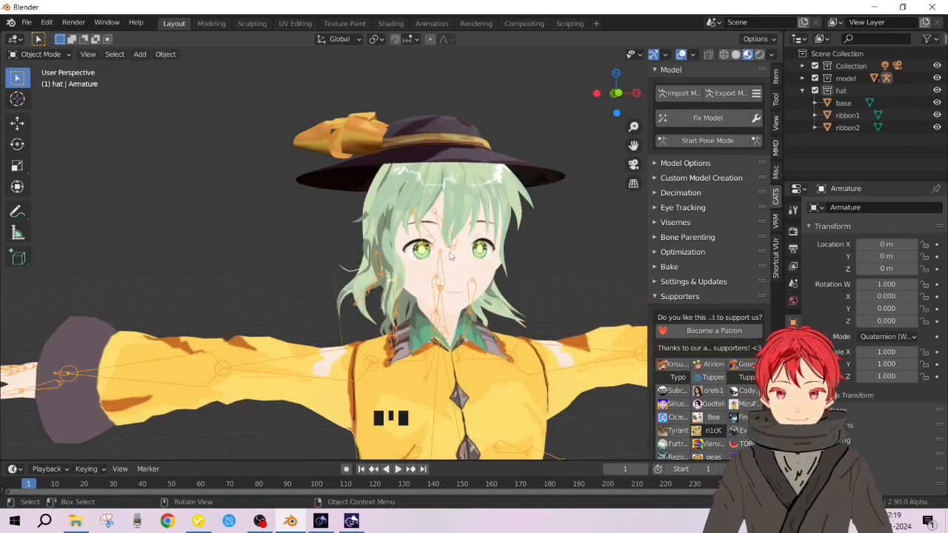
right_click(474, 306)
middle_click_drag(538, 263, 426, 257)
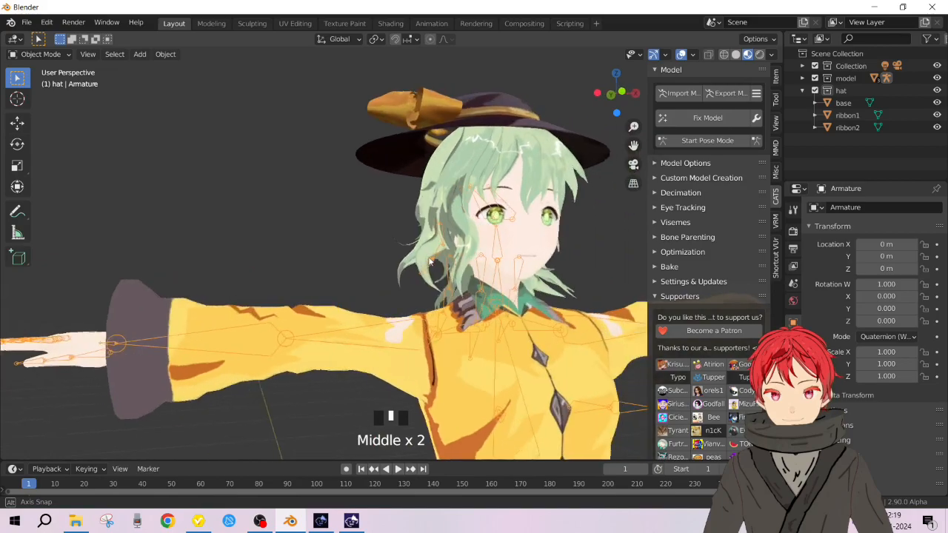
scroll(422, 257, "down", 3)
scroll(422, 256, "up", 6)
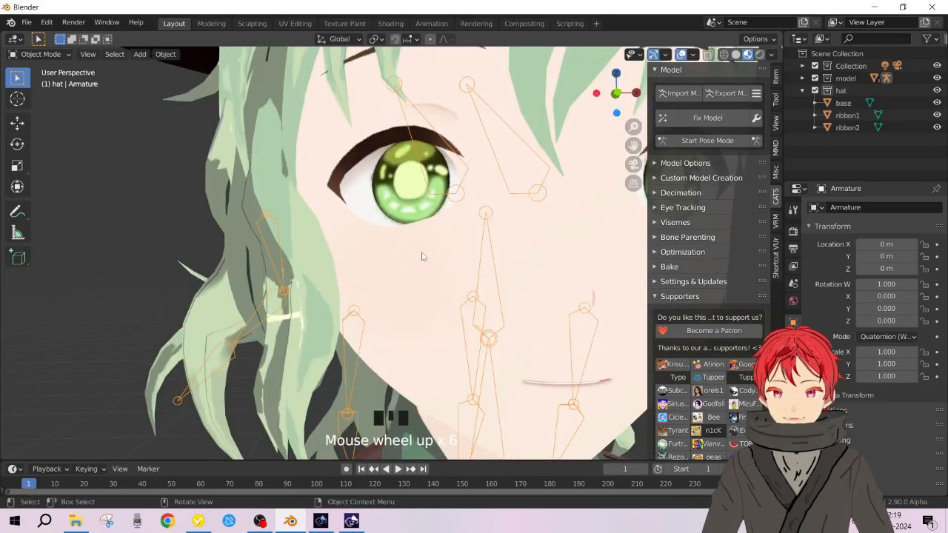
scroll(423, 256, "down", 5)
scroll(402, 301, "down", 3)
middle_click_drag(402, 302, 391, 294, "shift")
scroll(415, 234, "up", 4)
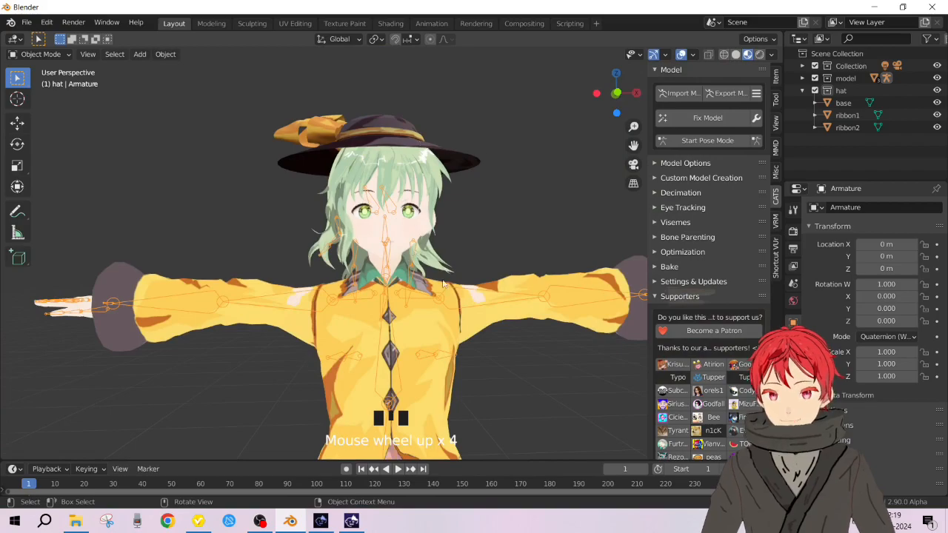
Add the KoishiSmile.jpg file from the ref images folder as a reference image in the main Collection
left_click(802, 90)
left_click(844, 67)
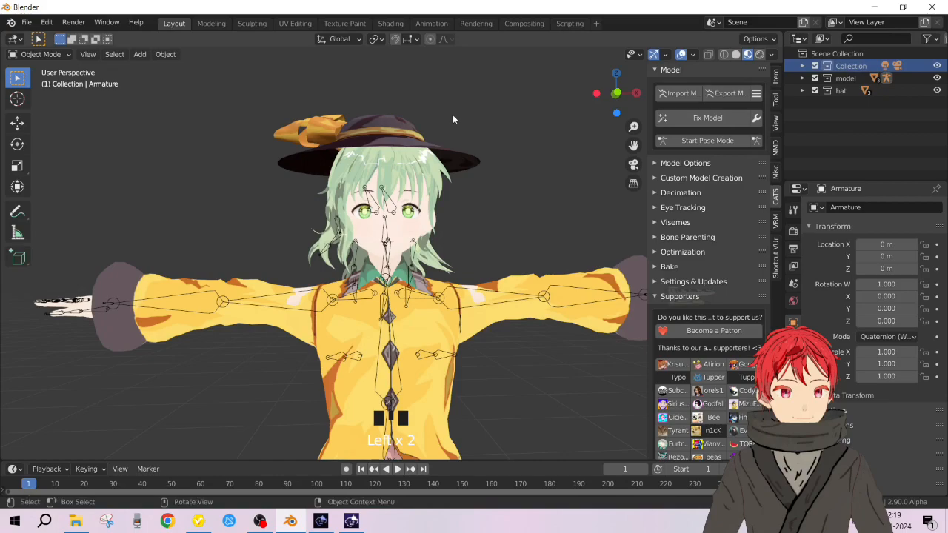
key("shift+a")
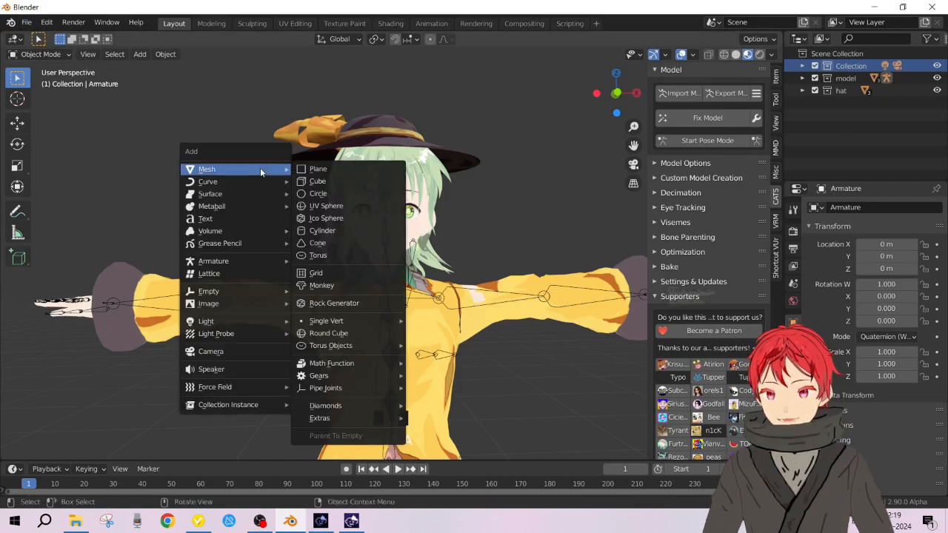
mouse_move(274, 303)
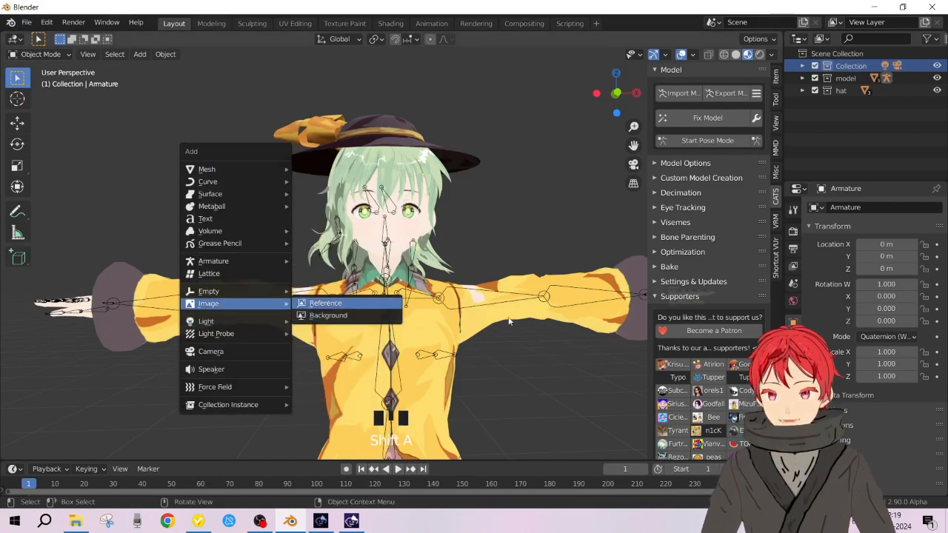
left_click(333, 304)
scroll(220, 455, "down", 2)
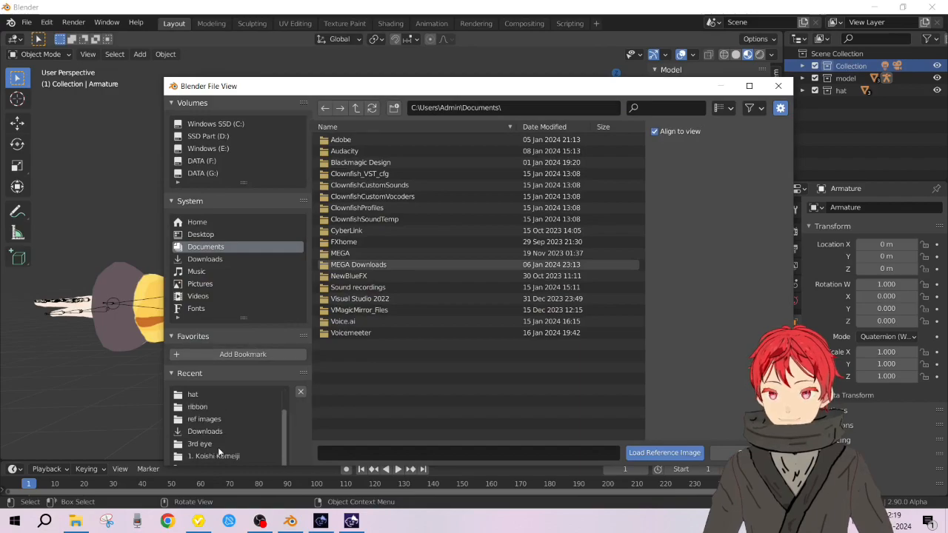
left_click(207, 419)
double_click(349, 163)
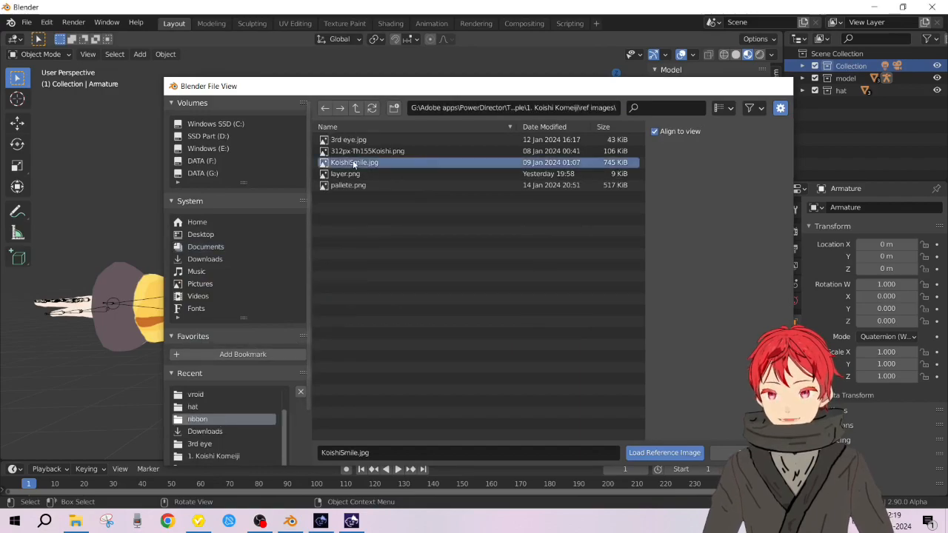
scroll(551, 258, "down", 5)
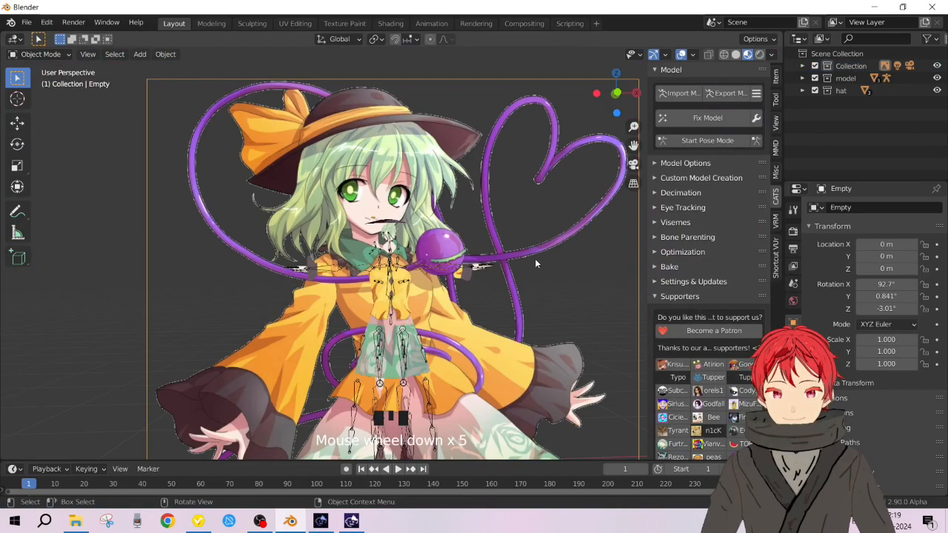
Move the reference image about 1.45 m along Y so it stands behind the avatar
key("g")
key("z")
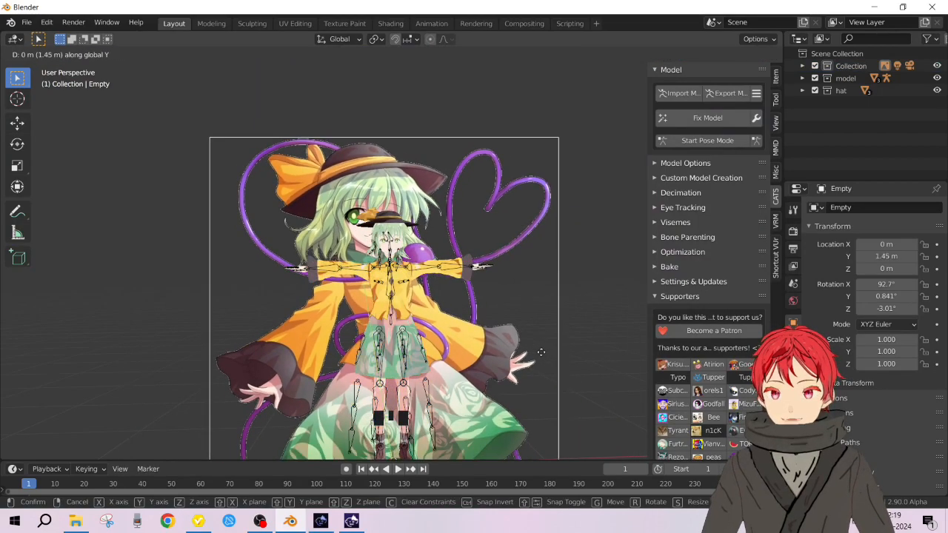
left_click(540, 352)
scroll(481, 233, "up", 4)
scroll(468, 202, "down", 3)
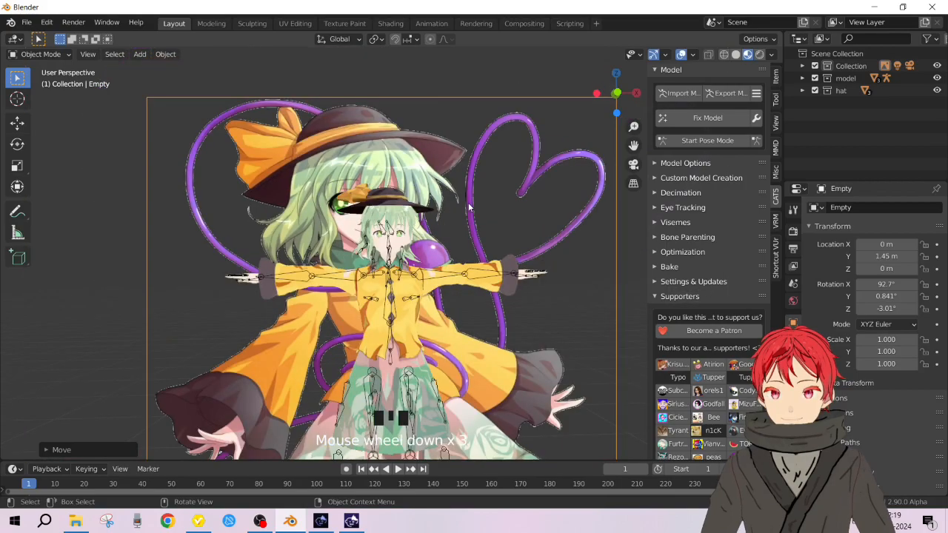
Scale the reference image to about 0.47, raise it to about 1.25 m along Z behind the avatar, and deselect it
key("s")
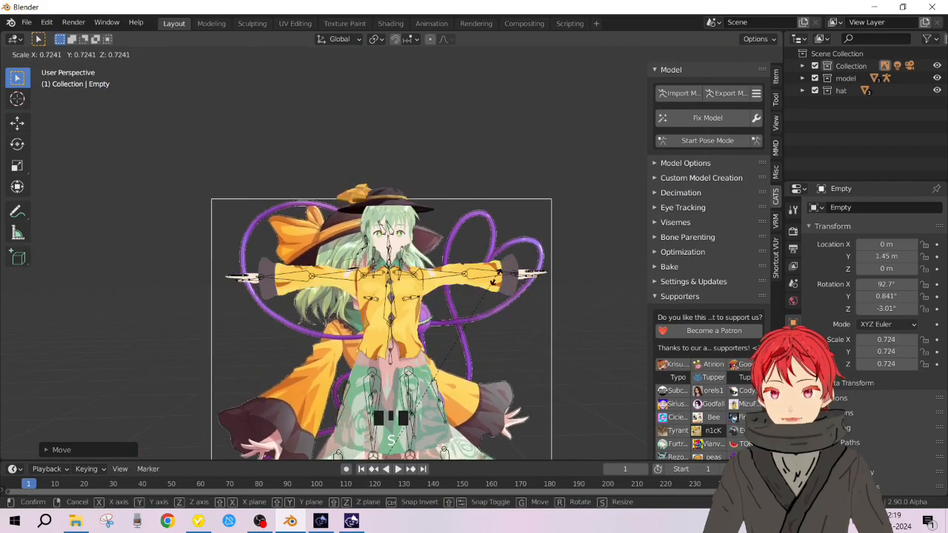
left_click(473, 348)
key("g")
key("z")
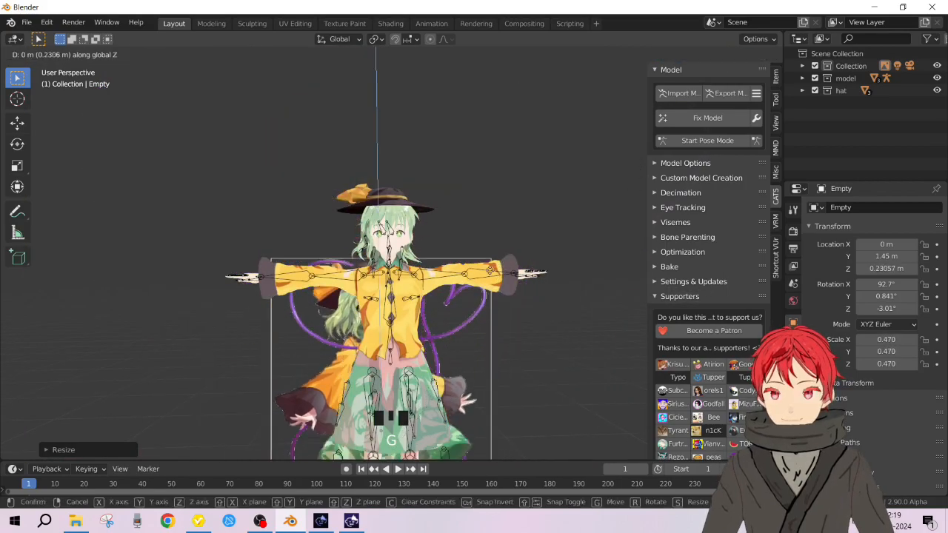
left_click(514, 162)
scroll(488, 140, "up", 3)
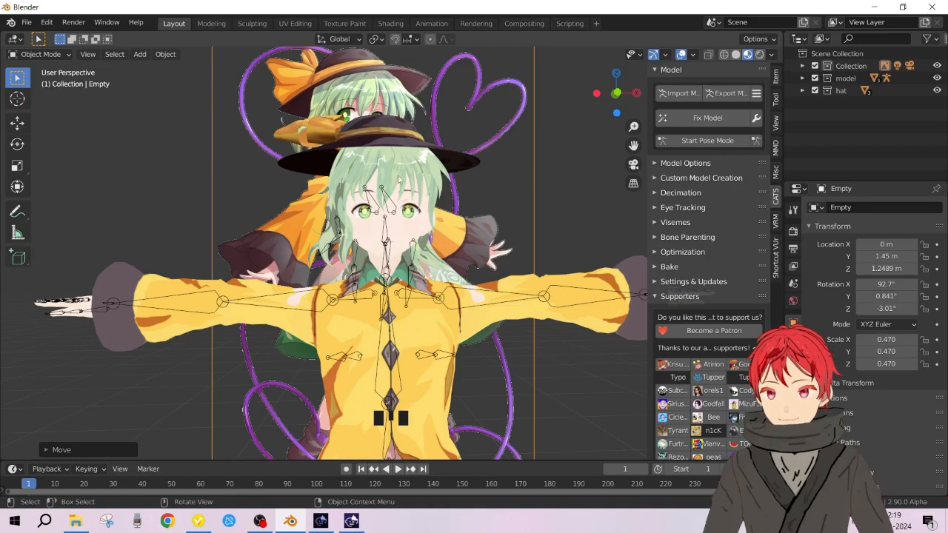
middle_click_drag(398, 179, 421, 178)
right_click(531, 137)
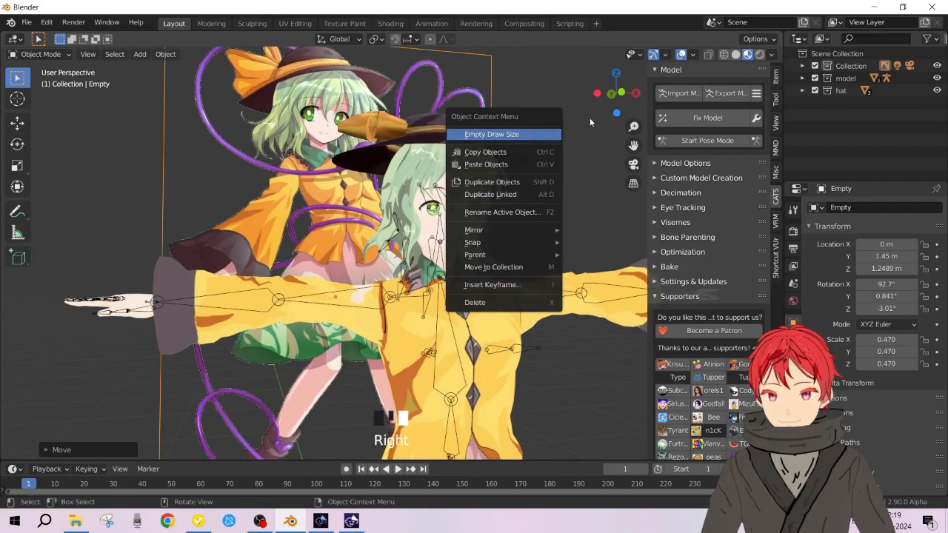
middle_click_drag(540, 153, 511, 150)
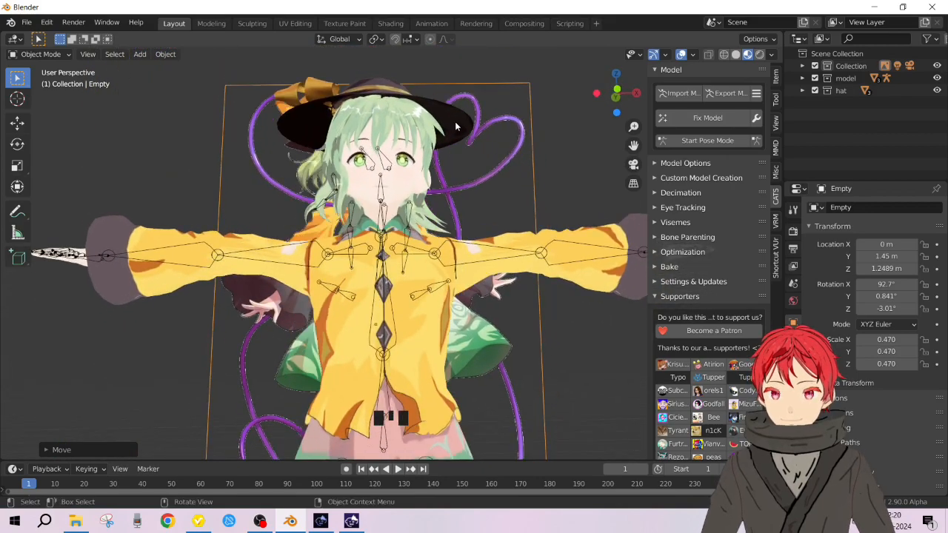
double_click(458, 126)
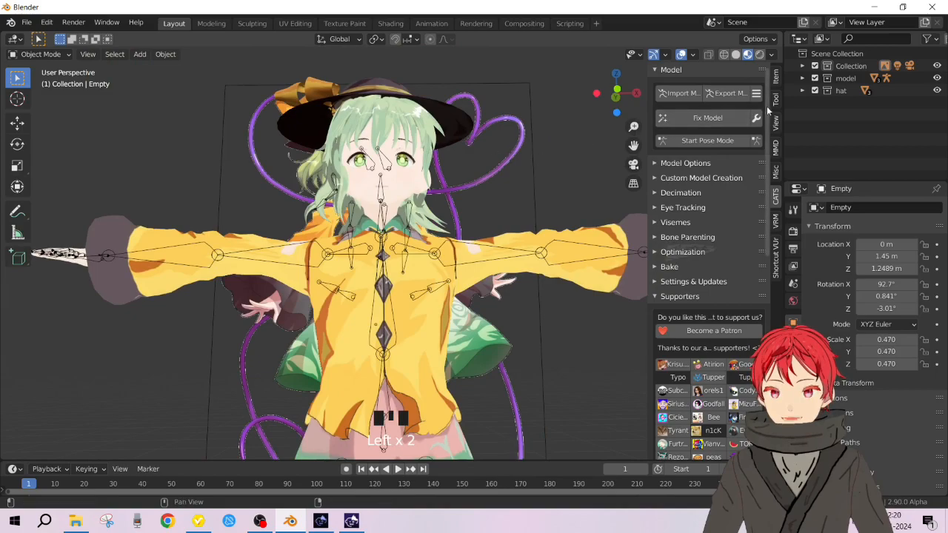
Select base, ribbon1 and ribbon2 in the hat collection and lower them along Z until base sits at about 2.084 m
left_click(837, 92)
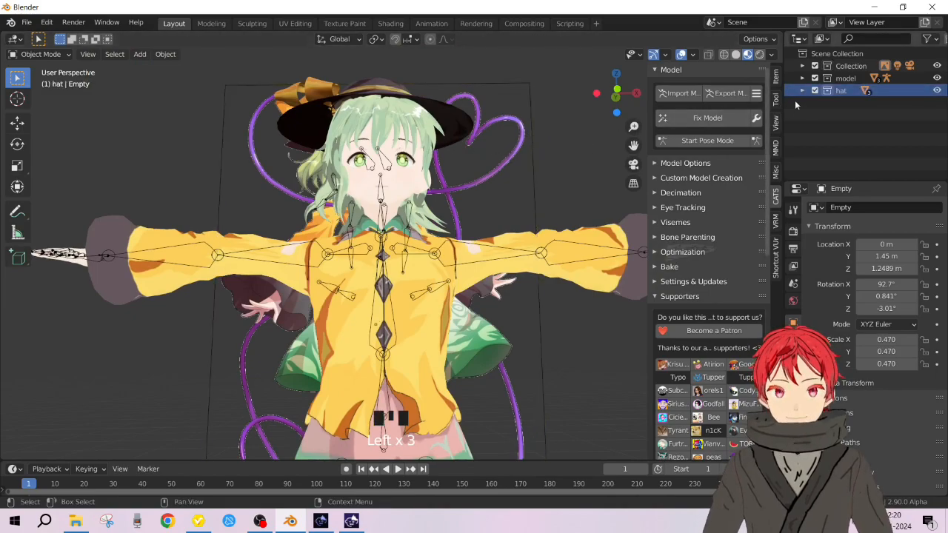
left_click(802, 91)
left_click(845, 103)
left_click(848, 127, "shift")
key("g")
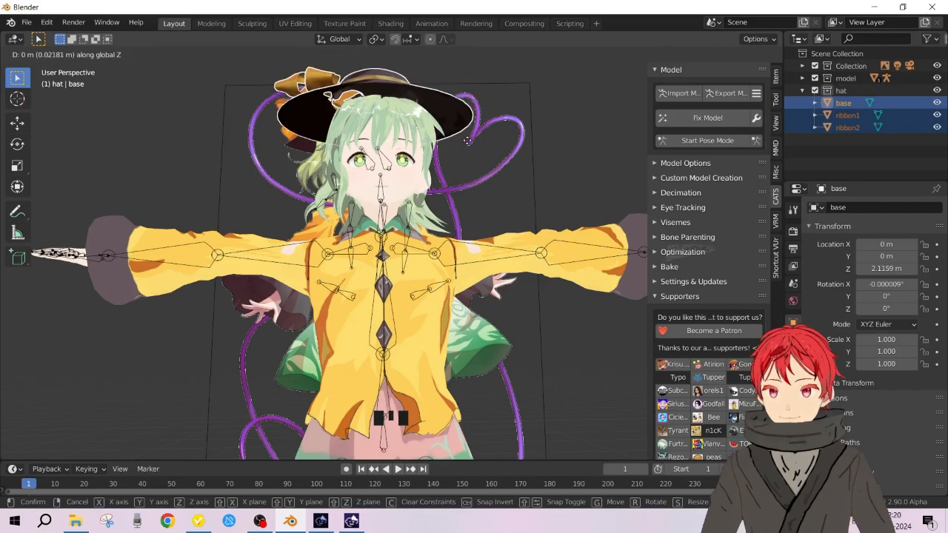
left_click(466, 152)
Move the three hat meshes about -0.025 m along Y over the head, and clear the selection
middle_click_drag(426, 175, 406, 203)
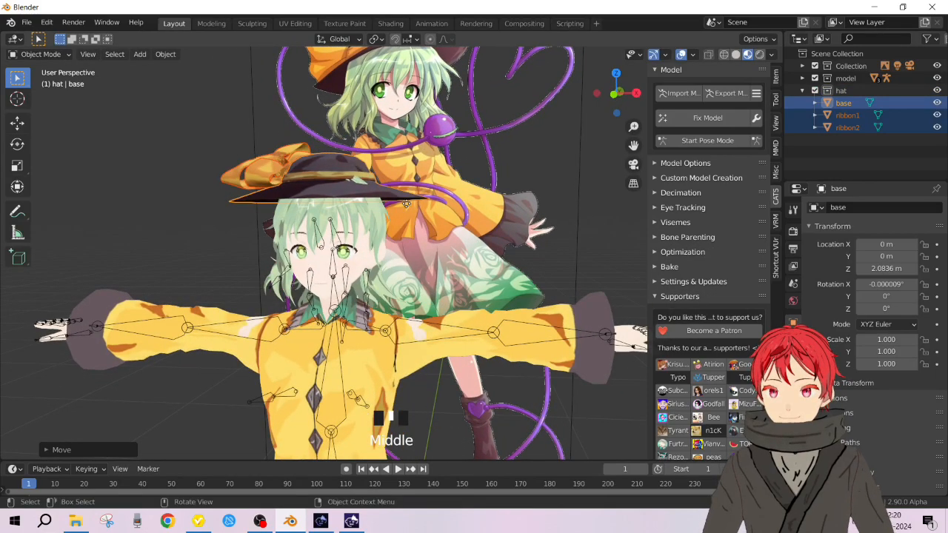
key("g")
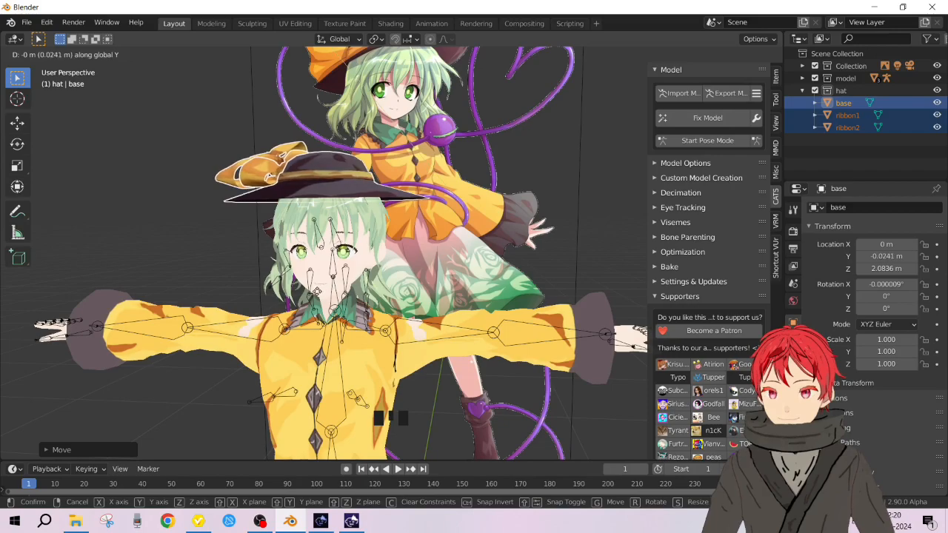
left_click(316, 292)
middle_click_drag(316, 292, 266, 296)
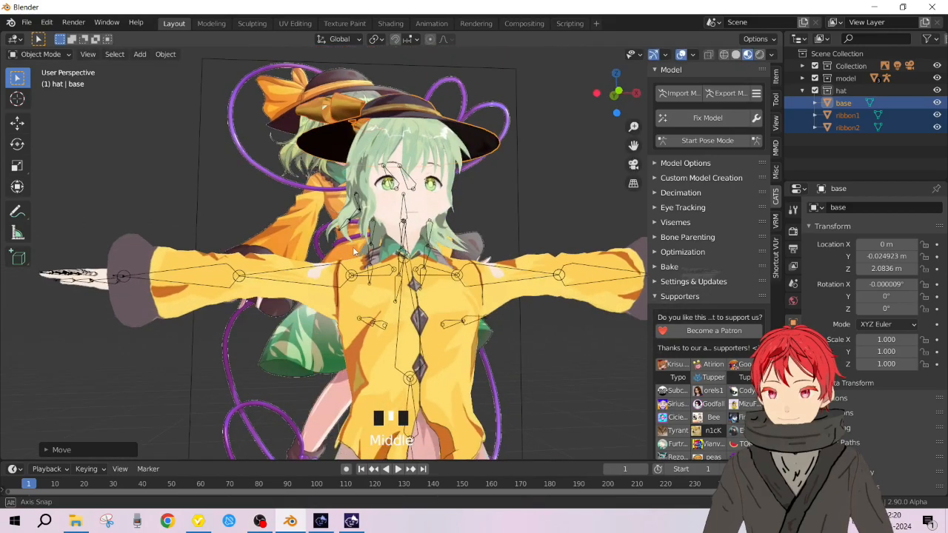
left_click(261, 521)
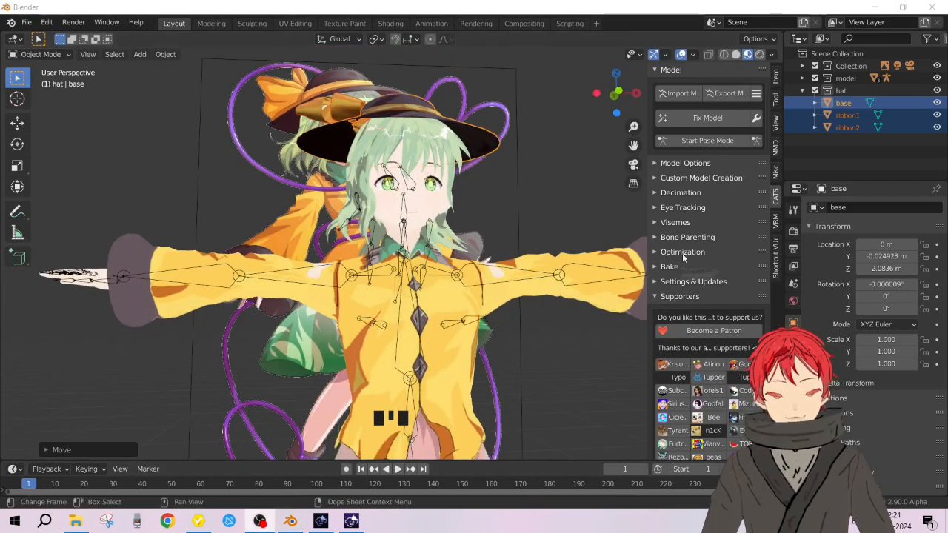
left_click(182, 172)
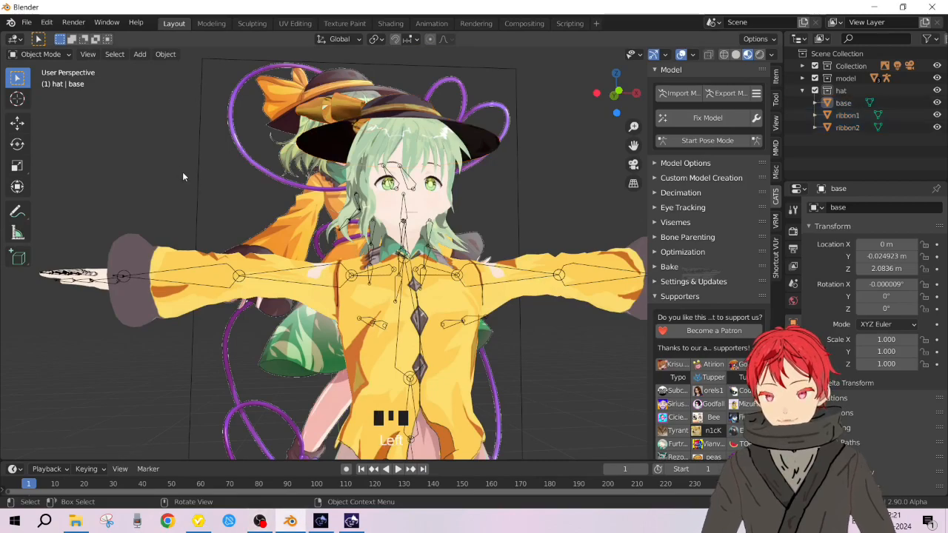
Reselect the hat base and both ribbons and lower them about 0.004 m along Z
left_click(460, 128)
left_click(331, 109, "shift")
left_click(326, 112, "shift")
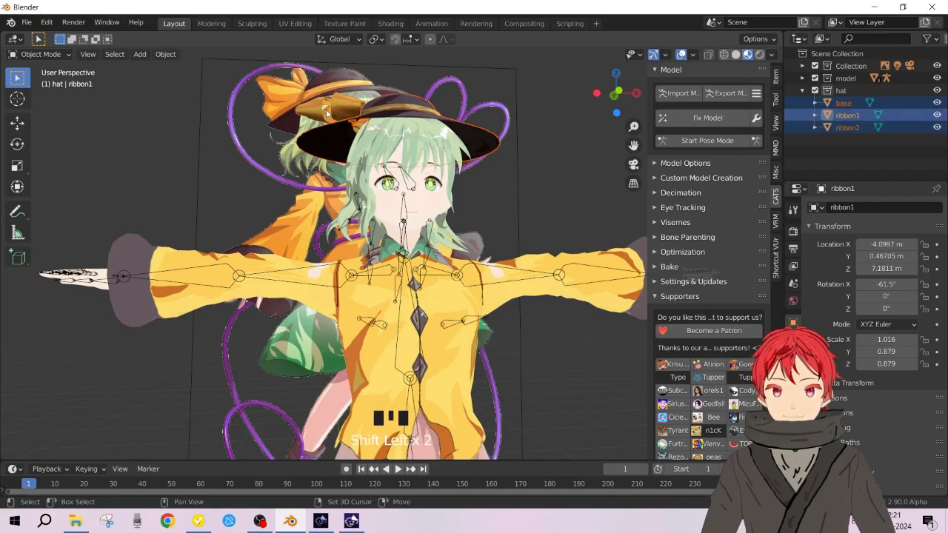
key("g")
key("z")
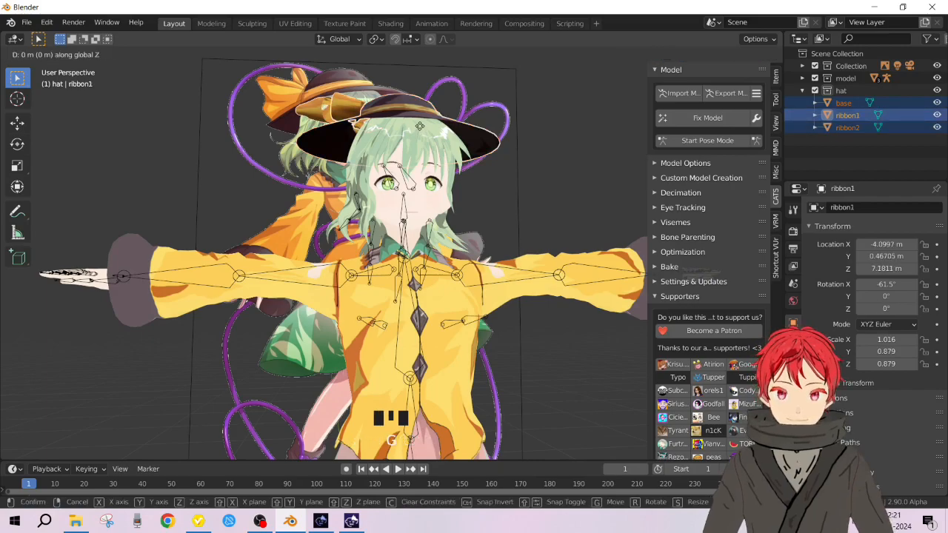
key("z")
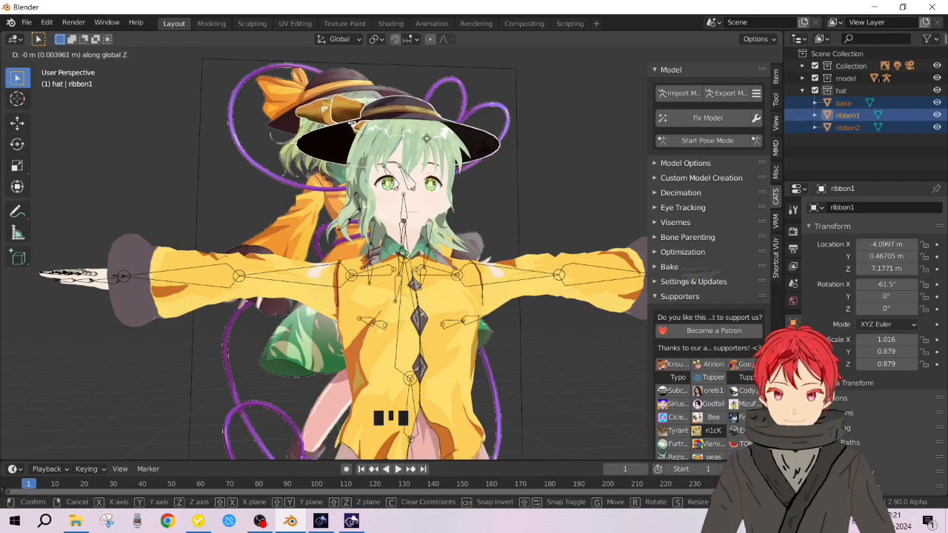
left_click(438, 167)
Shift the hat meshes about 0.007 m along X on the avatar's head
middle_click_drag(438, 167, 354, 246)
key("g")
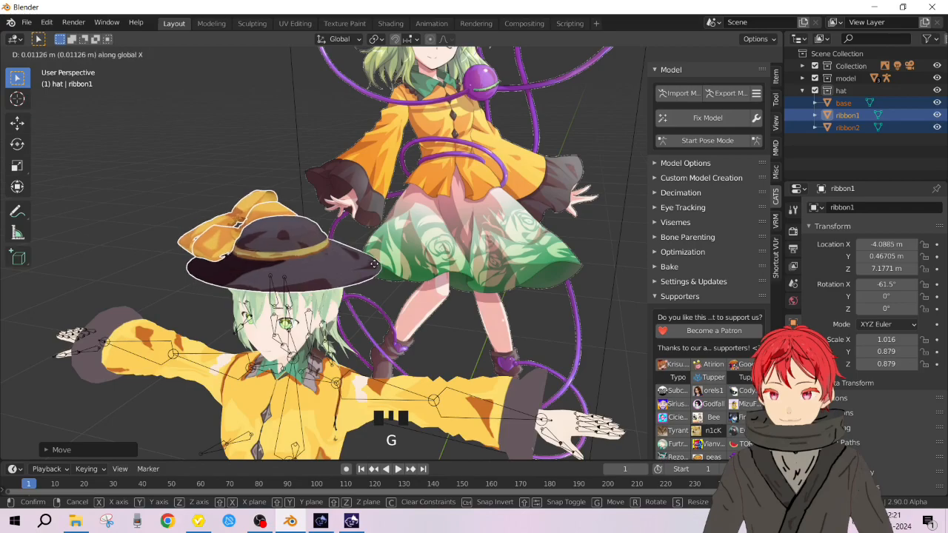
left_click(378, 270)
Deselect the hat and examine its fit on the avatar from several angles, comparing it with the reference image
middle_click_drag(378, 270, 412, 248)
scroll(415, 252, "up", 4)
scroll(415, 252, "down", 4)
middle_click_drag(468, 133, 540, 160)
left_click(529, 159)
middle_click_drag(433, 131, 411, 185)
scroll(407, 201, "down", 4)
scroll(413, 211, "up", 3)
scroll(420, 223, "down", 5)
middle_click_drag(406, 333, 409, 381)
scroll(405, 345, "up", 4)
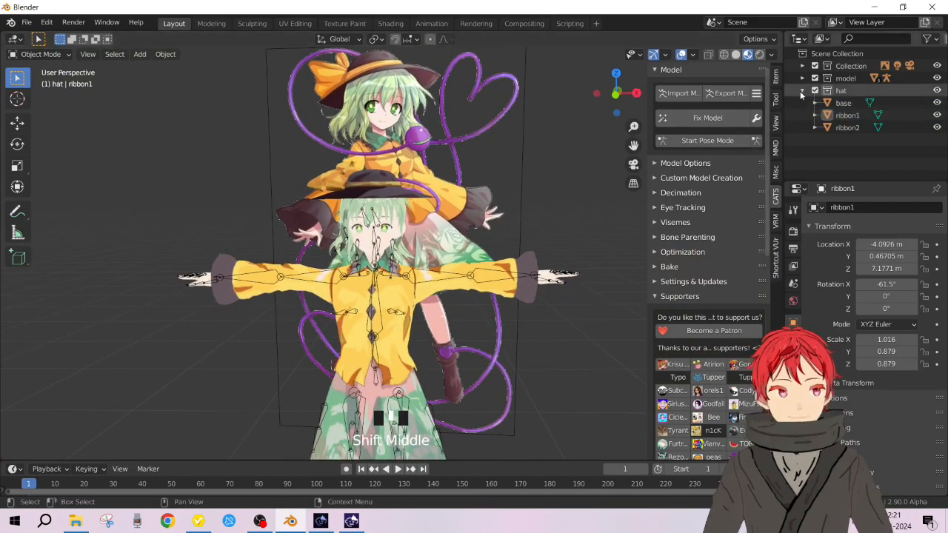
Collapse the hat collection and create a new collection named 3rd eye
left_click(802, 91)
right_click(840, 124)
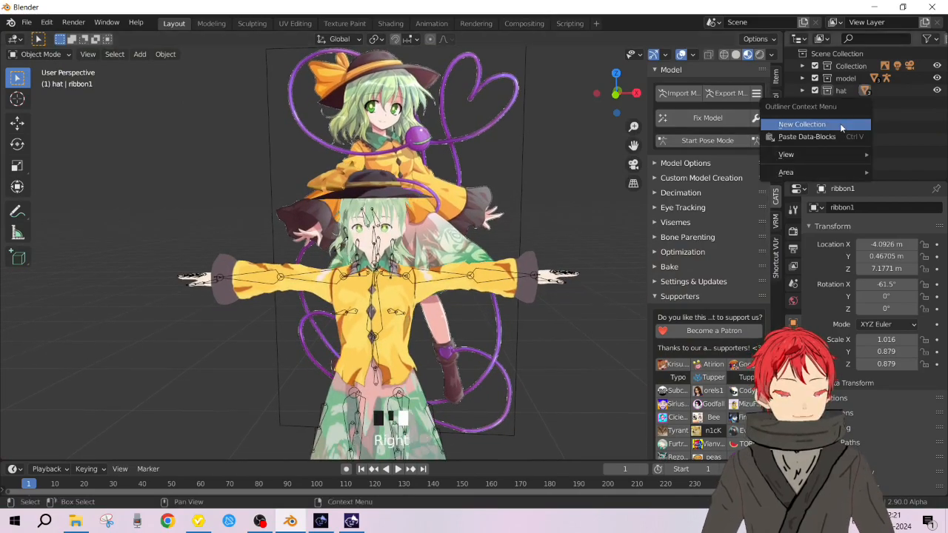
left_click(839, 123)
double_click(850, 104)
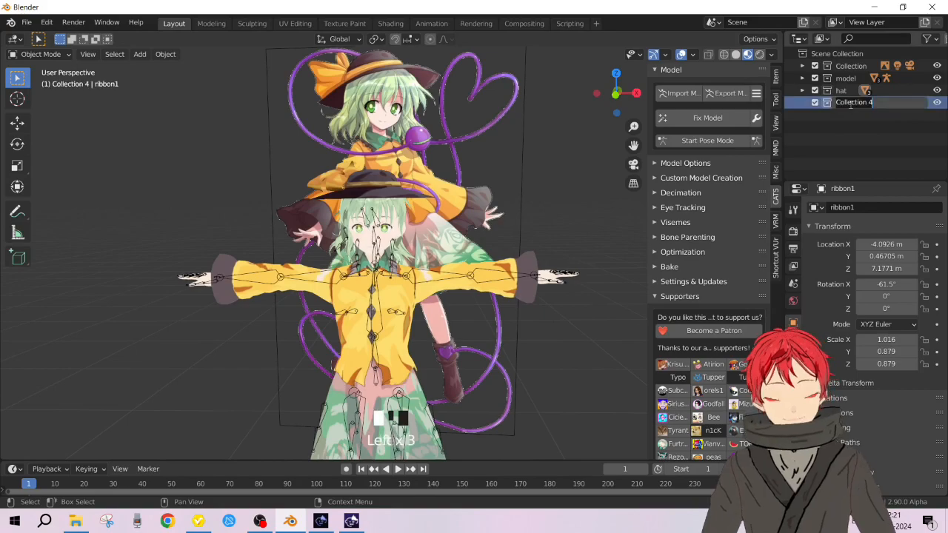
type("3rd eye")
key("Return")
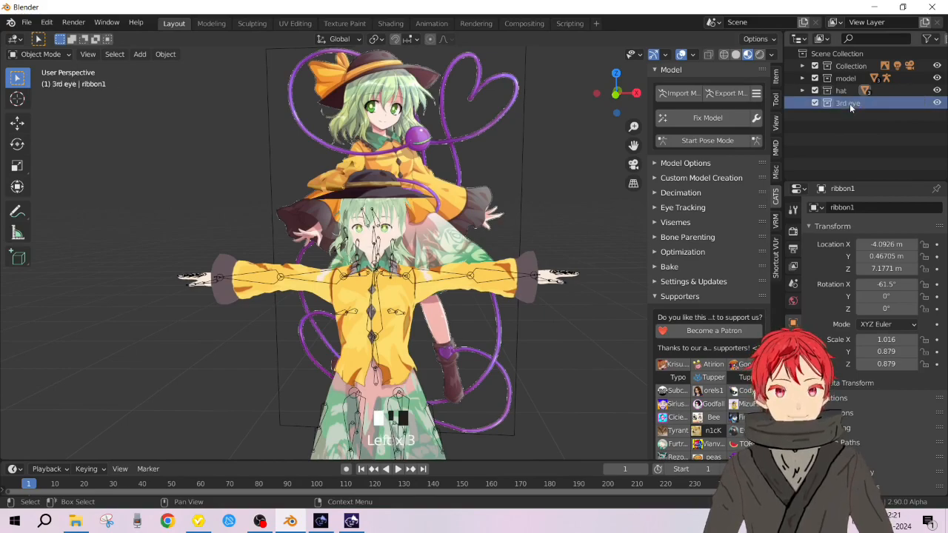
left_click(26, 23)
mouse_move(104, 194)
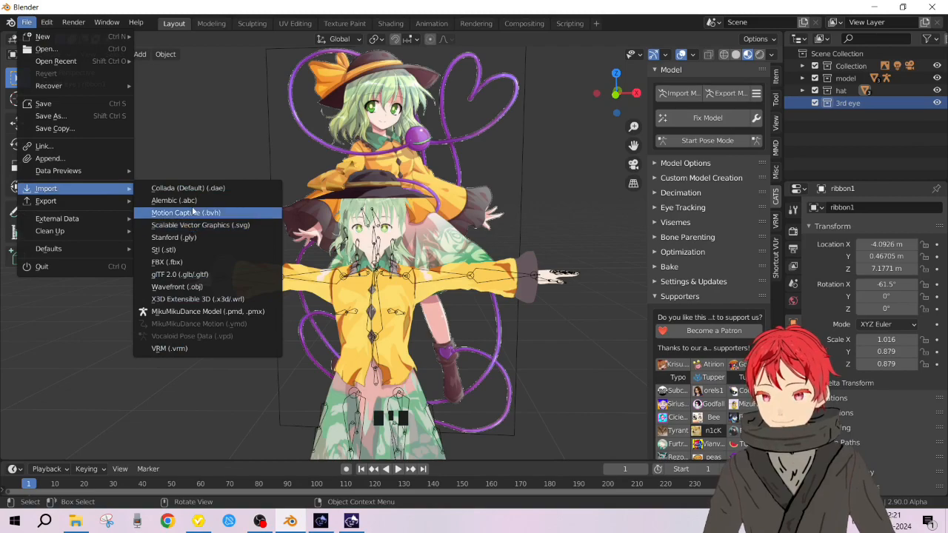
left_click(222, 262)
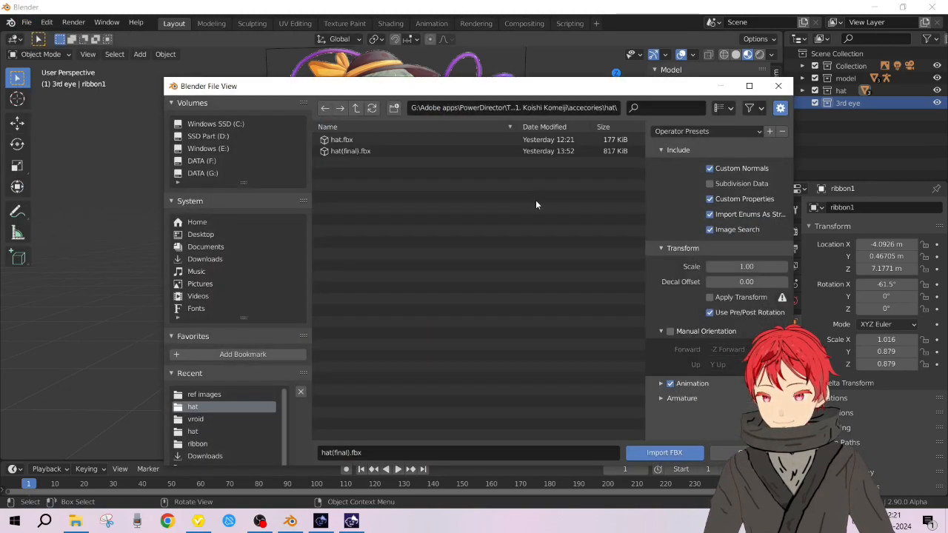
key("Escape")
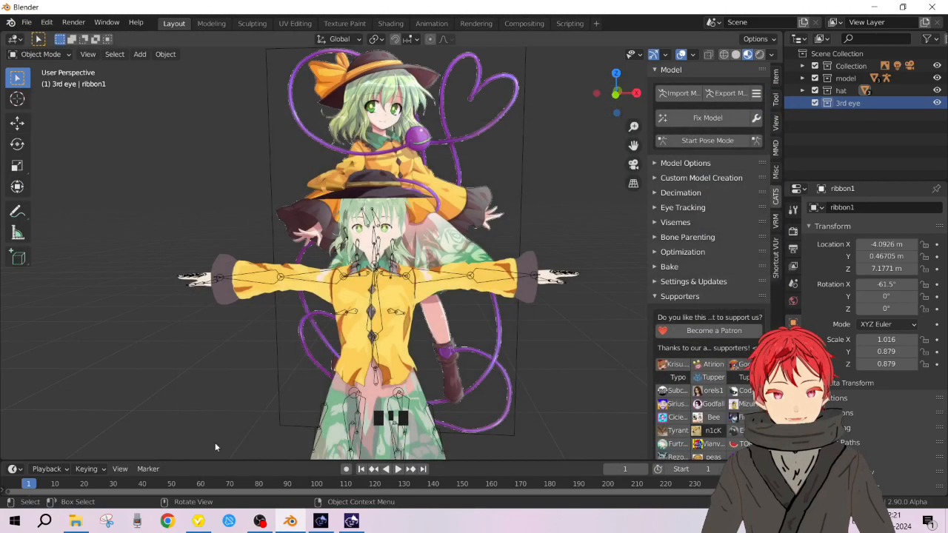
Switch to File Explorer, open the 3rd eye folder inside accecories, and select the eye BLEND file
left_click(75, 521)
double_click(229, 175)
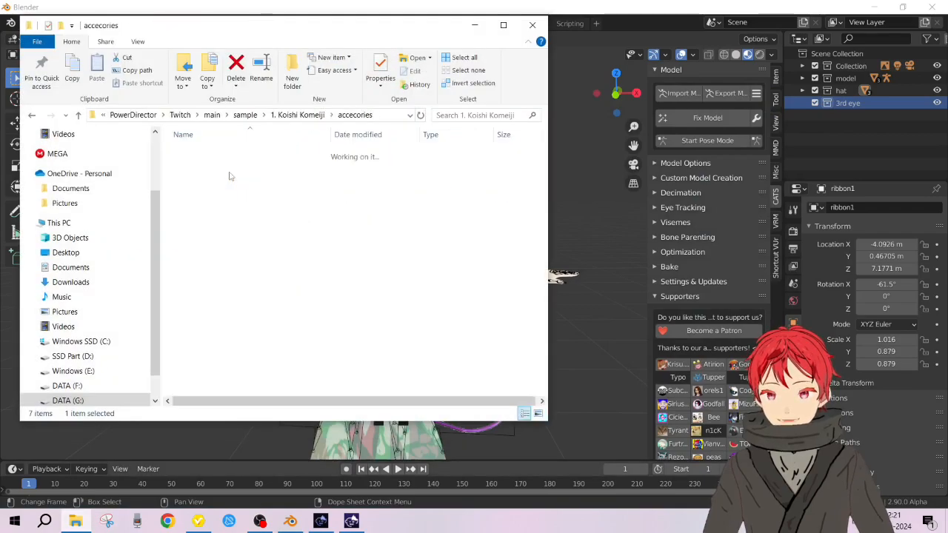
left_click(311, 156)
double_click(310, 156)
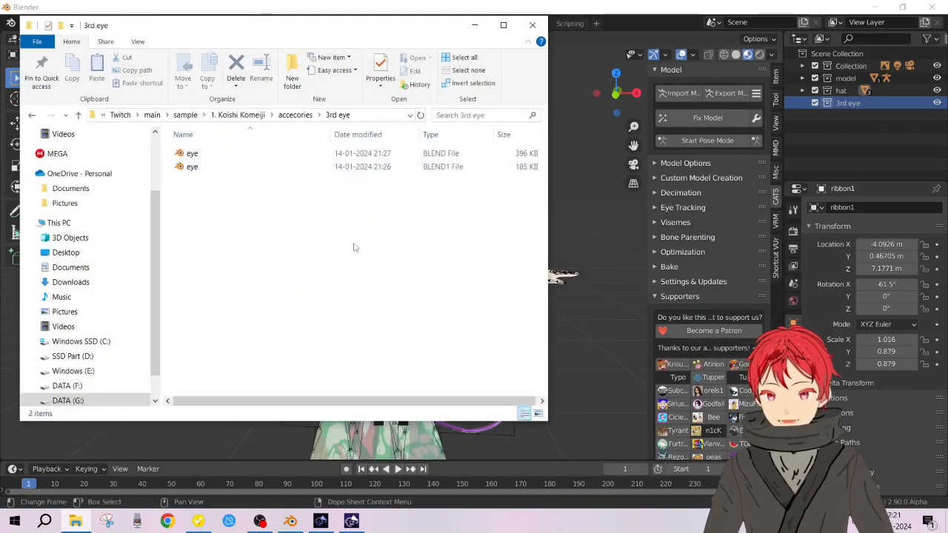
left_click(310, 157)
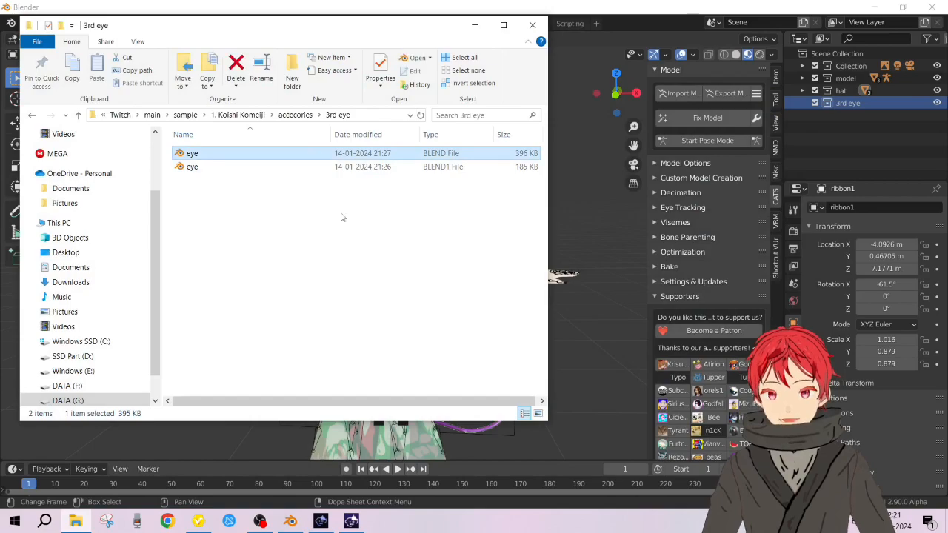
Return to Blender and save the project as main.blend in the model folder
left_click(593, 205)
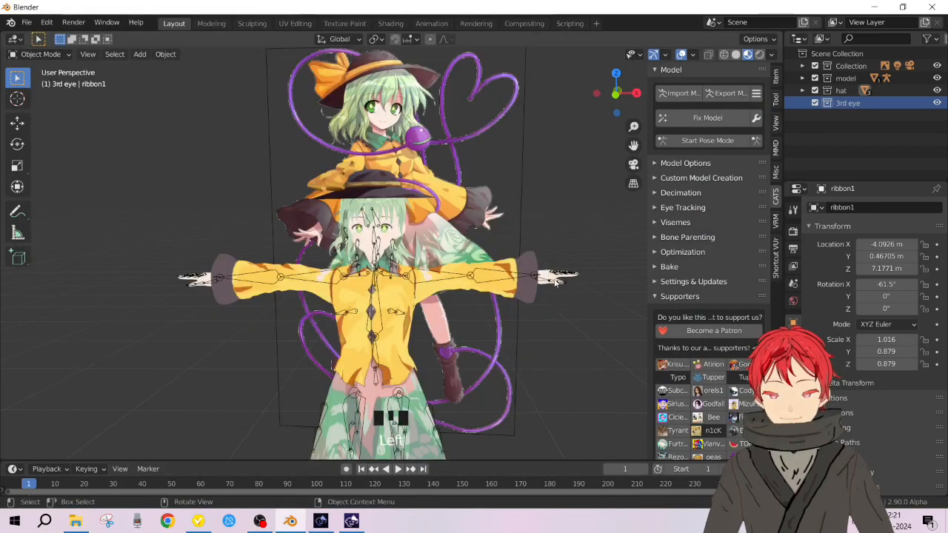
key("ctrl+s")
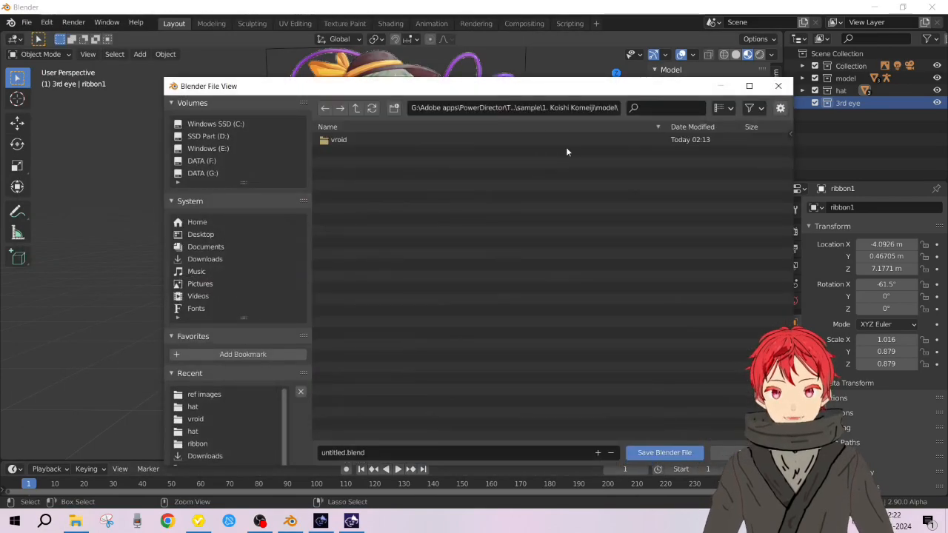
key("alt+Tab")
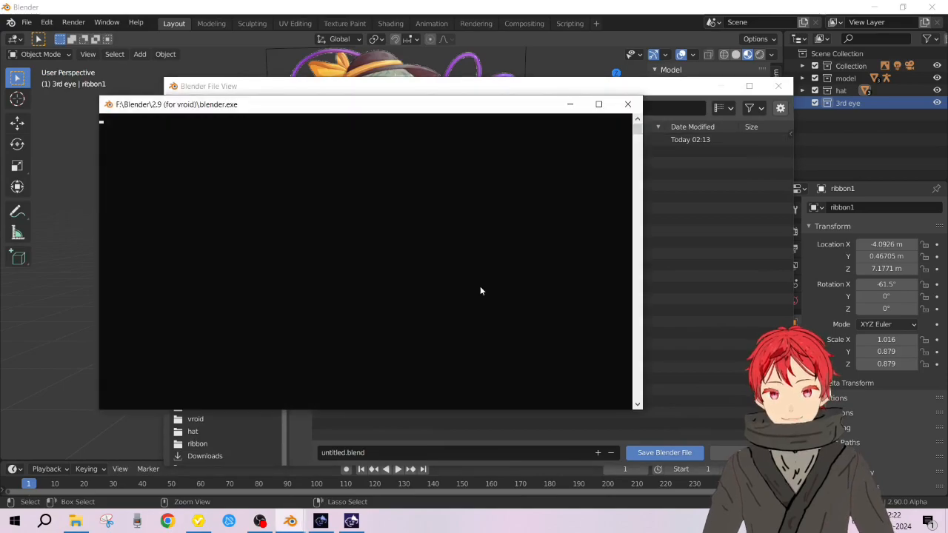
left_click(757, 252)
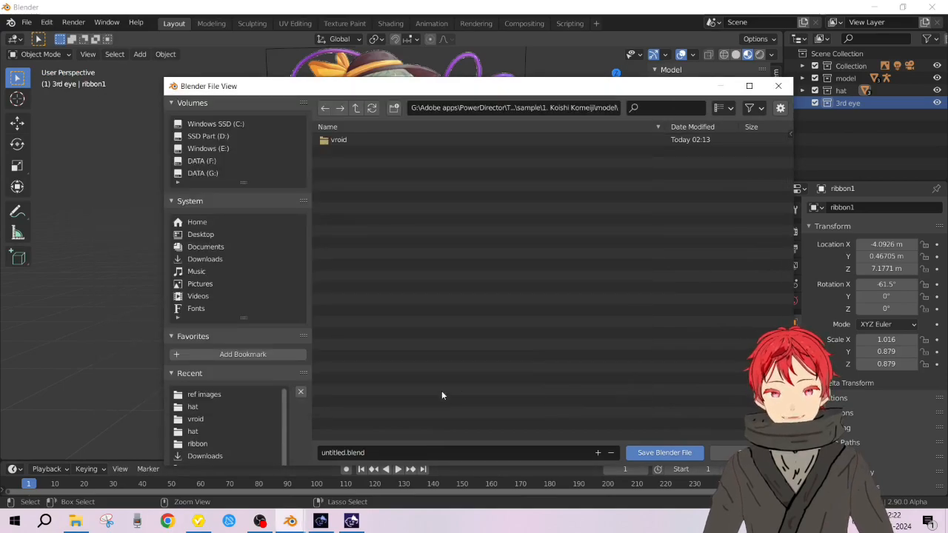
double_click(338, 451)
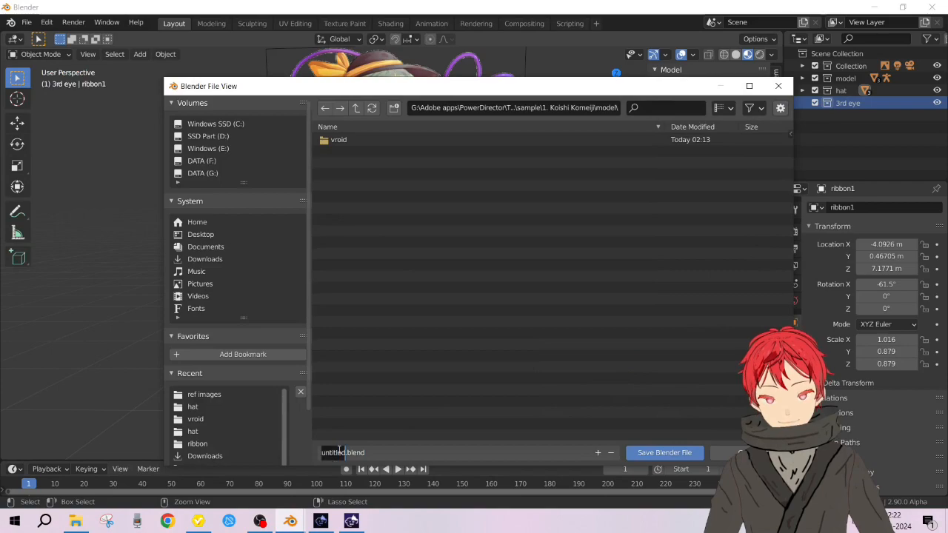
type("mai")
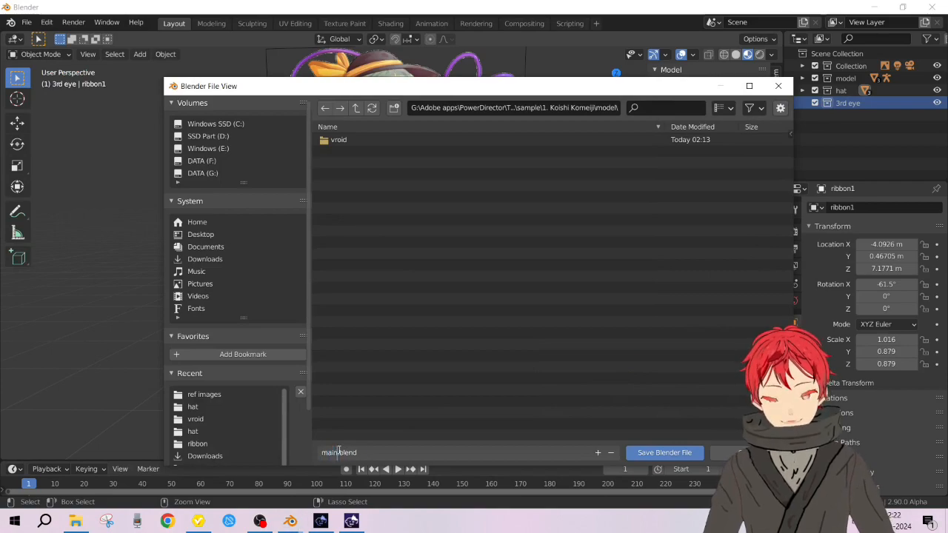
left_click(529, 247)
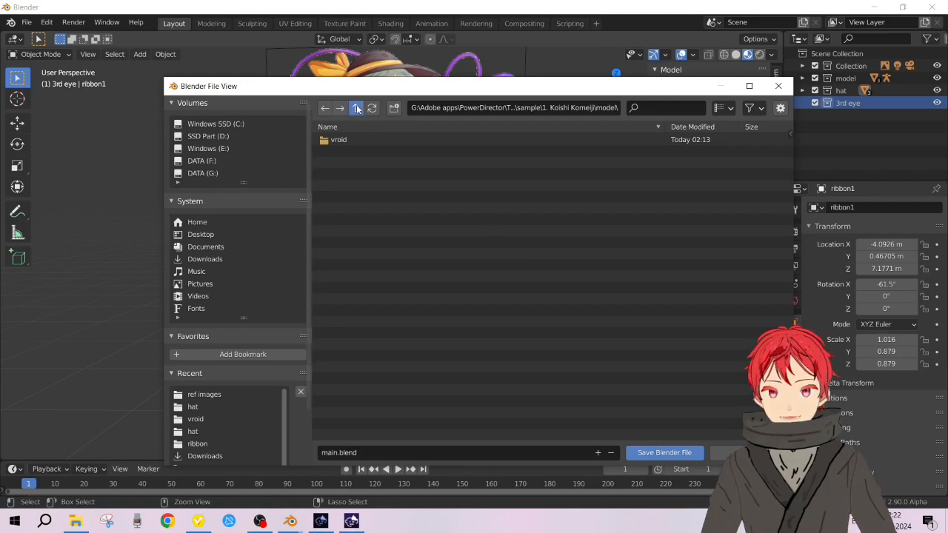
left_click(356, 107)
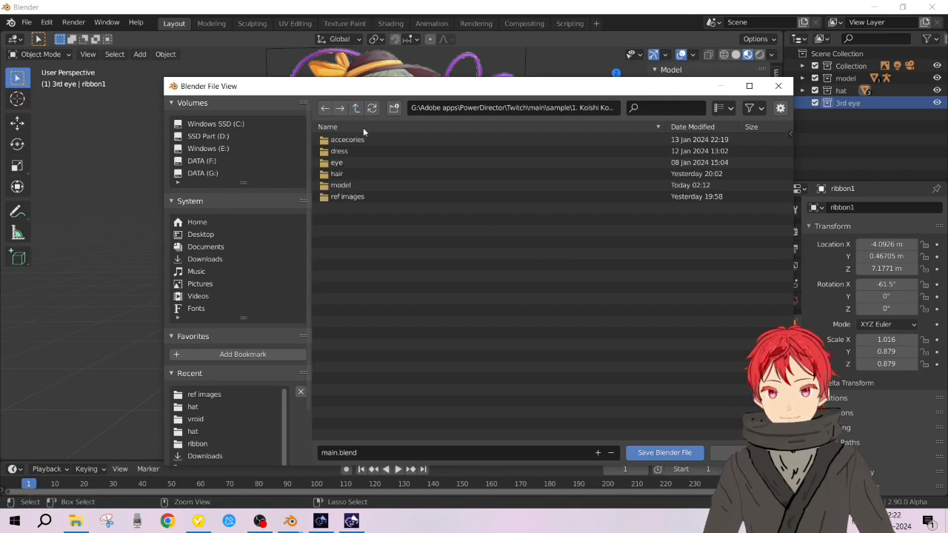
left_click(340, 186)
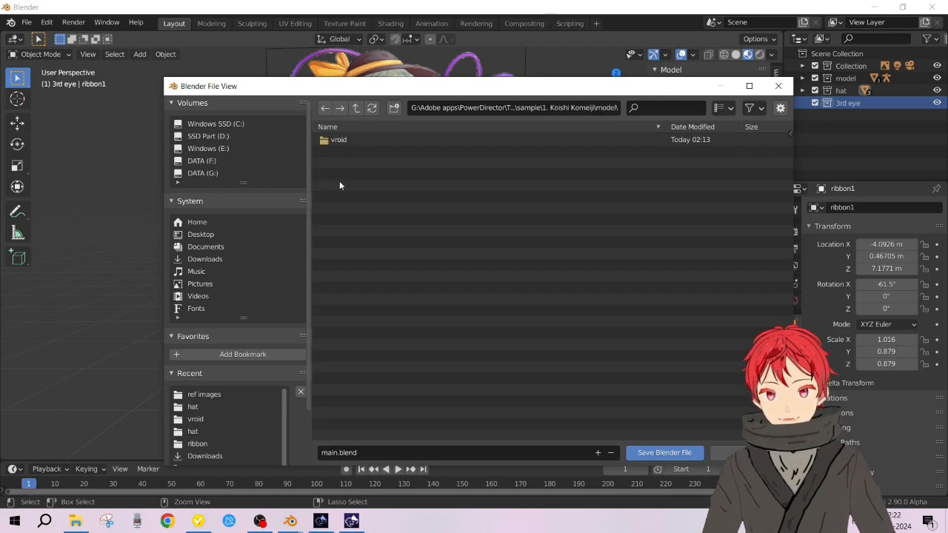
left_click(674, 453)
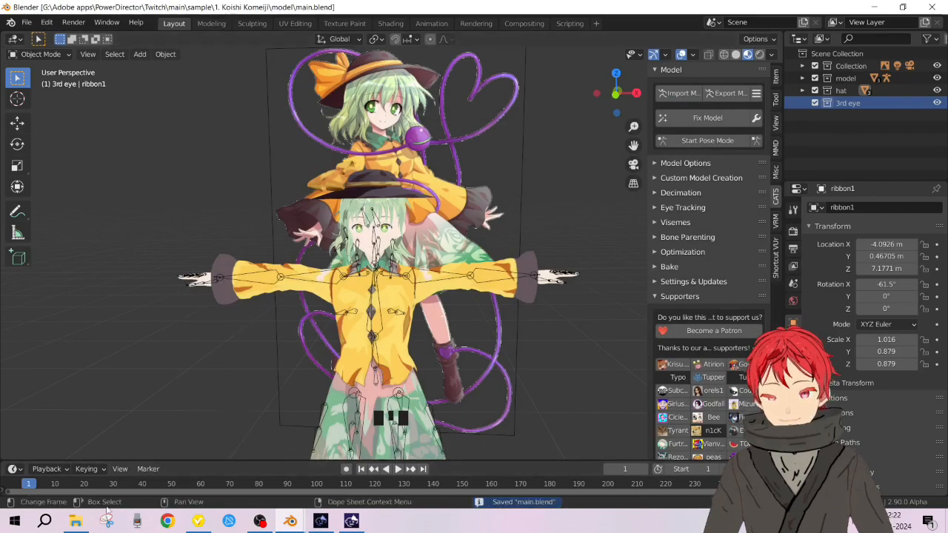
Switch to the Blender window containing eye.blend and view the third eye beside its reference image
left_click(76, 520)
left_click(290, 520)
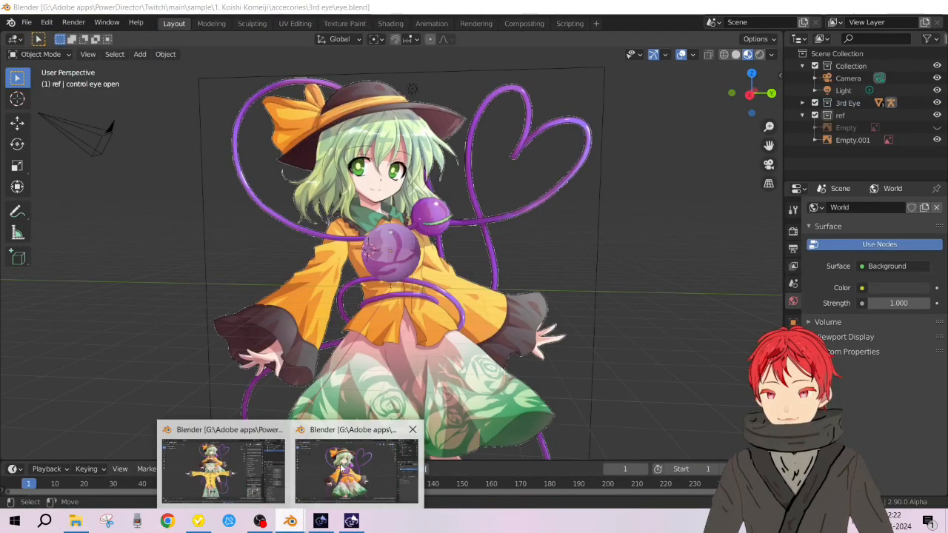
left_click(342, 468)
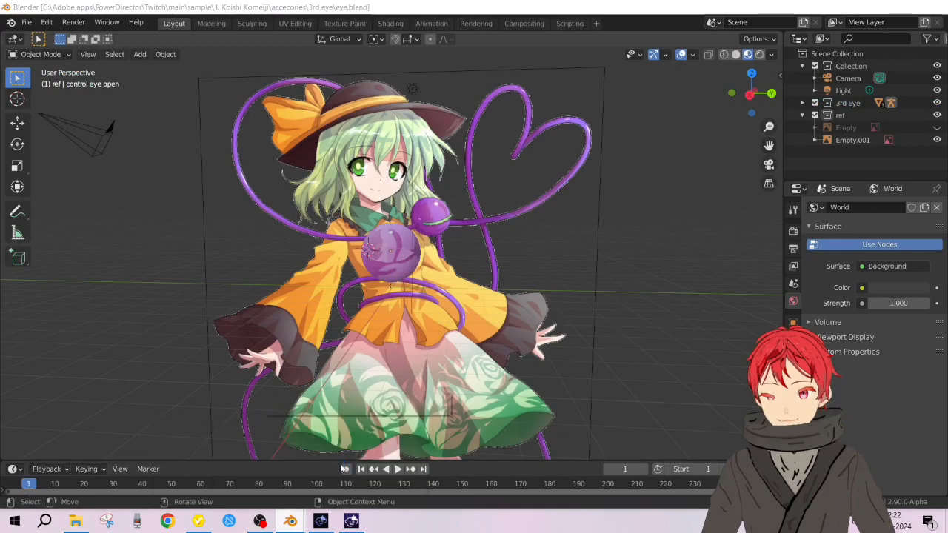
middle_click_drag(520, 295, 408, 283)
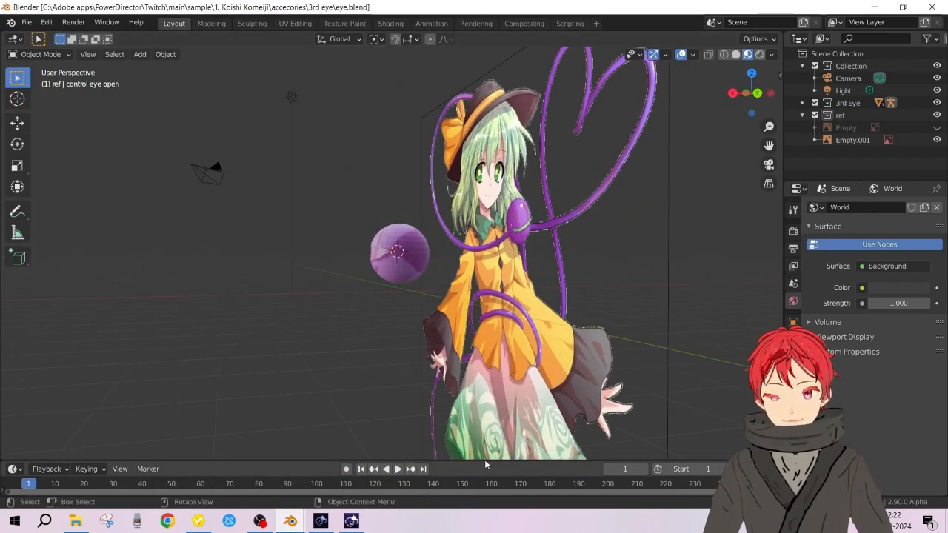
Enlarge the timeline area beneath the 3D viewport in the Layout workspace
left_click_drag(482, 461, 508, 359)
left_click(64, 386)
left_click_drag(65, 385, 28, 385)
middle_click_drag(165, 275, 470, 214)
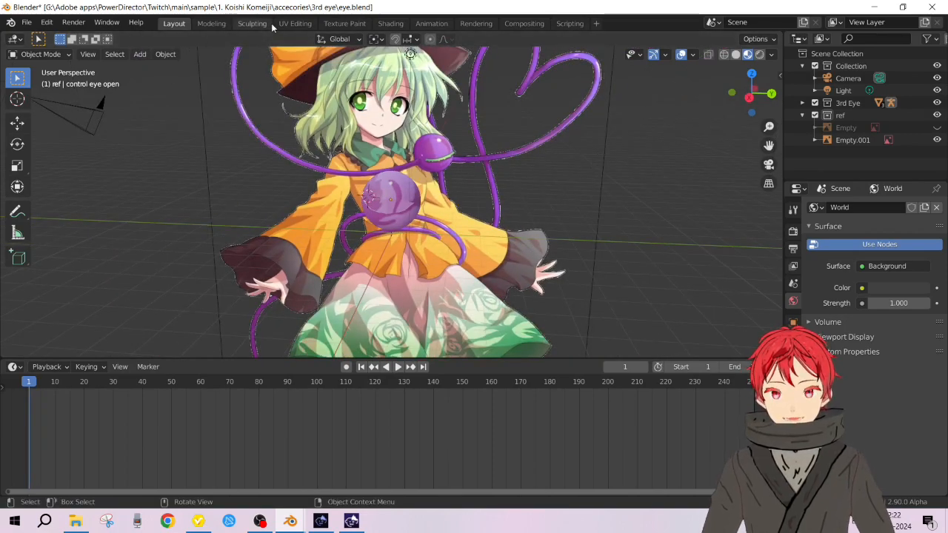
Examine the third eye and its objects in the UV Editing, Modeling and Animation workspaces
left_click(307, 26)
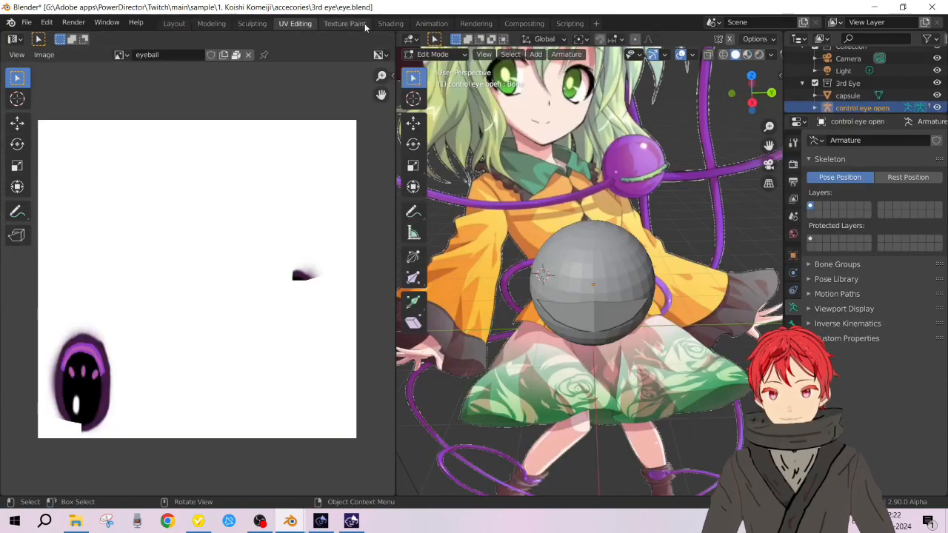
left_click(222, 27)
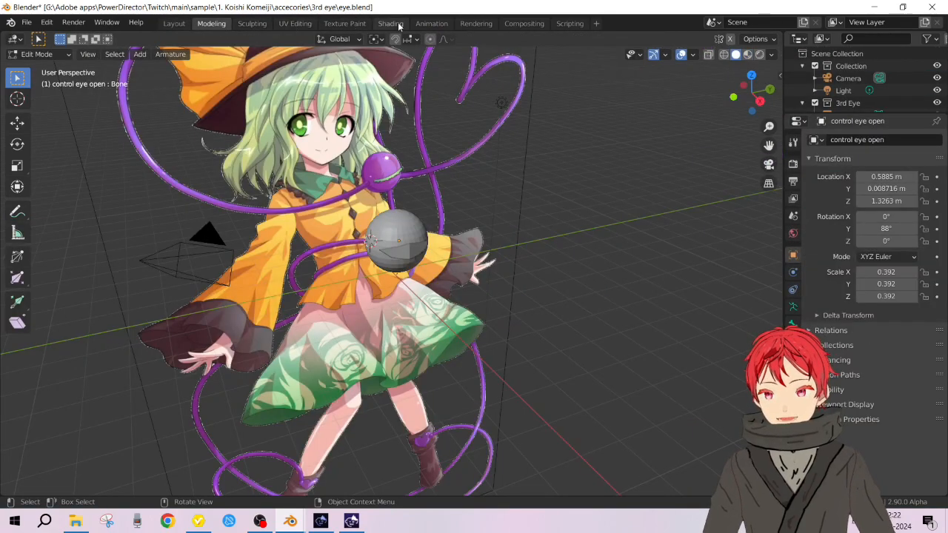
left_click(431, 23)
scroll(505, 172, "up", 5)
scroll(561, 193, "down", 3)
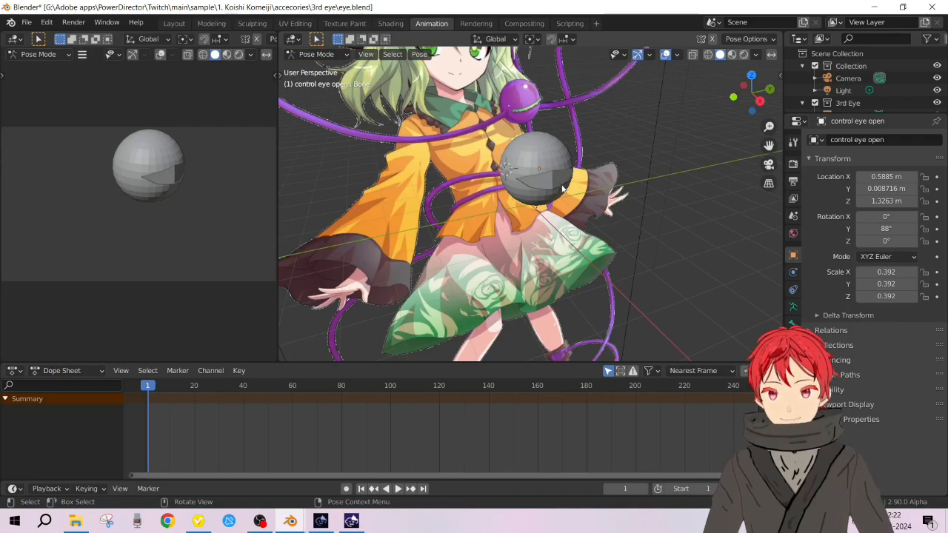
scroll(871, 81, "down", 4)
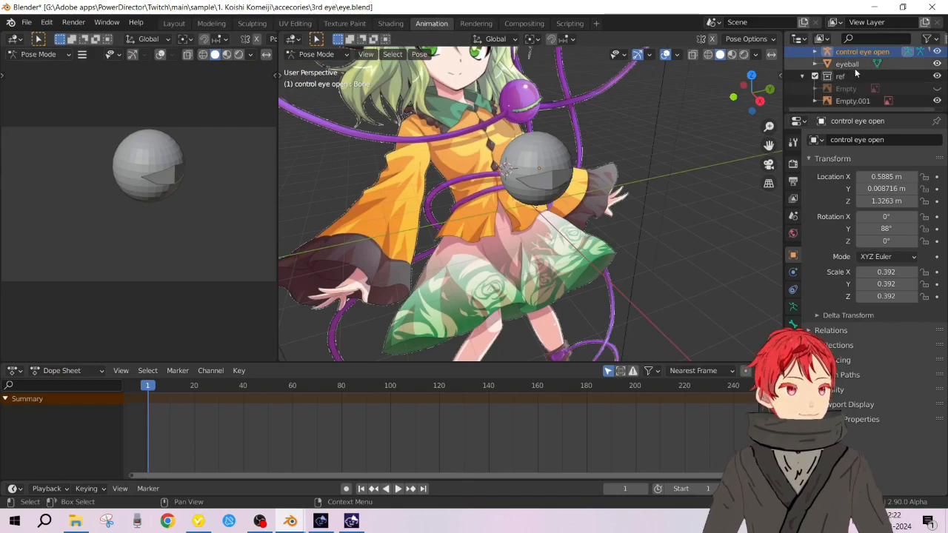
scroll(854, 71, "up", 1)
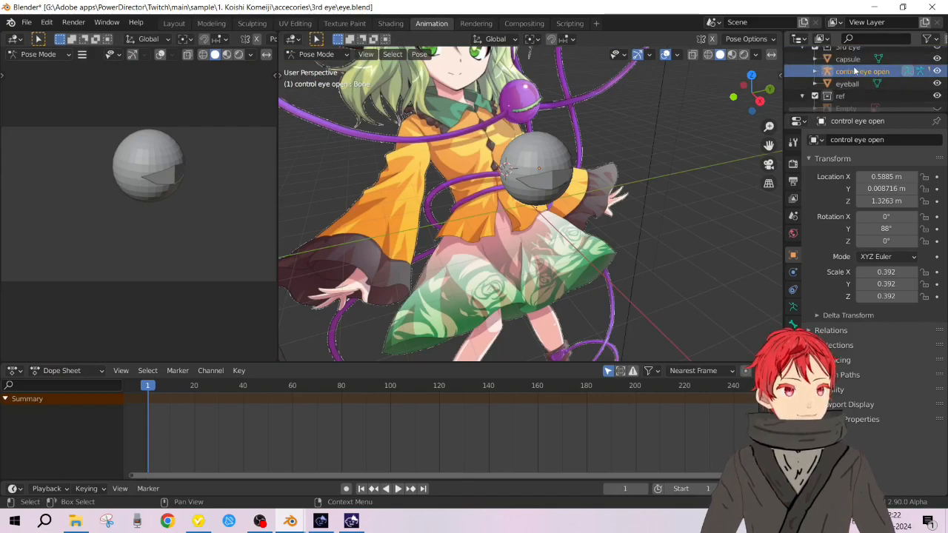
Return to the Layout workspace, expand the 3rd Eye collection and select the control eye open armature
left_click(174, 23)
mouse_move(390, 195)
middle_mouse_down()
mouse_move(315, 200)
mouse_move(400, 195)
middle_mouse_up()
left_click(399, 195)
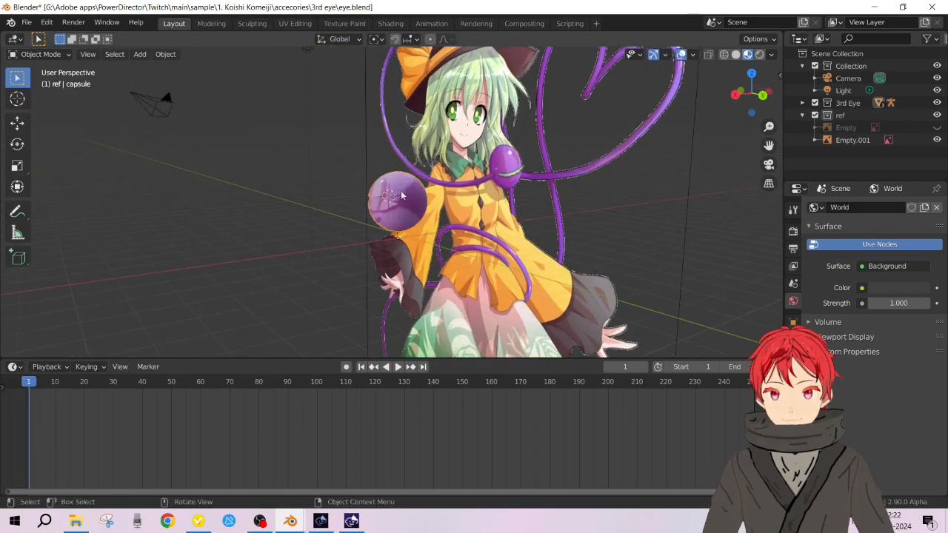
scroll(417, 194, "up", 6)
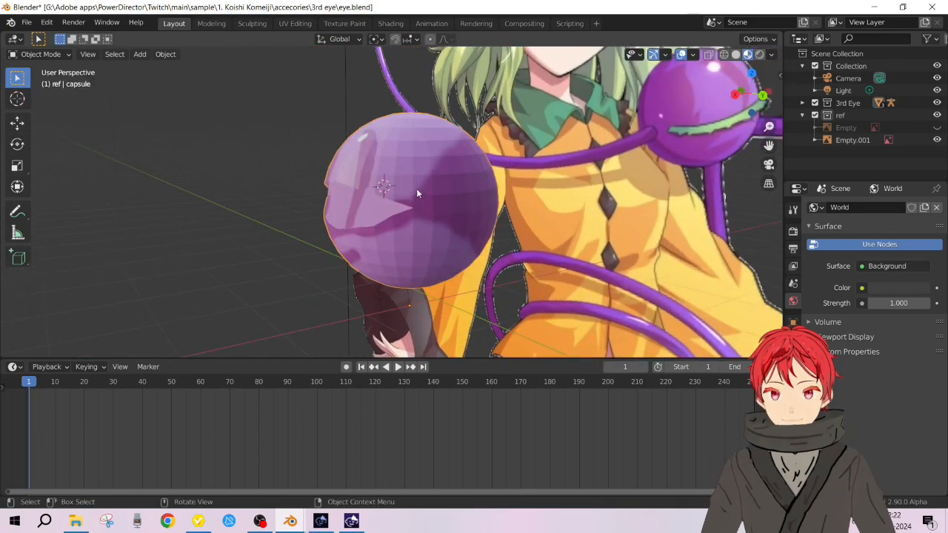
left_click(803, 103)
left_click(857, 127)
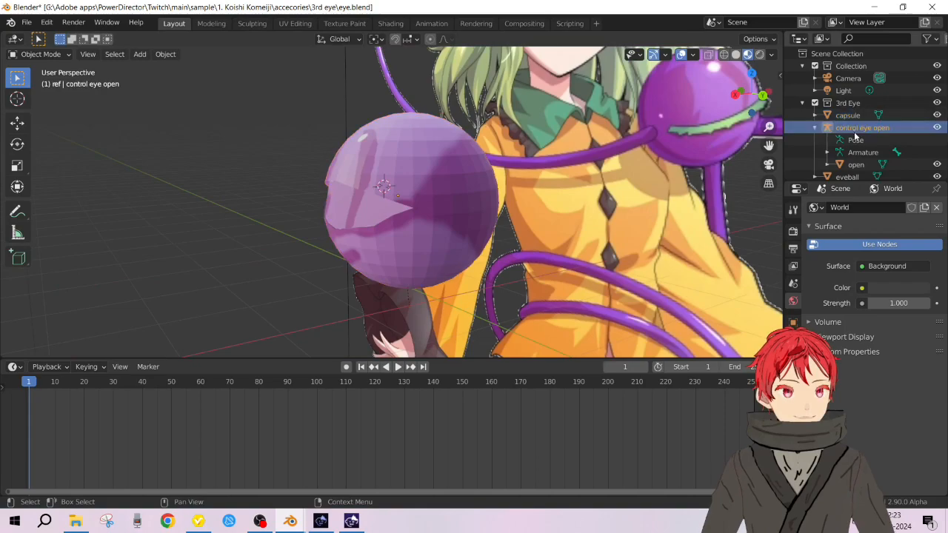
Try rotating the control eye open armature to test how the eyelid opens
middle_click_drag(462, 224, 430, 150)
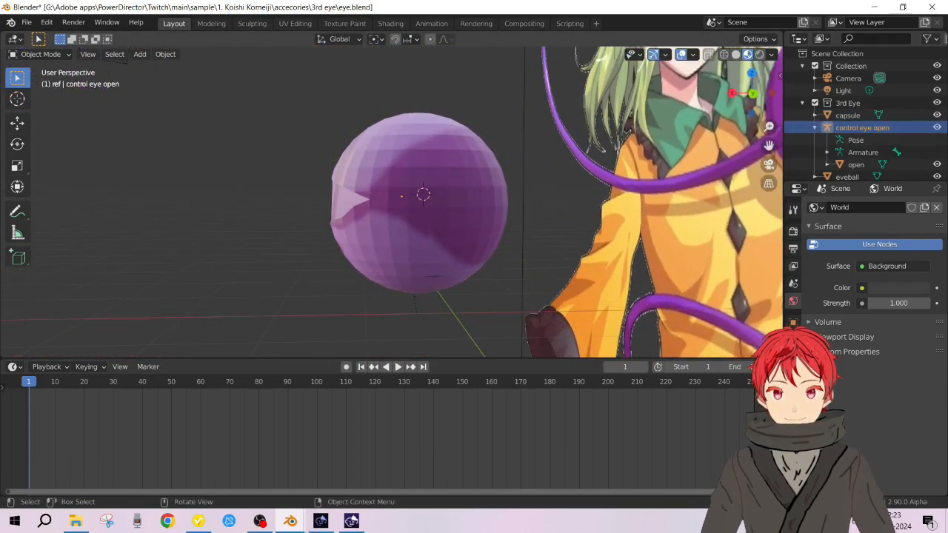
key("r")
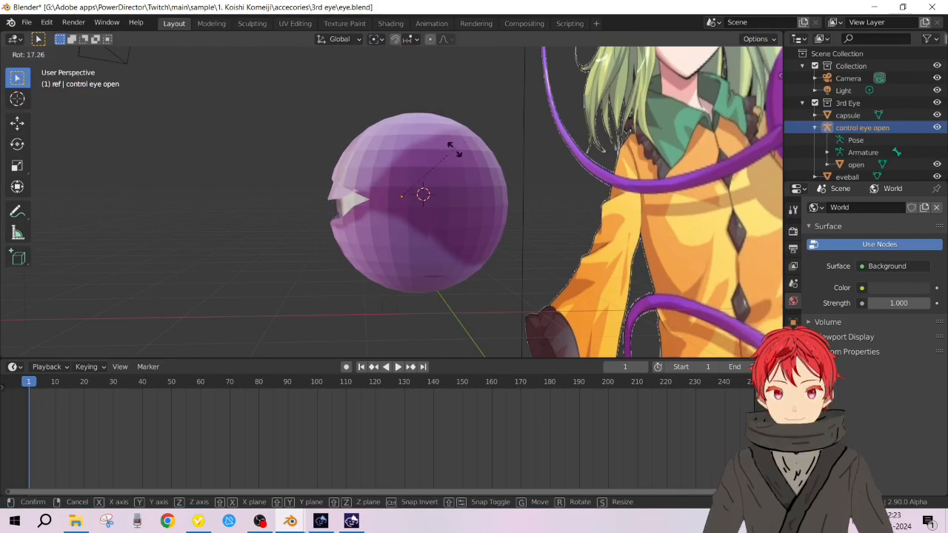
left_click(518, 174)
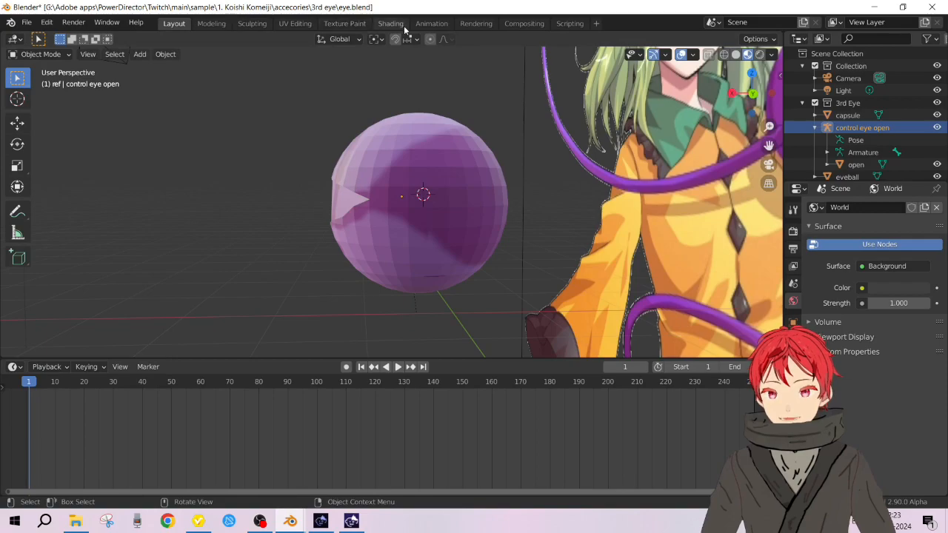
In the Animation workspace, change the Dope Sheet to the Action Editor and create an action named 3rdEYE_OPEN for the control eye open armature
left_click(430, 24)
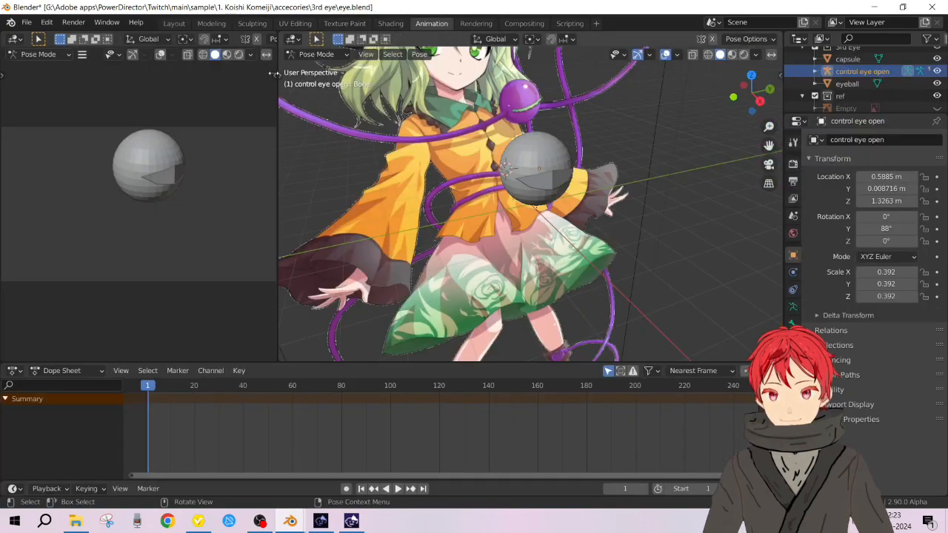
middle_click_drag(577, 186, 622, 172)
middle_click_drag(611, 128, 564, 255, "shift")
scroll(610, 170, "up", 3)
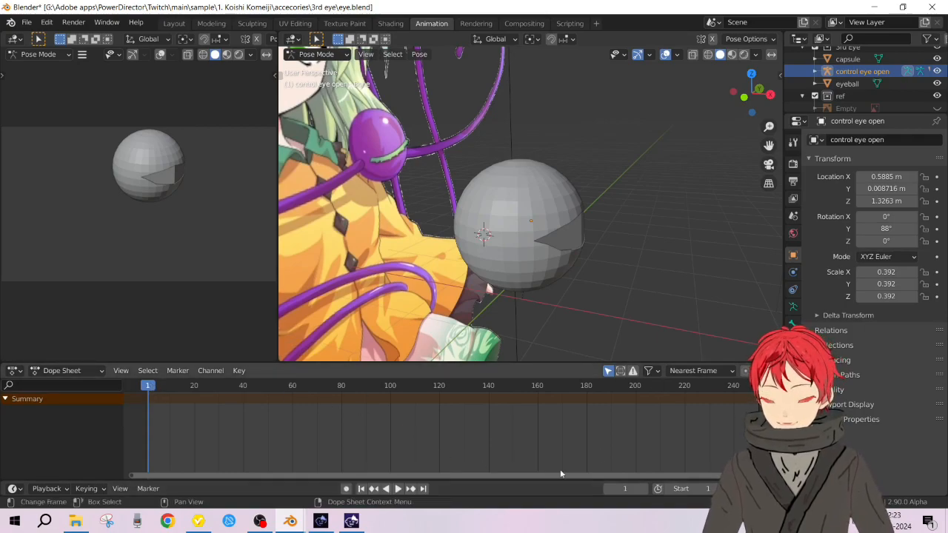
left_click(92, 370)
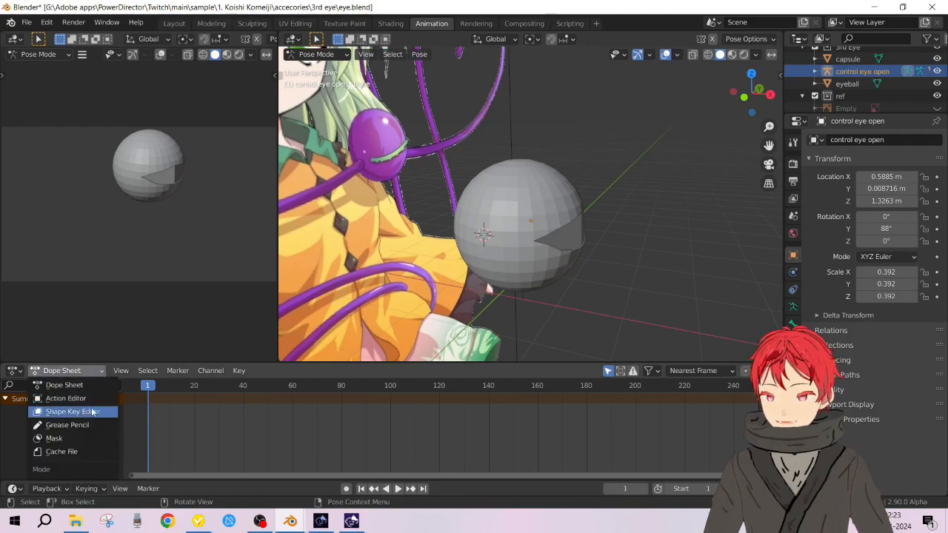
left_click(82, 398)
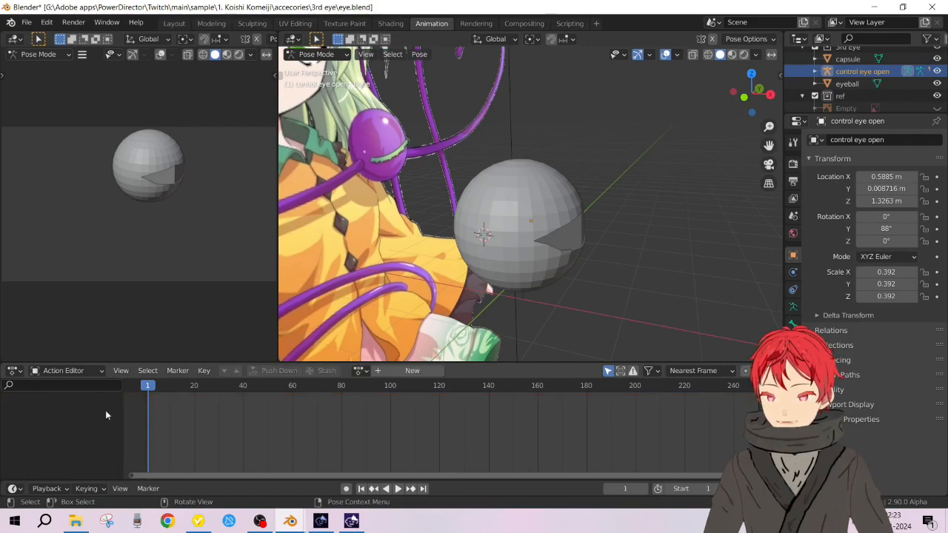
left_click(393, 374)
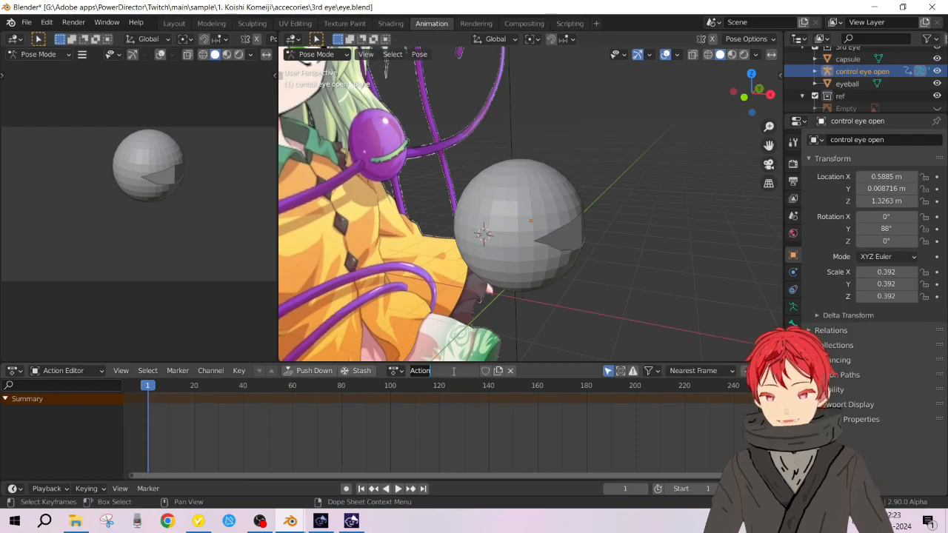
type("3")
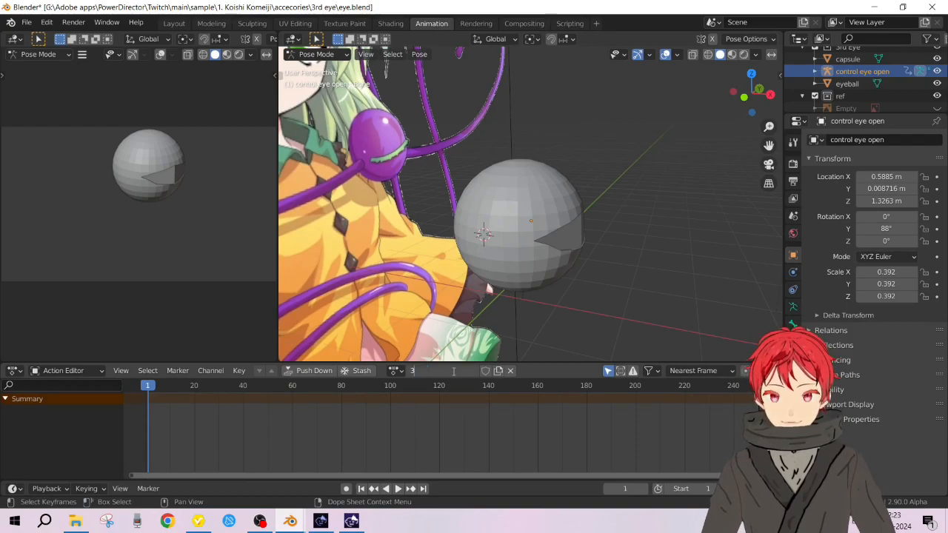
type("rdEYE")
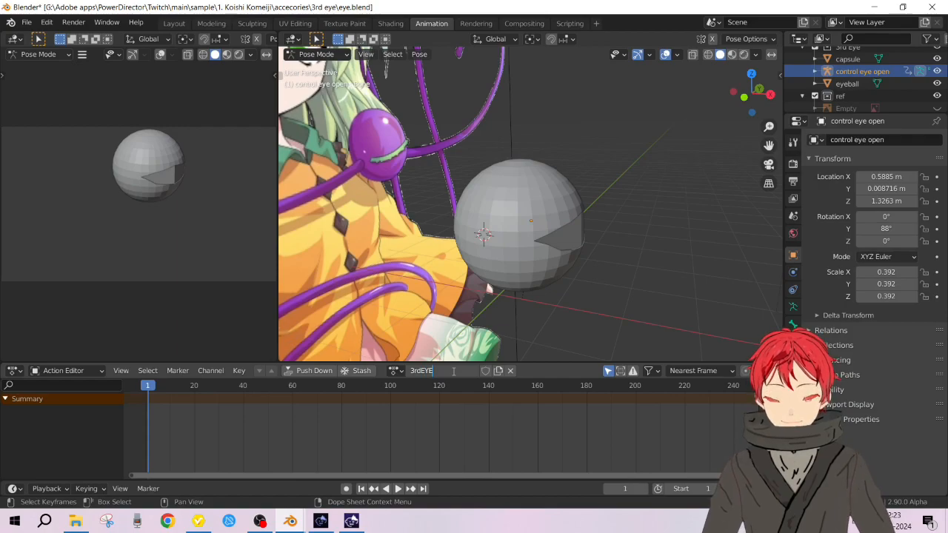
type("_OPEN")
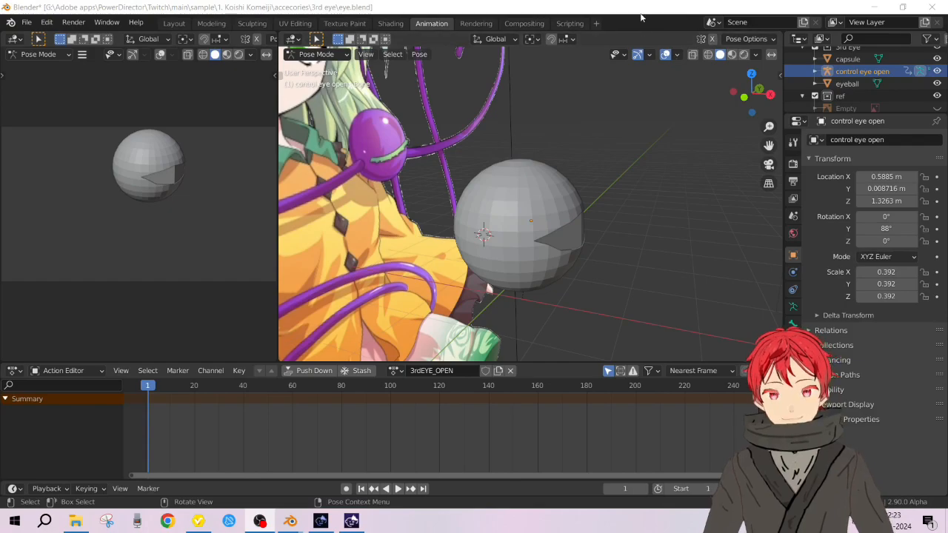
Enable automatic keyframing and bring the third eye's lid opening into side view
left_click(345, 490)
middle_click_drag(473, 305, 654, 251)
middle_click_drag(502, 257, 603, 227)
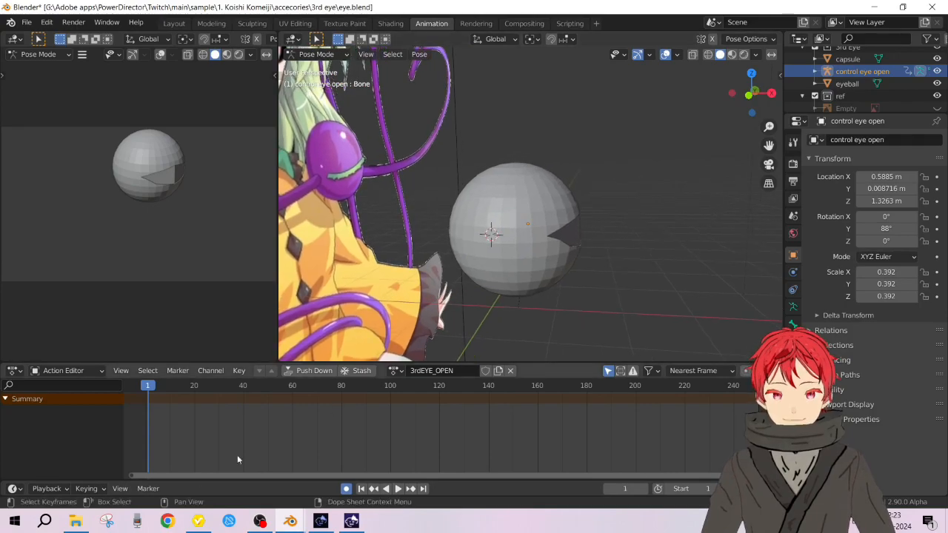
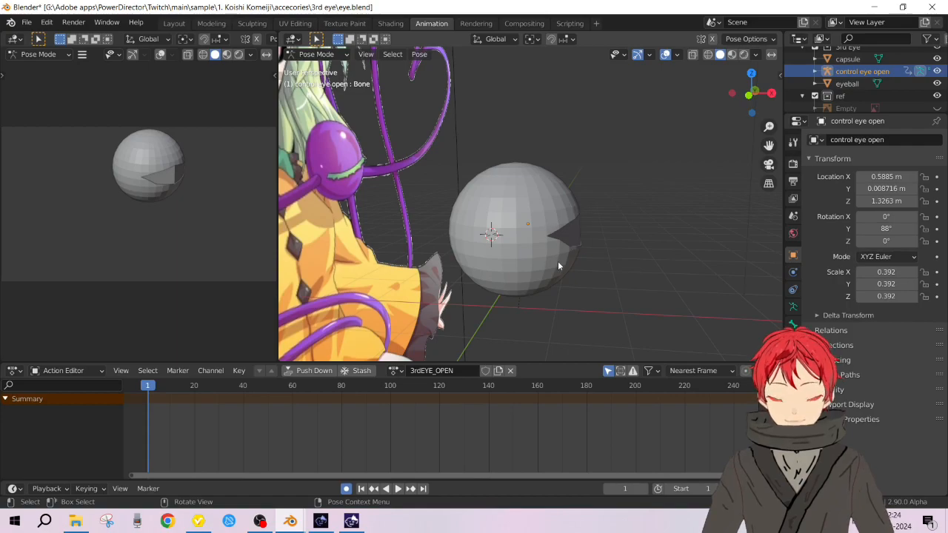
Show the third eye in wireframe to select the control eye open armature's bone, and restore solid shading
key("z")
left_click(487, 264)
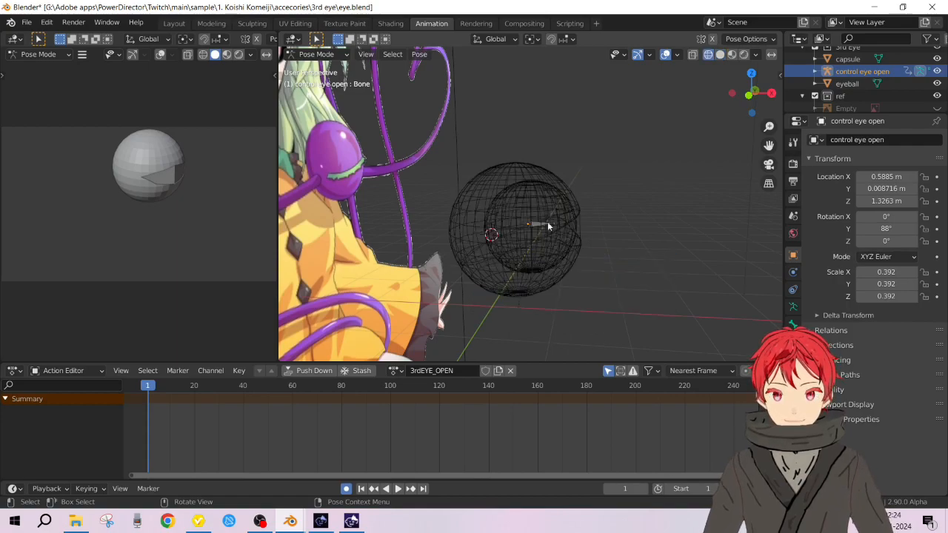
scroll(585, 216, "up", 3)
left_click(554, 252)
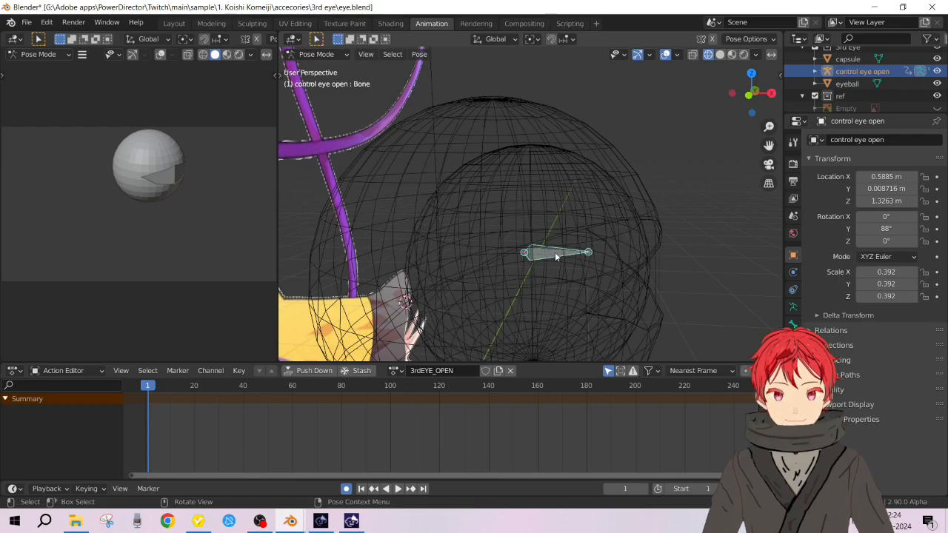
scroll(558, 252, "down", 4)
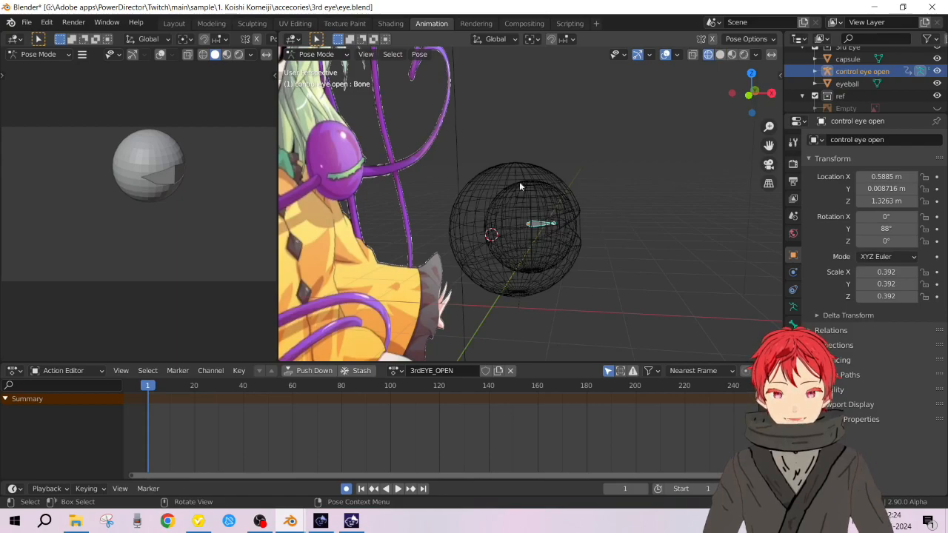
key("z")
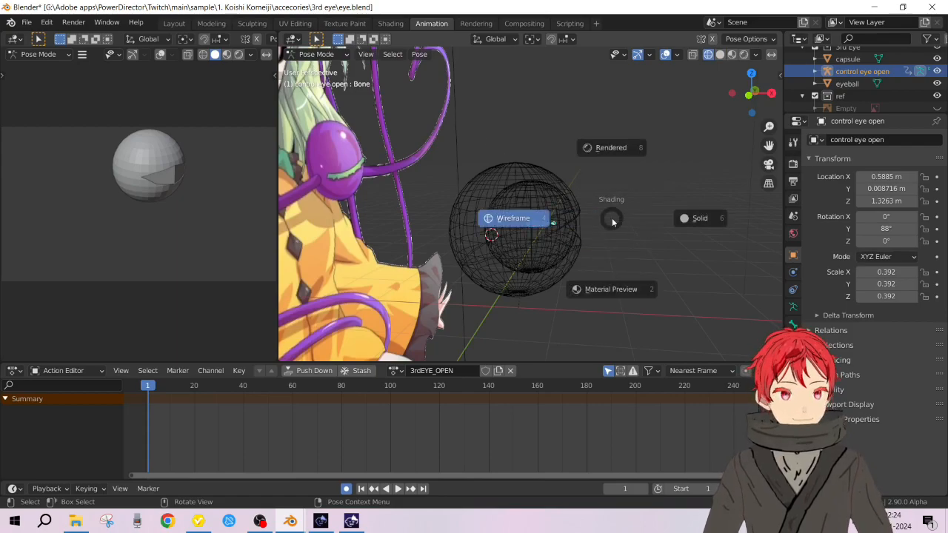
left_click(671, 219)
Examine the third eye's lid opening up close and from slightly different side angles
scroll(571, 217, "up", 3)
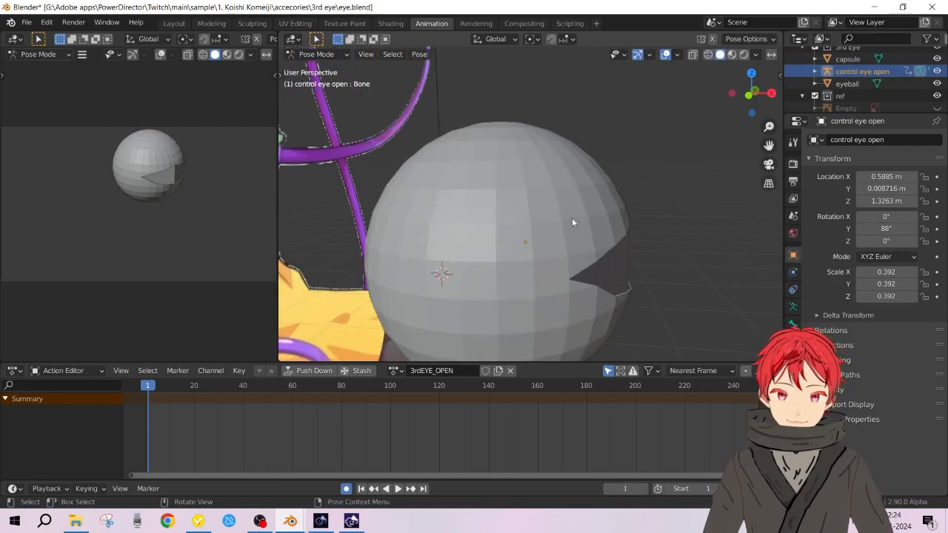
scroll(572, 218, "down", 1)
middle_click_drag(596, 257, 627, 257)
scroll(615, 248, "up", 1)
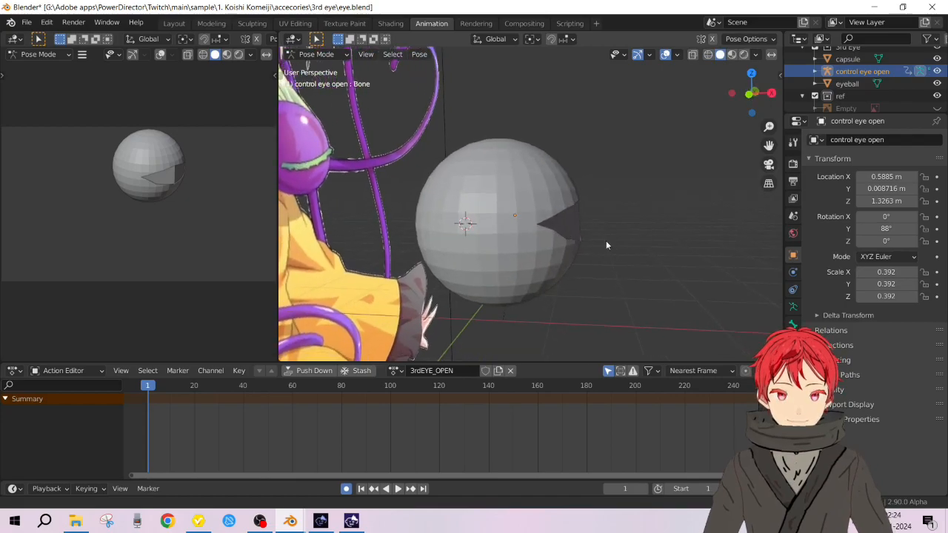
scroll(595, 238, "up", 1)
scroll(585, 147, "up", 2)
scroll(585, 142, "down", 3)
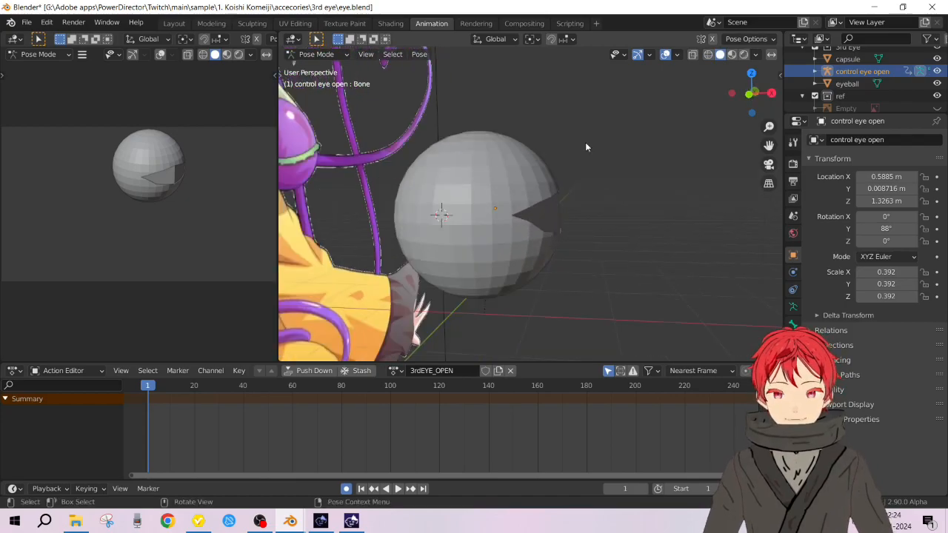
scroll(587, 144, "up", 2)
scroll(613, 182, "down", 1)
scroll(613, 188, "up", 1)
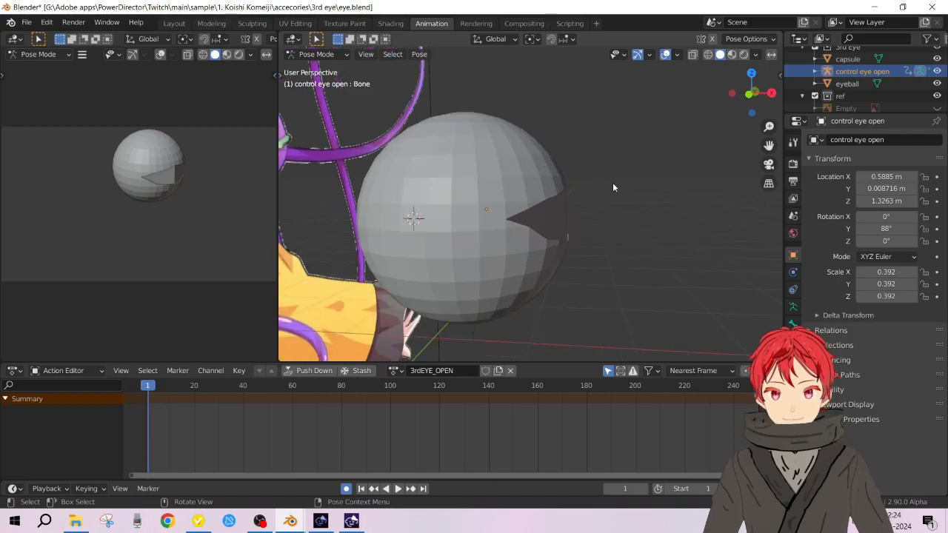
scroll(608, 215, "up", 1)
scroll(608, 216, "down", 2)
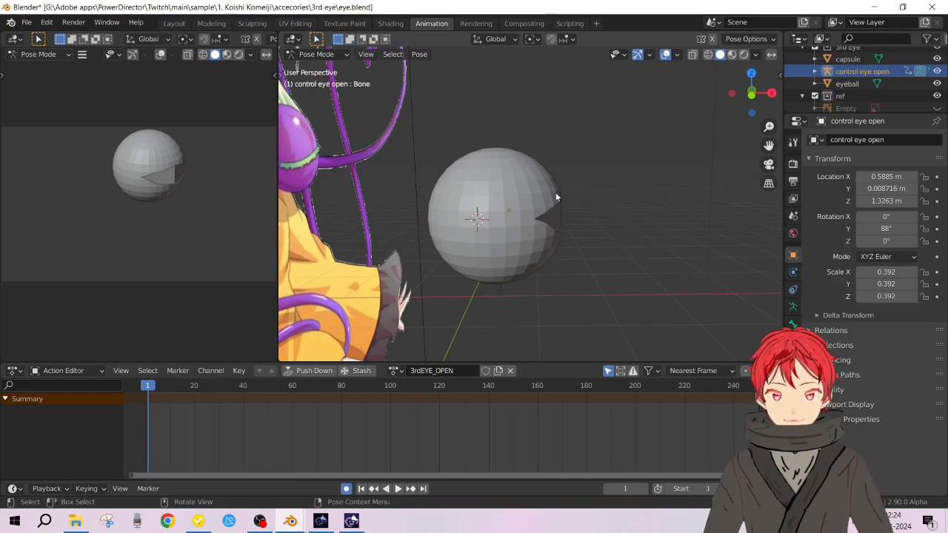
Start the Shortcut VUr key display from the viewport sidebar and hide the sidebar again
key("i")
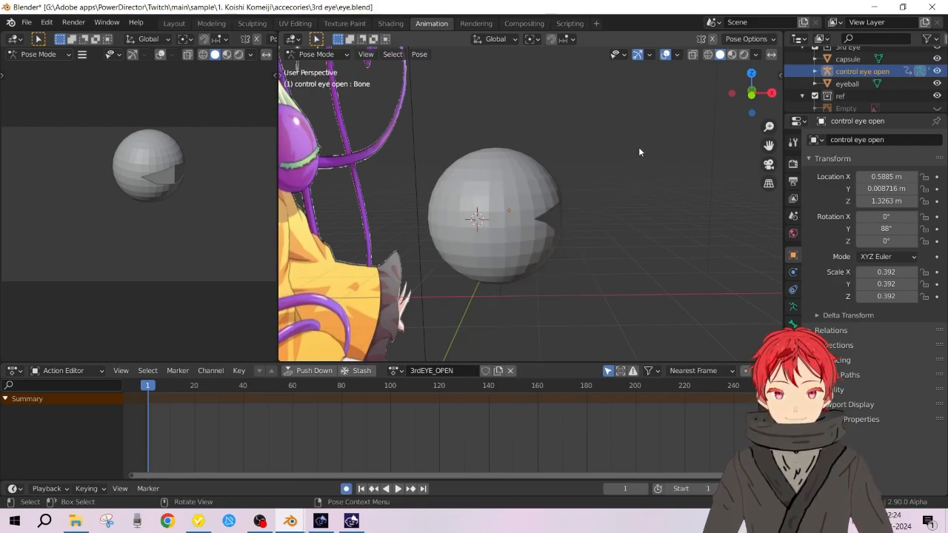
key("n")
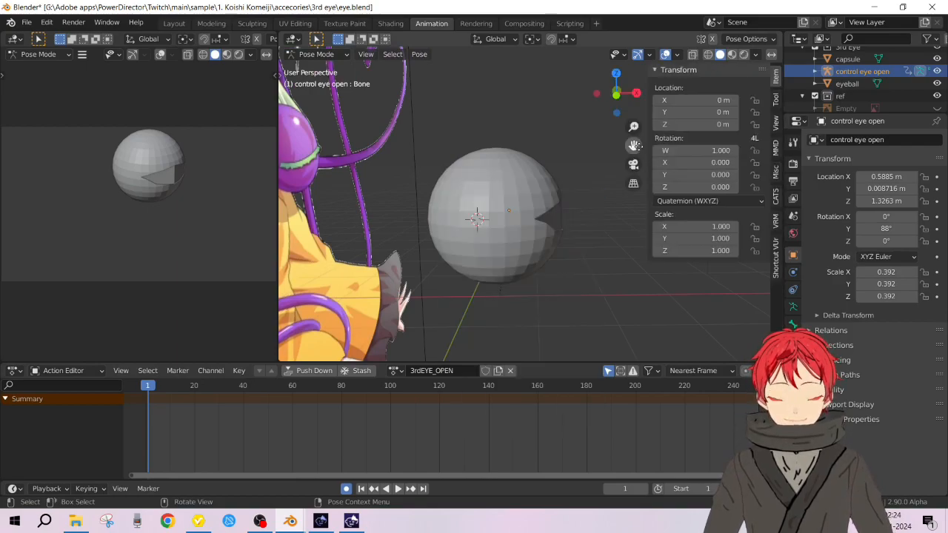
left_click(775, 256)
left_click(730, 88)
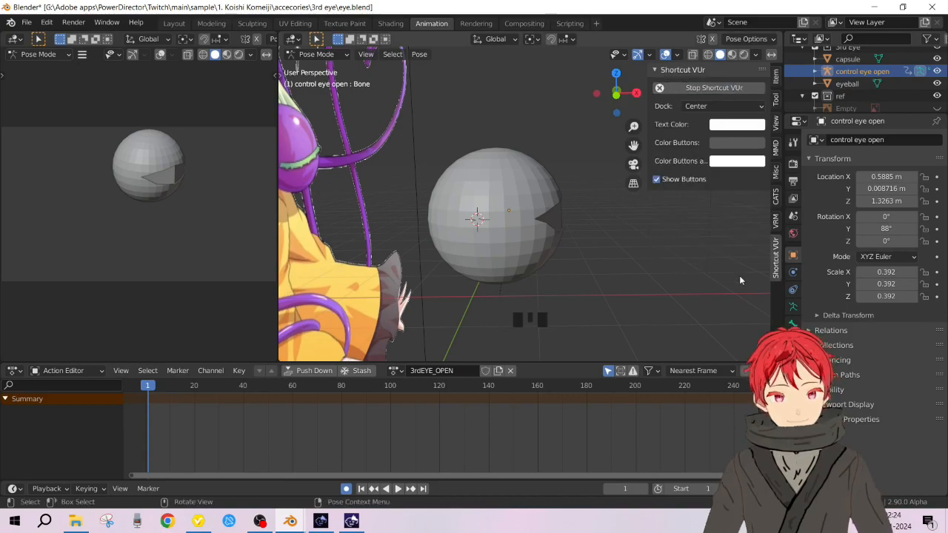
key("n")
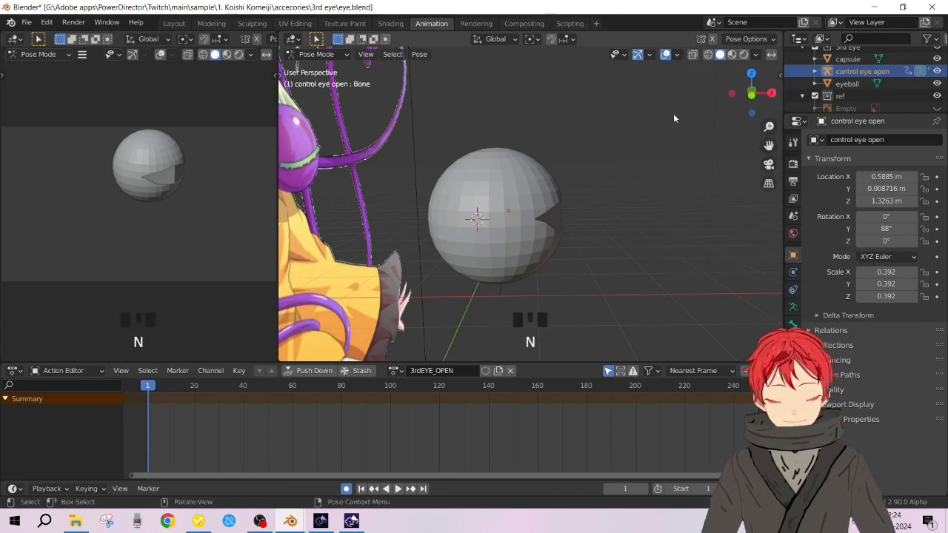
Insert a Location, Rotation & Scale keyframe for the bone at frame 1 and move the playhead to frame 60
key("i")
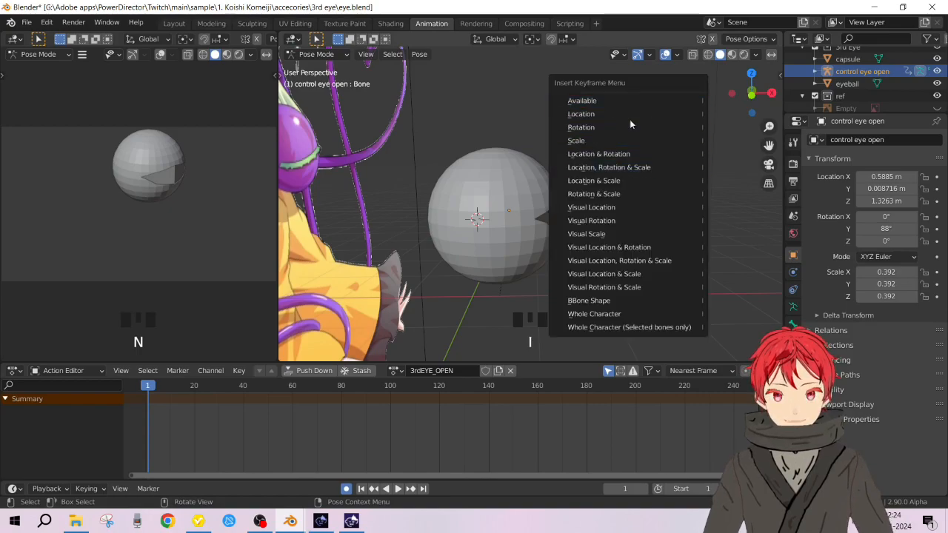
left_click(627, 168)
left_click_drag(150, 389, 293, 396)
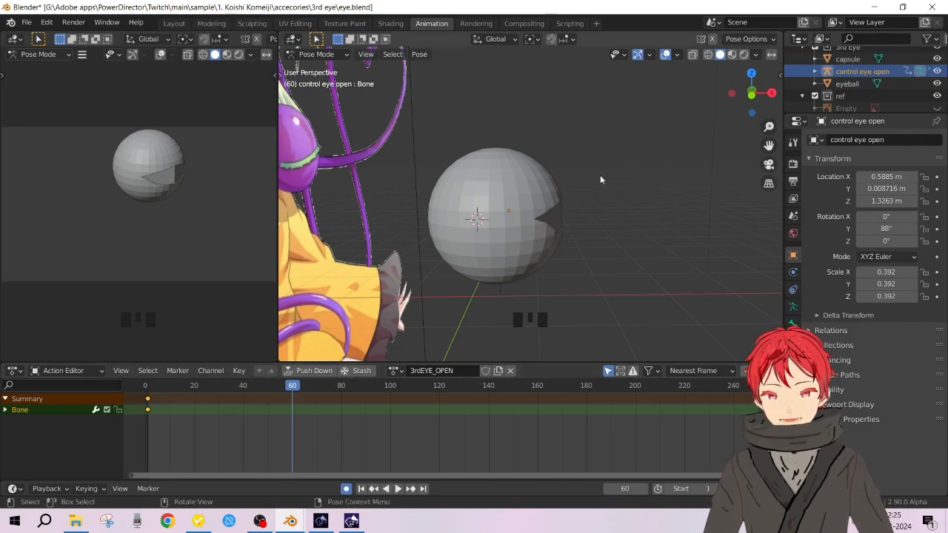
Try rotating the lid bone at frame 60 with automatic keyframing in solid shading, and undo it
scroll(626, 153, "down", 3)
scroll(585, 174, "up", 2)
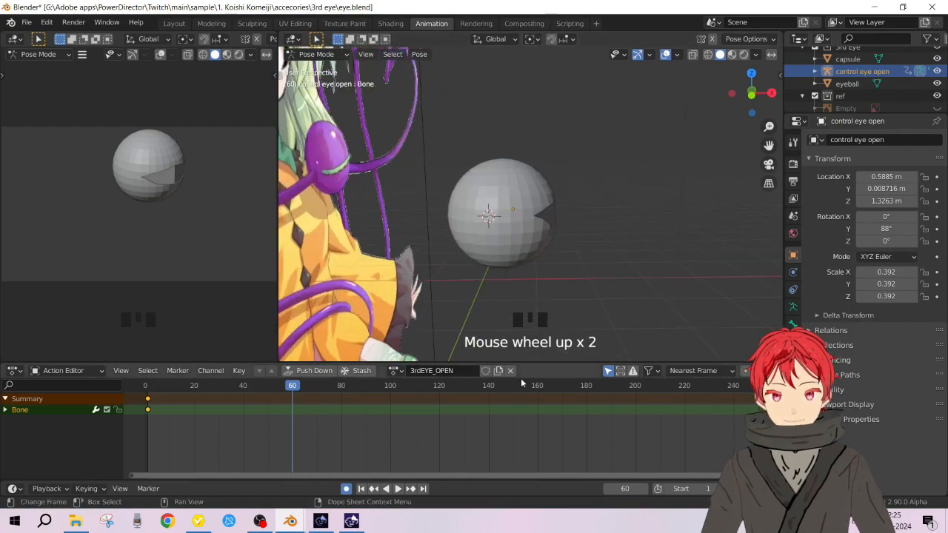
middle_click_drag(634, 133, 587, 123)
scroll(548, 119, "up", 4)
scroll(548, 119, "down", 2)
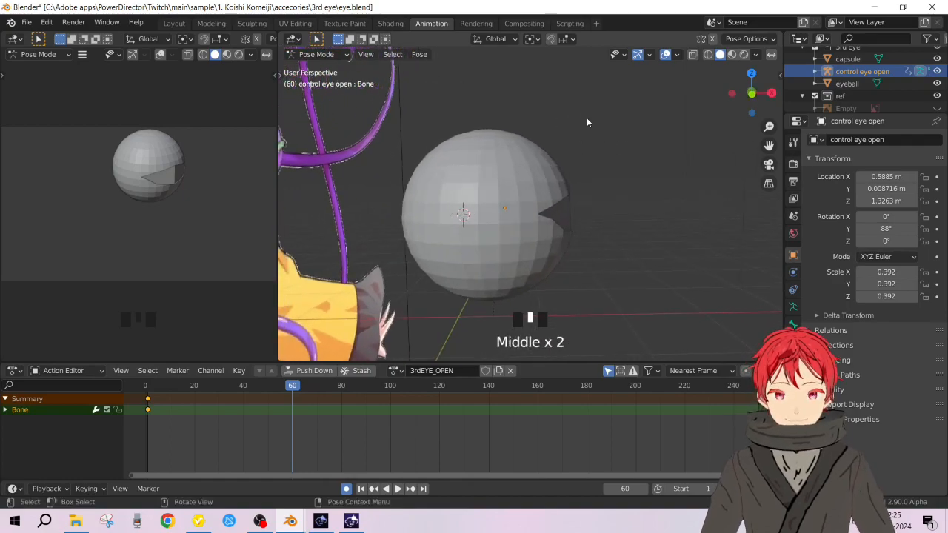
key("r")
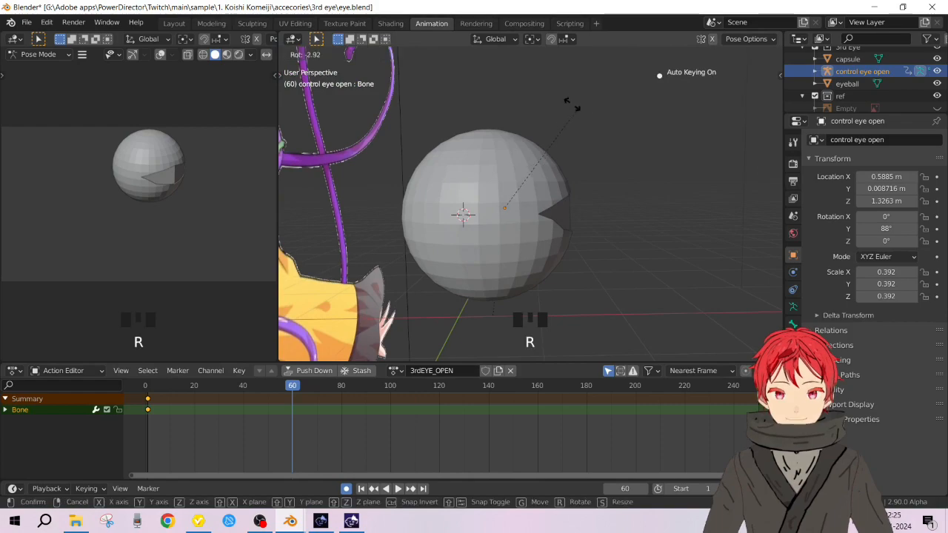
left_click(465, 87)
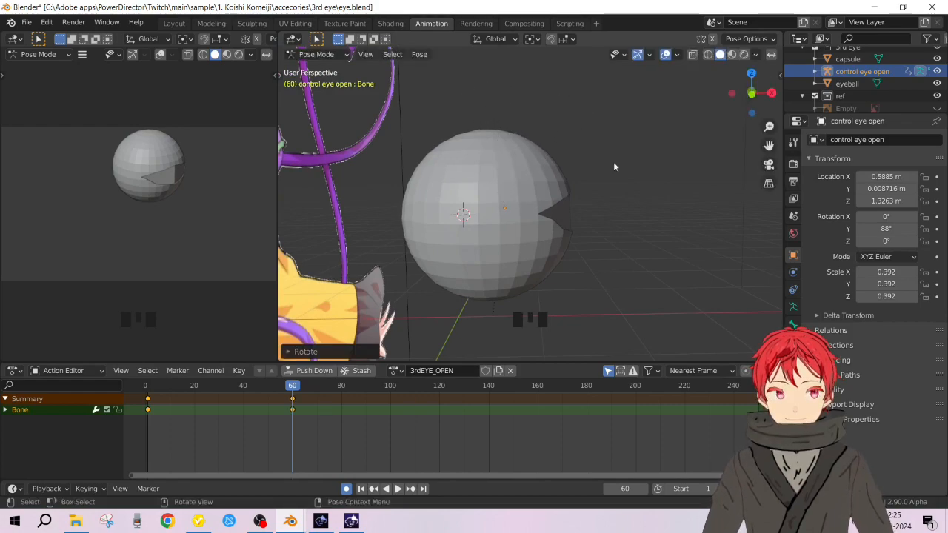
key("ctrl+z")
Try rotating the selected bone upward at frame 60 in wireframe shading, and undo the rotation
scroll(641, 229, "down", 4)
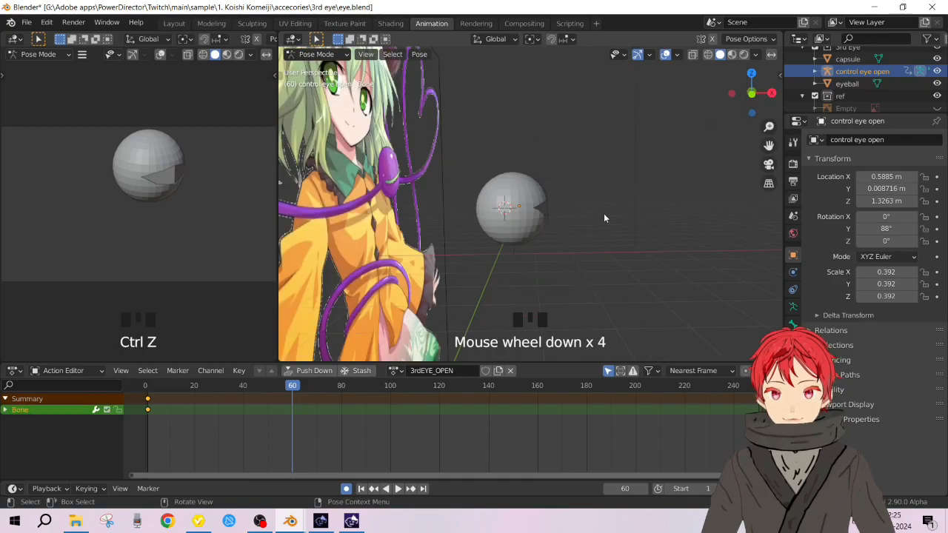
scroll(559, 188, "up", 3)
key("z")
left_click(490, 193)
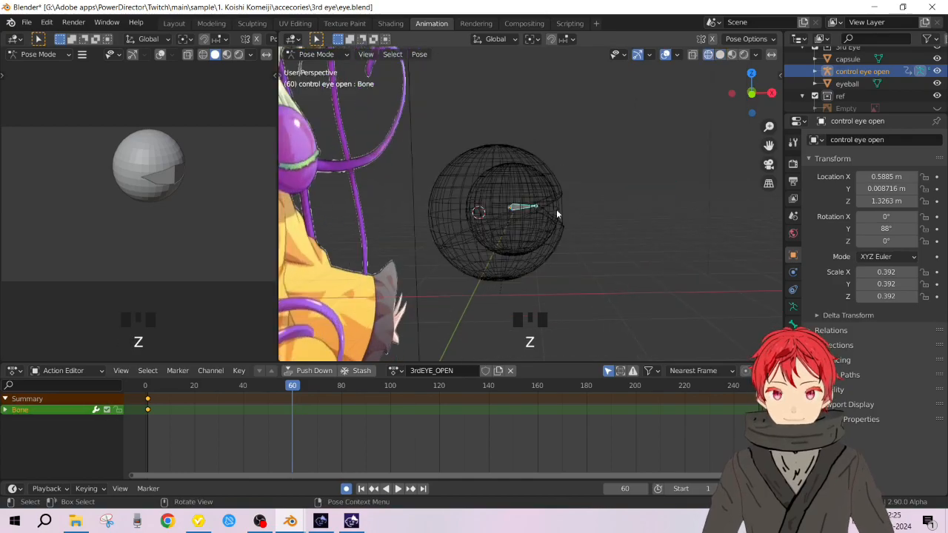
key("a")
key("r")
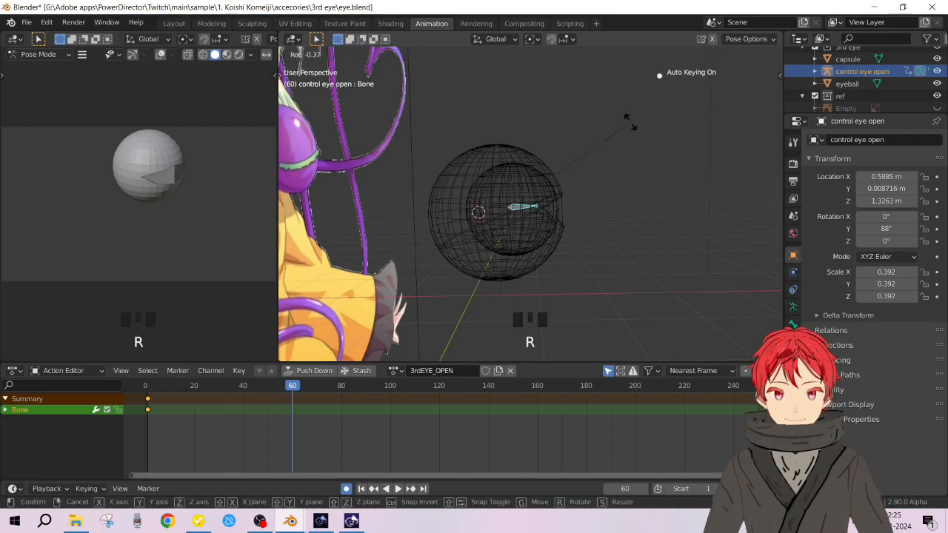
left_click(501, 100)
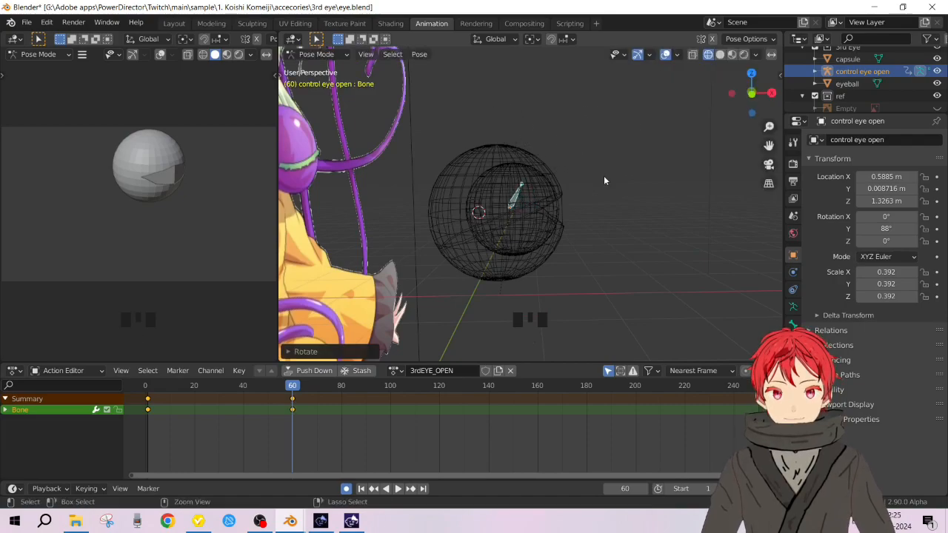
key("ctrl+z")
Restore solid shading and try the bone's frame 60 rotation once more, undoing it again
key("z")
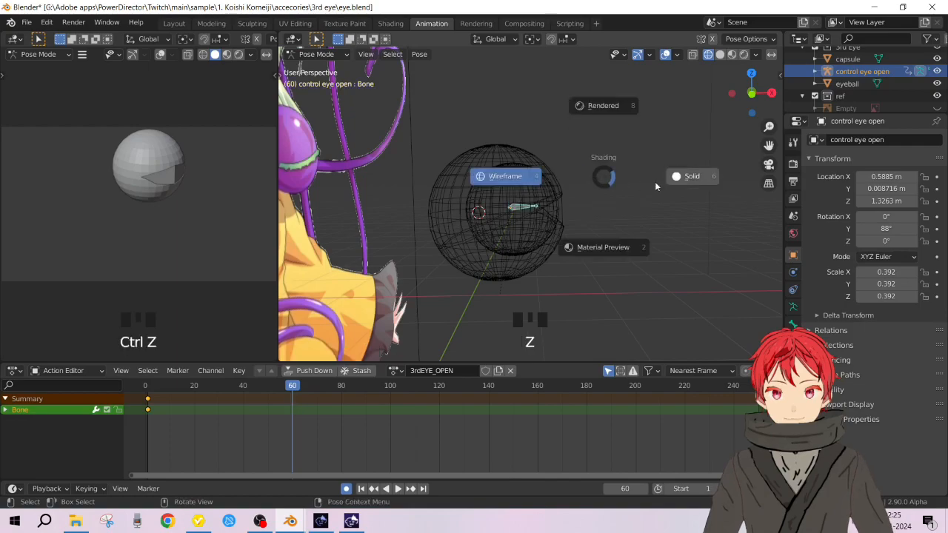
left_click(672, 181)
key("r")
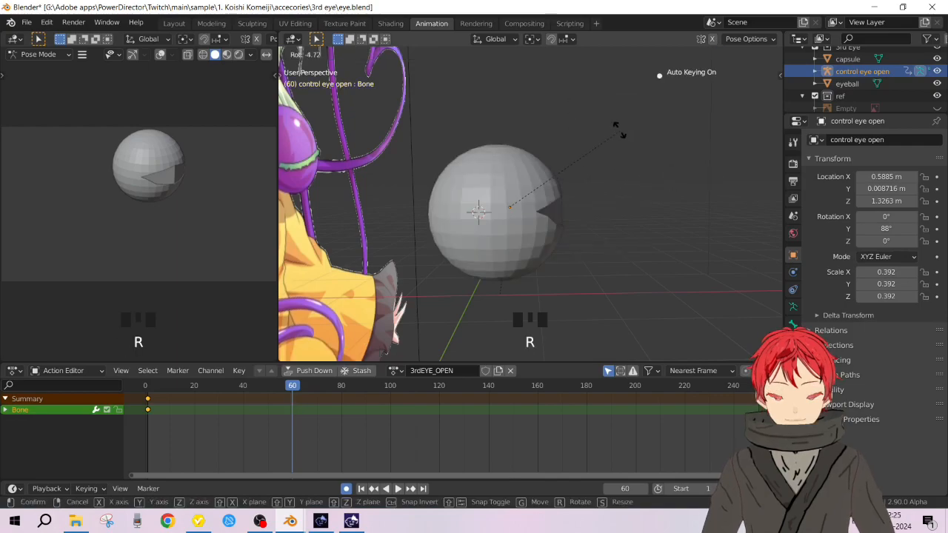
left_click(503, 104)
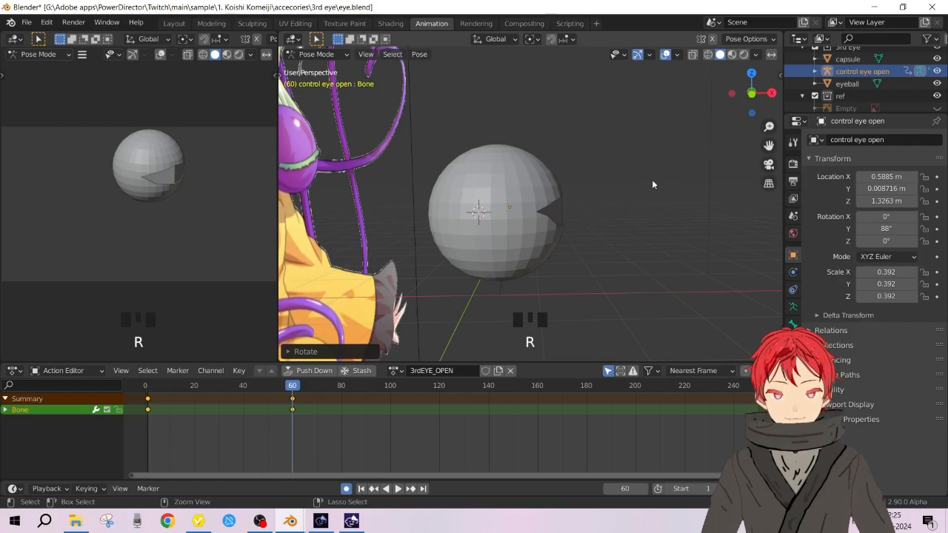
key("ctrl+z")
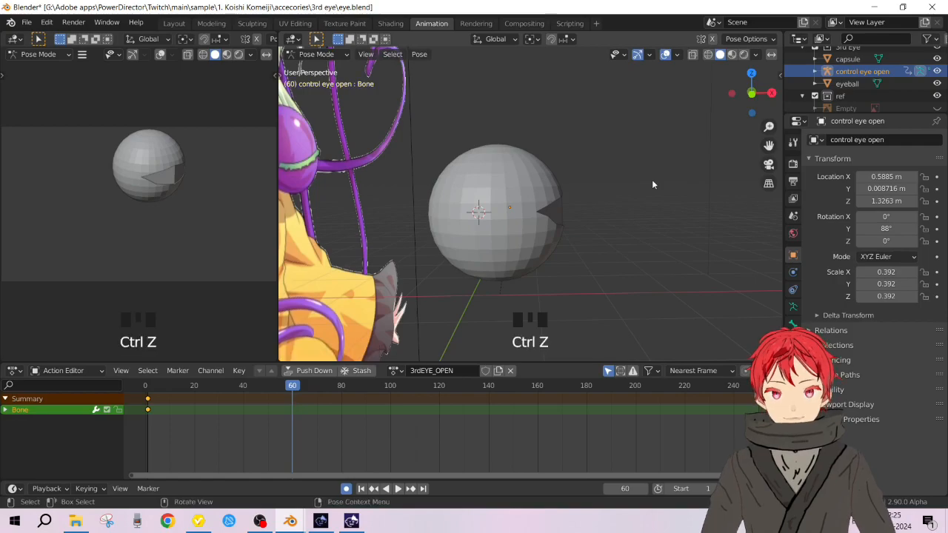
In the Layout workspace, try rotating the whole control eye open armature in Object Mode at frame 60
left_click(184, 23)
middle_click_drag(376, 176, 370, 169)
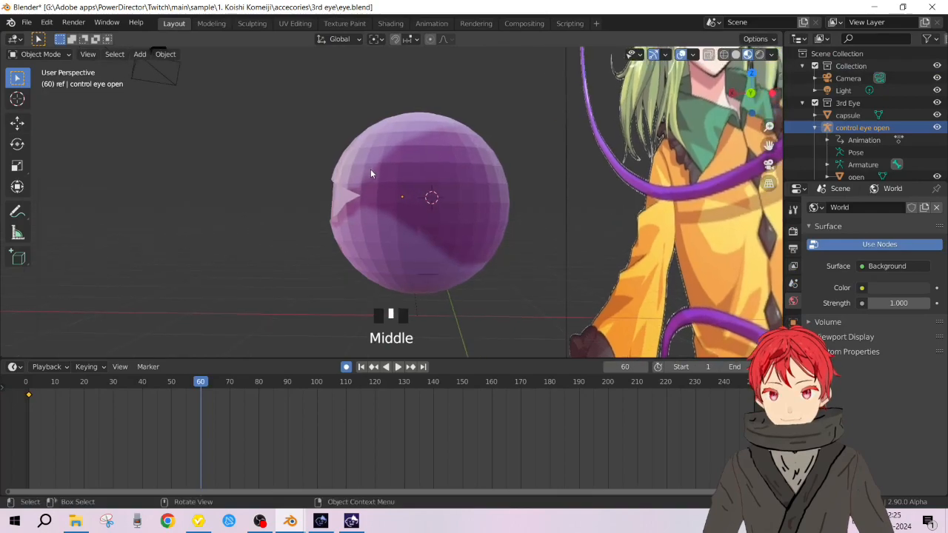
key("r")
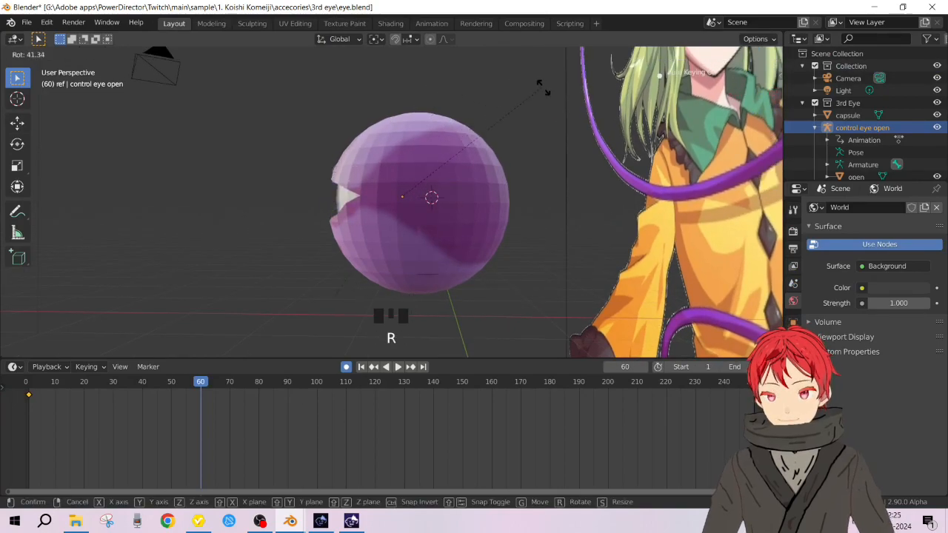
left_click(505, 95)
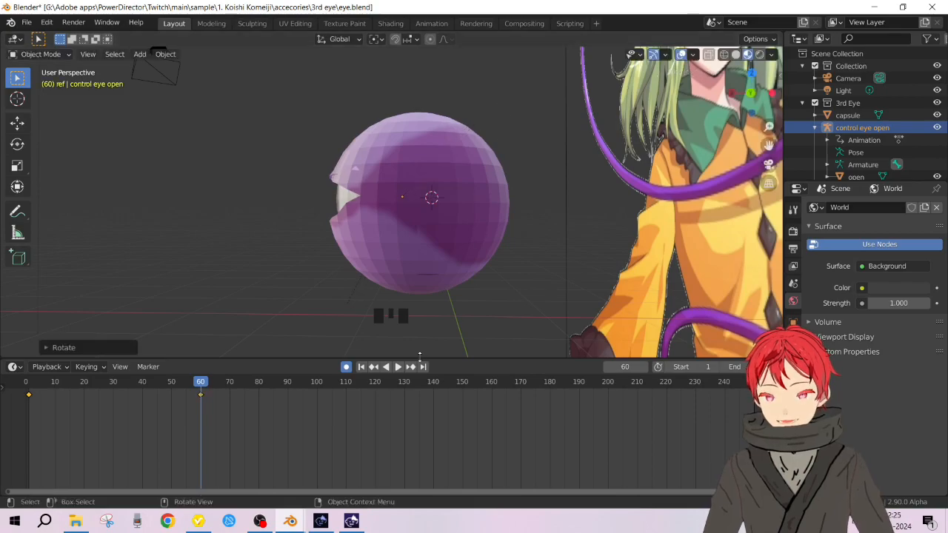
Return to the Animation workspace and try rotating the bone in Pose Mode at frame 60 to compare the lid movement
left_click(432, 23)
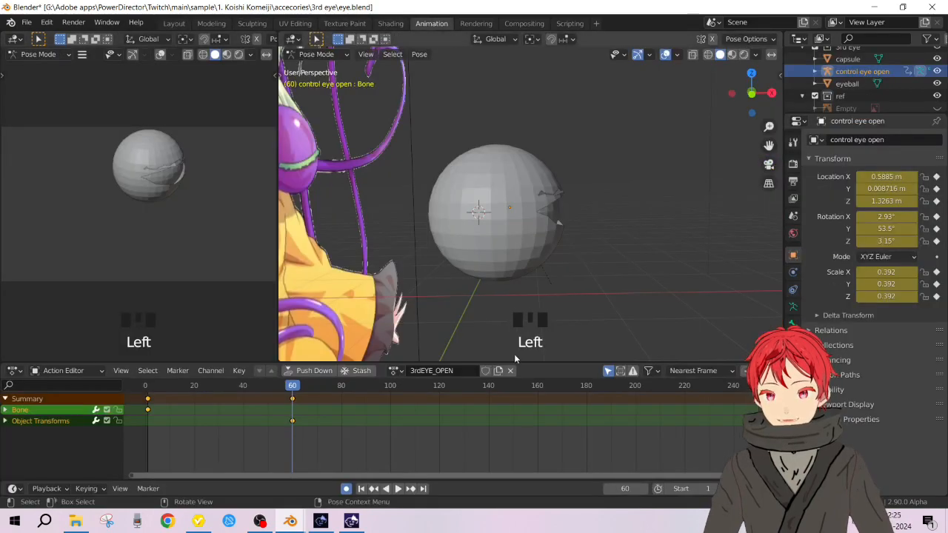
mouse_move(570, 208)
middle_mouse_down()
mouse_move(510, 205)
mouse_move(570, 207)
mouse_move(560, 203)
middle_mouse_up()
middle_click_drag(670, 219, 647, 228)
mouse_move(628, 99)
middle_mouse_down()
mouse_move(649, 105)
mouse_move(638, 103)
middle_mouse_up()
key("r")
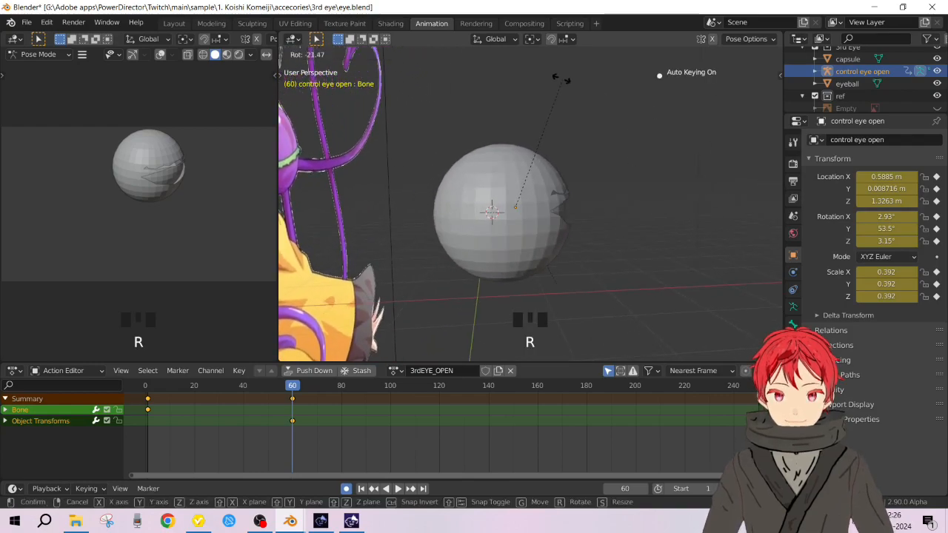
left_click(532, 75)
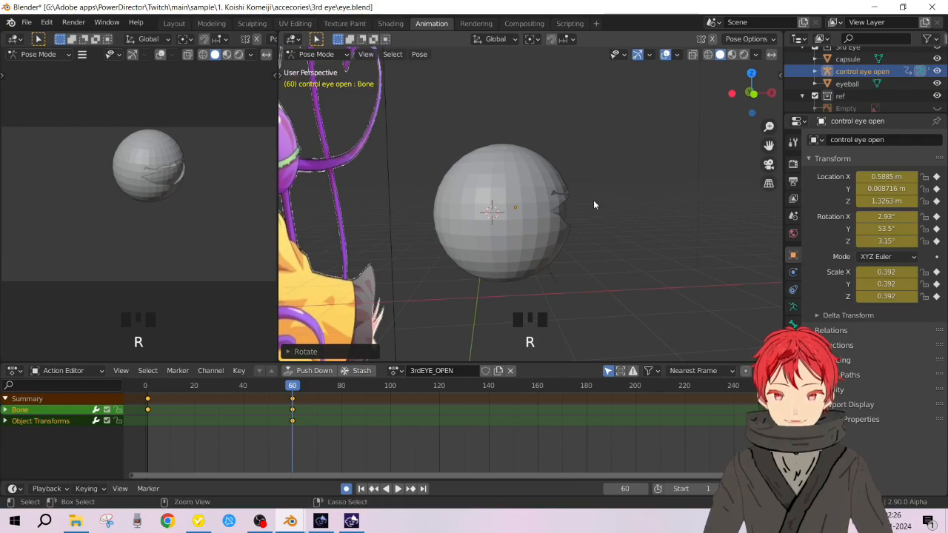
Undo the bone rotation and the armature's object rotation keyed at frame 60
key("ctrl+z")
key("ctrl+z")
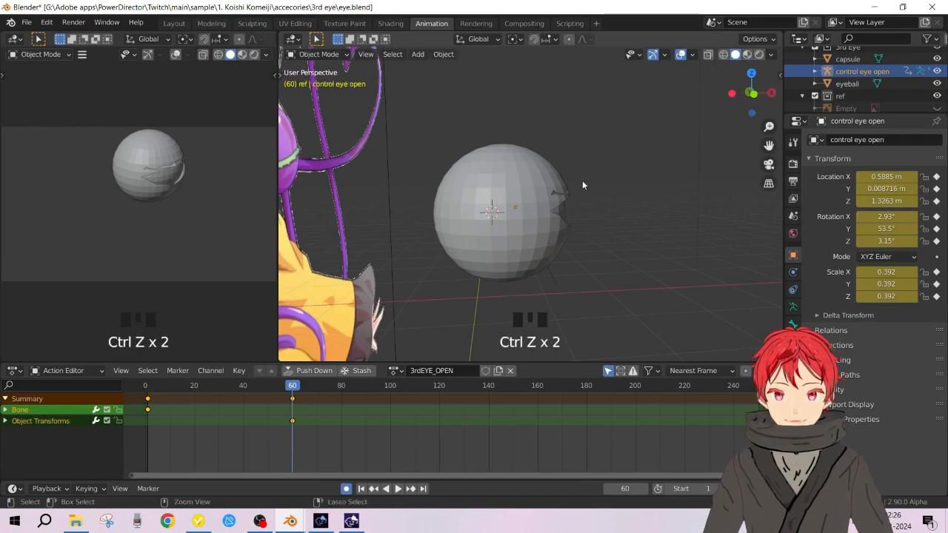
key("ctrl+z")
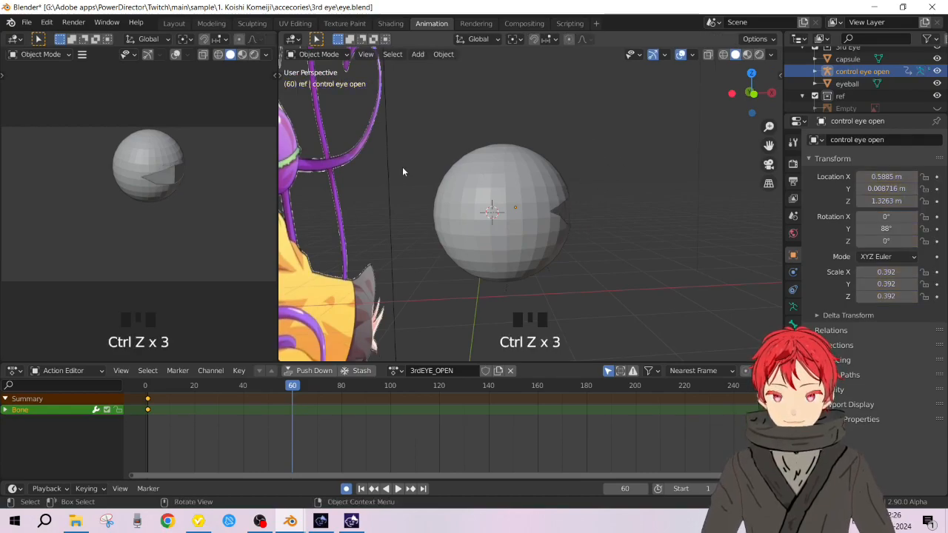
In the Layout workspace, rotate the whole control eye open armature freely in Object Mode at frame 60
left_click(174, 23)
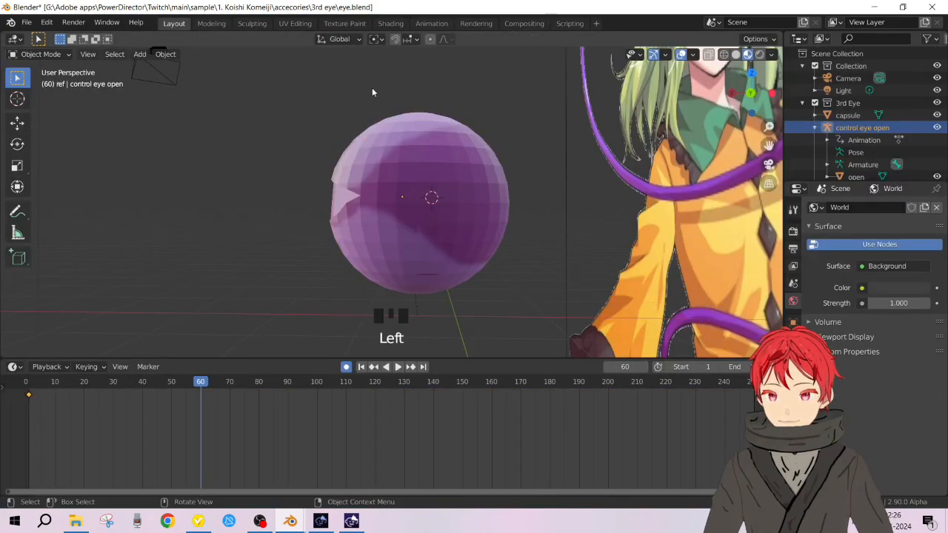
key("r")
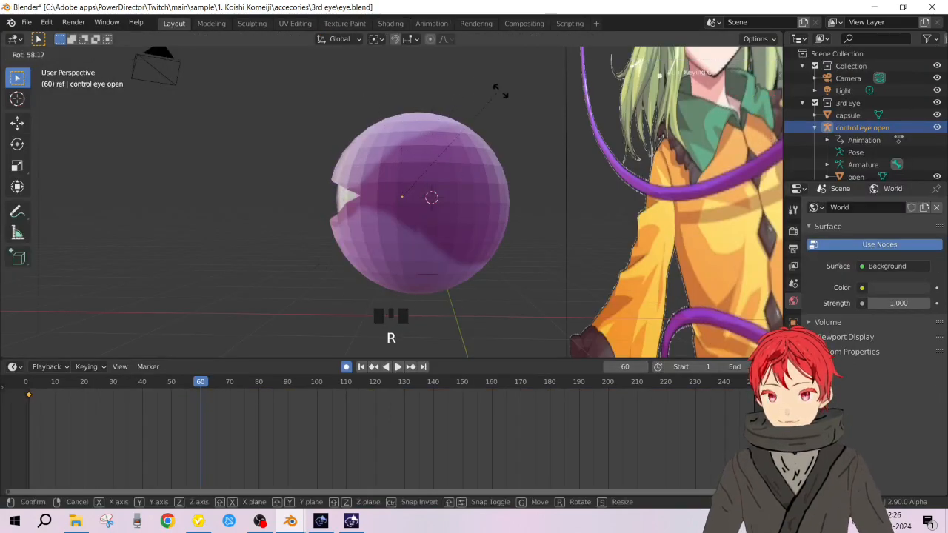
left_click(545, 116)
middle_click_drag(474, 155, 522, 126)
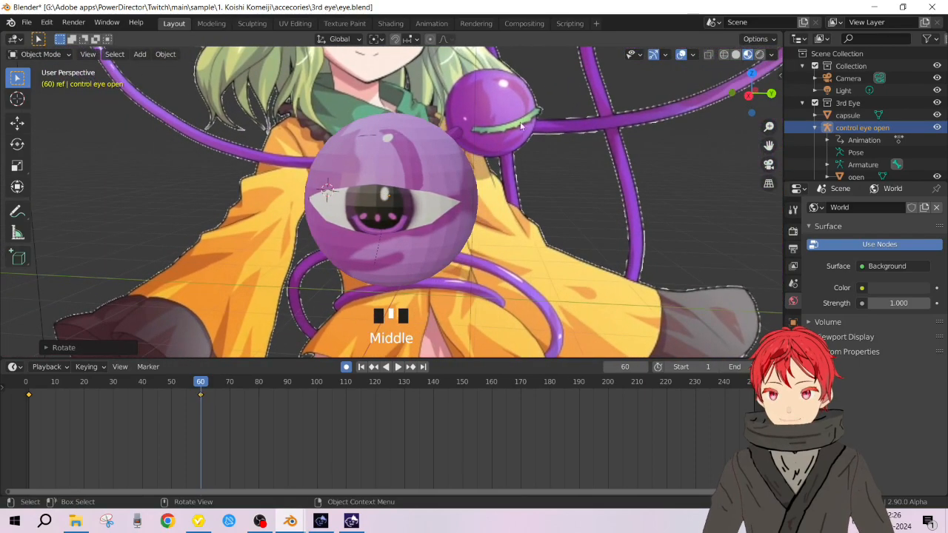
Return to the Animation workspace, move the playhead to frame 3 and turn off automatic keyframing
left_click(345, 23)
left_click(390, 23)
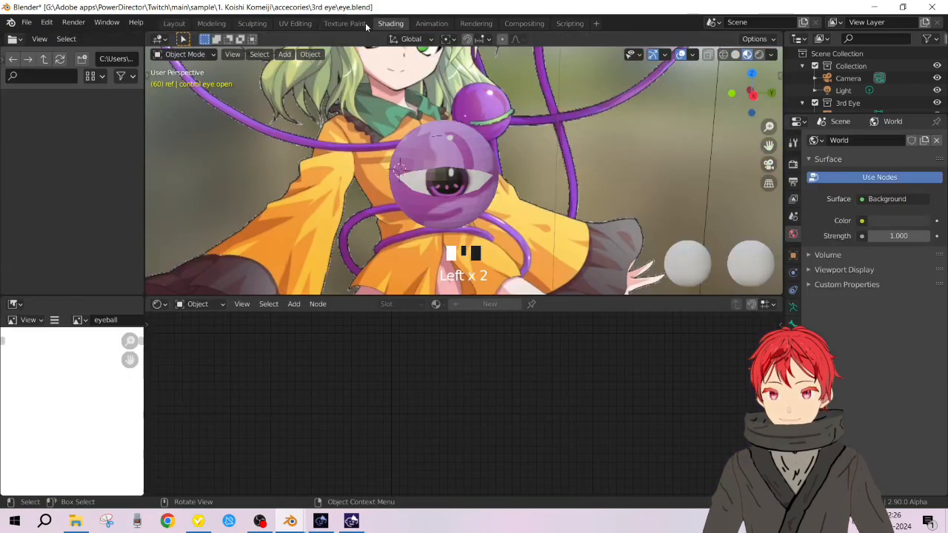
left_click(295, 23)
left_click(432, 23)
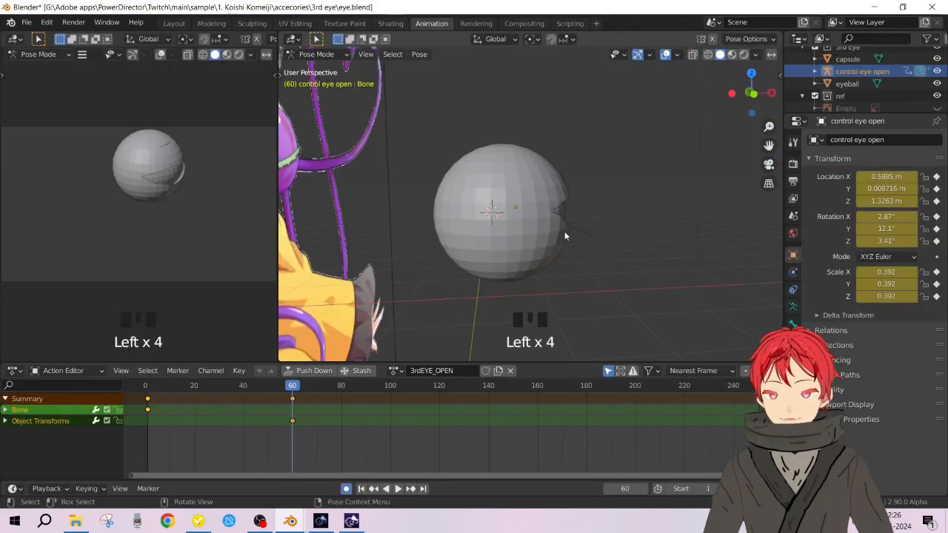
middle_click_drag(569, 205, 487, 252)
left_click(293, 386)
left_click_drag(293, 386, 151, 389)
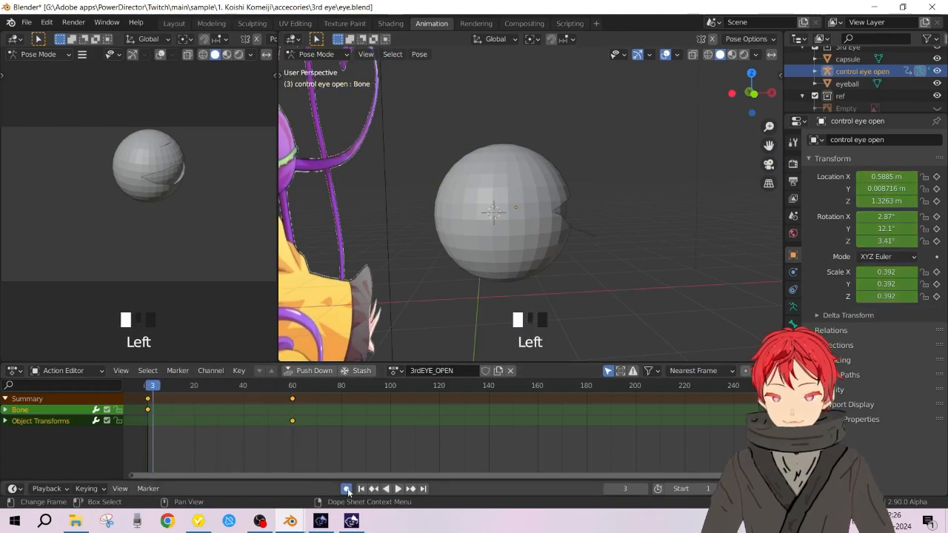
left_click(347, 489)
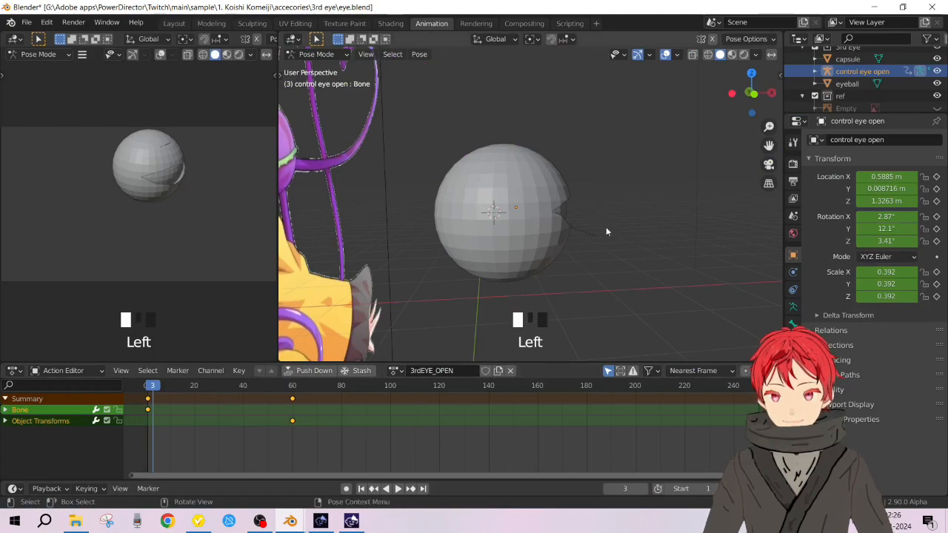
Play the third eye animation from frame 3 and examine the eyelid from another angle before stopping playback
key("space")
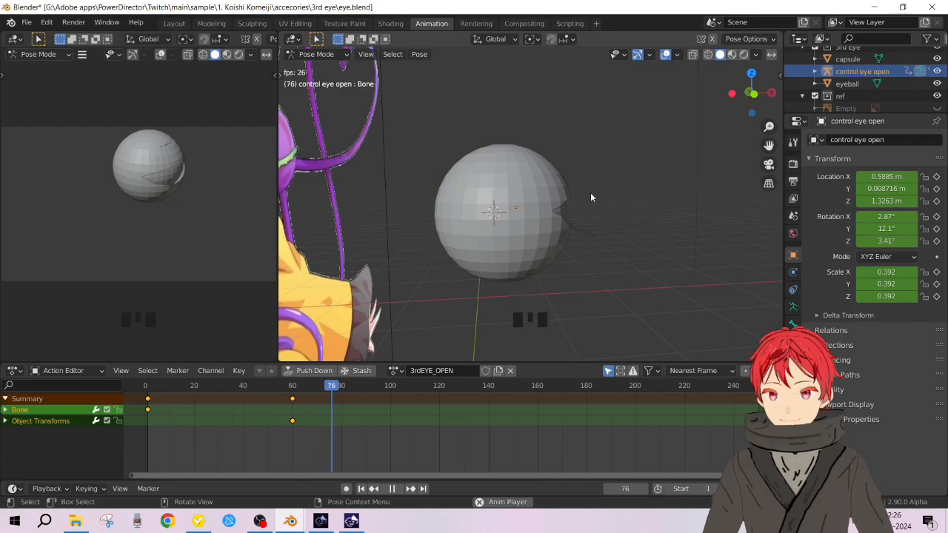
middle_click_drag(593, 194, 509, 188)
key("space")
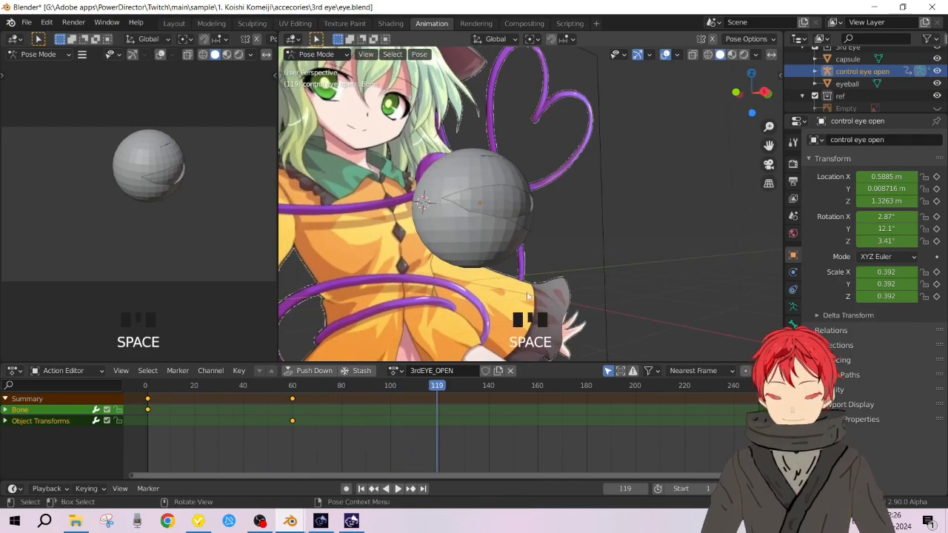
In the Layout workspace, replay the animation from the start to check the textured eye, then return to frame 1
left_click(174, 23)
left_click_drag(364, 383, 34, 386)
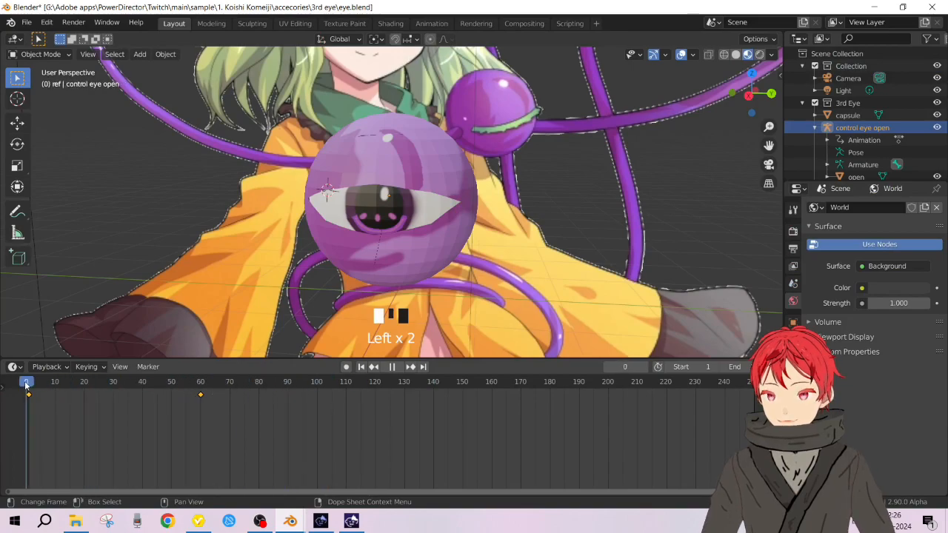
key("space")
key("space")
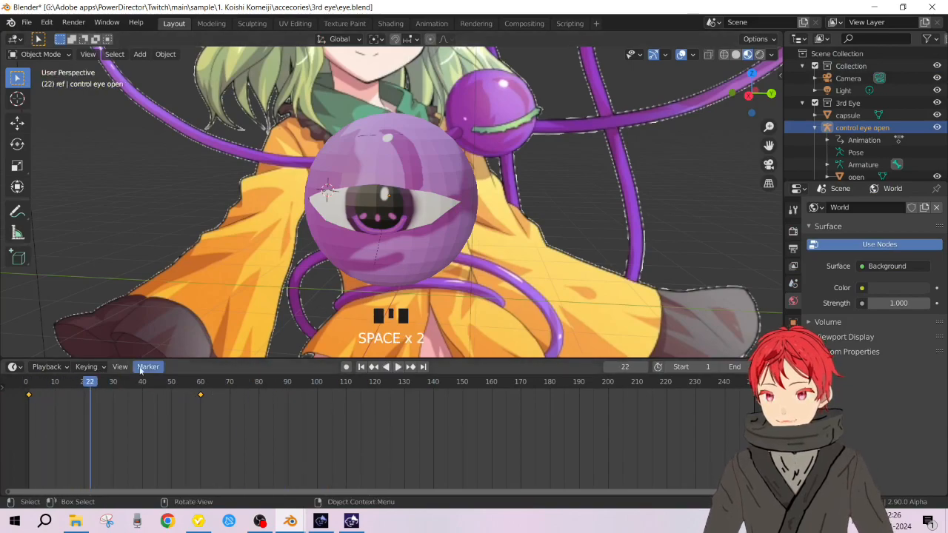
left_click_drag(40, 385, 29, 387)
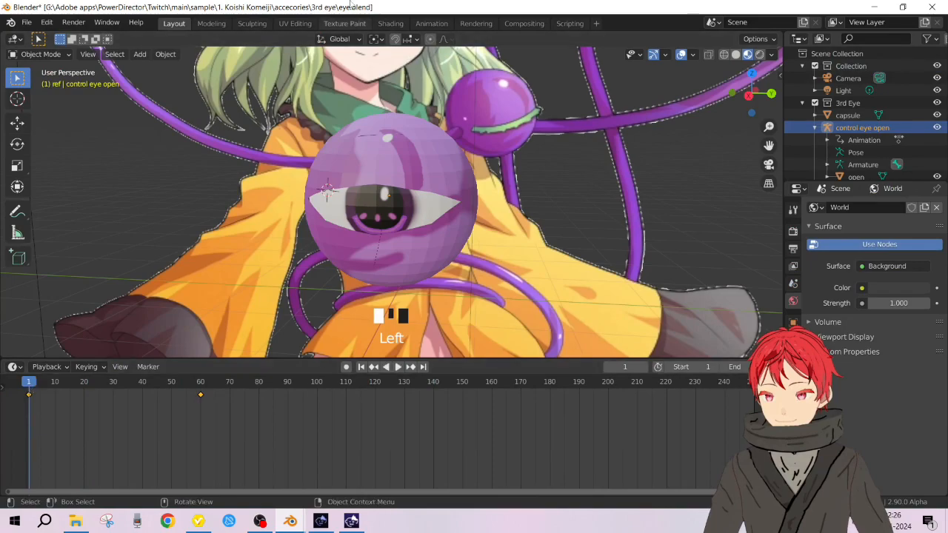
Return to the Animation workspace and delete the bone's keyframes at frame 1 of the 3rdEYE_OPEN action
left_click(345, 23)
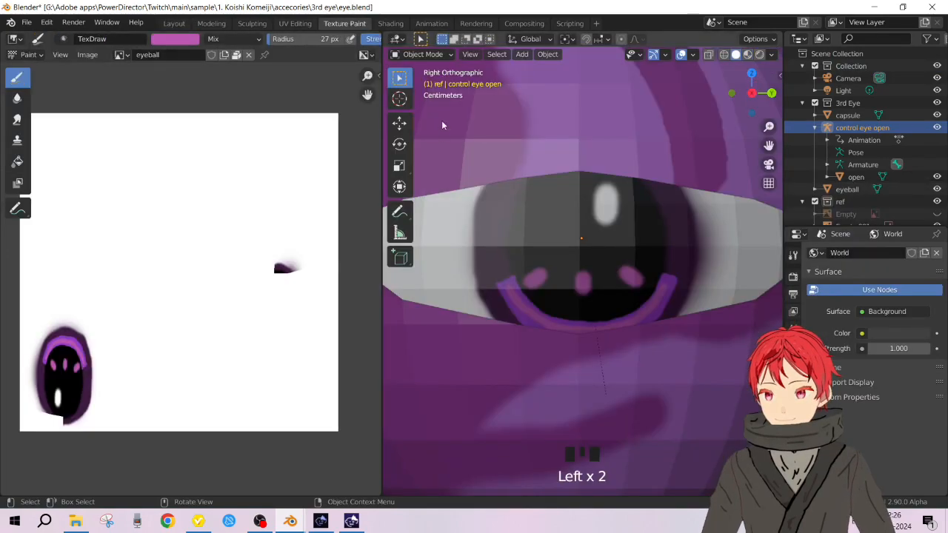
left_click(295, 23)
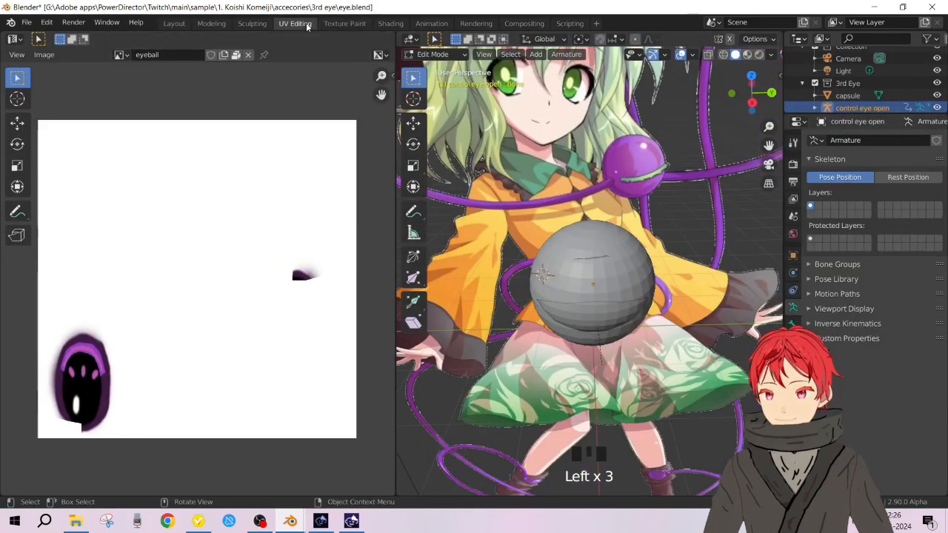
left_click(418, 25)
left_click(391, 22)
left_click(426, 24)
scroll(522, 168, "up", 2)
middle_click_drag(522, 168, 585, 209)
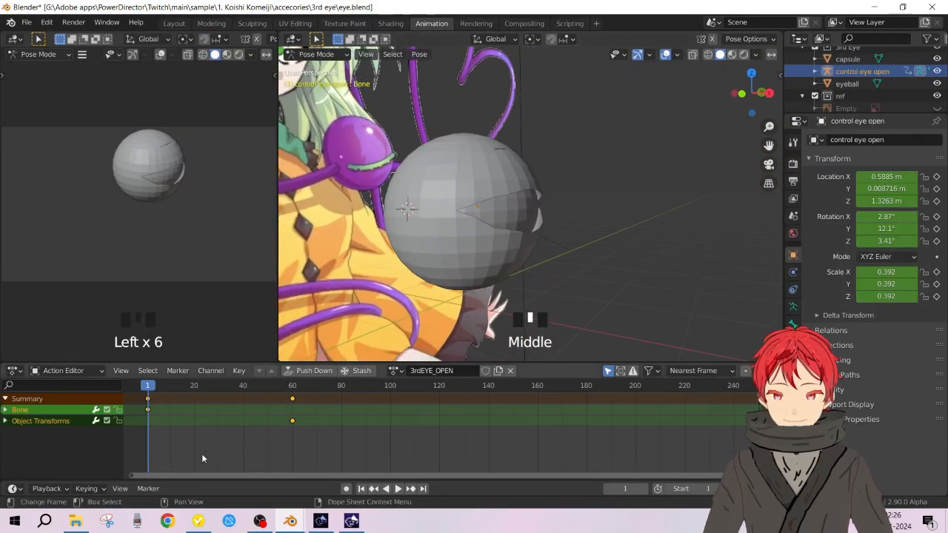
left_click_drag(142, 423, 154, 394)
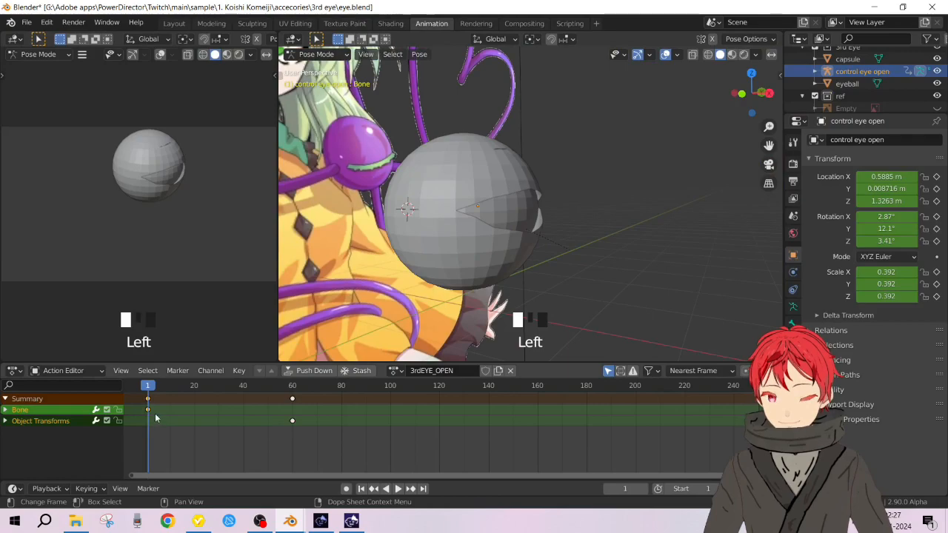
key("x")
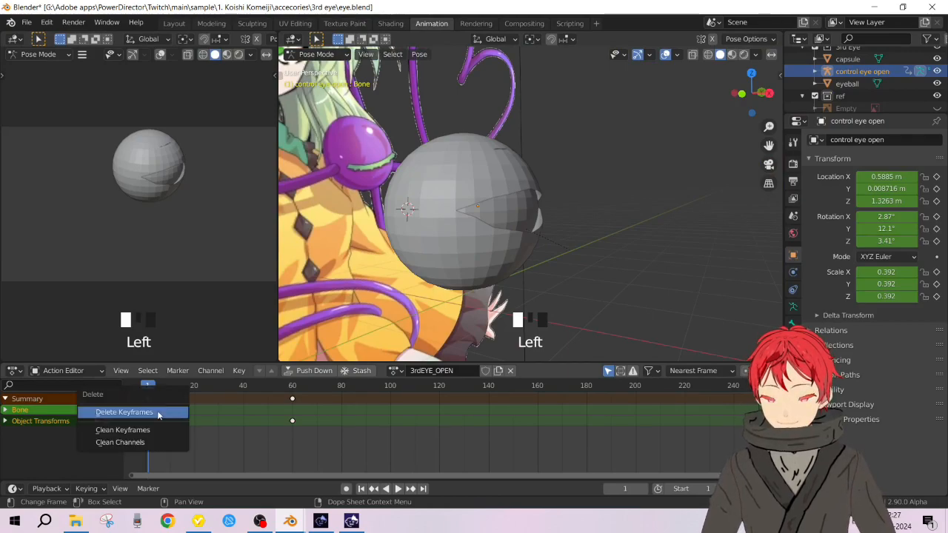
Undo the recent deletion and keyframing edits back to the single Bone key, and return the playhead to frame 1
left_click(158, 413)
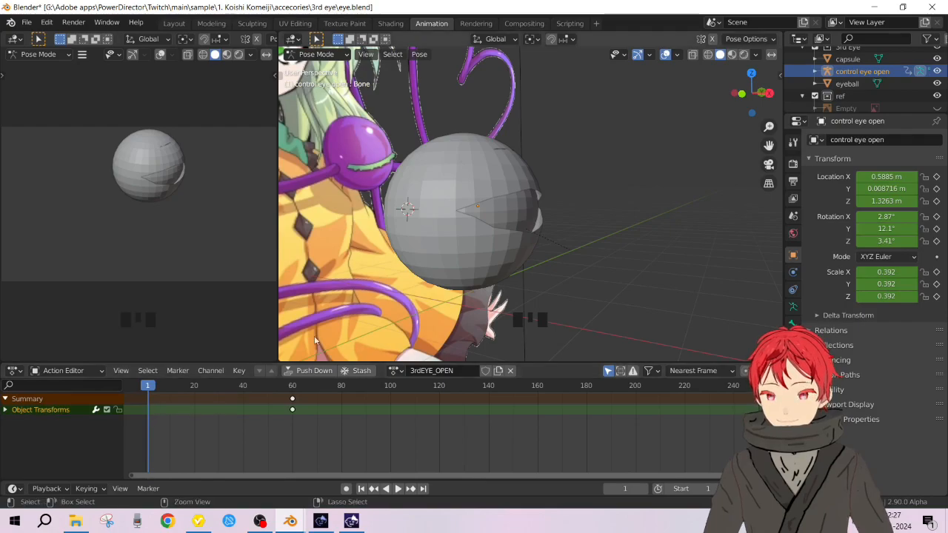
key("ctrl+z")
key("ctrl+z")
key("ctrl+z")
key("ctrl+z")
key("ctrl+z")
key("ctrl+z")
key("ctrl+z")
key("ctrl+z")
key("ctrl+z")
key("ctrl+z")
key("ctrl+z")
key("ctrl+z")
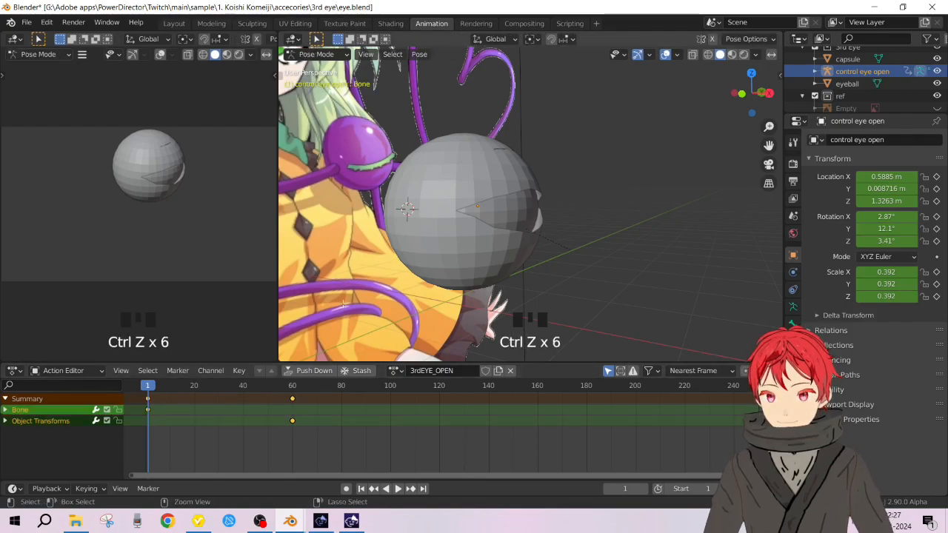
key("ctrl+z")
key("ctrl+z")
key("ctrl+z")
key("ctrl+z")
key("ctrl+z")
key("ctrl+z")
key("ctrl+z")
key("ctrl+z")
key("ctrl+z")
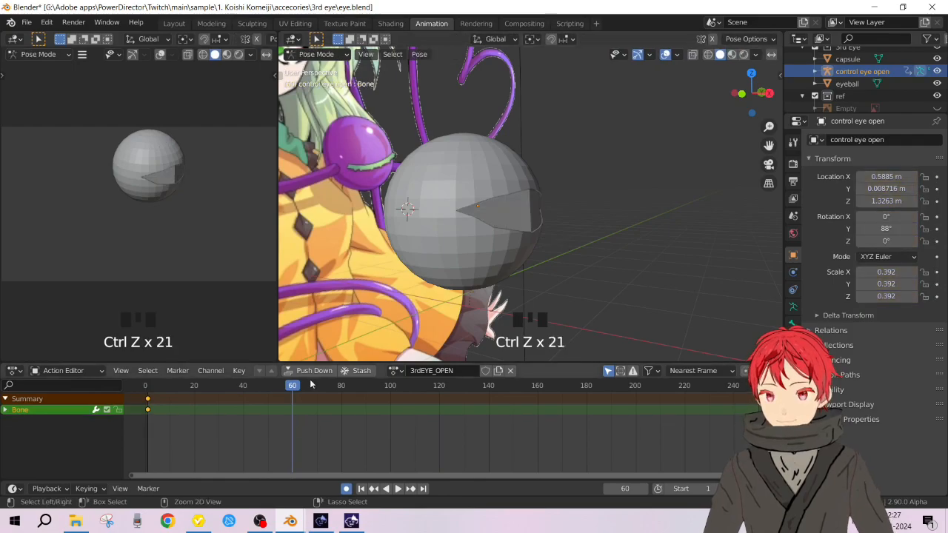
left_click_drag(268, 390, 148, 399)
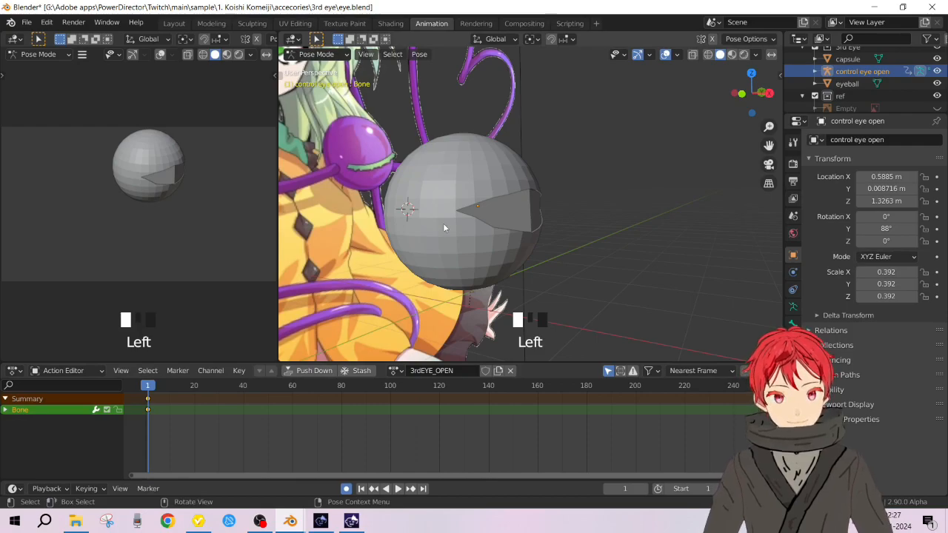
Examine the bone's transform, constraint, Relations, Inverse Kinematics, Viewport Display and MMD Bone Tools settings
middle_click_drag(575, 186, 543, 189)
left_click(792, 323)
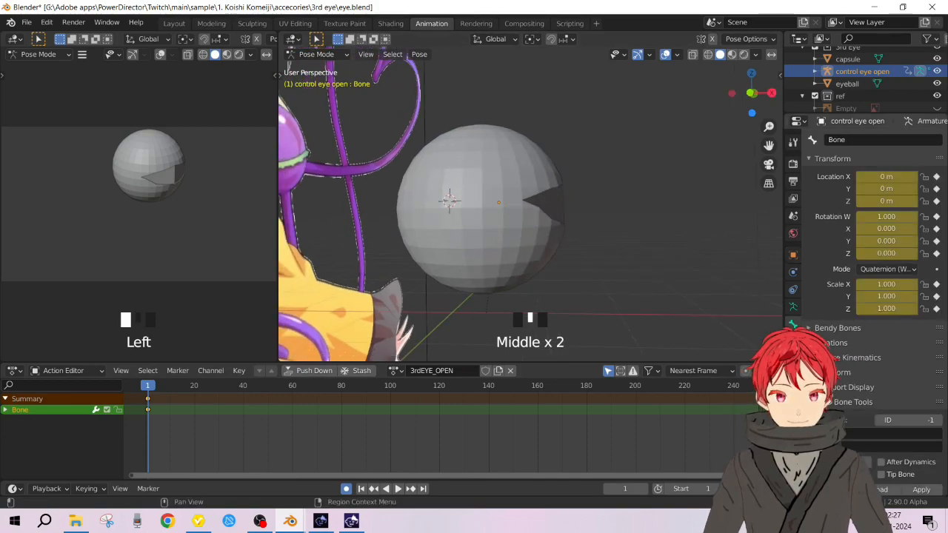
left_click(792, 306)
left_click(793, 289)
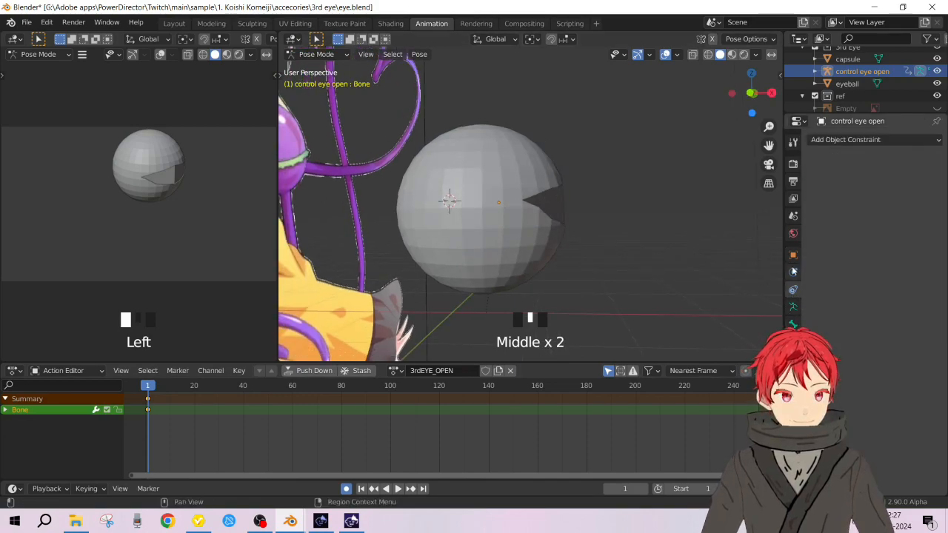
left_click(792, 323)
scroll(880, 389, "down", 5)
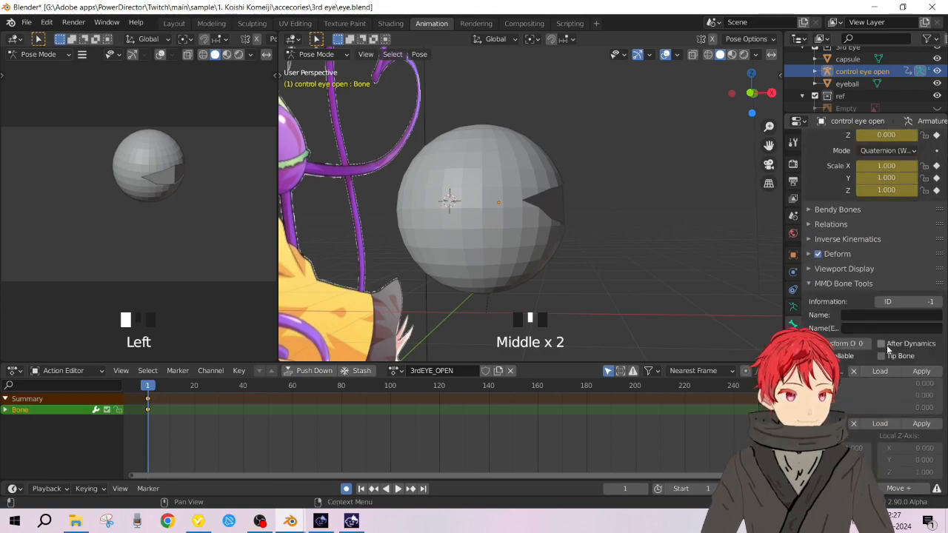
scroll(881, 381, "down", 2)
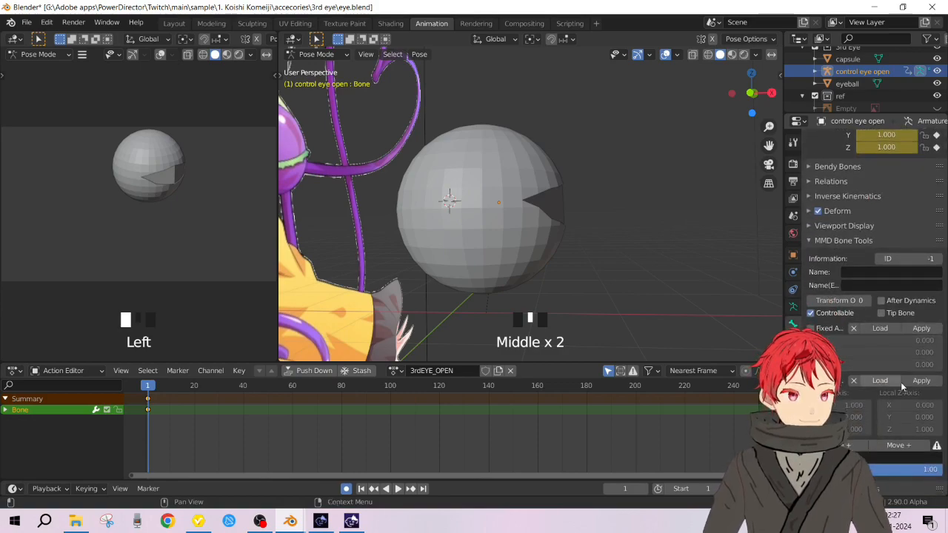
scroll(900, 382, "up", 2)
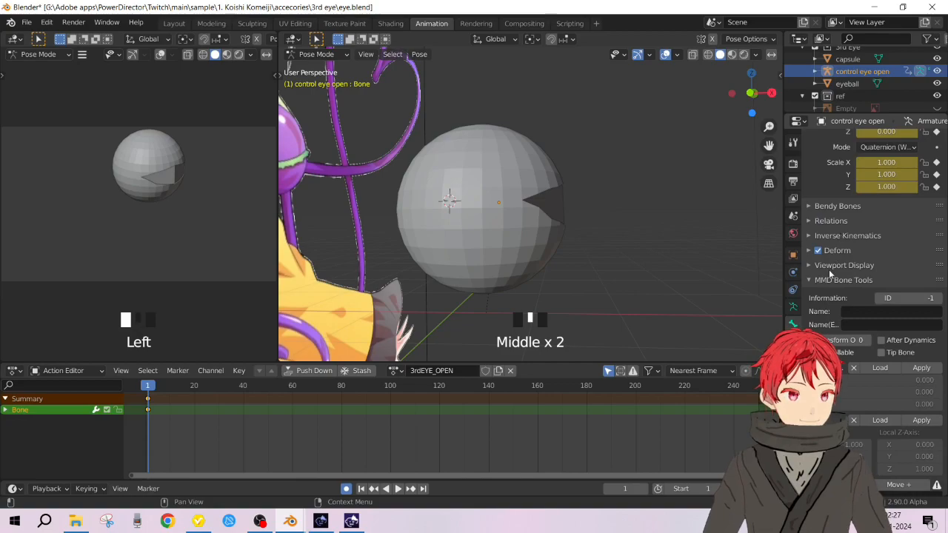
left_click(826, 222)
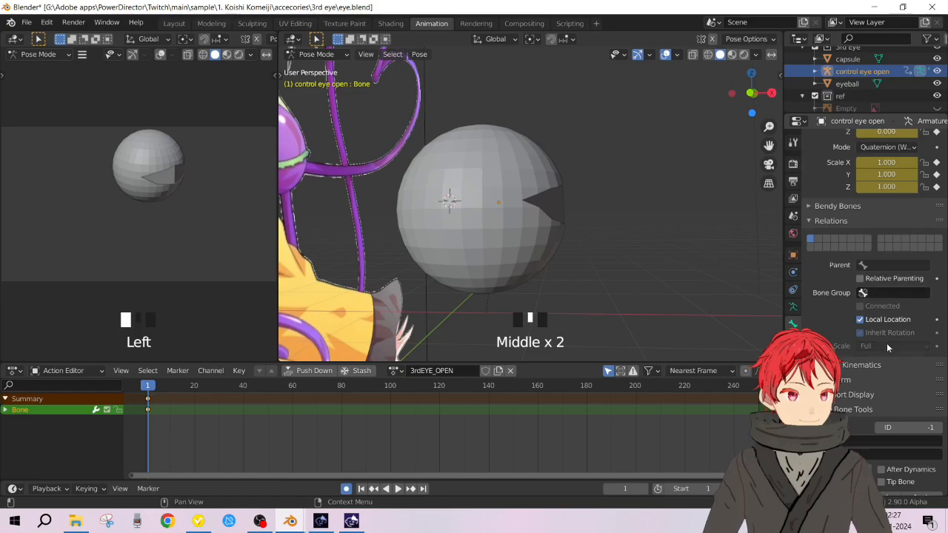
scroll(887, 345, "down", 3)
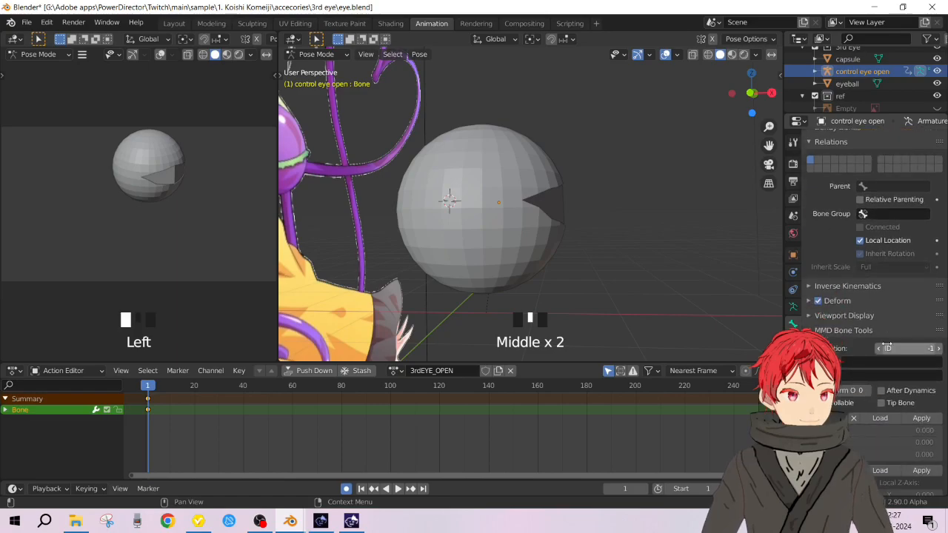
left_click(845, 286)
left_click(846, 286)
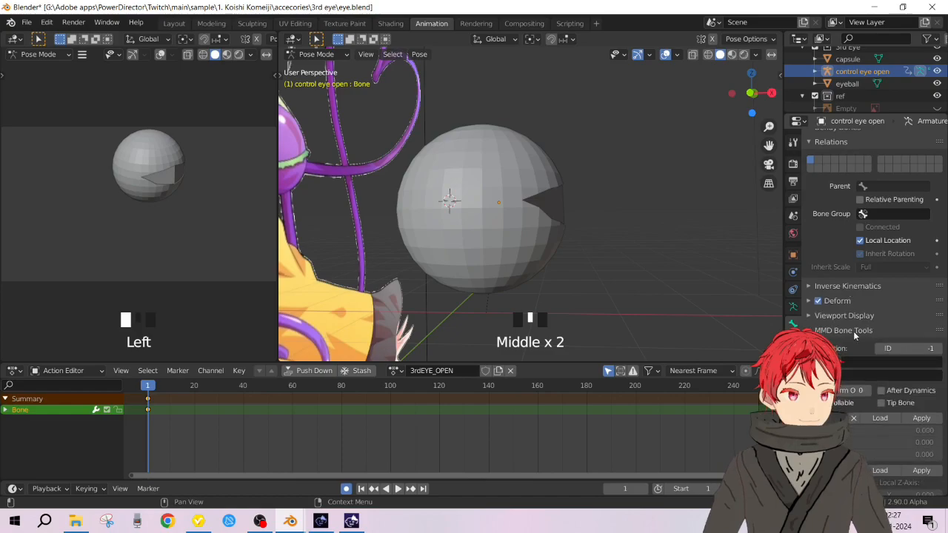
left_click(849, 319)
left_click(849, 319)
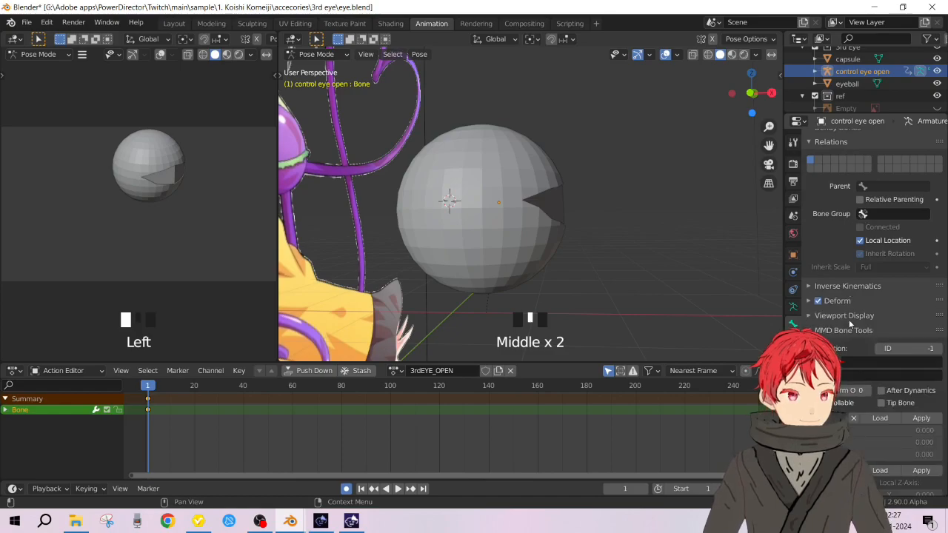
left_click(849, 319)
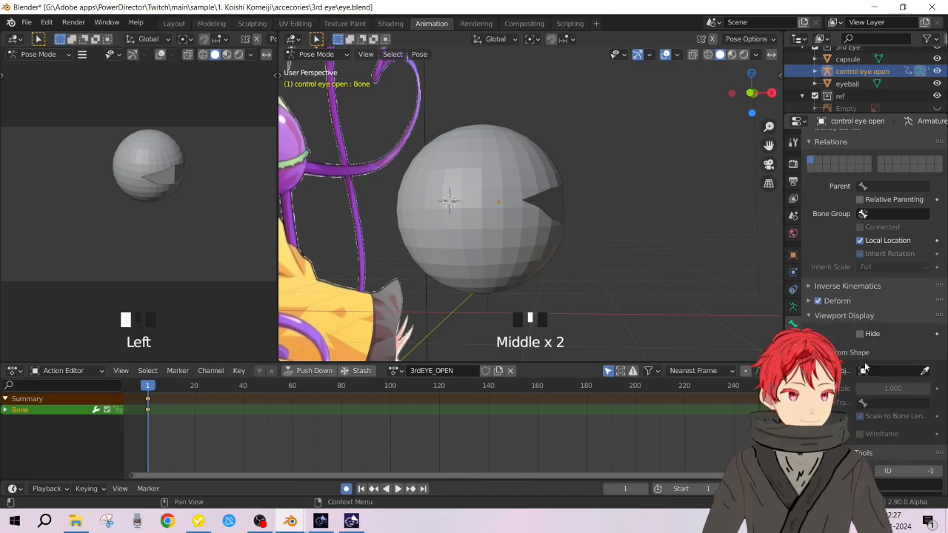
scroll(864, 368, "down", 1)
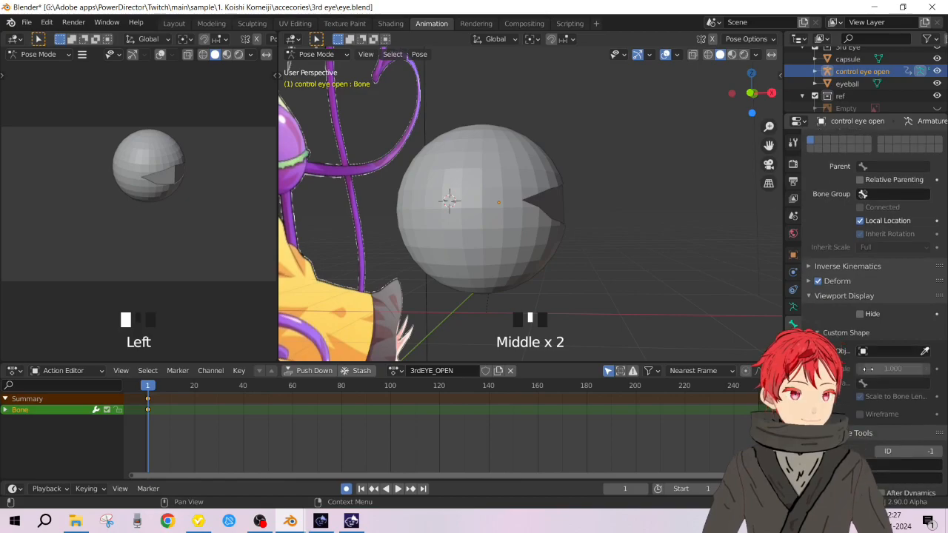
Try the open and capsule objects as the bone's custom shape, and clear the custom shape object
left_click(925, 353)
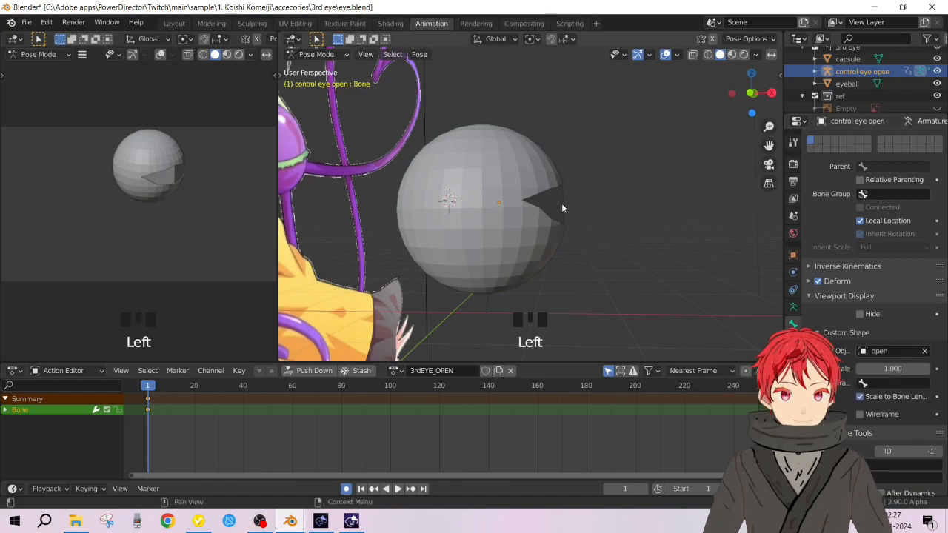
left_click(564, 224)
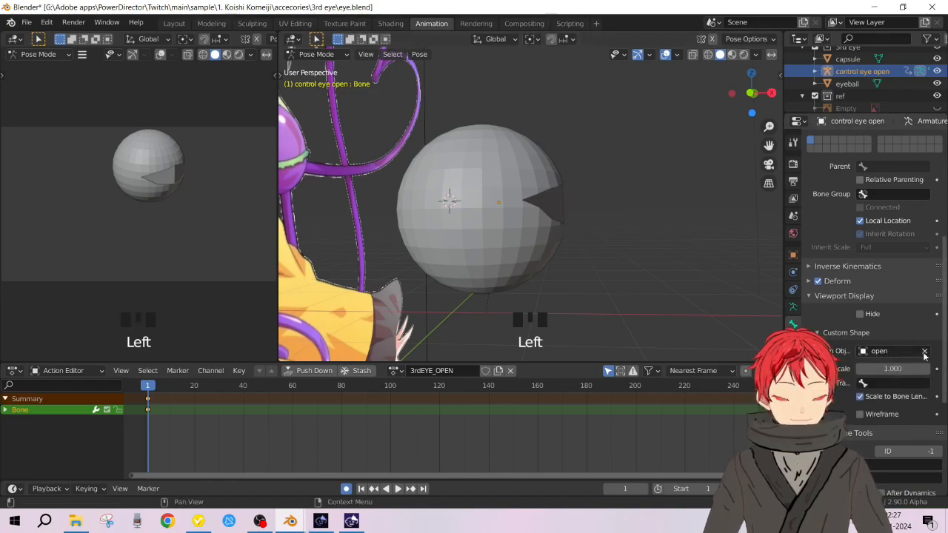
left_click(925, 353)
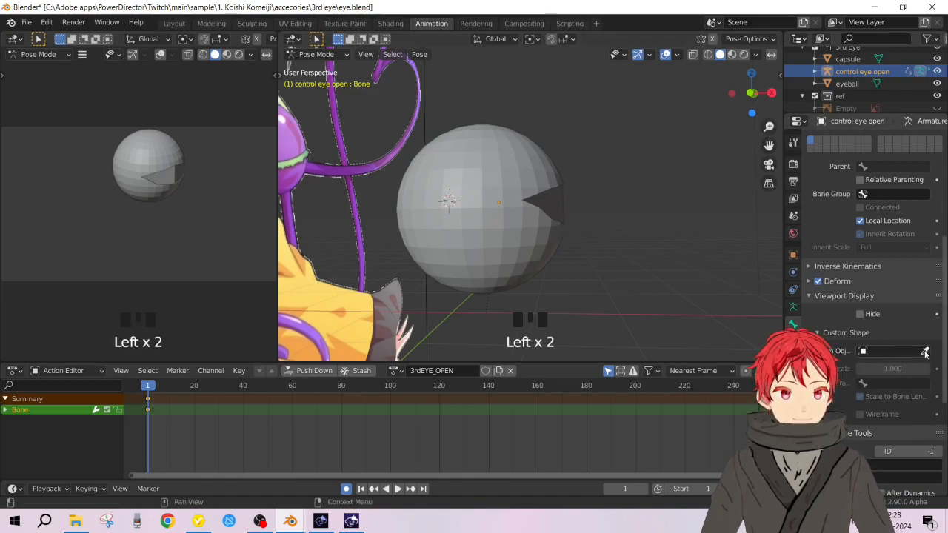
left_click(541, 208)
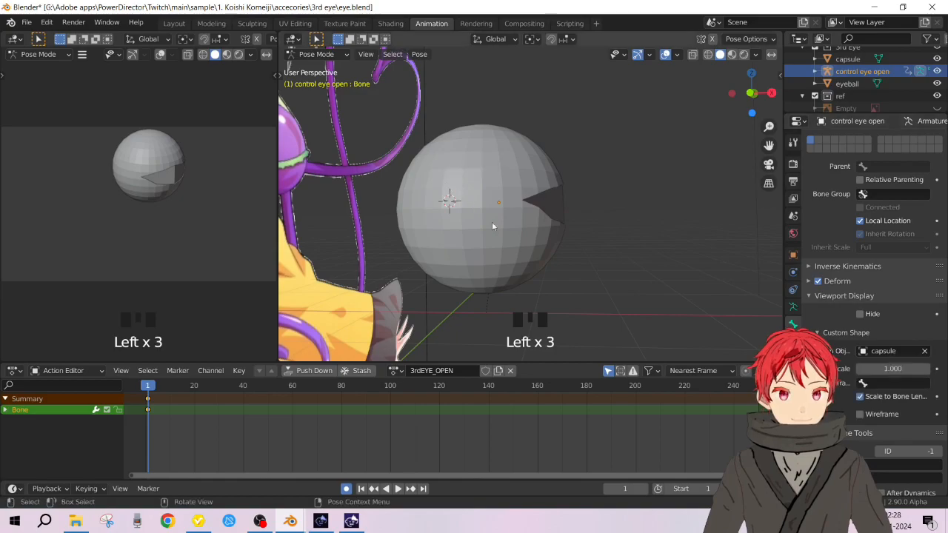
left_click(924, 351)
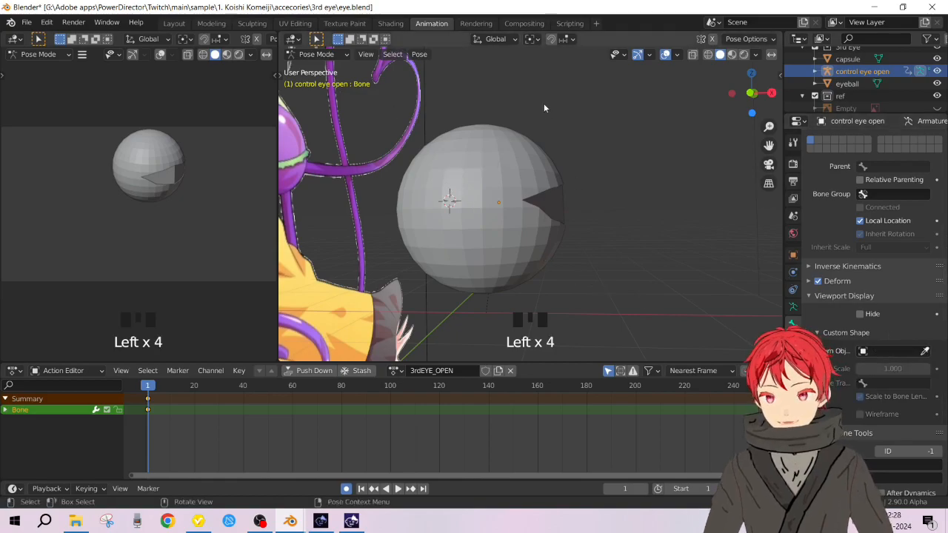
Try rotating the bone in Pose Mode and the control eye open armature in the Layout workspace, undoing both rotations
key("r")
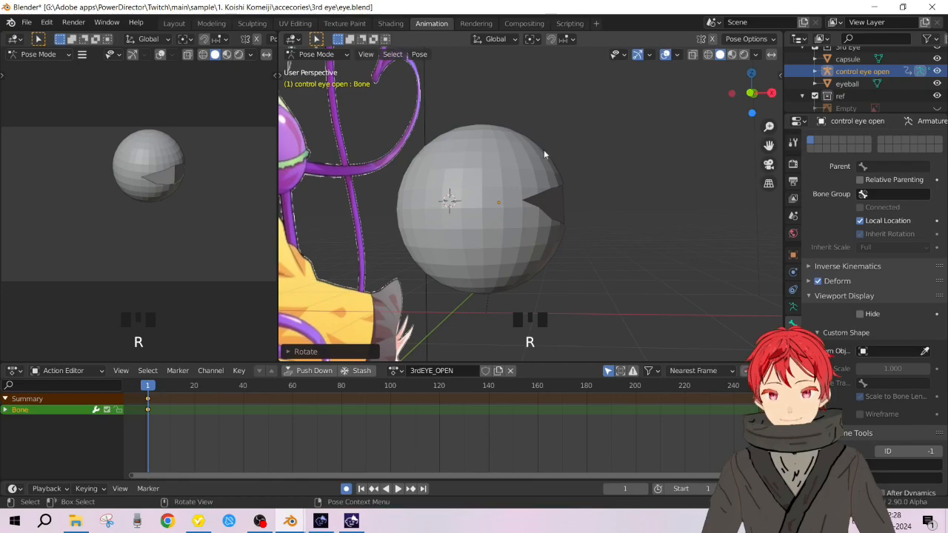
key("ctrl+z")
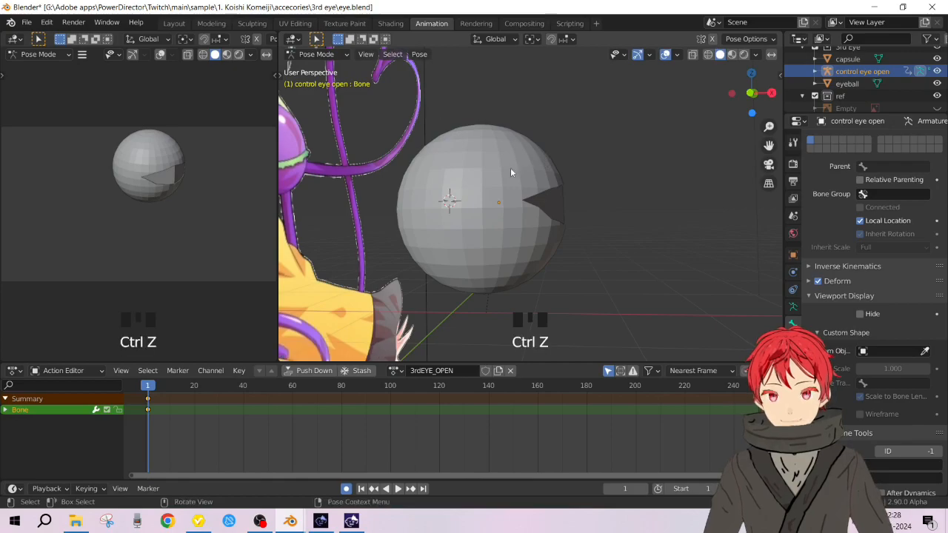
left_click(174, 23)
scroll(370, 193, "down", 2)
middle_click_drag(370, 193, 277, 182)
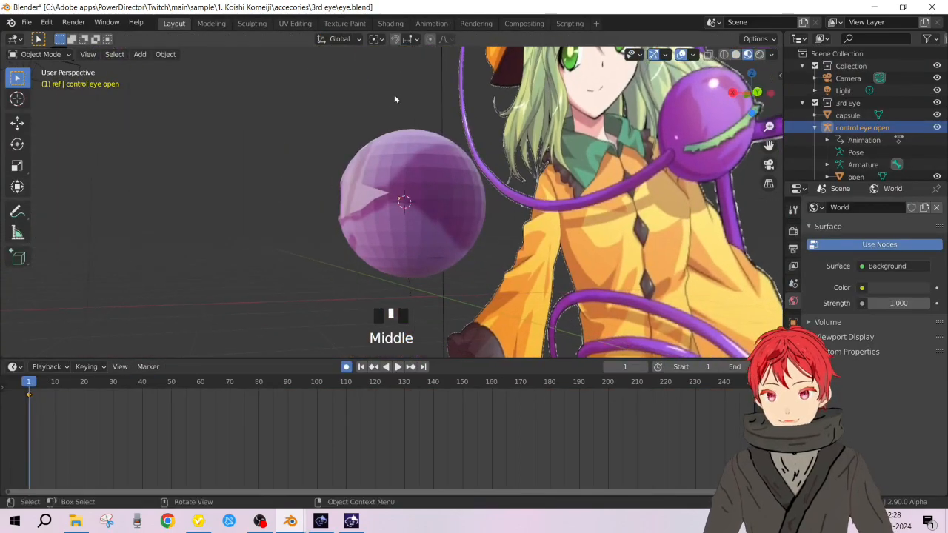
key("r")
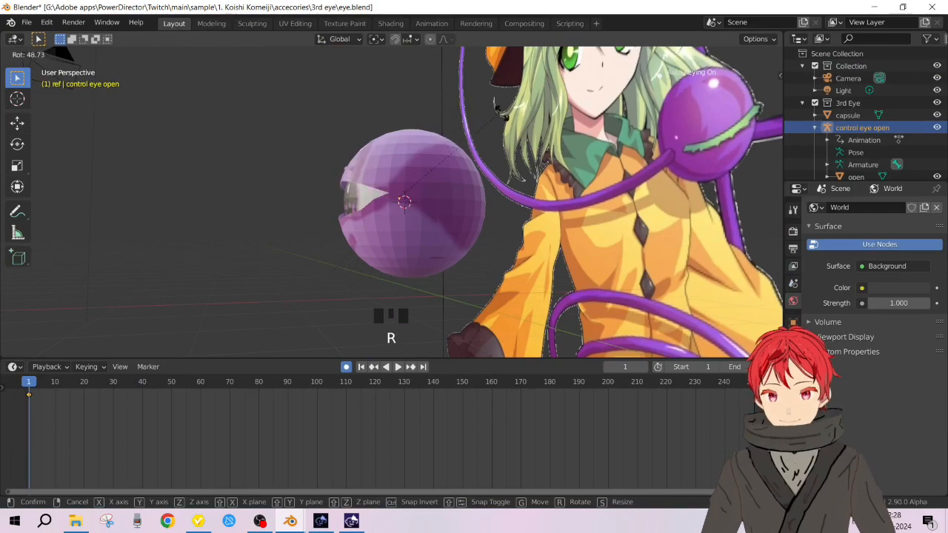
left_click(584, 142)
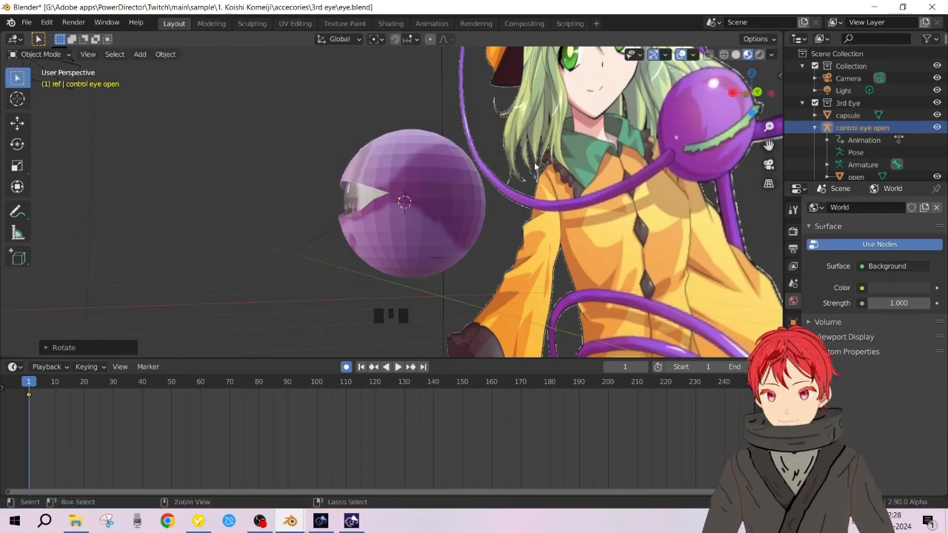
key("ctrl+z")
Turn off automatic keyframing in the Layout workspace
left_click(346, 367)
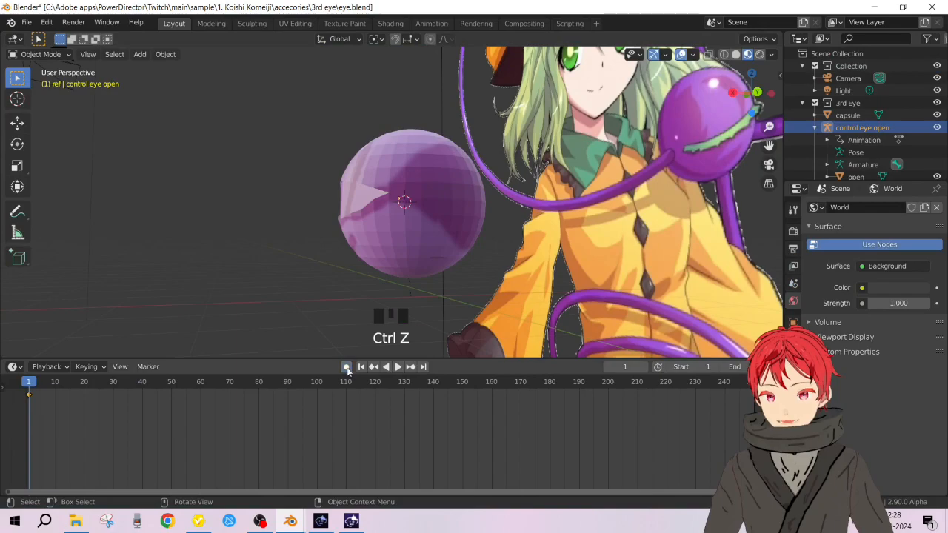
middle_click_drag(319, 285, 385, 181)
scroll(378, 145, "up", 3)
Change the Layout workspace's timeline area to the Dope Sheet editor
left_click(41, 367)
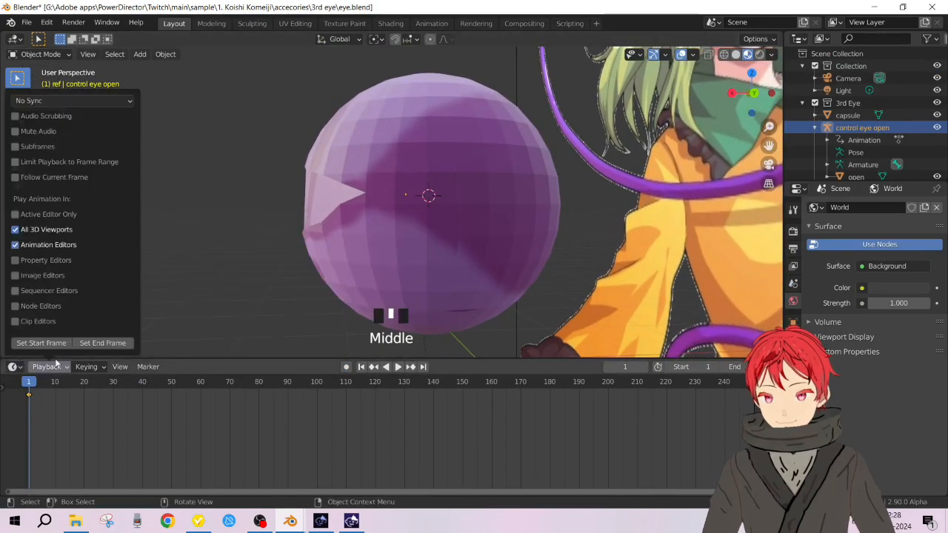
left_click(12, 367)
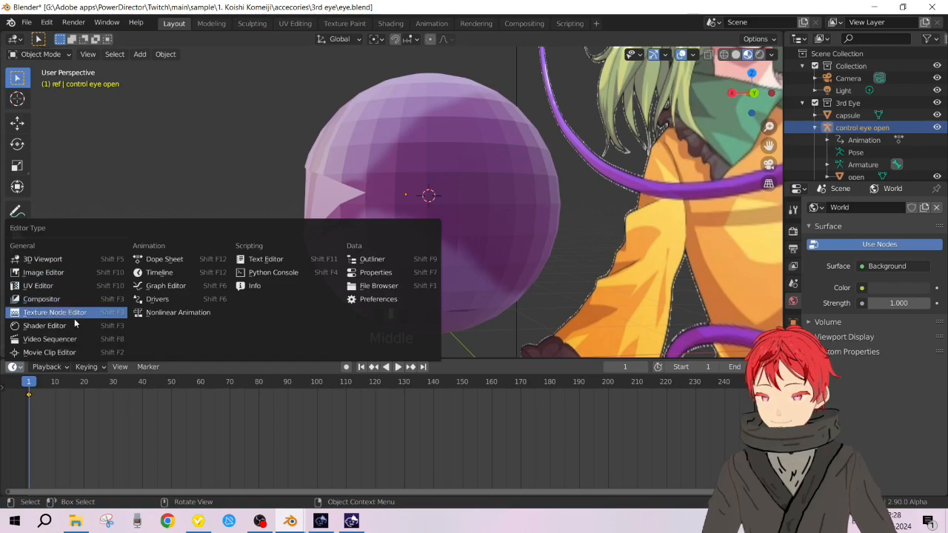
left_click(191, 272)
left_click(15, 367)
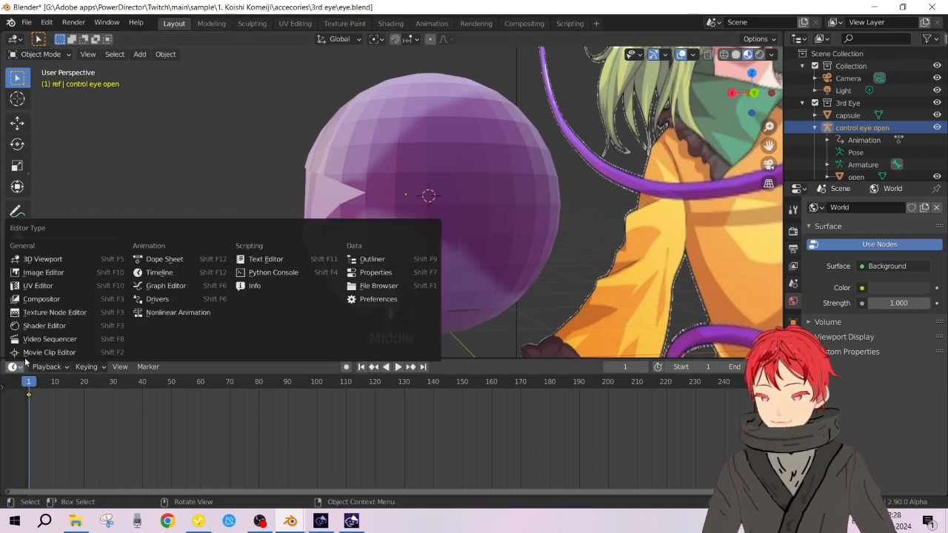
left_click(180, 263)
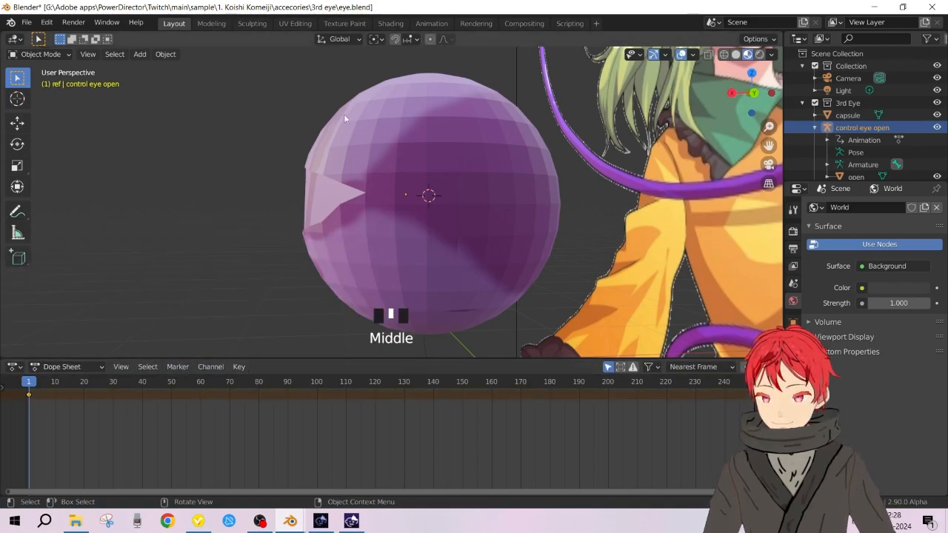
Check the editor used in the Animation workspace and set the Layout workspace's Dope Sheet to Action Editor mode
left_click(430, 23)
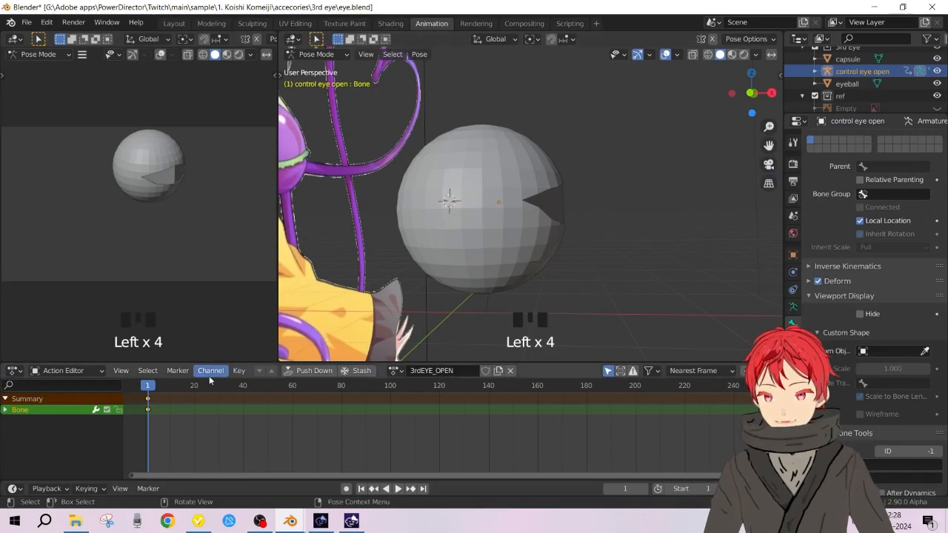
left_click(15, 370)
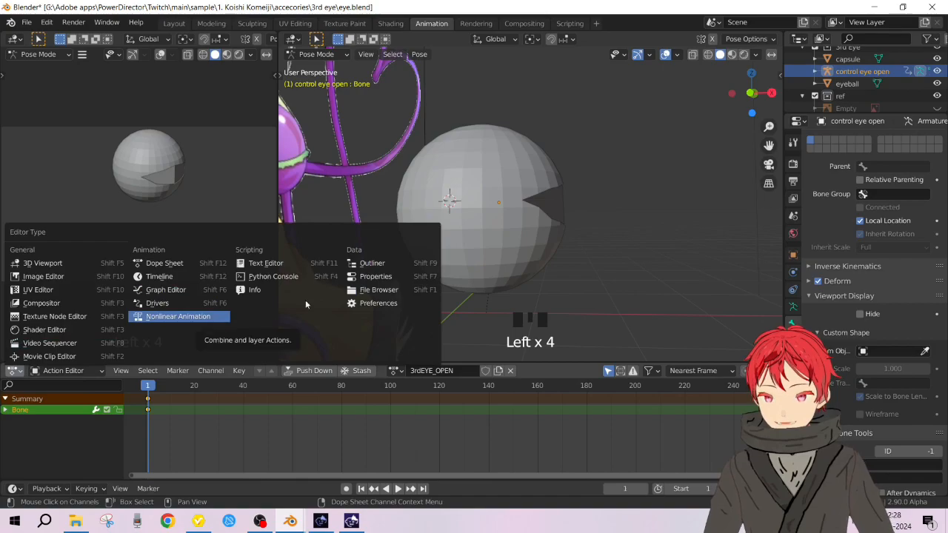
left_click(174, 23)
key("shift+F12")
left_click(66, 367)
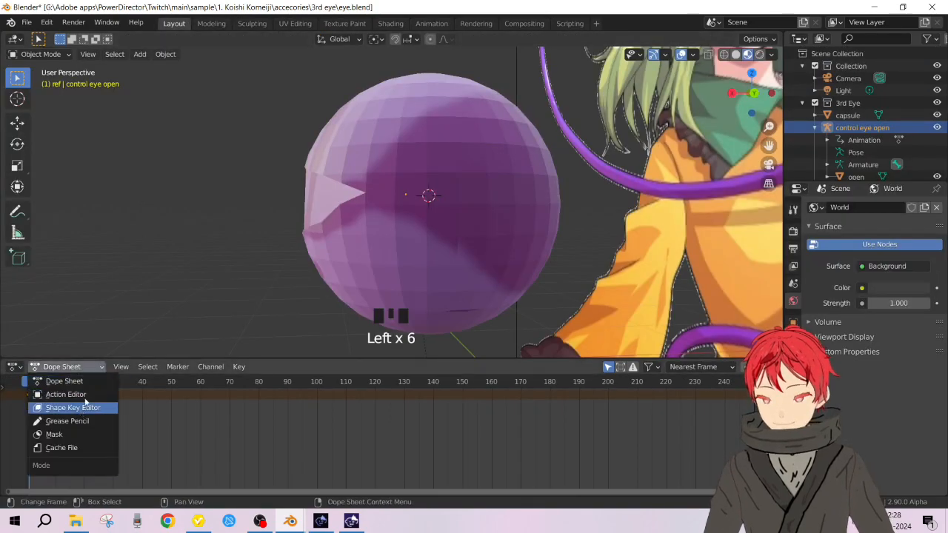
left_click(70, 394)
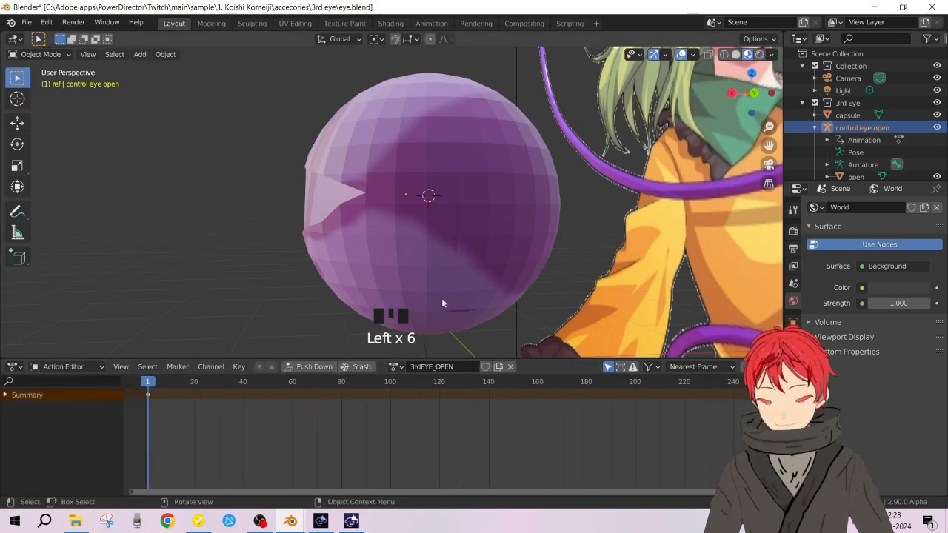
Move the playhead of the 3rdEYE_OPEN action to frame 60
scroll(425, 282, "down", 3)
middle_click_drag(514, 268, 482, 294)
left_click_drag(150, 382, 292, 386)
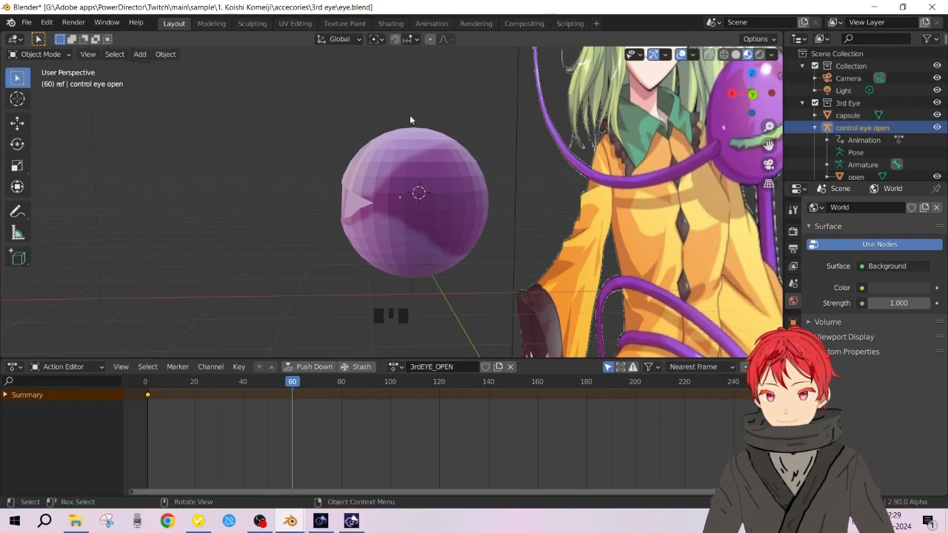
Try rotating the control eye open armature, insert a Rotation keyframe at frame 60, and scrub back to frame 0
key("r")
left_click(530, 127)
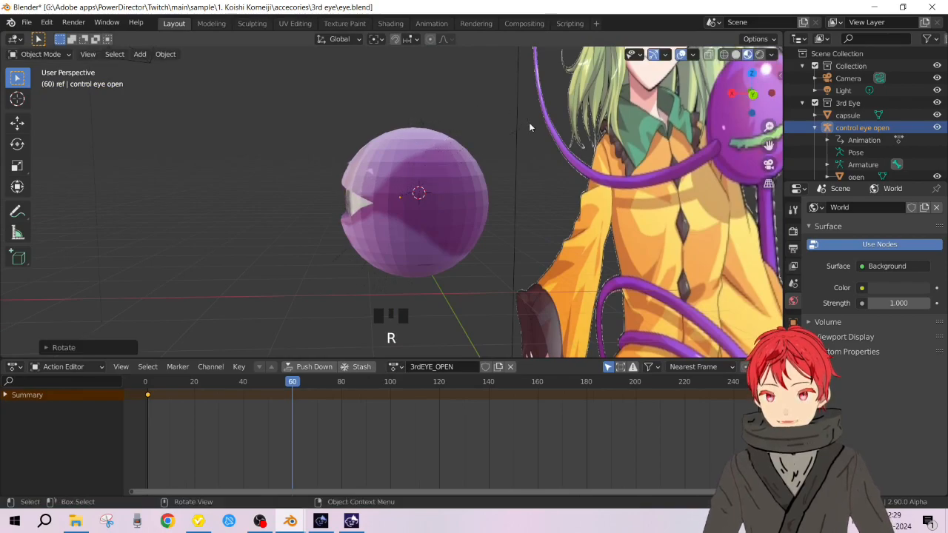
key("r")
left_click(445, 155)
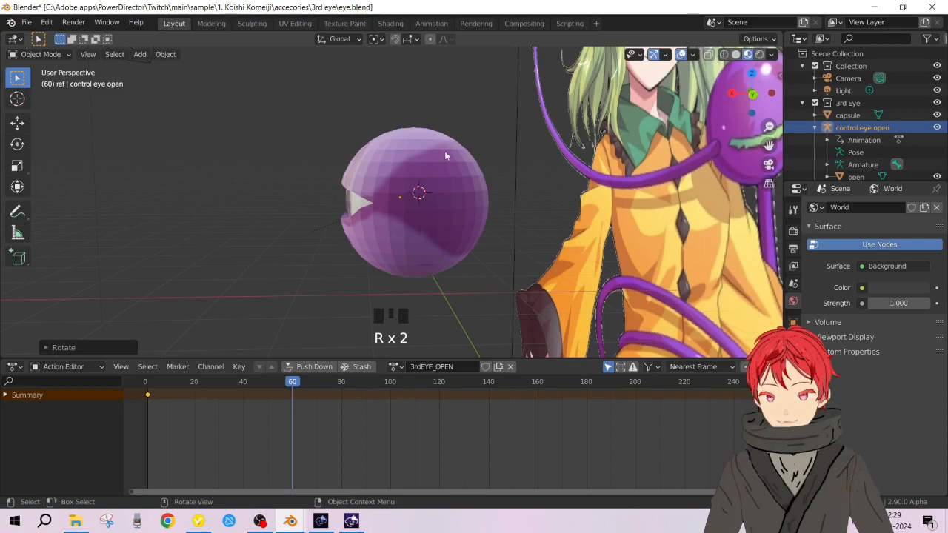
key("i")
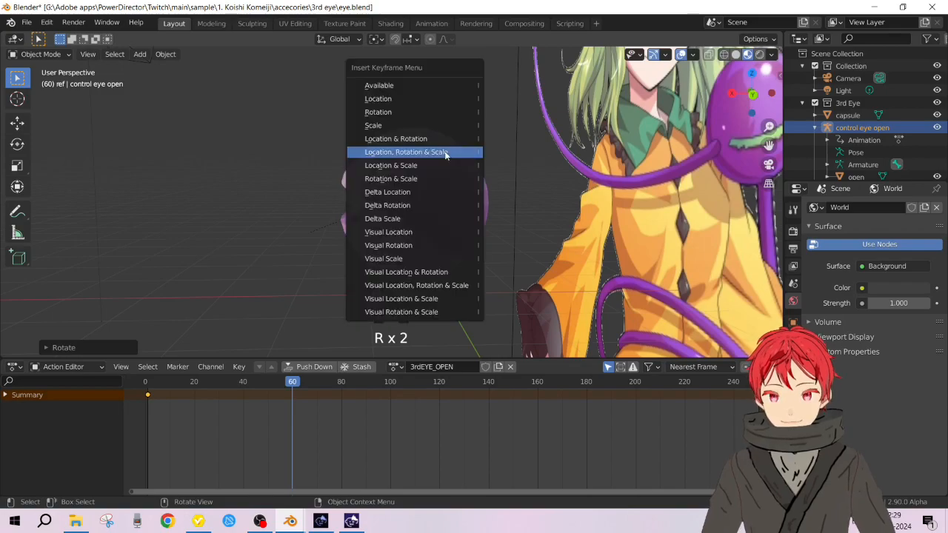
left_click(430, 112)
left_click(283, 382)
left_click_drag(281, 383, 143, 390)
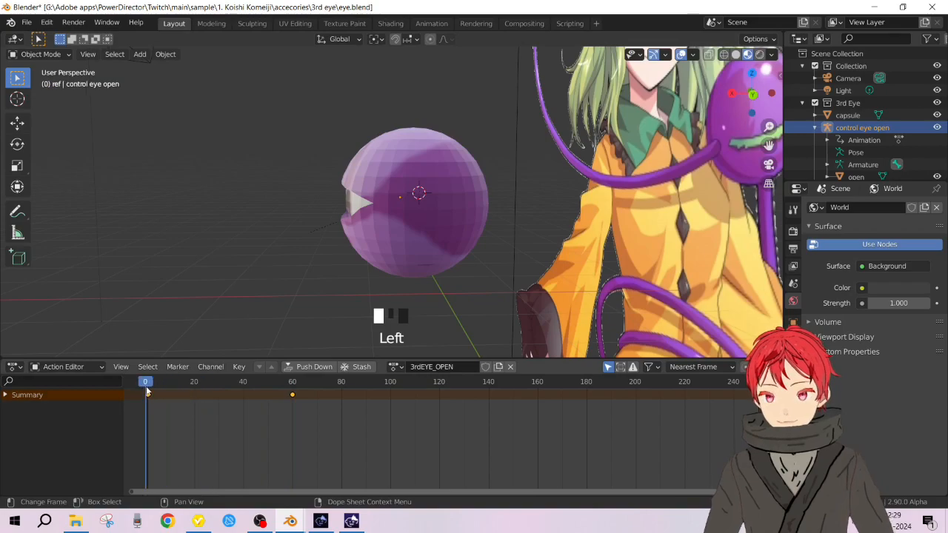
Undo the armature's rotation, its frame 60 keyframe and the playhead moves
key("ctrl+z")
key("ctrl+z")
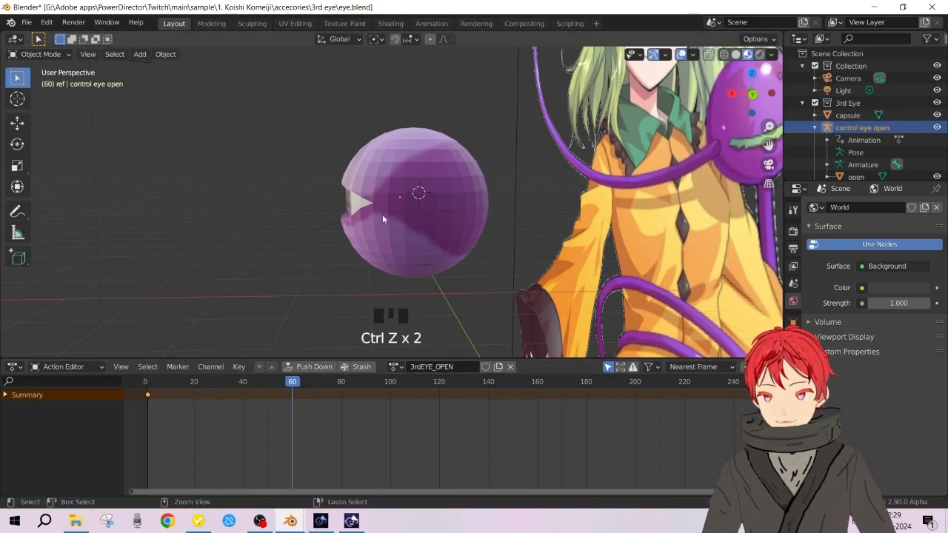
key("ctrl+z")
key("ctrl+z")
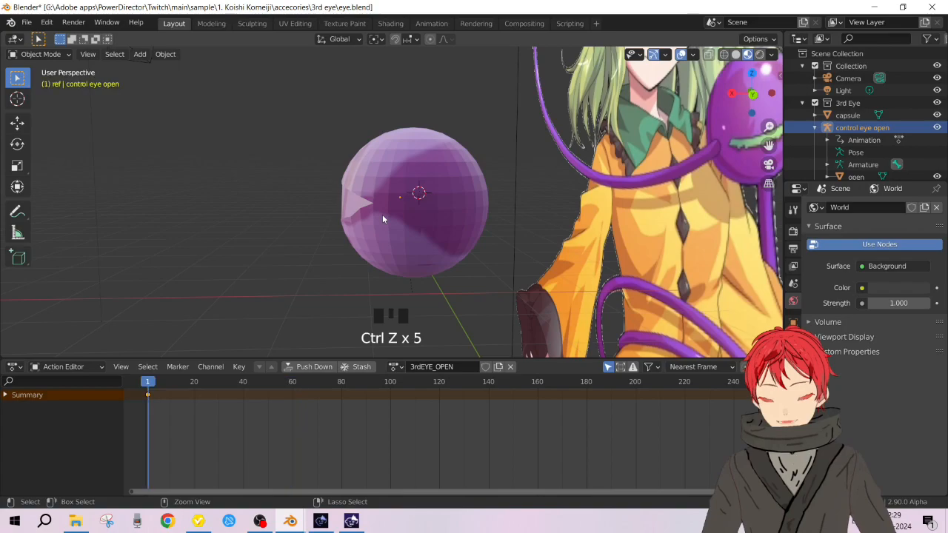
Set the animation editor's mode from Action Editor back to Dope Sheet
left_click(67, 366)
left_click(56, 380)
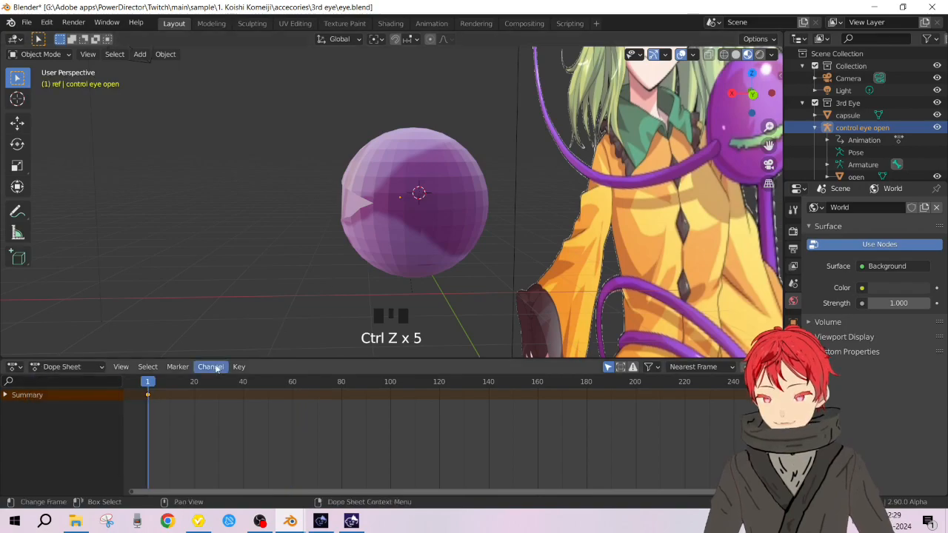
middle_click_drag(371, 175, 407, 177)
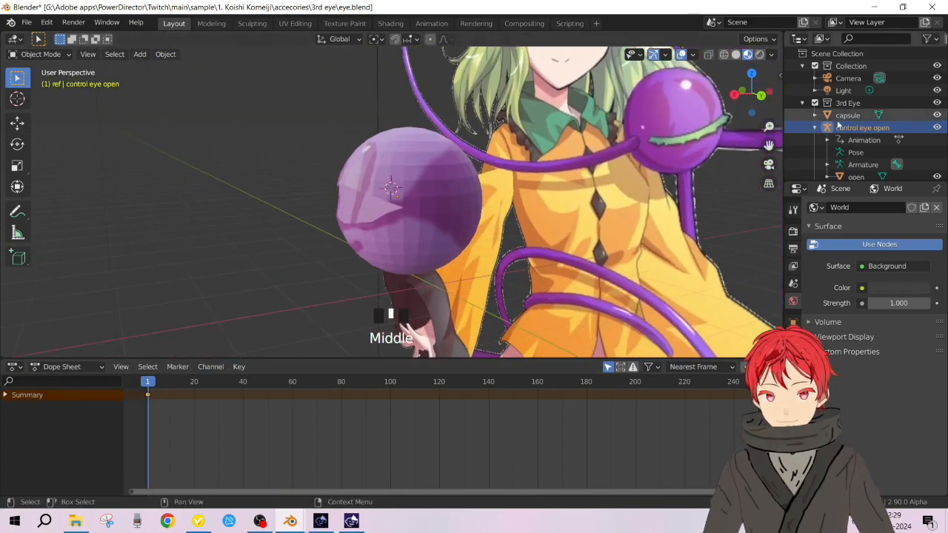
middle_click_drag(399, 243, 370, 229)
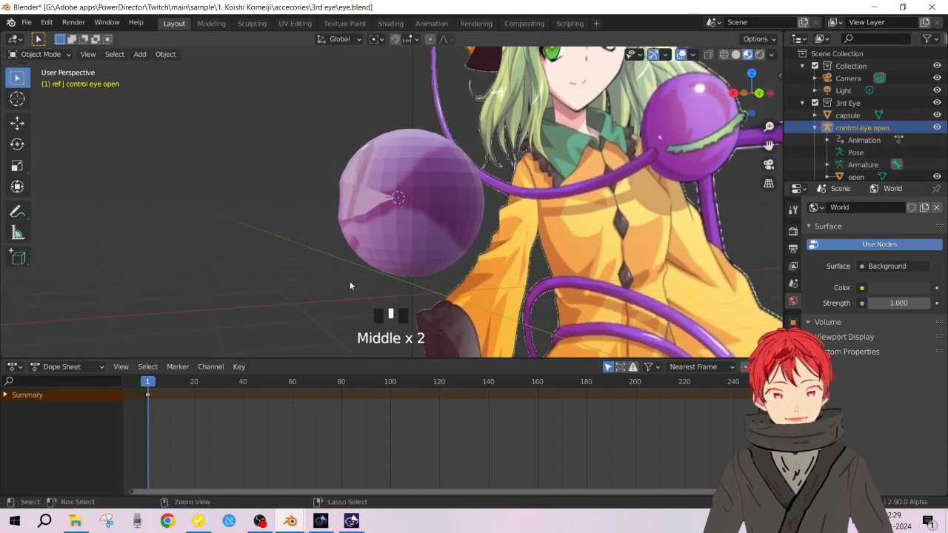
Undo the earlier edits until the control eye open armature is back in Pose Mode
key("ctrl+z")
key("ctrl+z")
key("ctrl+z")
key("ctrl+z")
key("ctrl+z")
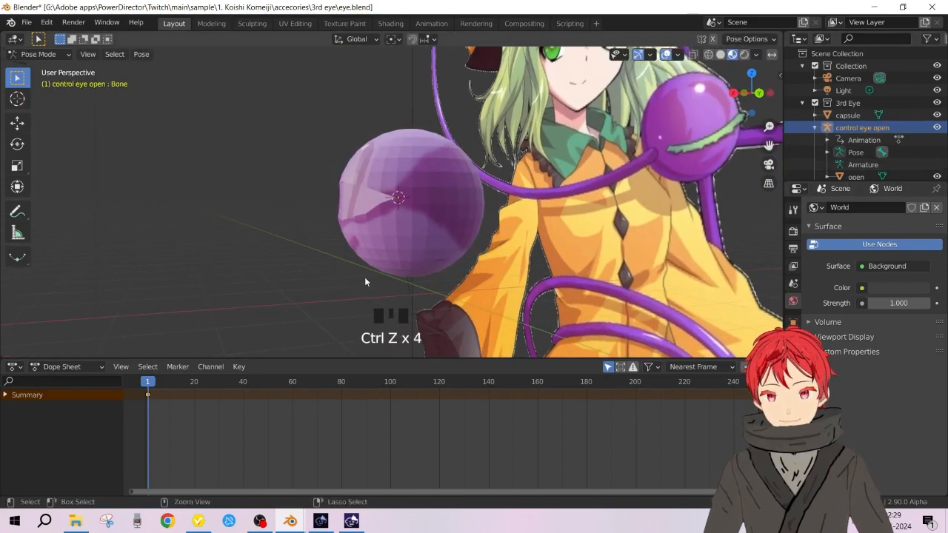
key("ctrl+z")
key("ctrl+z")
key("ctrl+z")
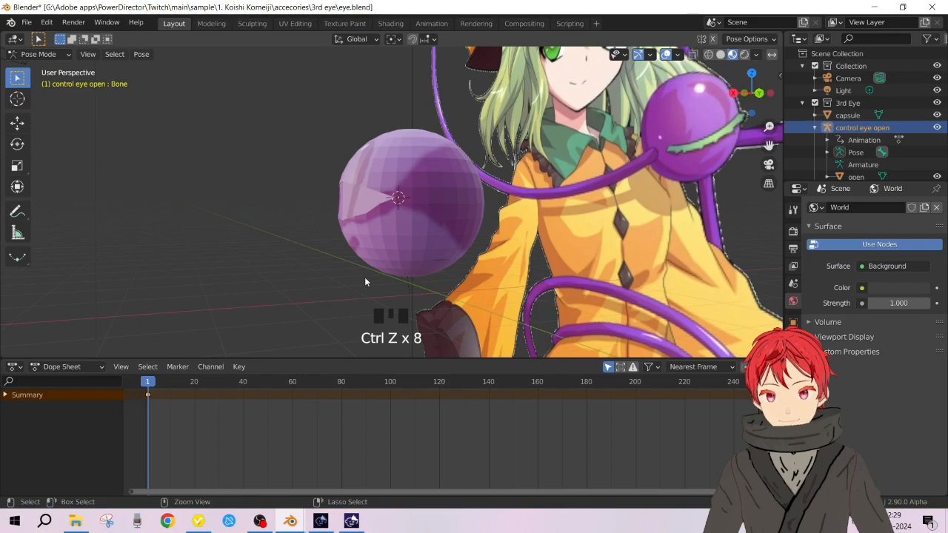
Delete the remaining keyframe from the Dope Sheet and place the playhead on frame 1
key("Left")
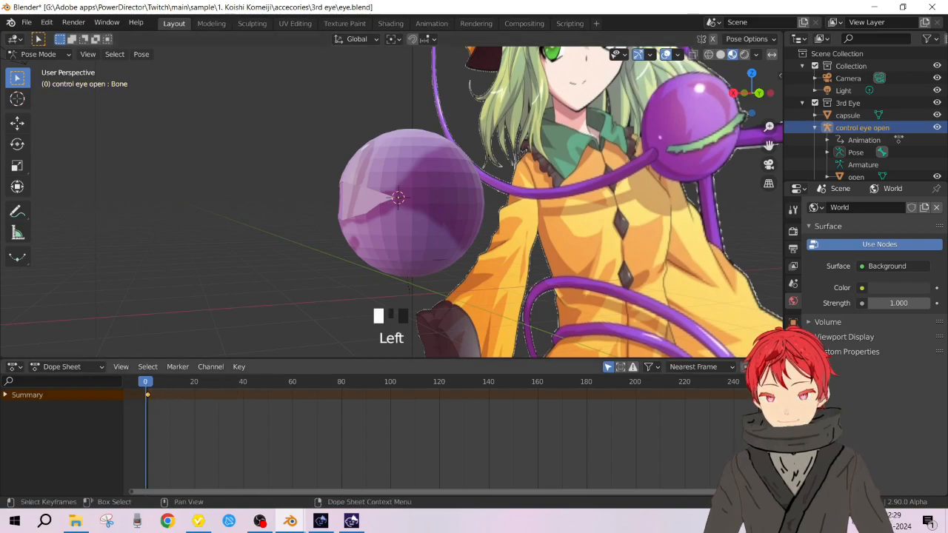
key("x")
left_click(182, 404)
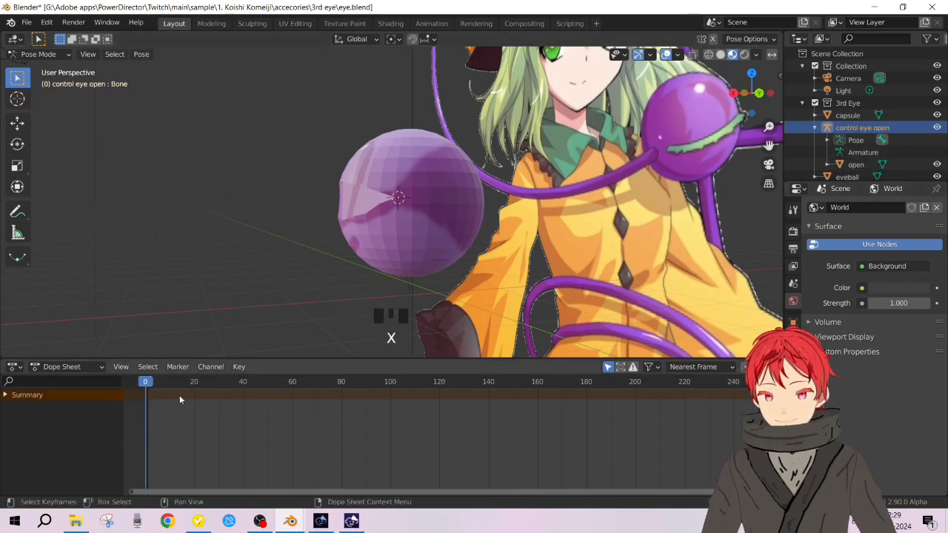
left_click(148, 384)
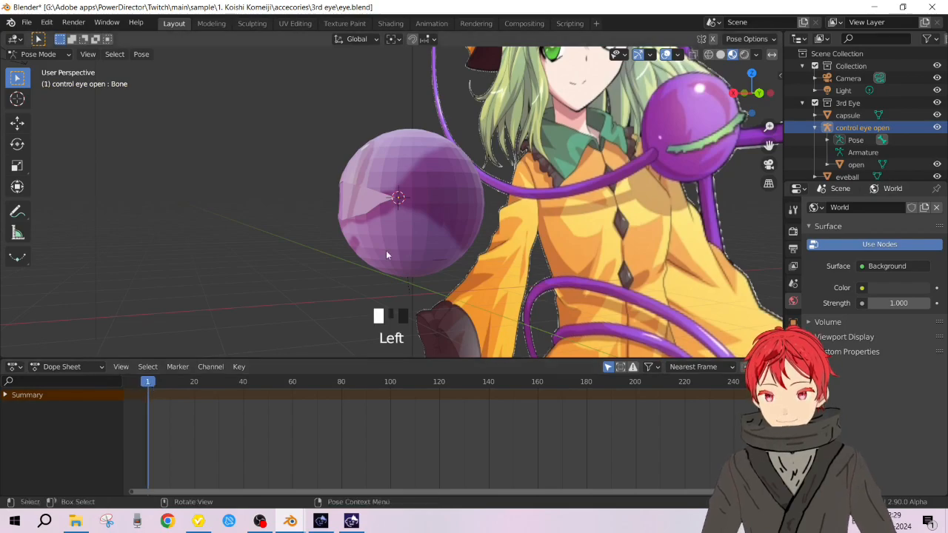
Show the viewport in Wireframe shading and enter Edit Mode on the control eye open armature
middle_click_drag(401, 231, 412, 207)
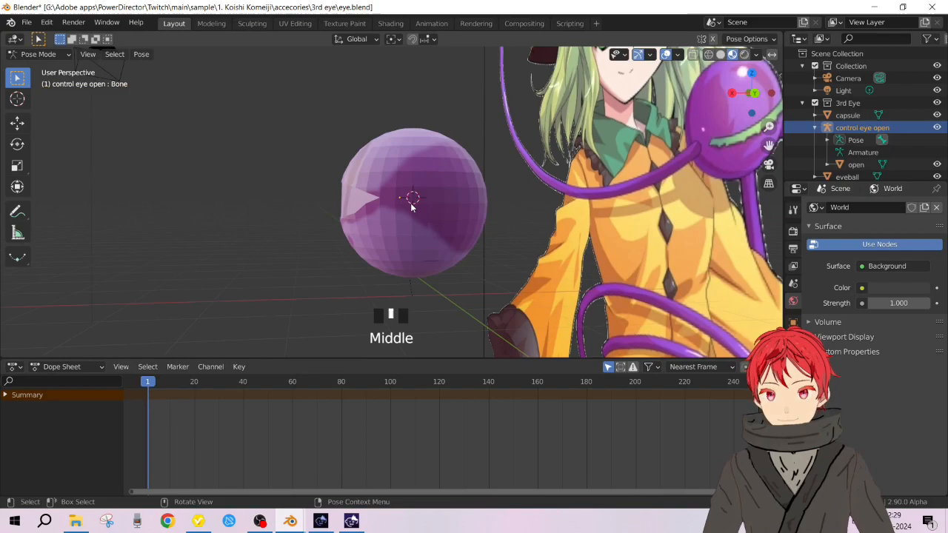
key("z")
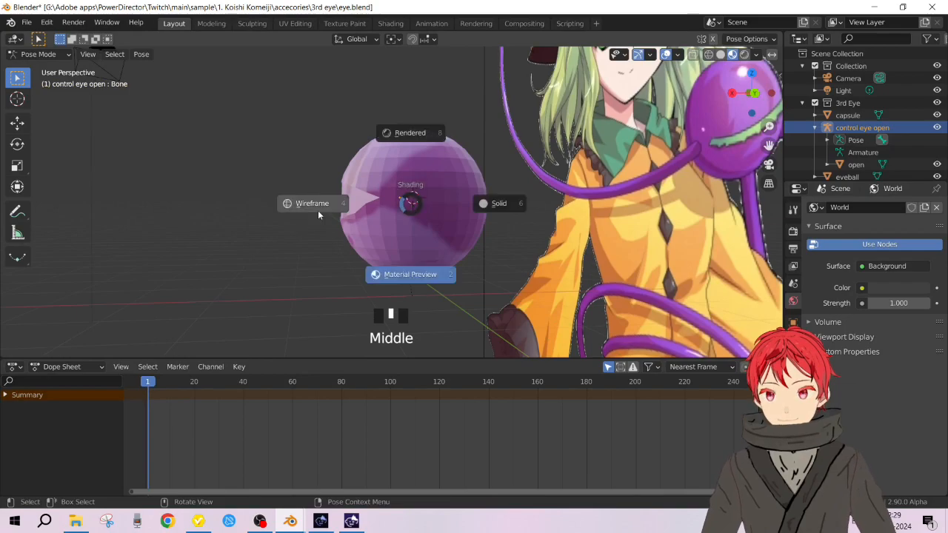
key("z")
middle_click_drag(388, 201, 362, 209)
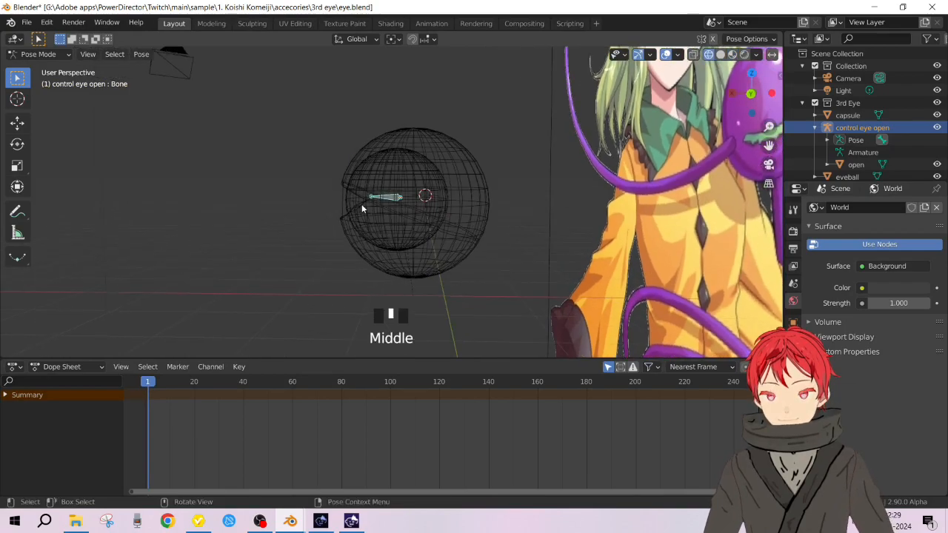
left_click(370, 196)
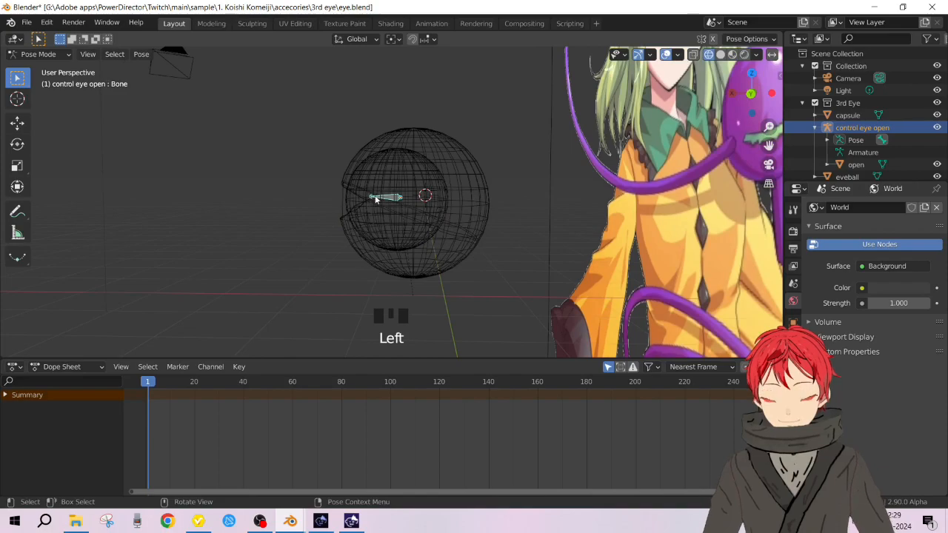
key("Tab")
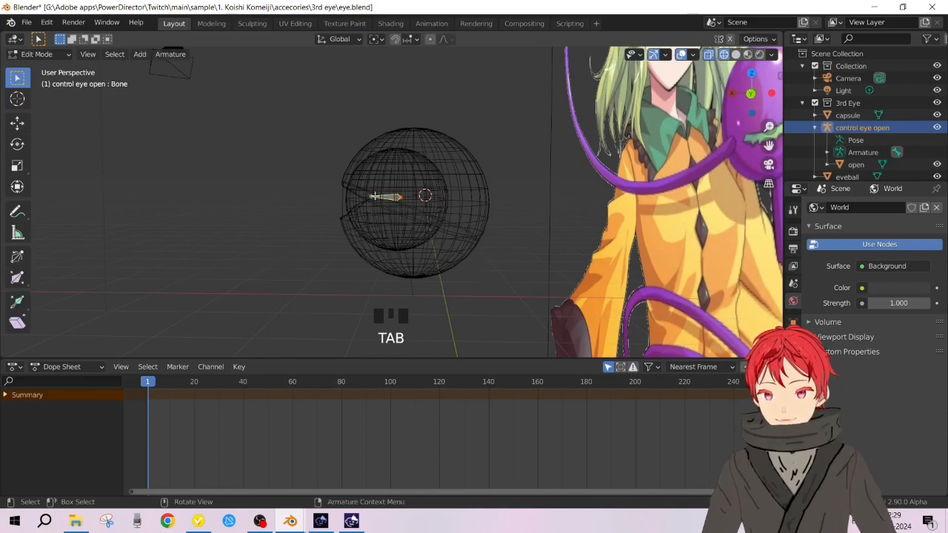
Extrude a second bone about 0.19 m long from the tip of the existing bone toward the eye opening
left_click(378, 215)
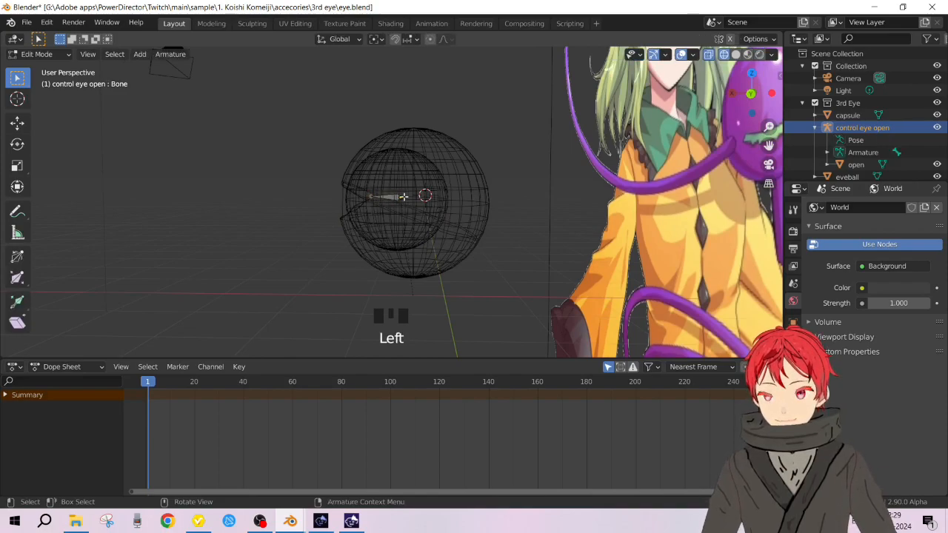
left_click(400, 197)
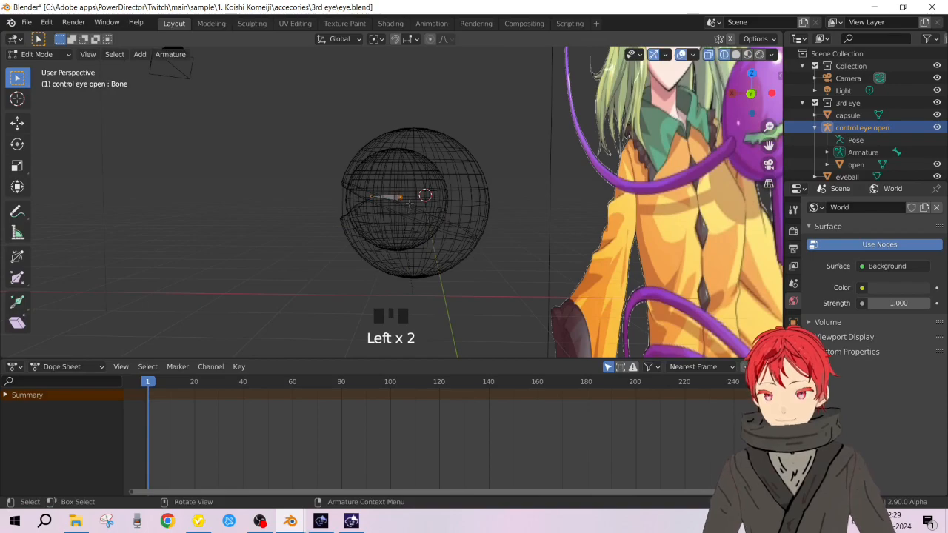
scroll(401, 195, "up", 7)
scroll(421, 192, "down", 1)
scroll(421, 193, "down", 1)
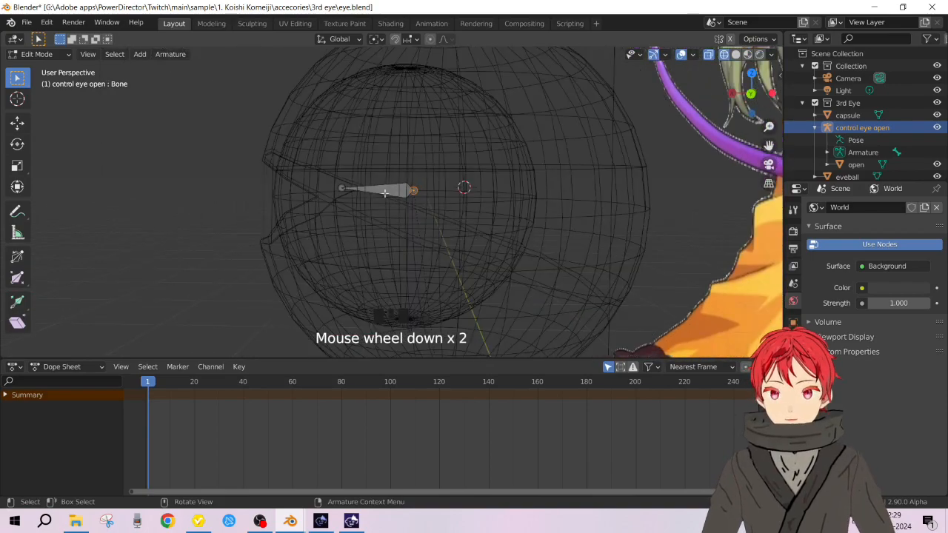
left_click(340, 188)
key("e")
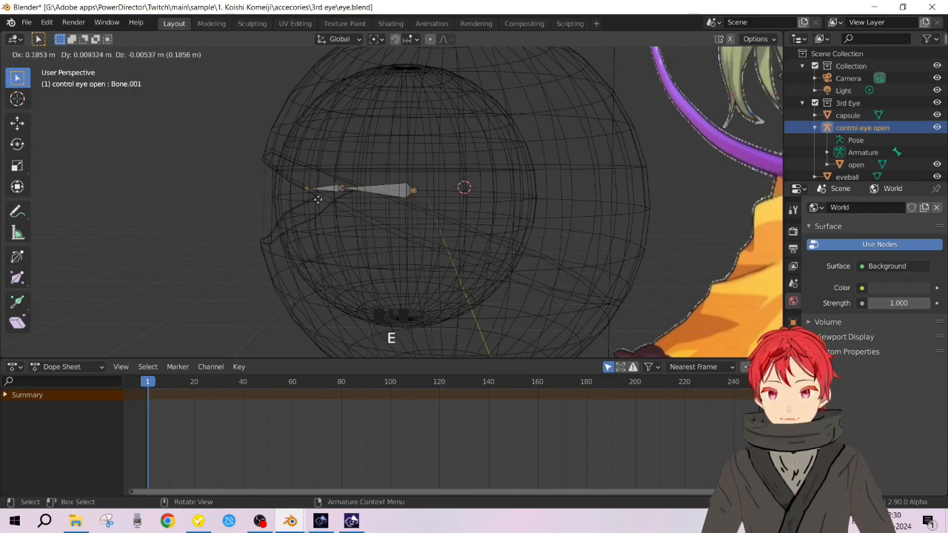
left_click(317, 199)
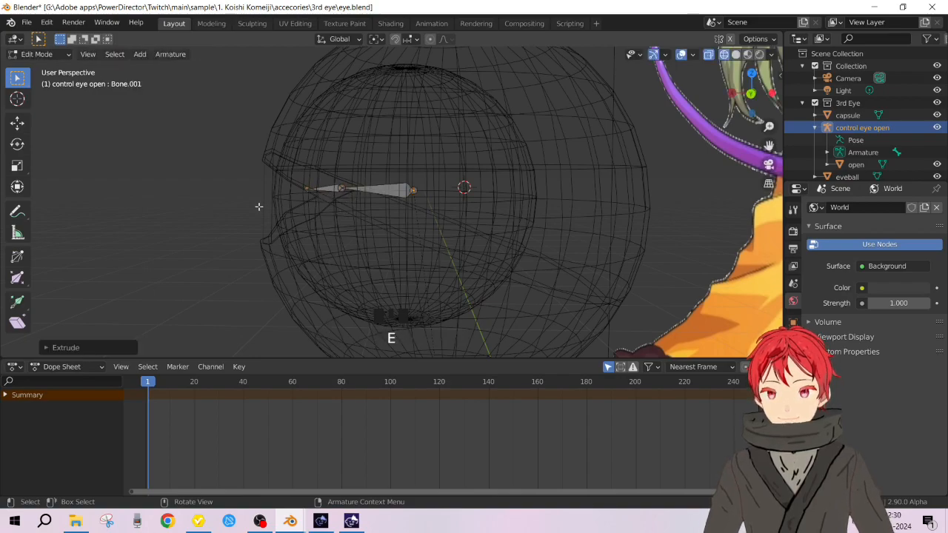
Return the armature to Pose Mode and display the viewport in Solid shading
key("Tab")
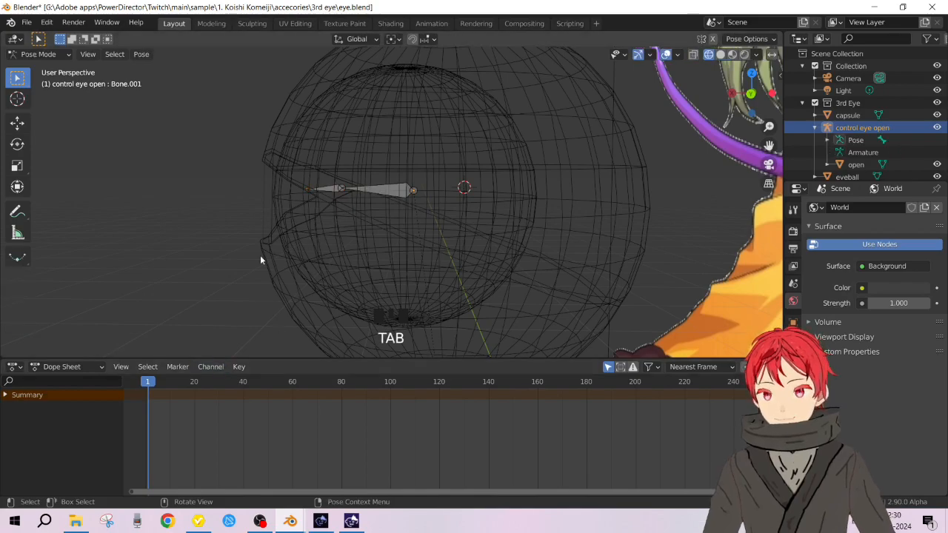
key("z")
left_click(402, 215)
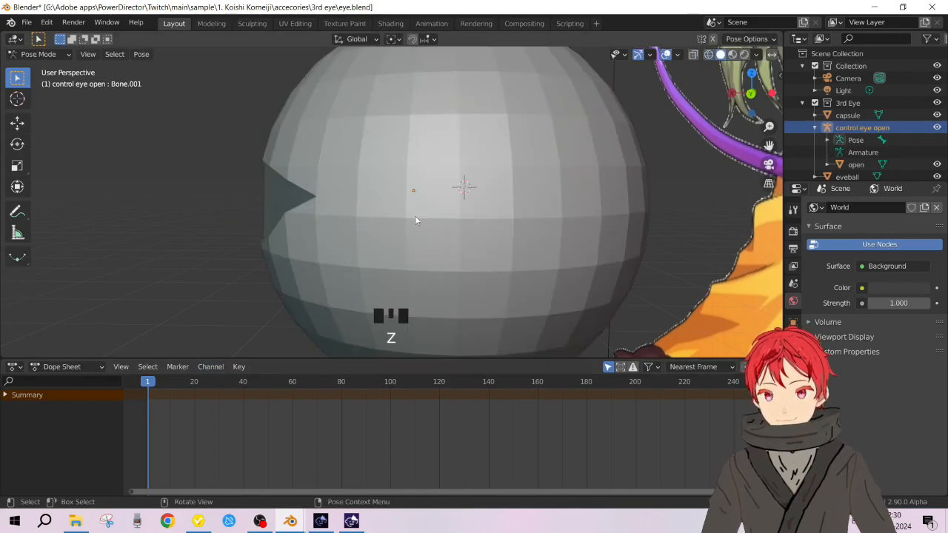
scroll(415, 215, "down", 5)
scroll(398, 198, "up", 3)
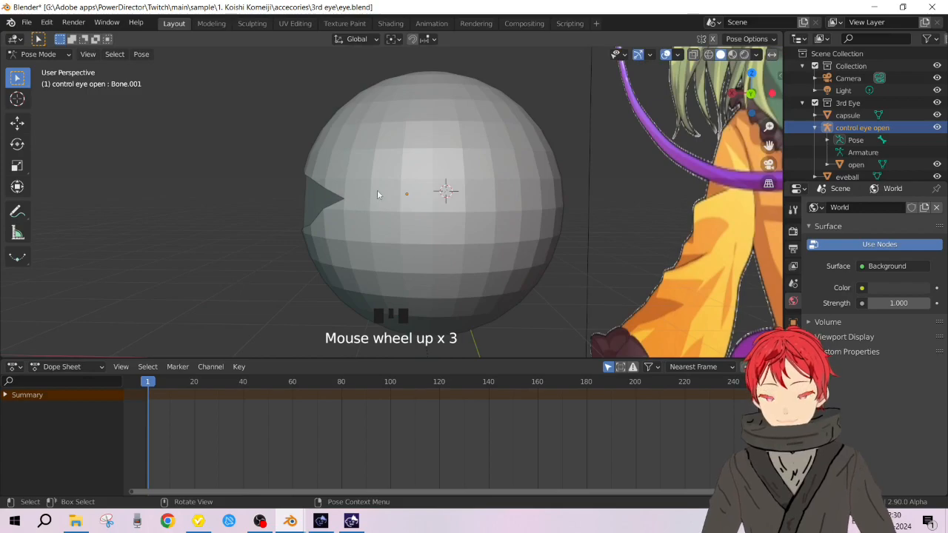
Switch to the Animation workspace
left_click(391, 27)
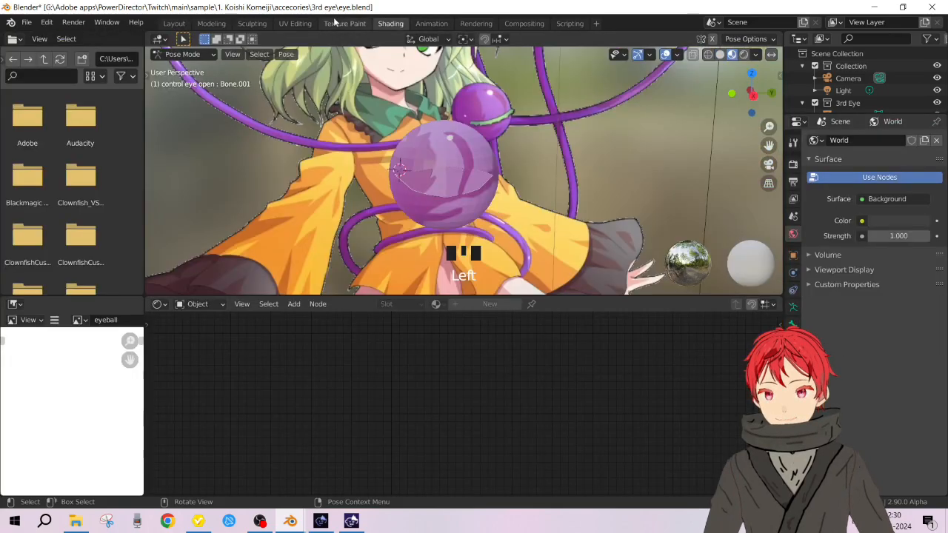
left_click(345, 25)
left_click(392, 24)
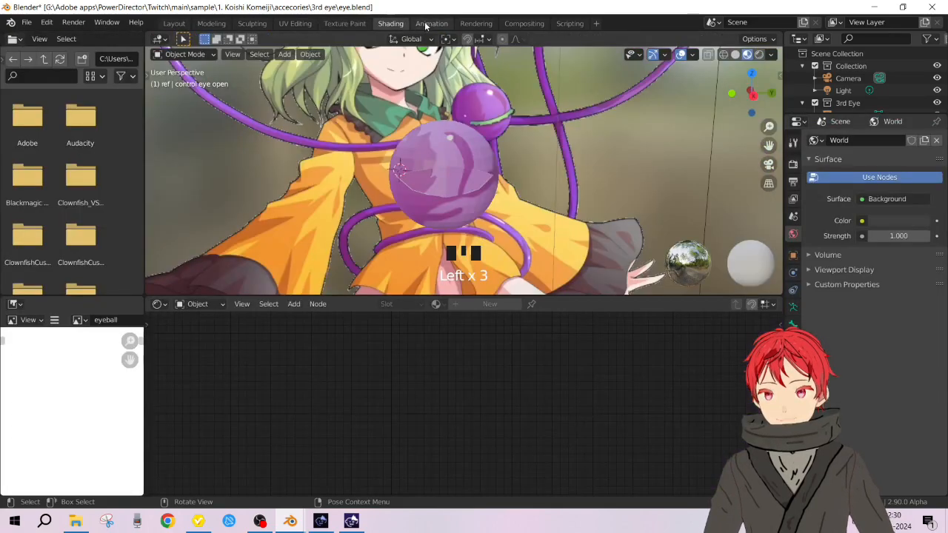
left_click(430, 24)
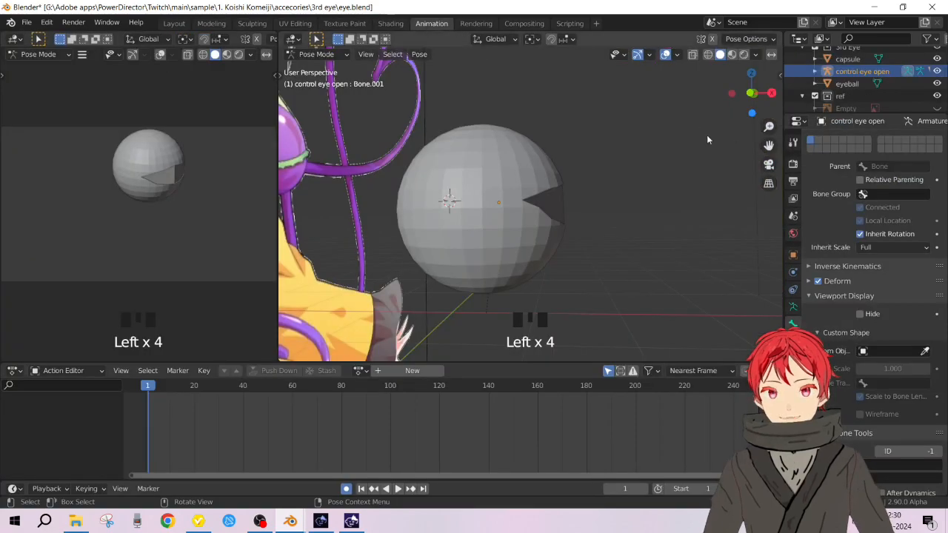
Hide the capsule and eyeball objects of the 3rd Eye collection in the viewport
scroll(911, 88, "up", 2)
left_click(936, 78)
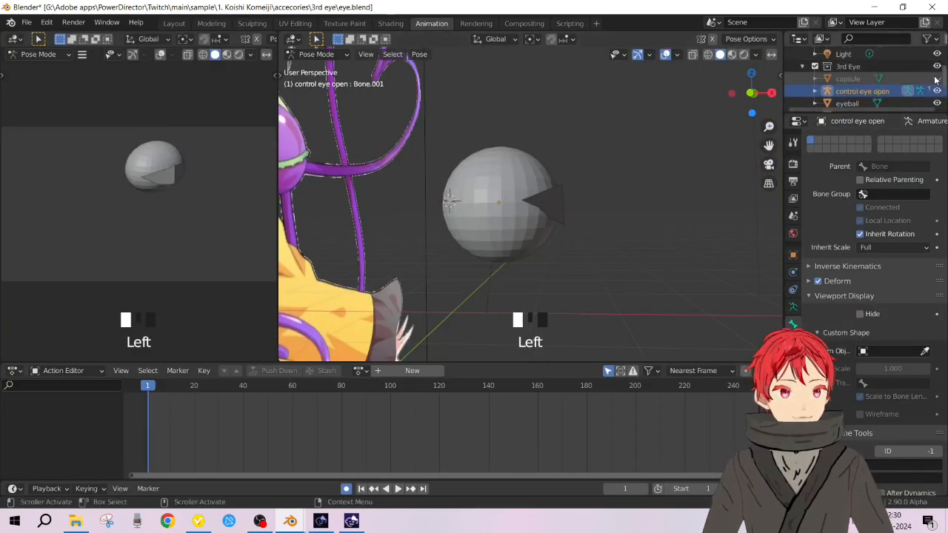
scroll(935, 81, "down", 2)
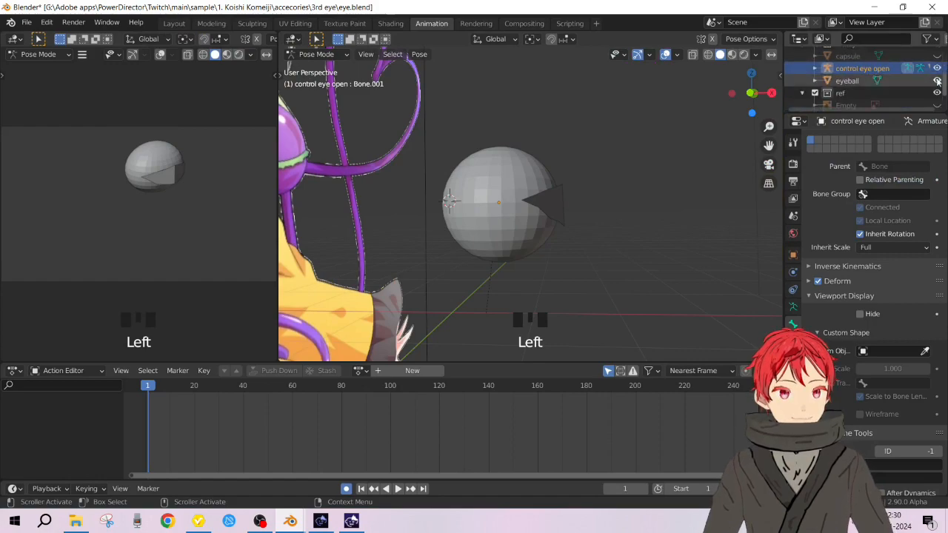
left_click(936, 79)
scroll(525, 175, "up", 3)
Try rotating the newly extruded bone to test its effect on the open mesh, and undo the rotation
middle_click_drag(526, 176, 547, 220)
left_click(560, 206)
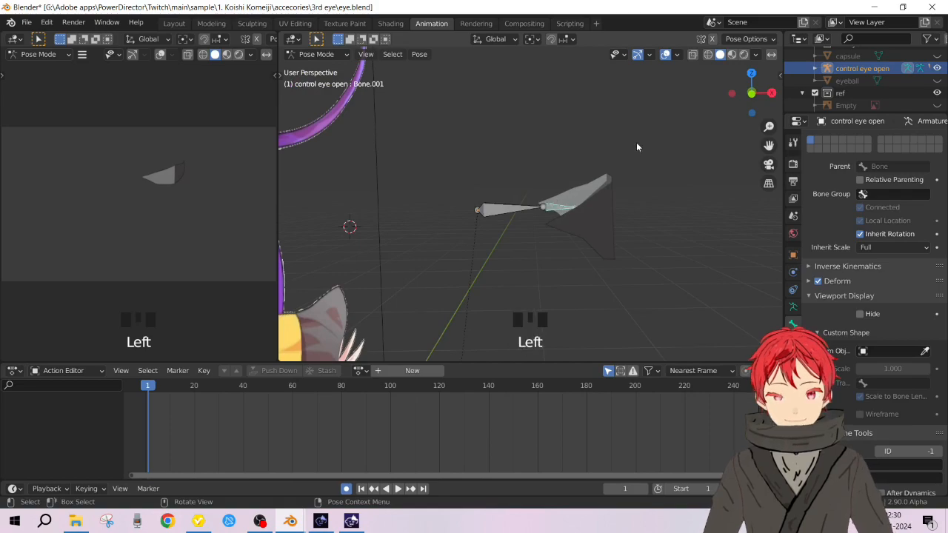
key("r")
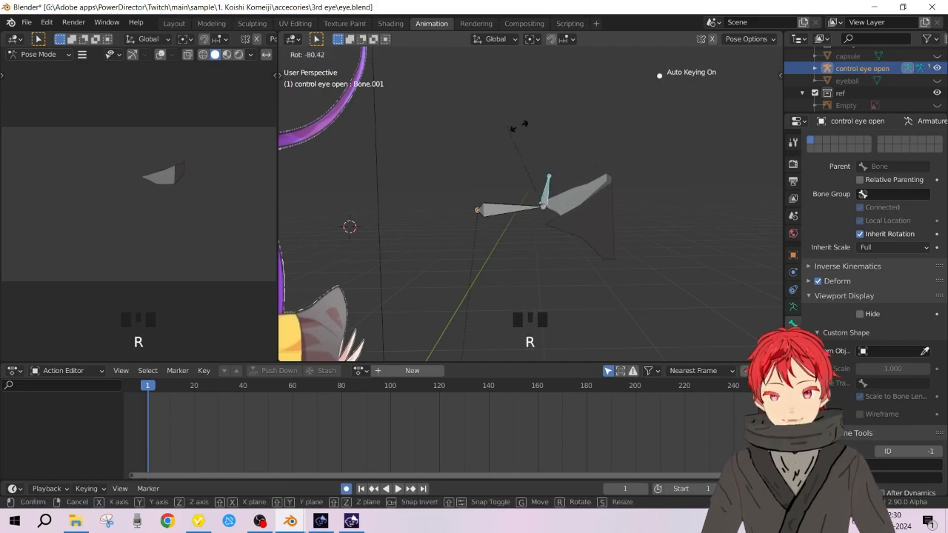
left_click(657, 159)
key("ctrl+z")
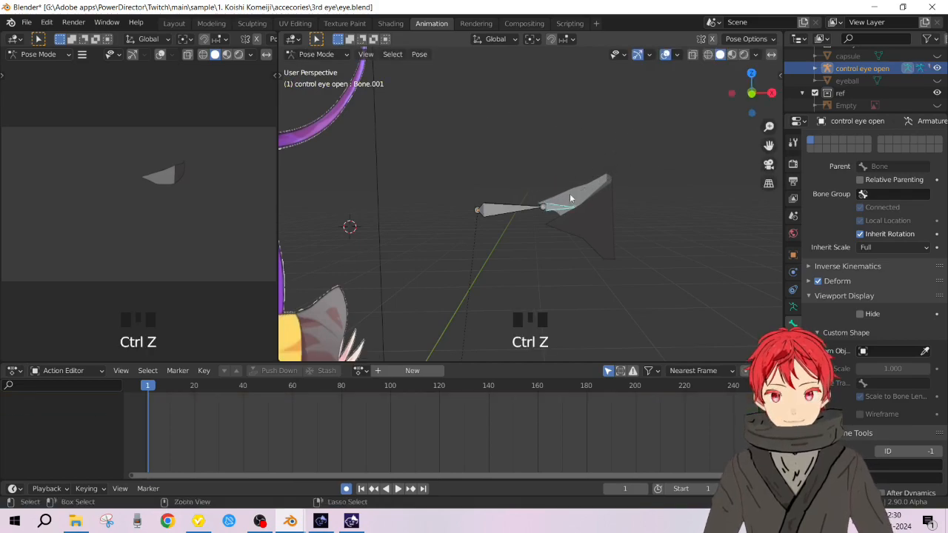
Try rotating the root bone of the control eye open armature, and undo the rotation
left_click(517, 211)
key("r")
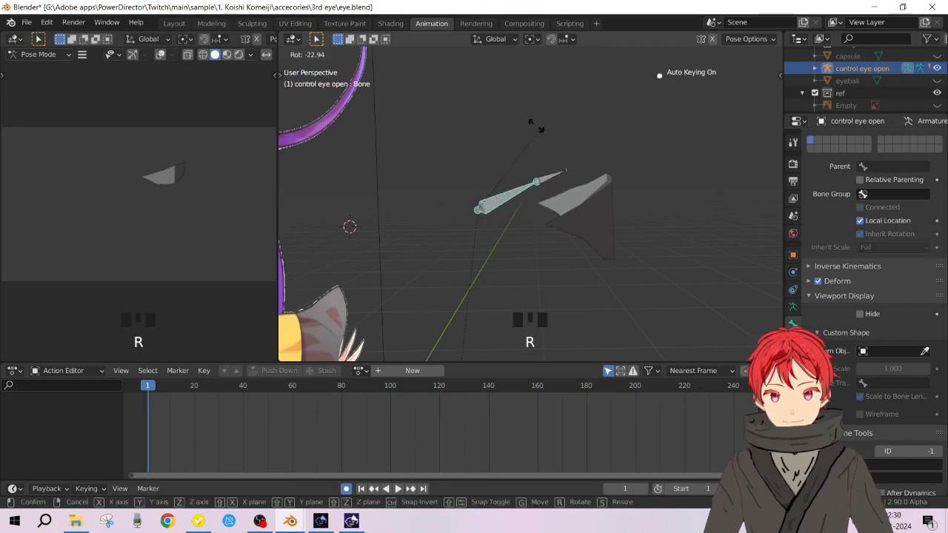
left_click(541, 163)
key("ctrl+z")
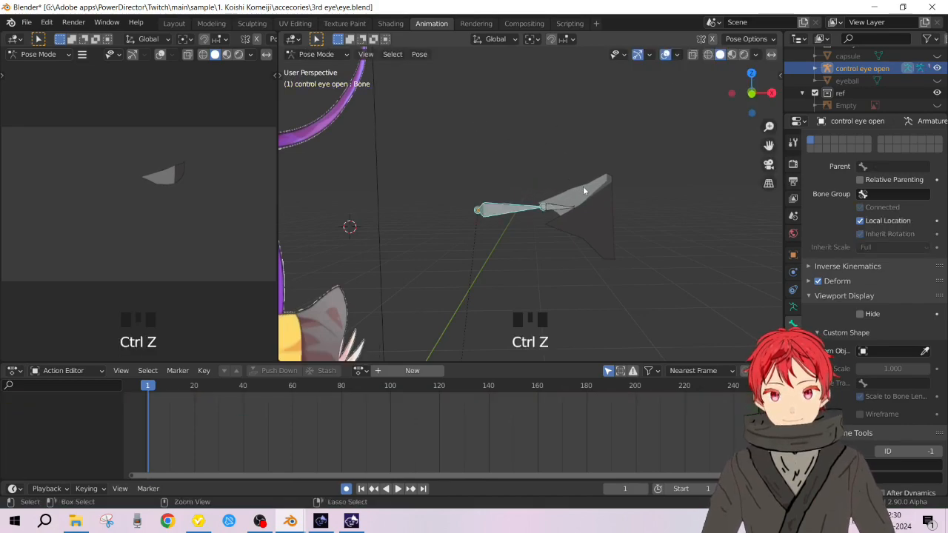
Select the end bone and assign the existing 3rdEYE_OPEN action to the control eye open armature
left_click(560, 211)
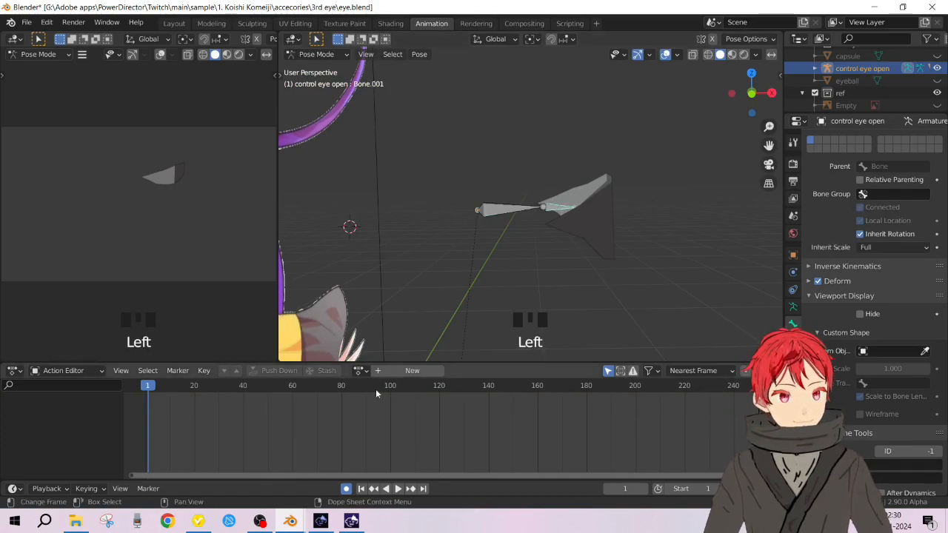
left_click(361, 371)
left_click(414, 248)
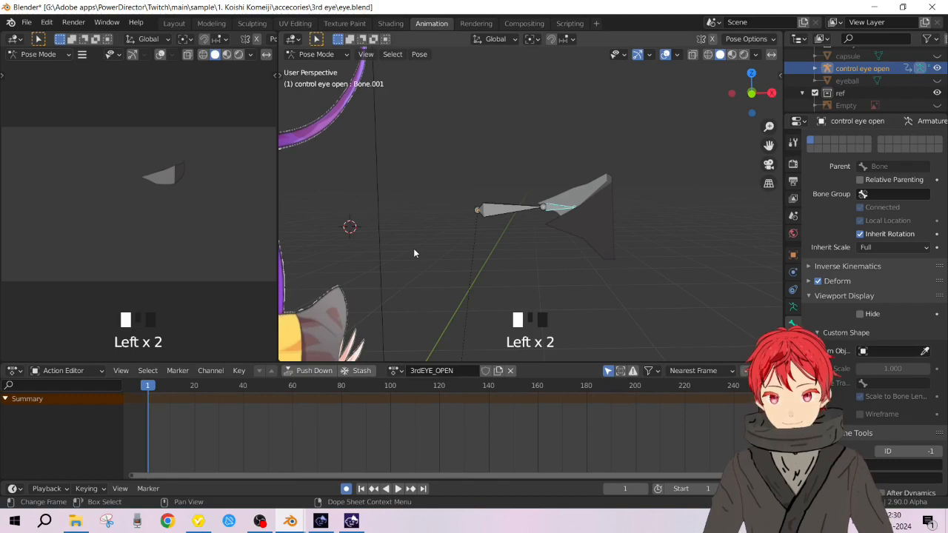
Look through the end bone's properties, including its relations, deform and viewport display settings
left_click(792, 274)
left_click(794, 290)
left_click(792, 323)
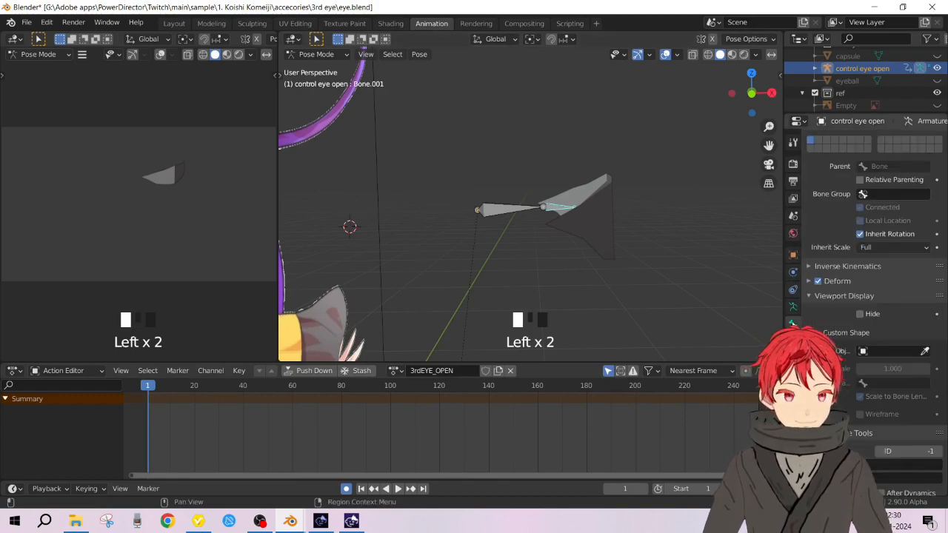
scroll(839, 86, "down", 1)
scroll(860, 81, "up", 2)
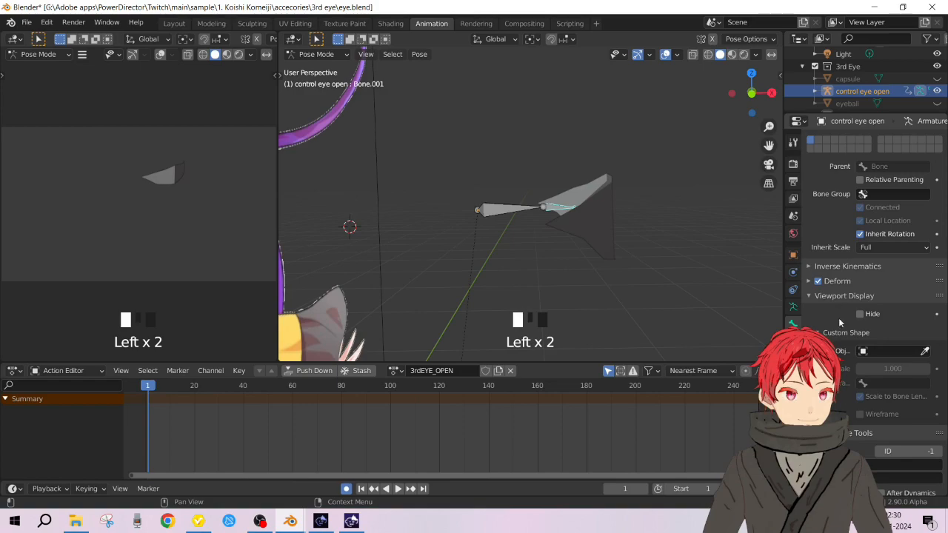
scroll(849, 414, "down", 3)
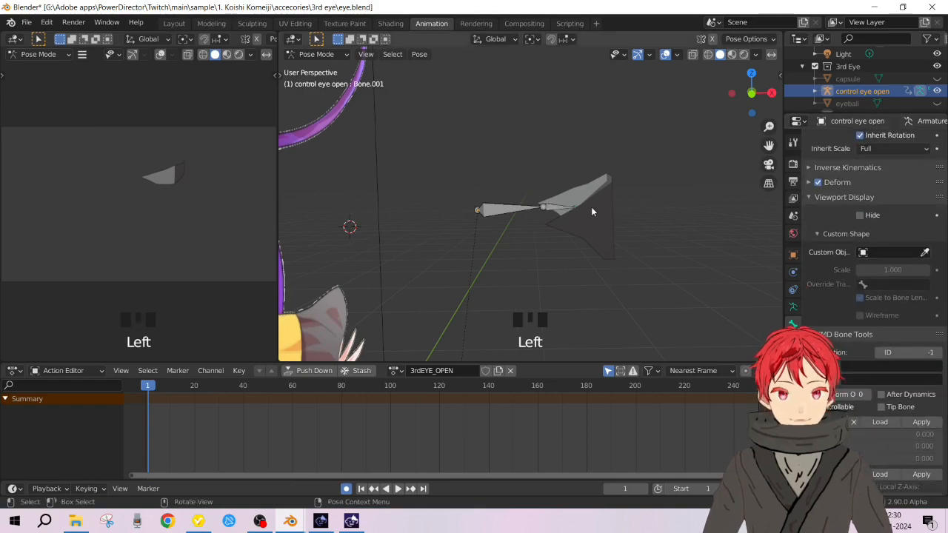
key("Tab")
key("Tab")
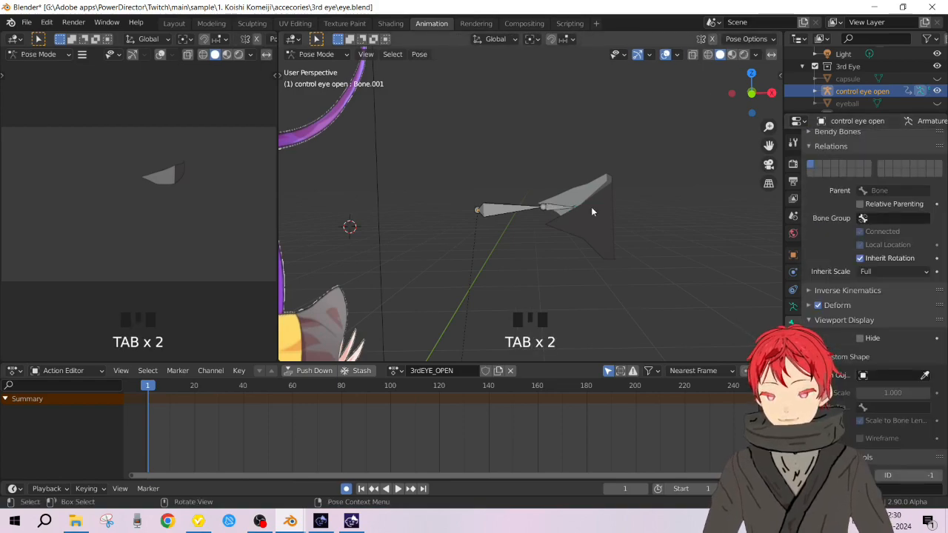
Return to the Layout workspace and show the hidden capsule and eyeball objects of the 3rd Eye collection
left_click(174, 23)
scroll(346, 174, "up", 3)
scroll(346, 173, "down", 3)
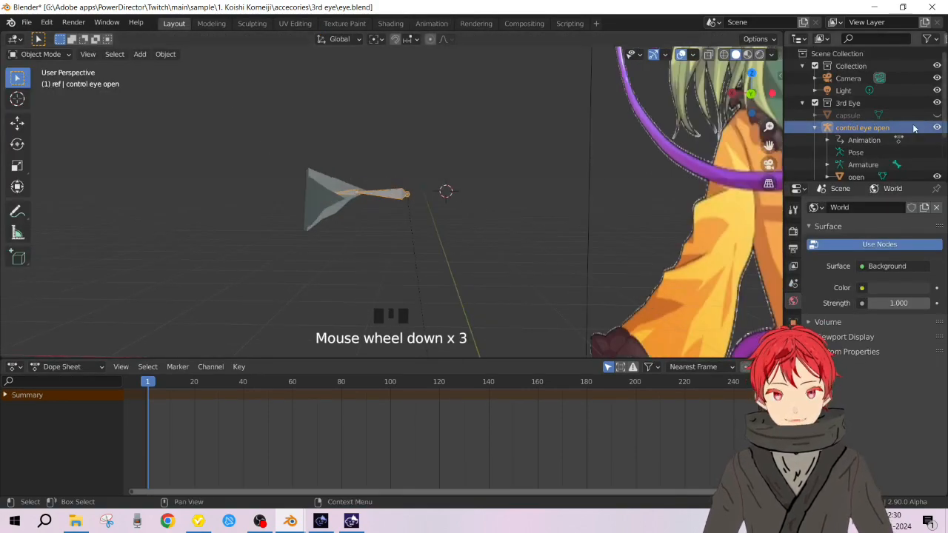
left_click(937, 116)
scroll(922, 137, "down", 2)
left_click(936, 131)
middle_click_drag(288, 192, 404, 194)
scroll(892, 130, "up", 2)
scroll(894, 131, "down", 2)
scroll(894, 131, "up", 2)
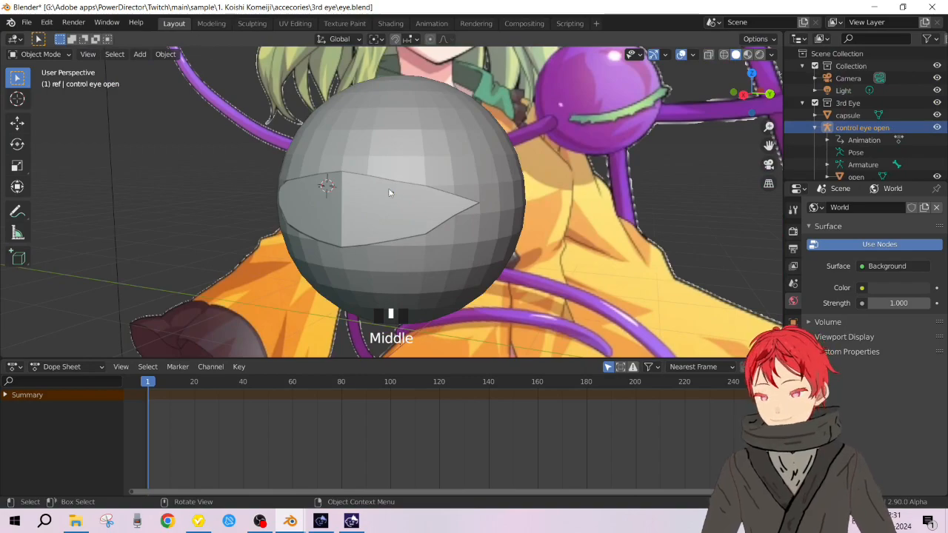
Close the eye.blend project and bring the main.blend character project to the front
left_click(932, 7)
left_click(511, 283)
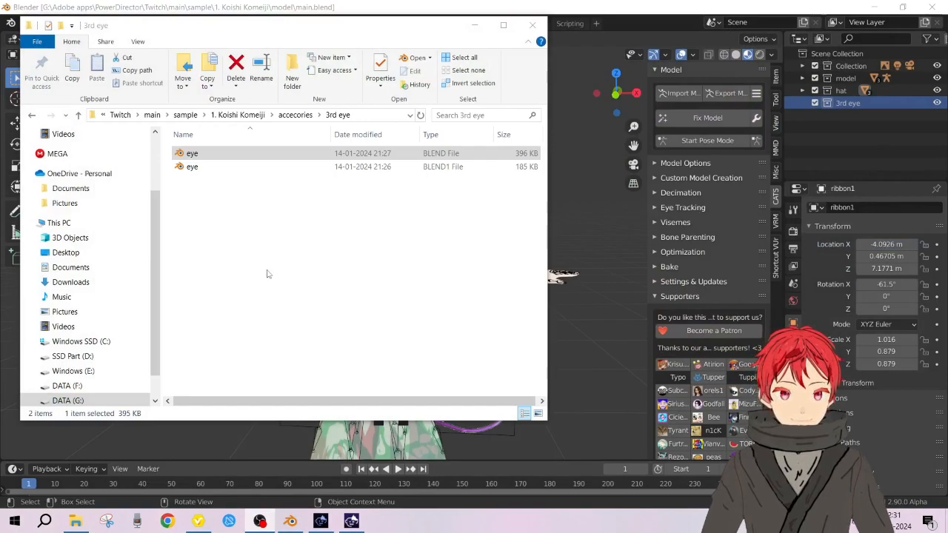
left_click(247, 256)
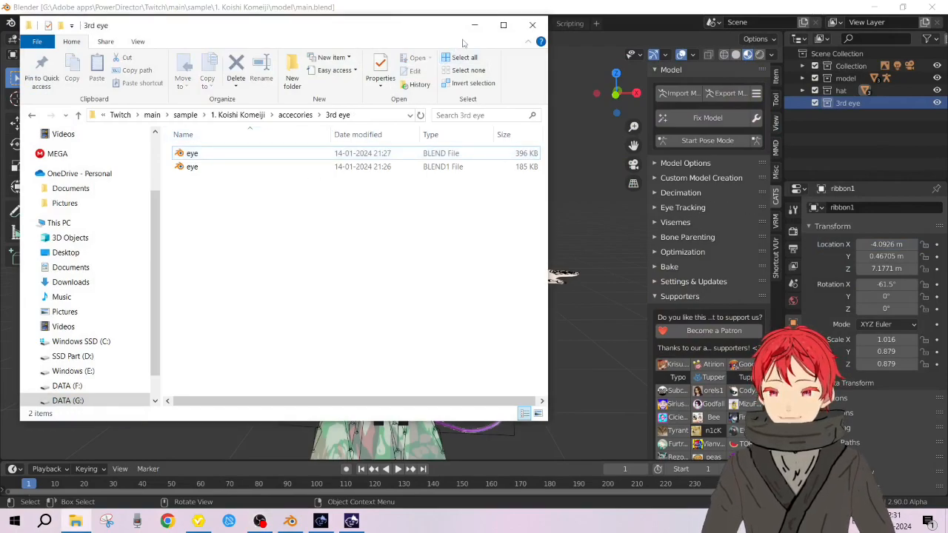
left_click(236, 444)
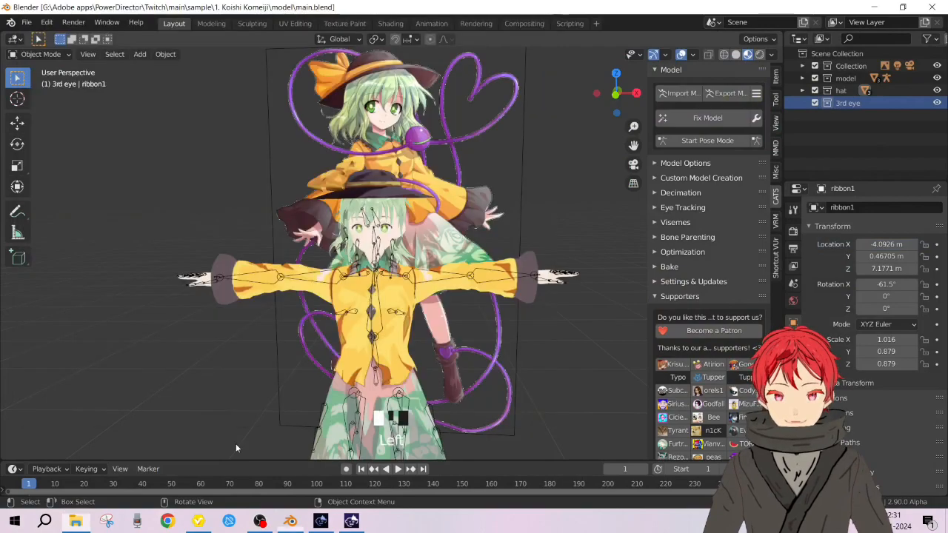
Select the character's Body mesh and put it in Edit Mode with the sleeves and skirt in view
middle_click_drag(441, 369, 427, 200, "shift")
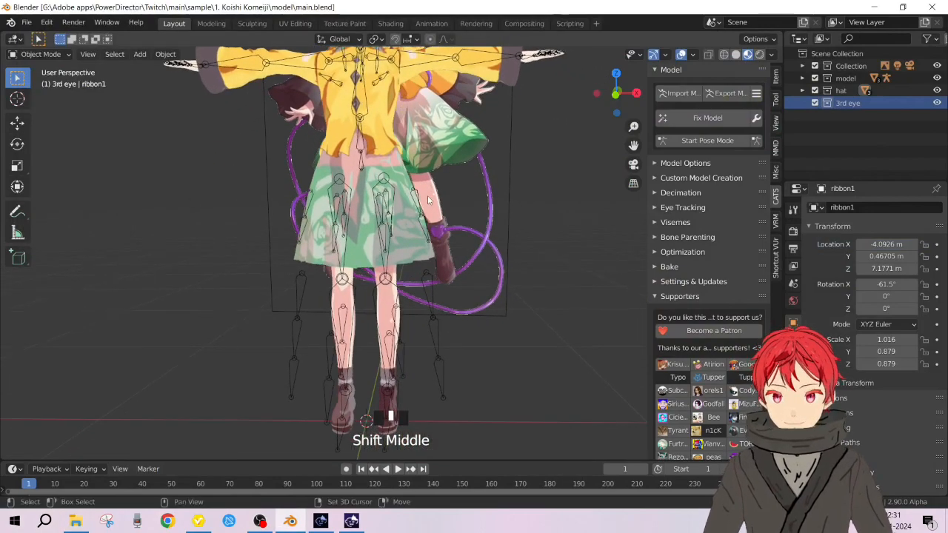
scroll(428, 202, "down", 4)
scroll(429, 204, "up", 6)
scroll(427, 203, "down", 4)
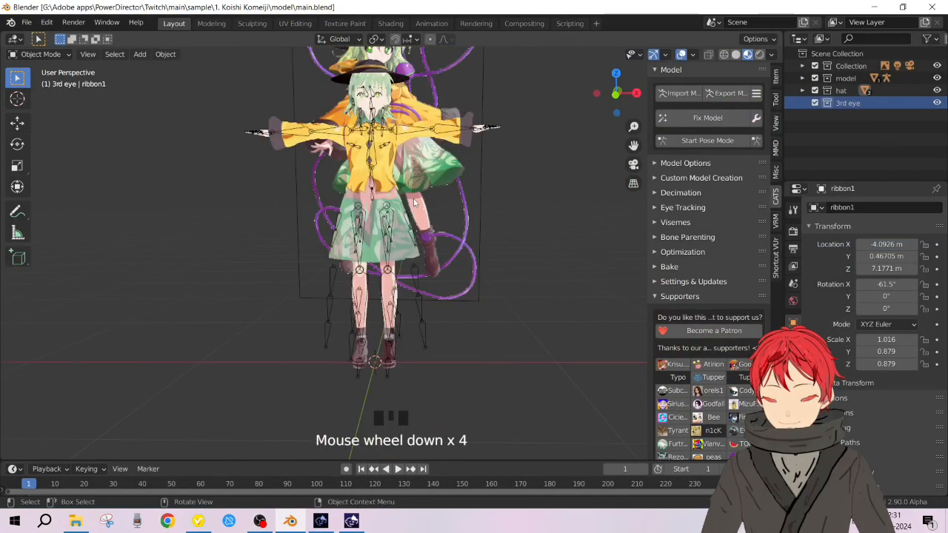
middle_click_drag(359, 185, 405, 209, "shift")
scroll(405, 201, "up", 4)
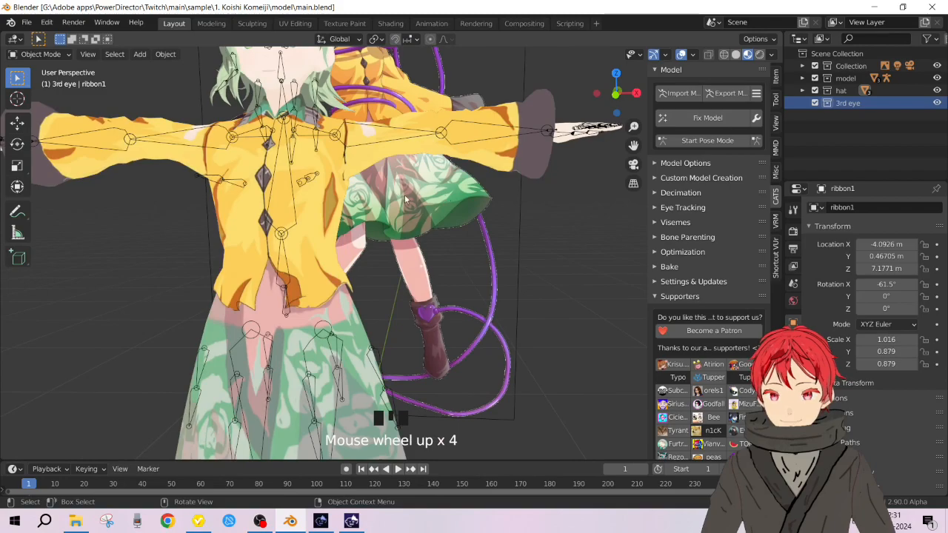
left_click(334, 174)
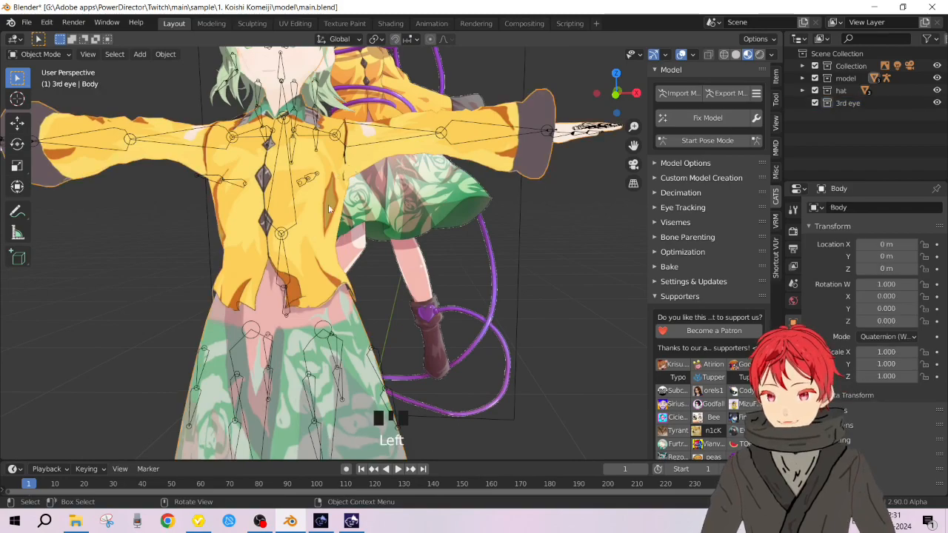
scroll(329, 210, "down", 5)
key("Tab")
scroll(462, 197, "up", 4)
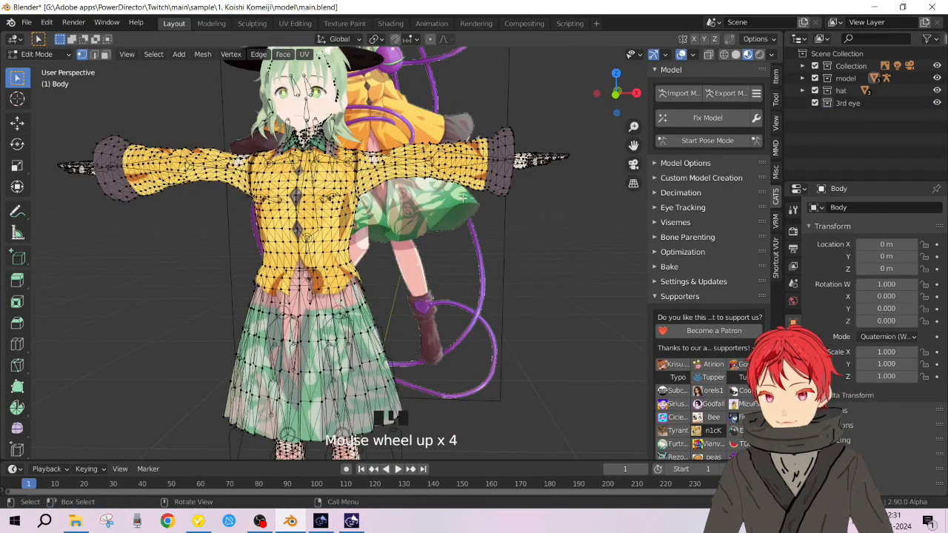
middle_click_drag(522, 127, 474, 148)
scroll(474, 148, "down", 2)
middle_click_drag(381, 315, 521, 127, "shift")
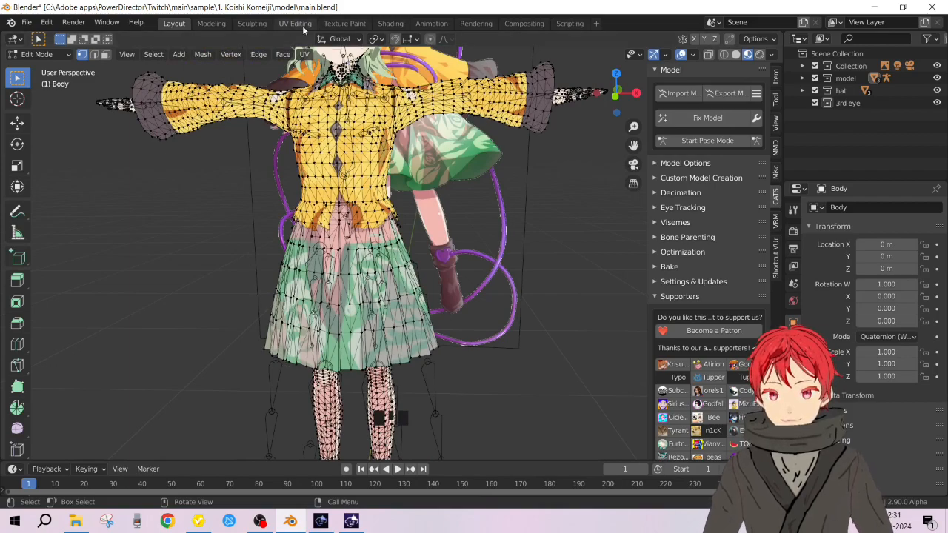
Open the Body mesh in the Sculpting workspace and choose the Draw Sharp brush
left_click(252, 23)
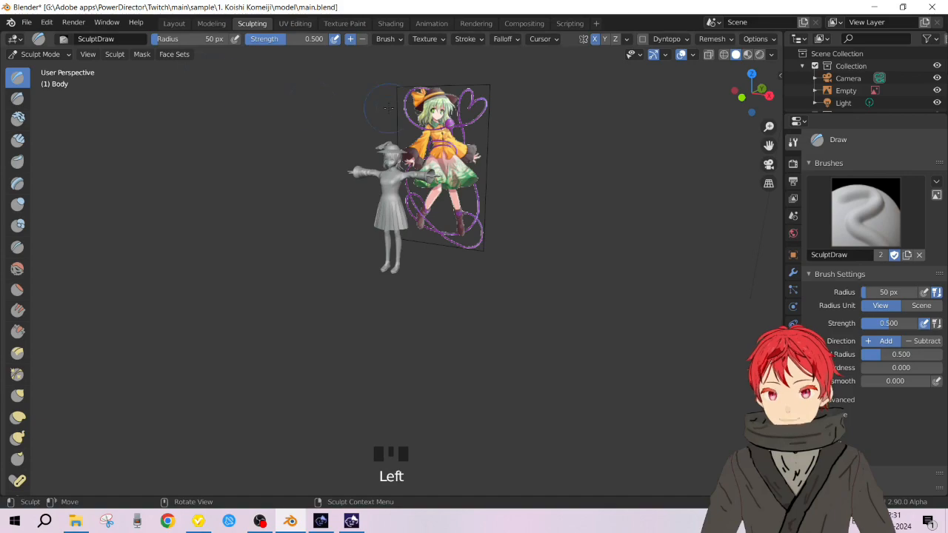
scroll(388, 108, "up", 6)
middle_click_drag(388, 108, 474, 211, "shift")
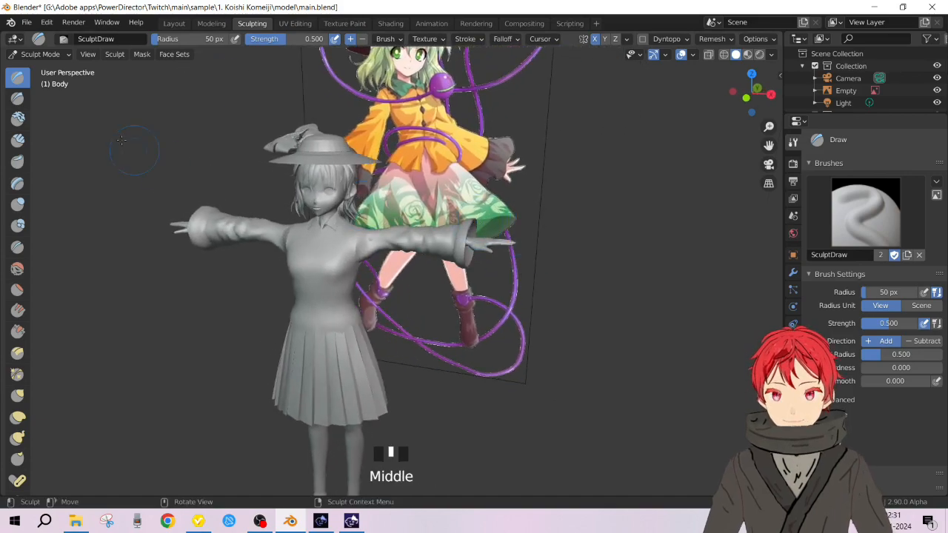
left_click(17, 97)
Make a test stroke on the character's left sleeve cuff and reduce the brush radius to 13 px
left_click_drag(474, 233, 462, 252)
middle_click_drag(462, 253, 376, 261)
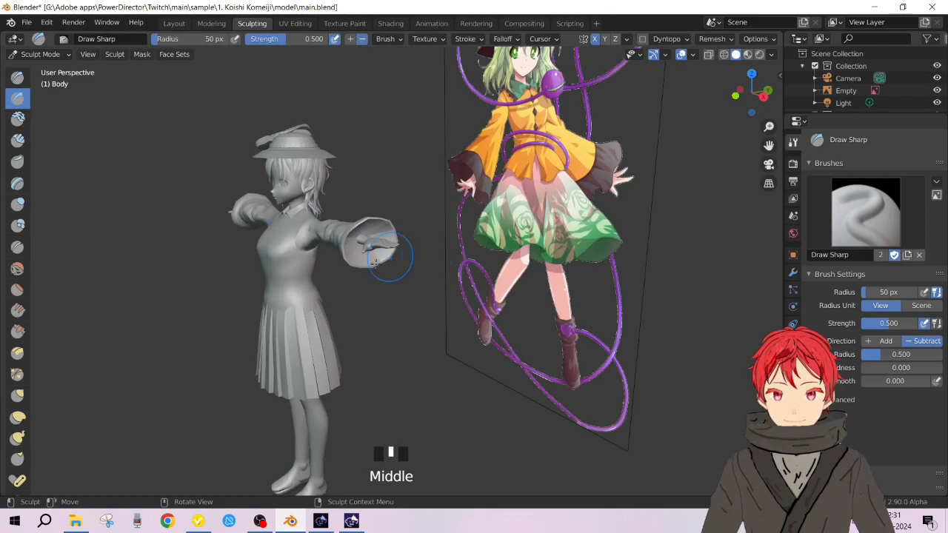
scroll(378, 256, "up", 4)
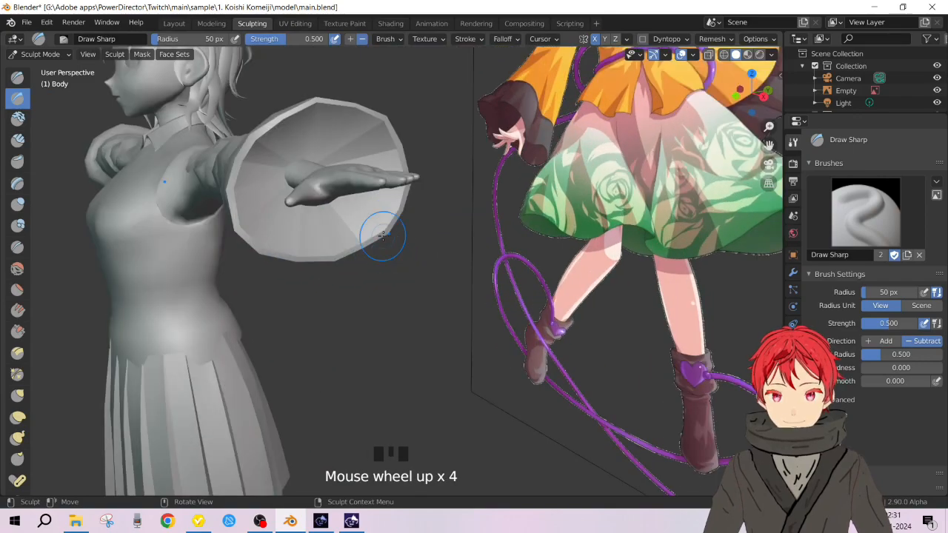
key("f")
key("f")
key("f")
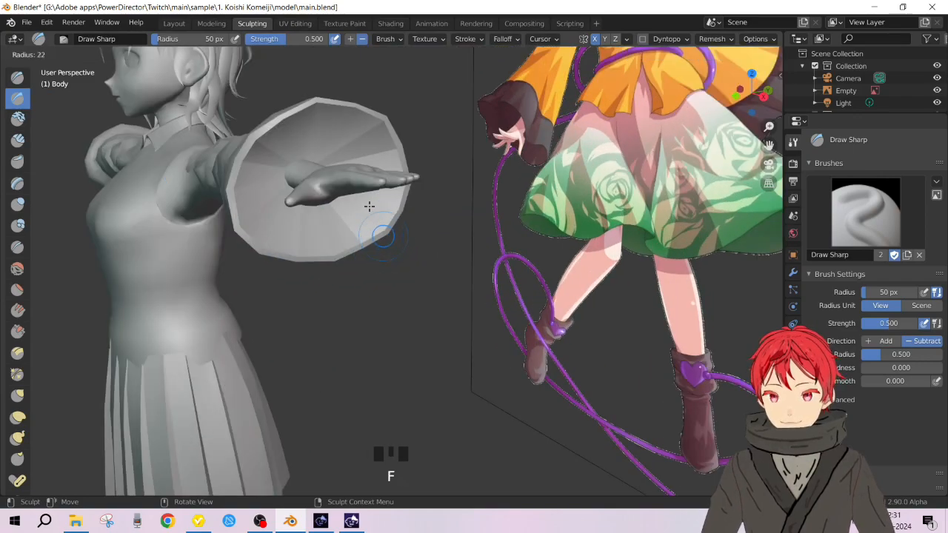
left_click(363, 228)
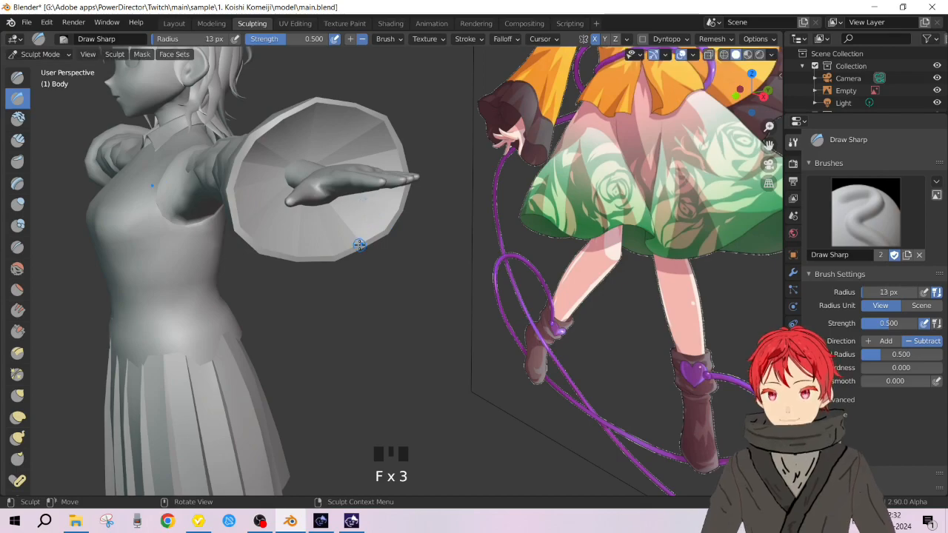
Make a short Draw Sharp stroke near the left sleeve cuff and display the viewport in Material Preview
middle_click_drag(381, 222, 444, 206)
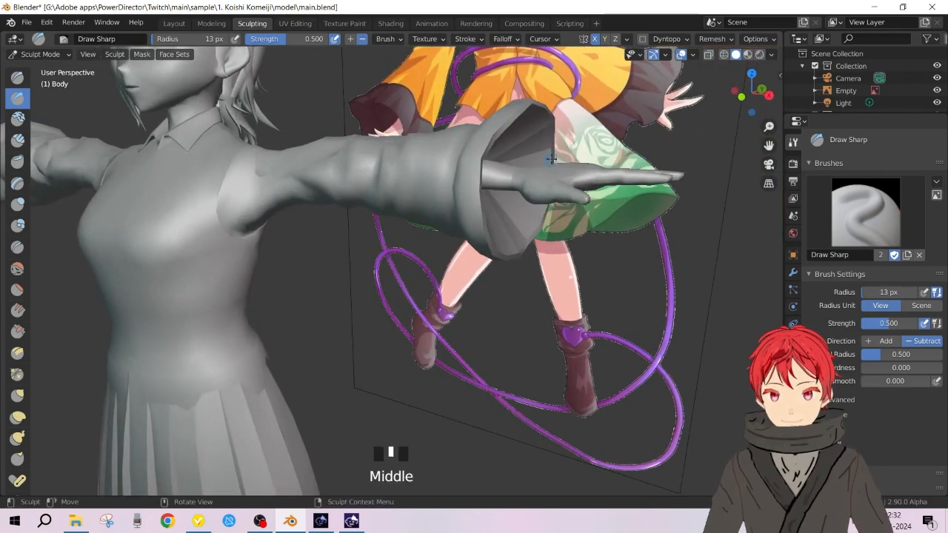
scroll(551, 158, "down", 2)
middle_click_drag(552, 159, 462, 196)
mouse_move(452, 202)
left_mouse_down()
mouse_move(450, 225)
mouse_move(442, 197)
left_mouse_up()
mouse_move(520, 230)
middle_mouse_down()
mouse_move(533, 238)
mouse_move(622, 193)
middle_mouse_up()
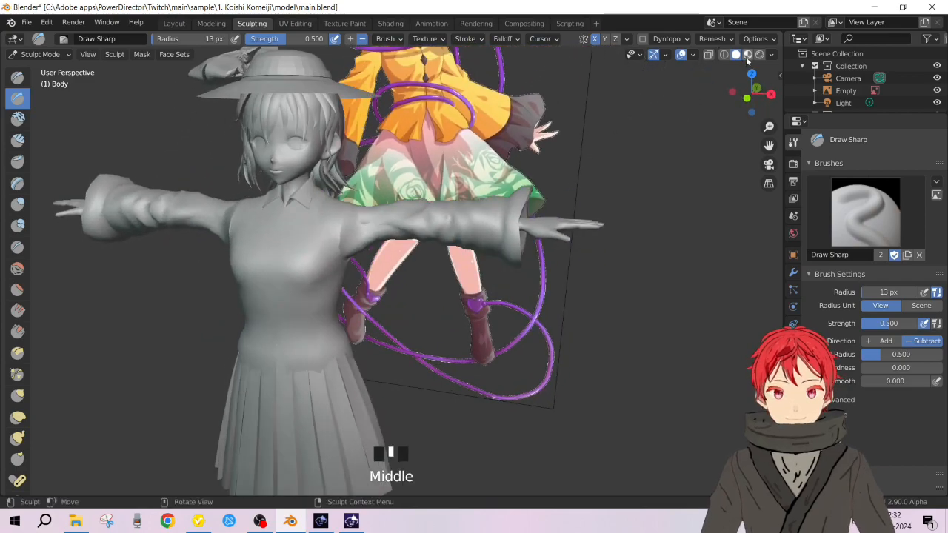
left_click(748, 54)
Apply a few short Draw Sharp strokes around the textured left sleeve cuff from different angles
mouse_move(529, 231)
middle_mouse_down()
mouse_move(546, 248)
mouse_move(487, 210)
middle_mouse_up()
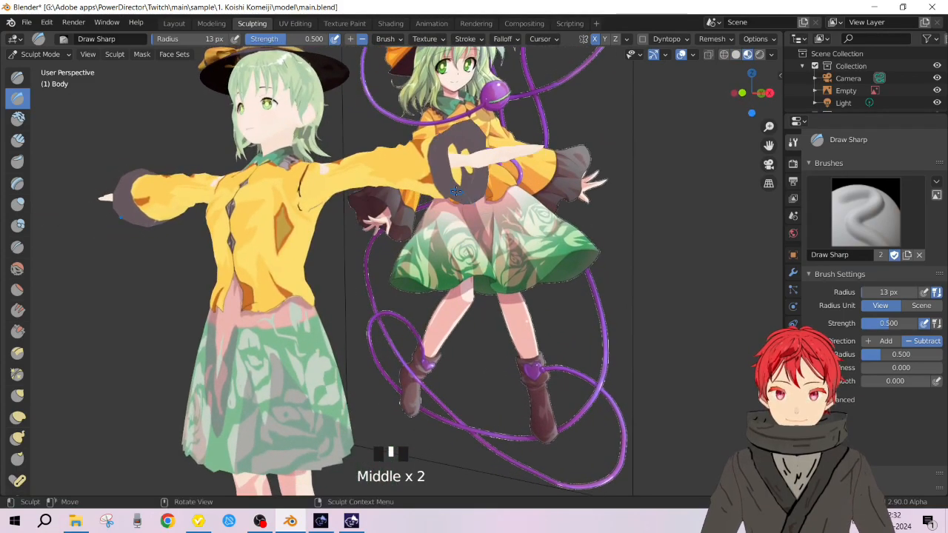
left_click(467, 209)
middle_click_drag(471, 215, 494, 185)
scroll(494, 185, "down", 2)
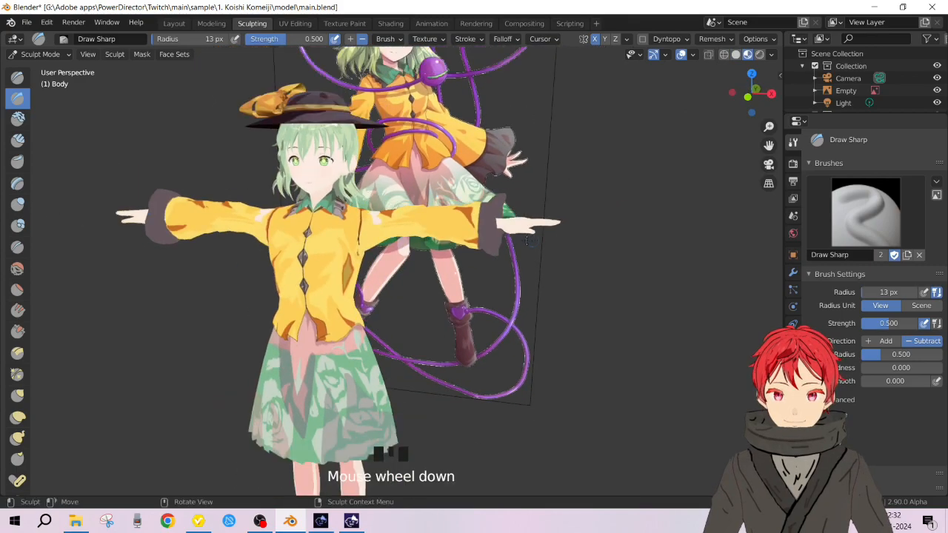
left_click(496, 244)
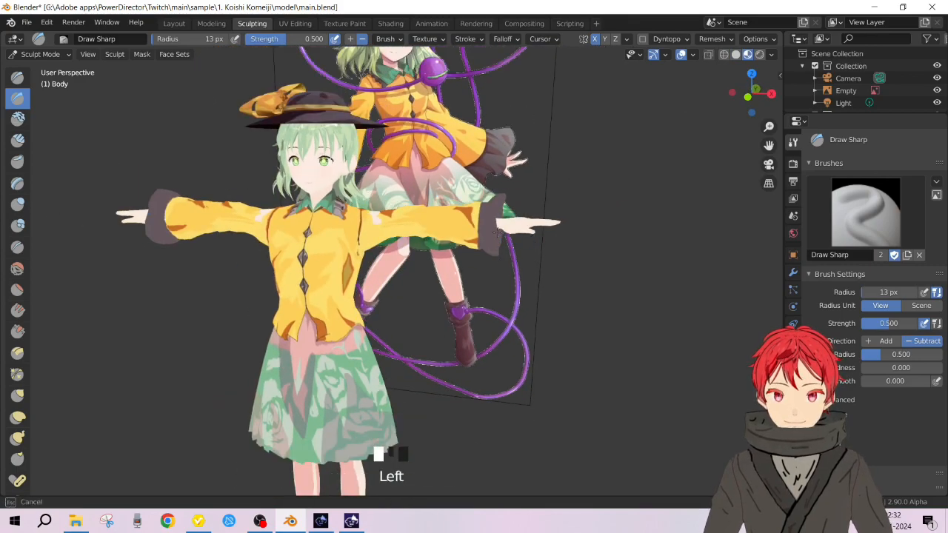
middle_click_drag(508, 229, 437, 220)
left_click_drag(346, 259, 383, 233)
middle_click_drag(382, 232, 498, 220)
Brush a short Draw Sharp stroke along the lower hem of the skirt above the left leg
scroll(341, 242, "down", 4)
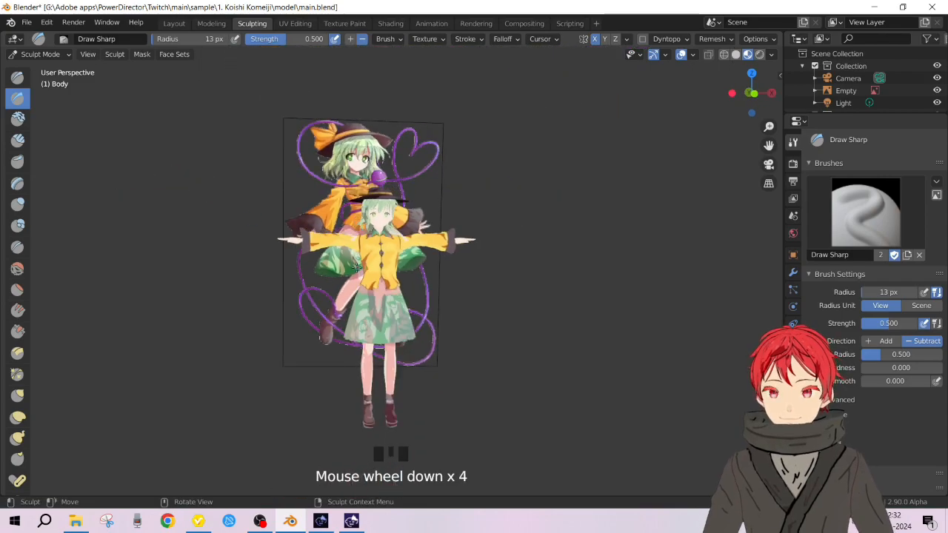
scroll(369, 270, "up", 4)
middle_click_drag(369, 269, 454, 244, "shift")
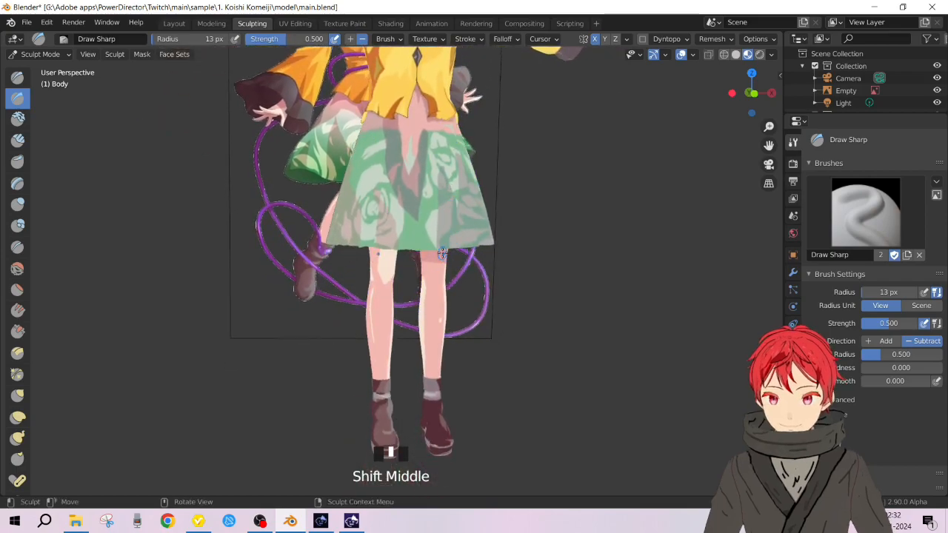
left_click_drag(442, 249, 466, 242)
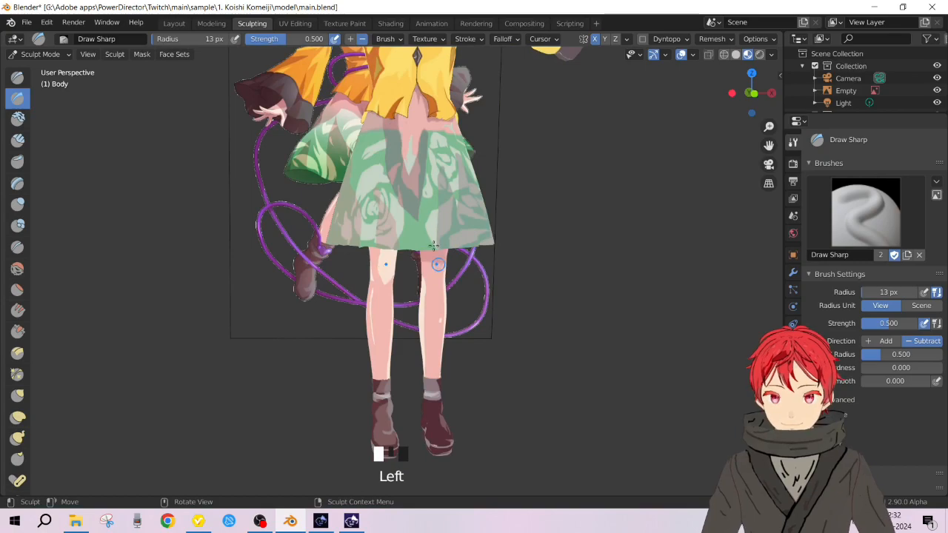
Return to the Layout workspace and put the Body mesh in Edit Mode
left_click(183, 26)
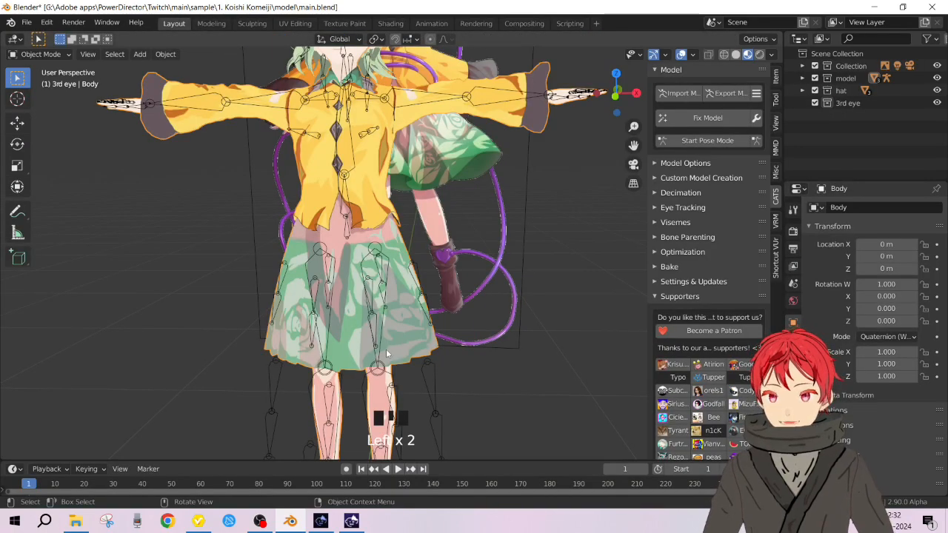
key("Tab")
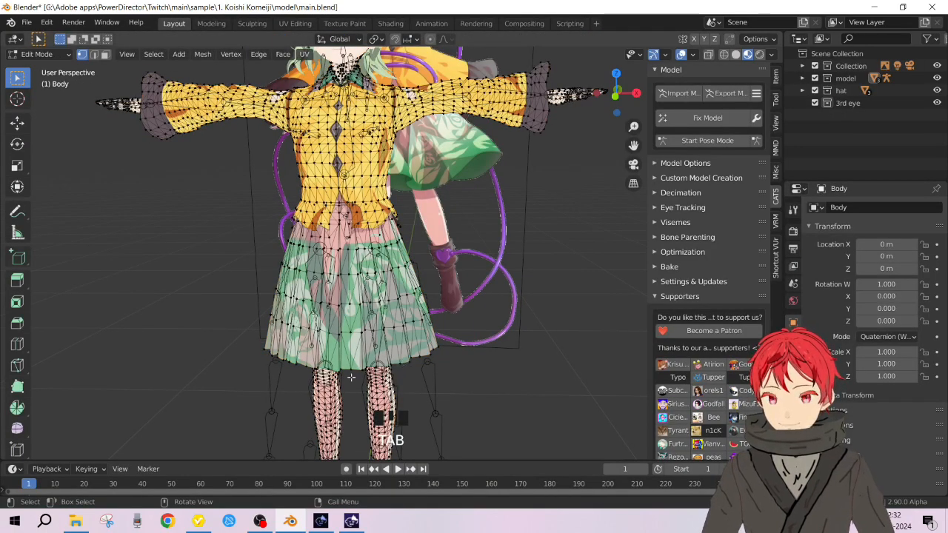
Try to loop-select the vertices along the skirt's front hem on the Body mesh and inspect the mesh up to the waist
key("alt")
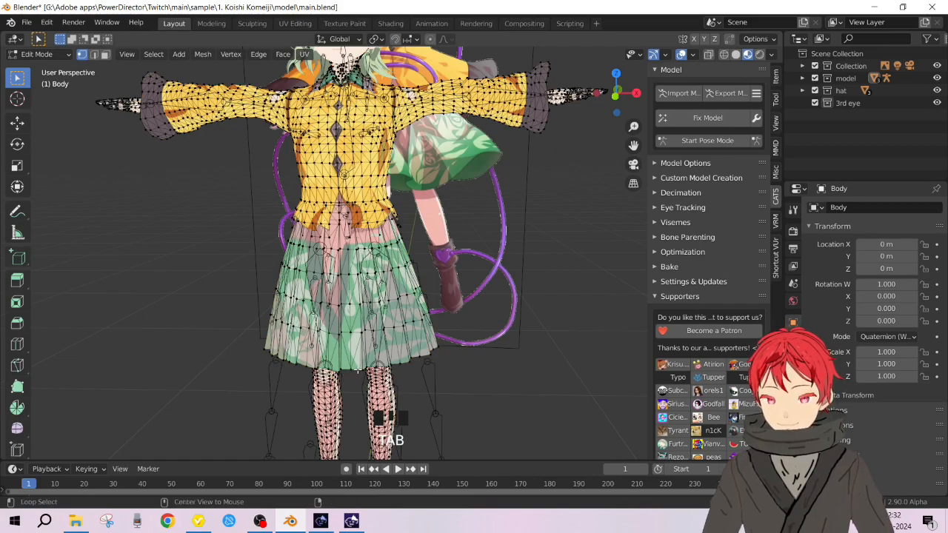
left_click(357, 372, "alt")
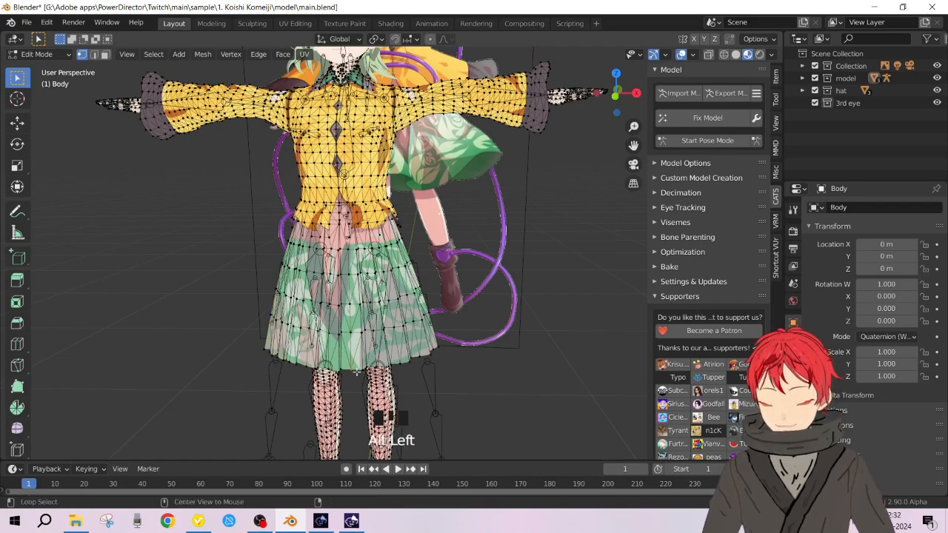
left_click(357, 371, "alt")
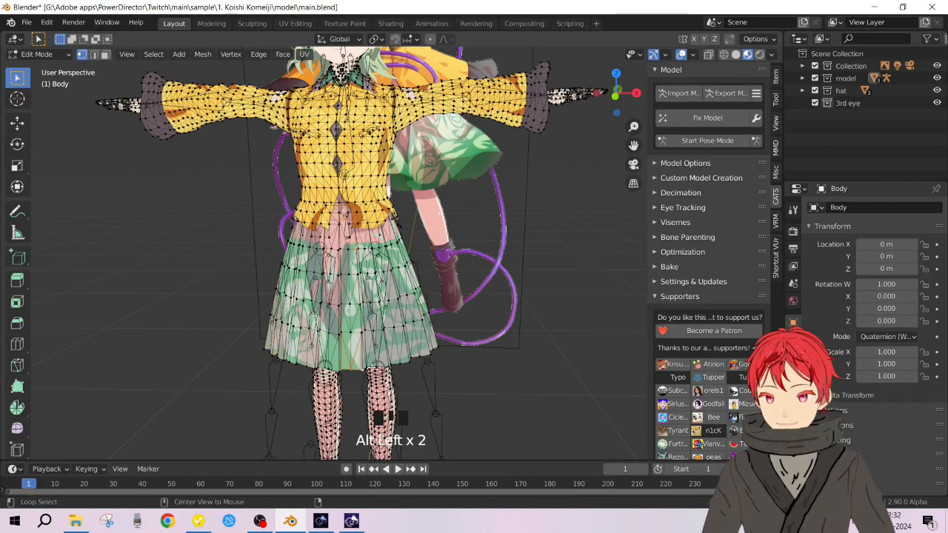
left_click(375, 367, "alt")
scroll(379, 368, "up", 5)
middle_click_drag(379, 368, 310, 172, "shift")
scroll(310, 172, "down", 2)
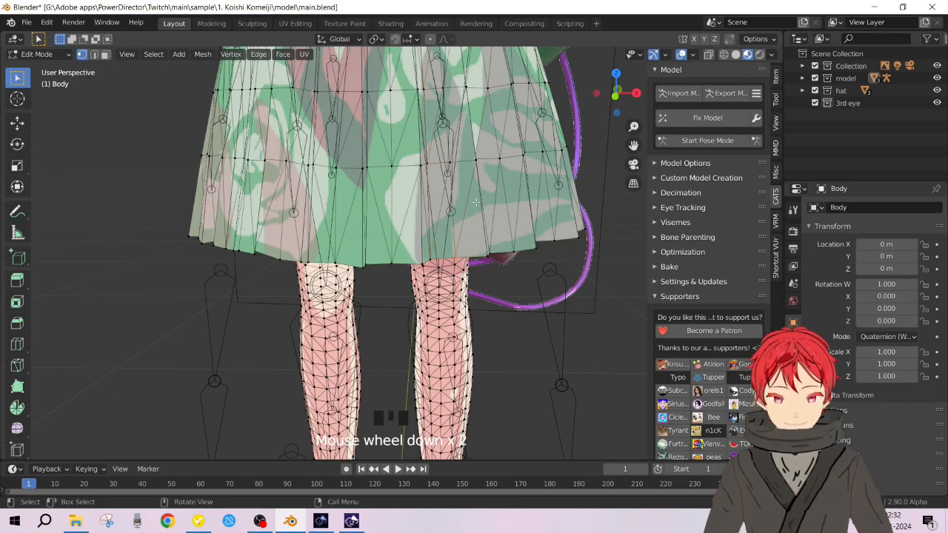
left_click(403, 222)
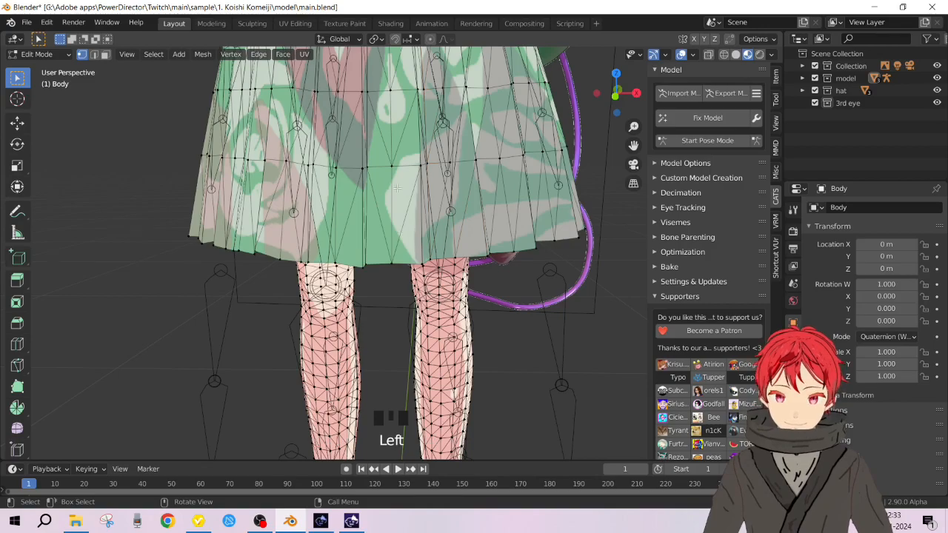
scroll(397, 189, "down", 5)
middle_click_drag(404, 41, 408, 162, "shift")
scroll(407, 162, "up", 6)
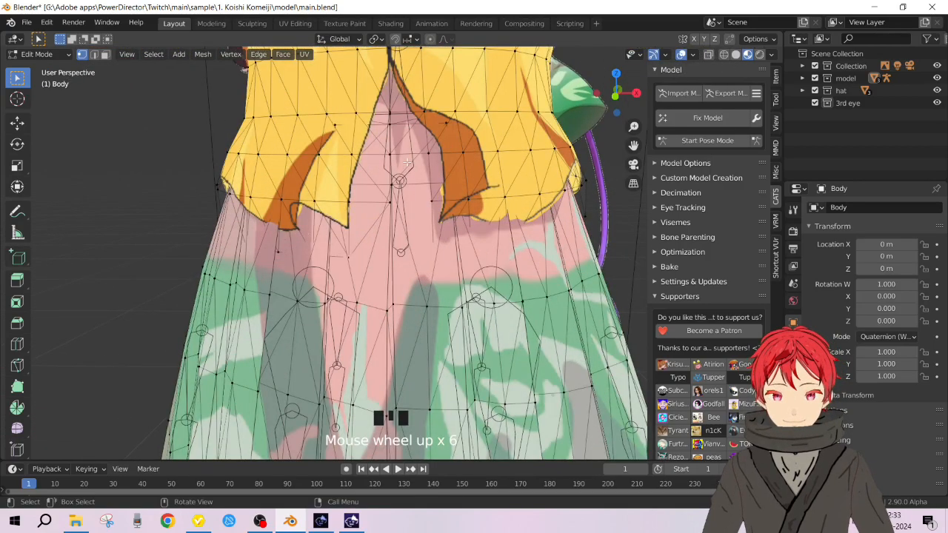
Return the Body mesh to Object Mode and save the main.blend file
scroll(407, 161, "down", 5)
key("Tab")
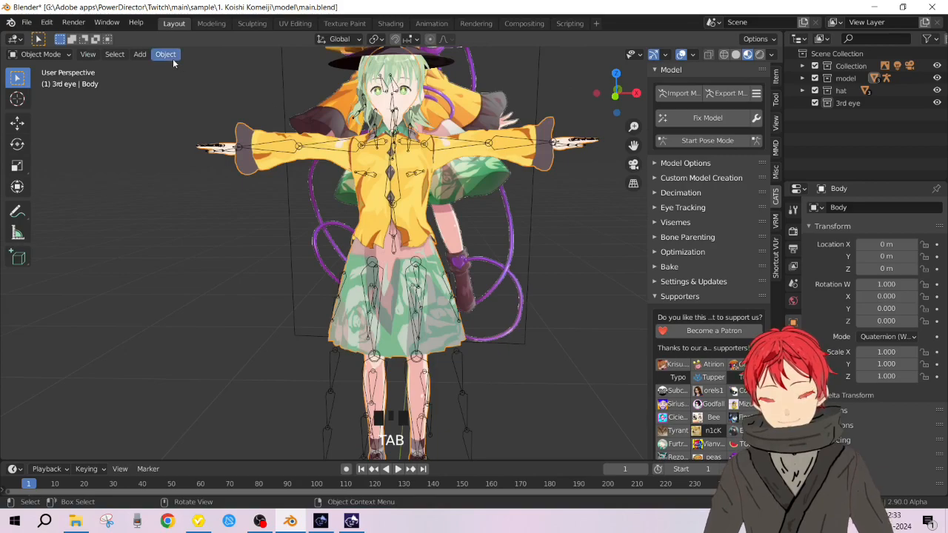
key("ctrl+s")
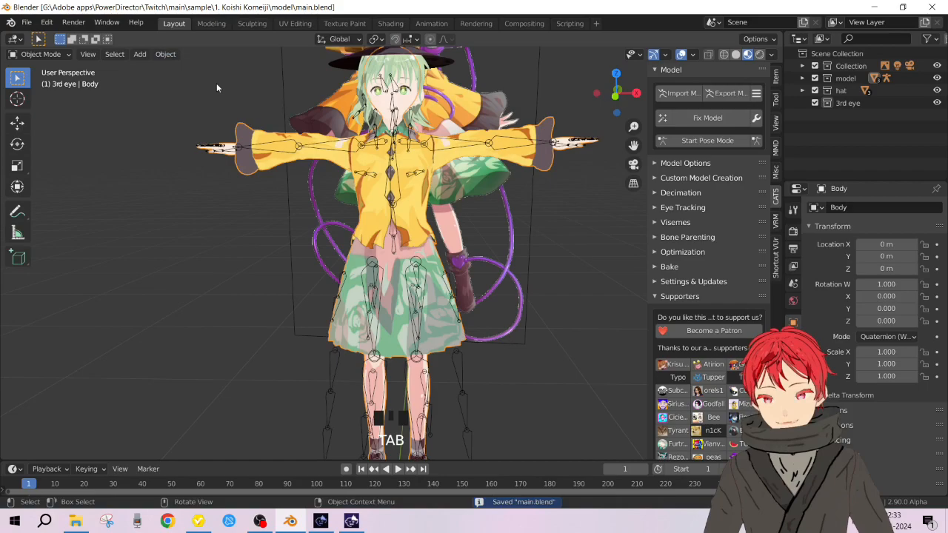
Apply the scale to the Body object and check its mesh in Edit Mode
left_click(166, 55)
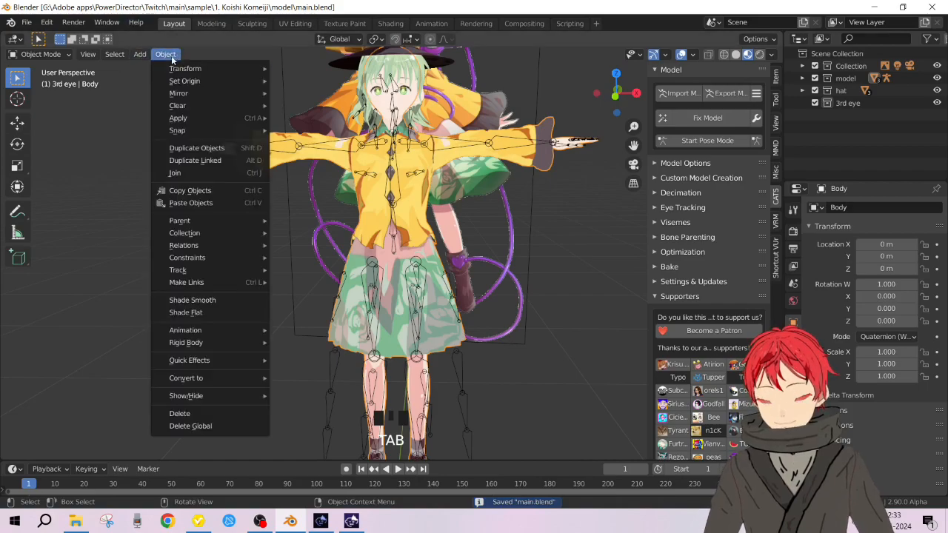
mouse_move(253, 120)
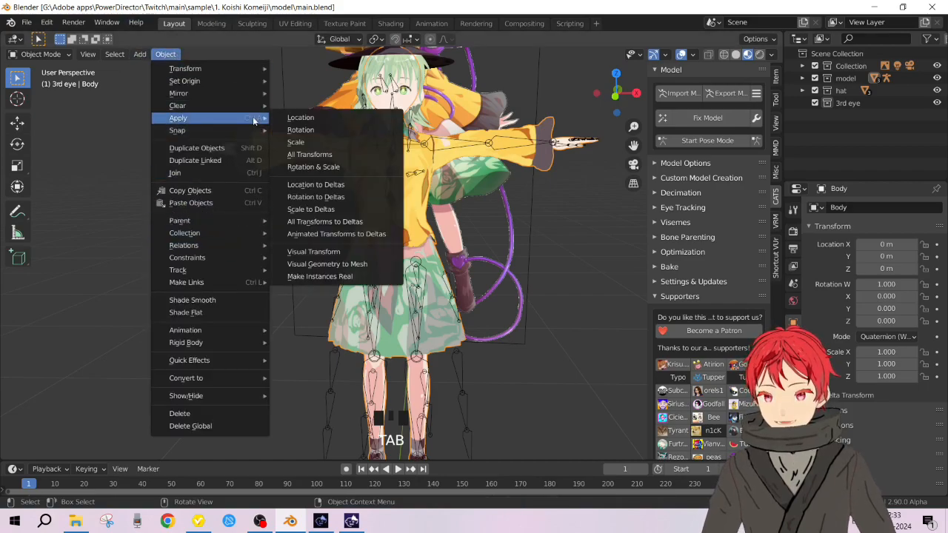
left_click(333, 146)
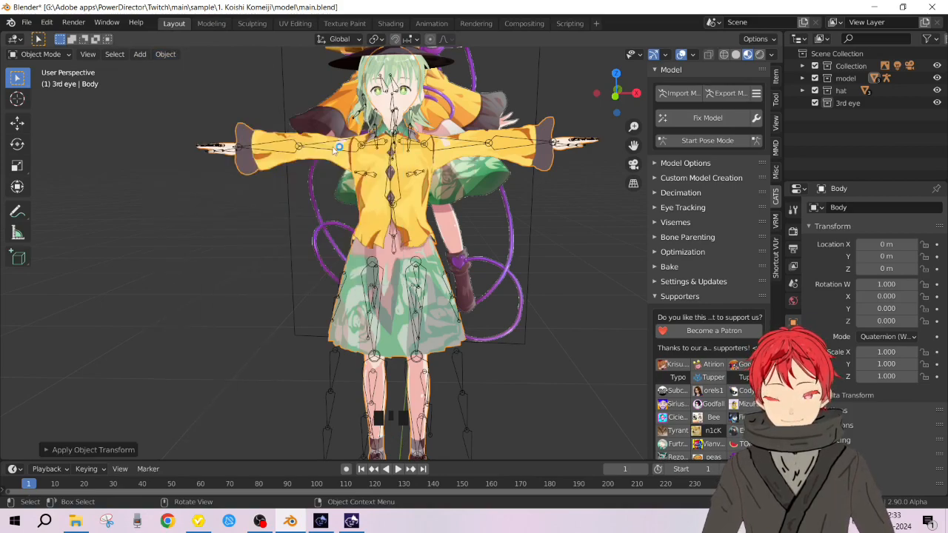
key("Tab")
scroll(437, 351, "up", 3)
scroll(437, 351, "down", 3)
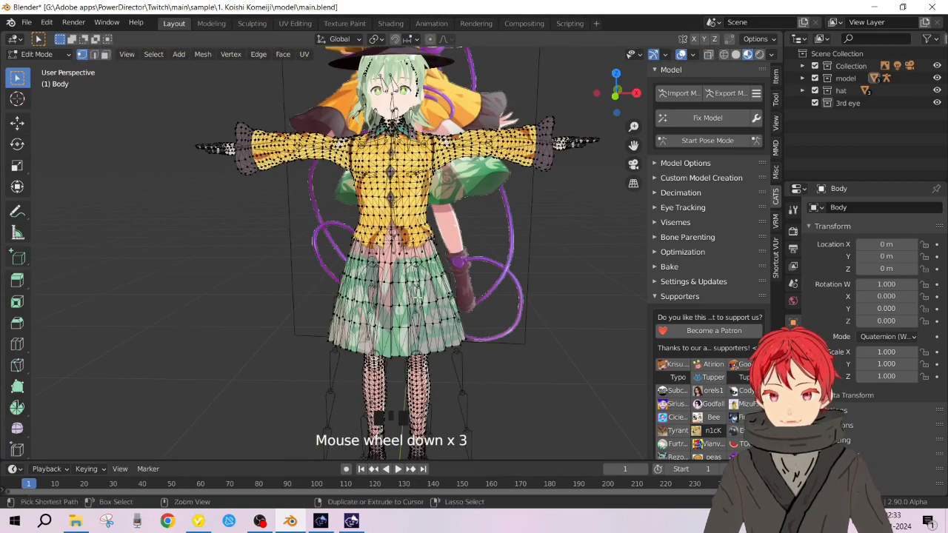
Undo the latest changes to the Body object, including the applied scale
key("ctrl+z")
key("ctrl+z")
key("ctrl+z")
key("ctrl+z")
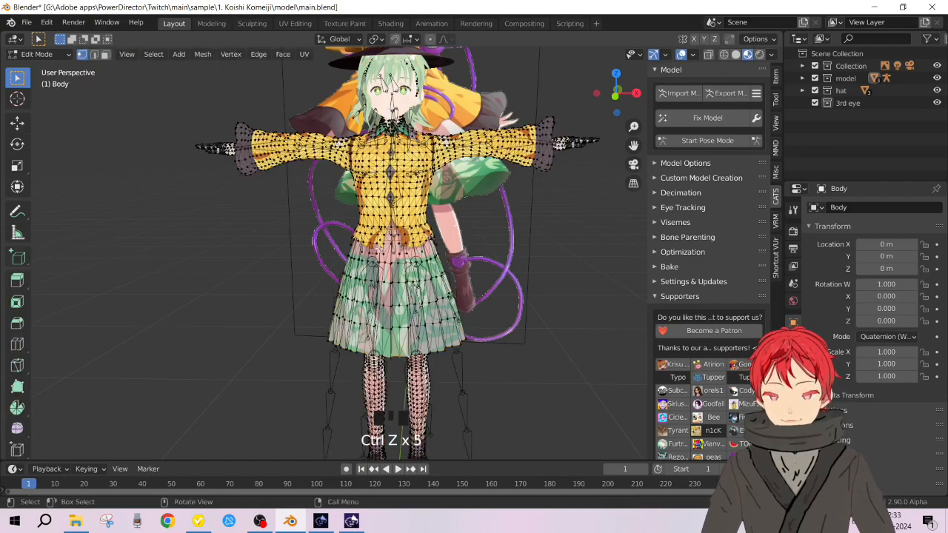
Apply all transforms to the Body object in Object Mode and check its mesh briefly in Edit Mode
key("Tab")
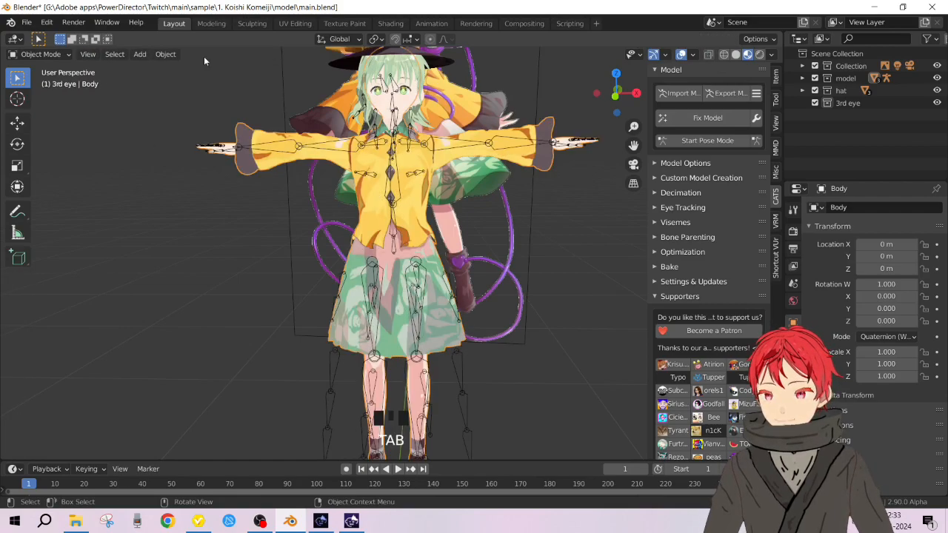
left_click(165, 54)
mouse_move(224, 118)
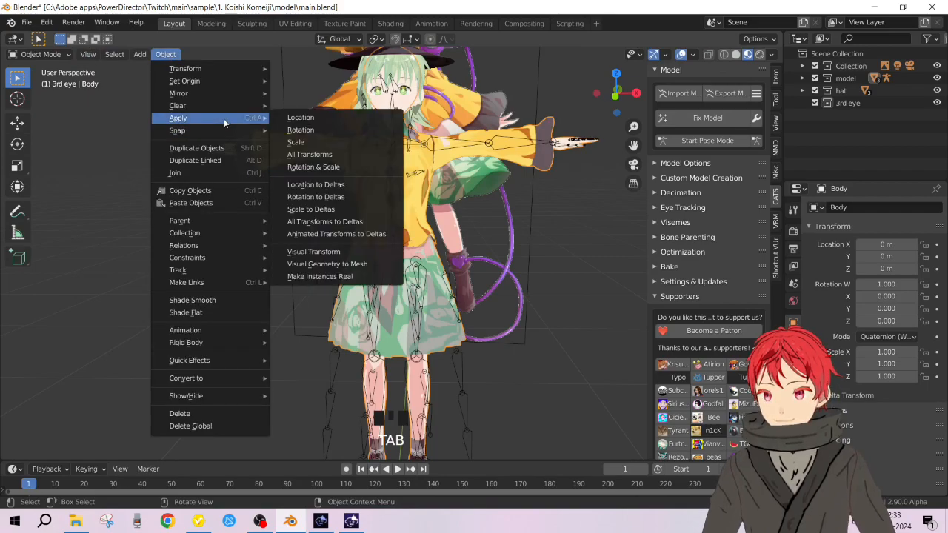
left_click(318, 154)
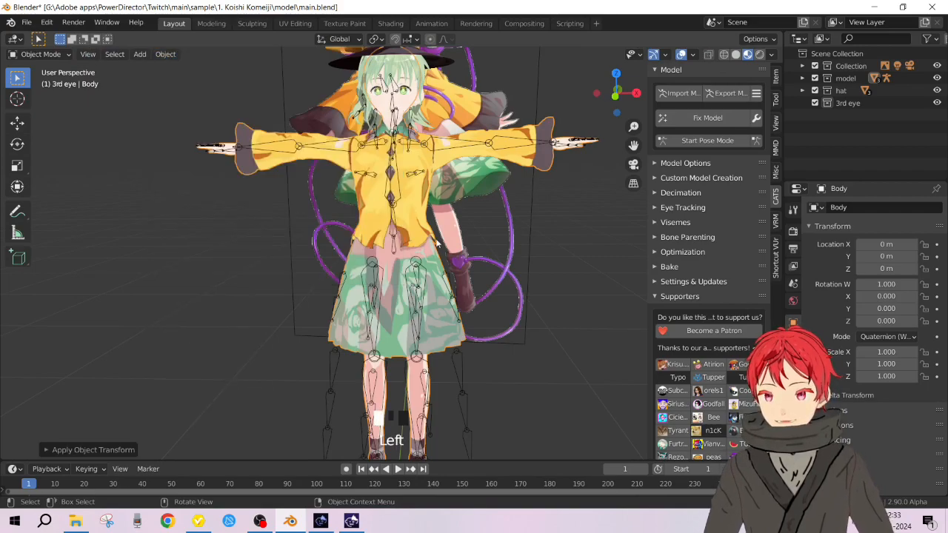
key("Tab")
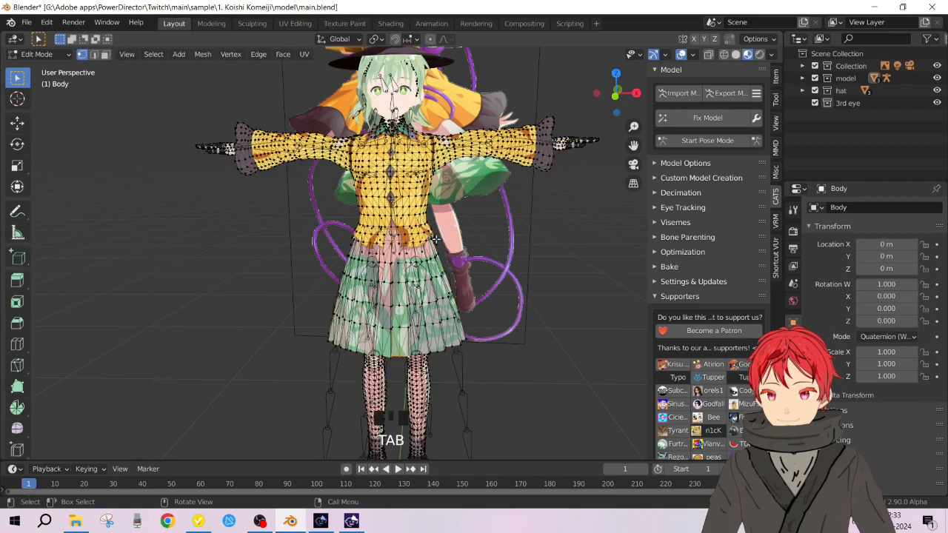
scroll(450, 320, "up", 3)
scroll(450, 320, "down", 5)
key("Tab")
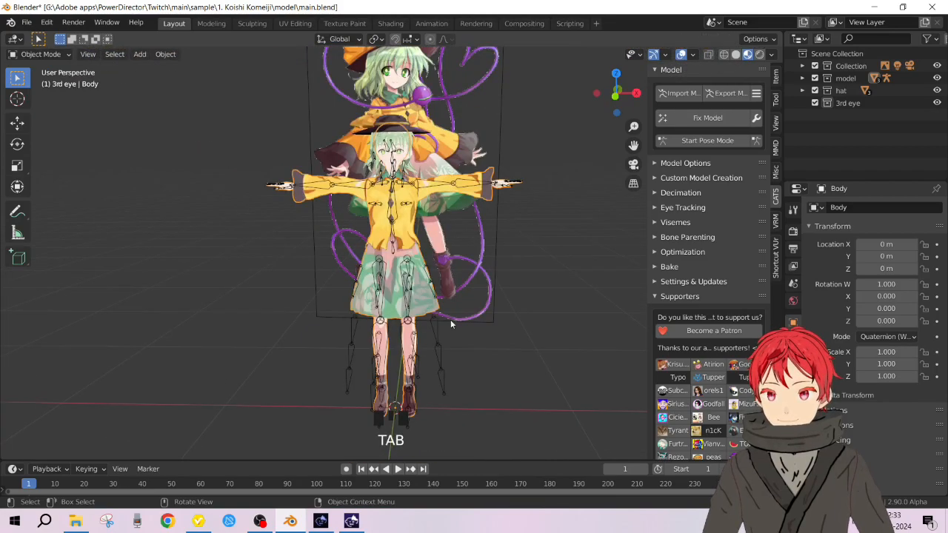
Undo the last two changes and toggle the Body mesh in and out of Edit Mode
key("ctrl")
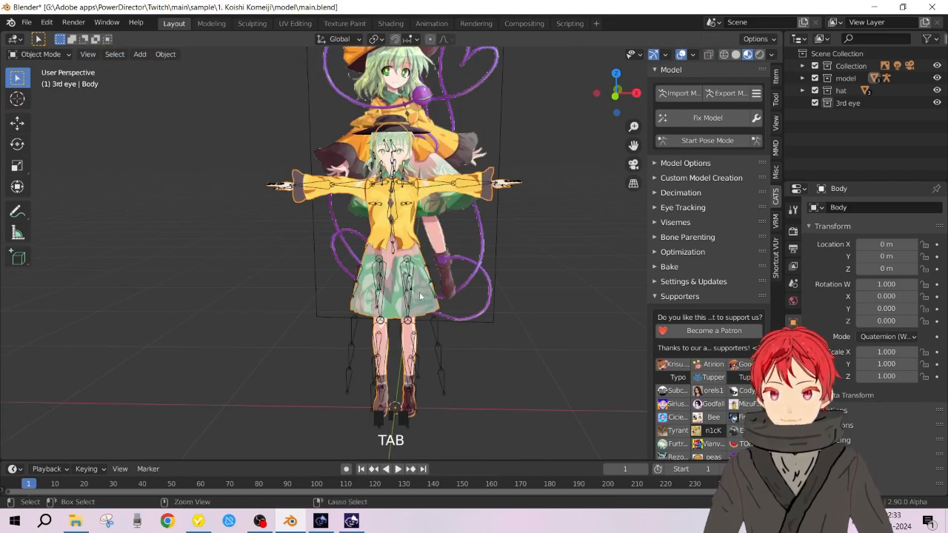
key("ctrl+z")
key("ctrl+z")
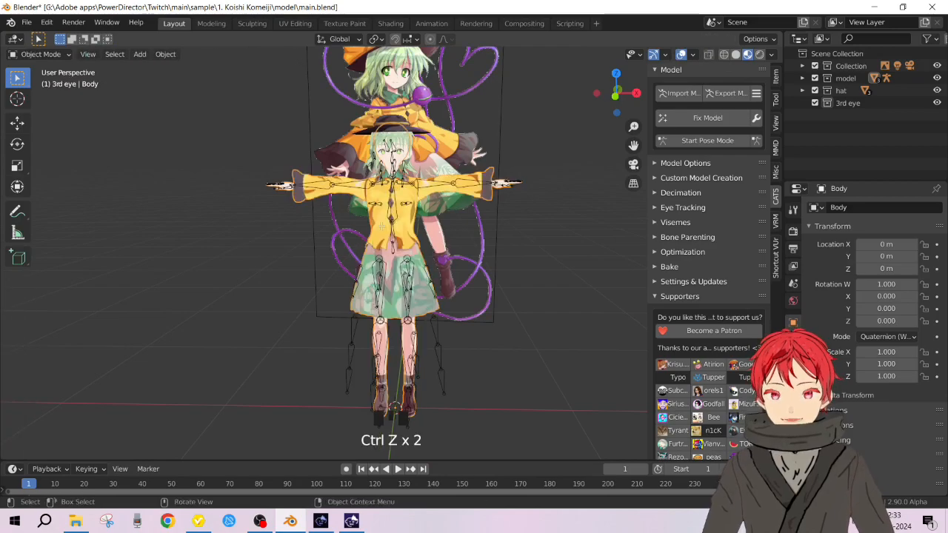
key("Tab")
key("Tab")
Examine the full character model from boots to hat against the reference image behind it
scroll(431, 321, "up", 6)
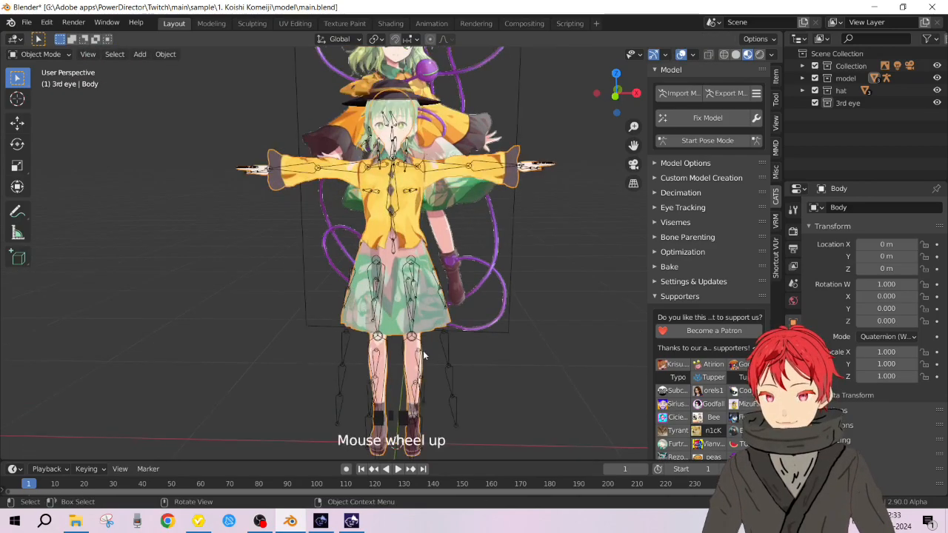
middle_click_drag(431, 321, 413, 13, "shift")
scroll(430, 232, "down", 4)
scroll(430, 231, "up", 4)
scroll(430, 232, "down", 4)
middle_click_drag(458, 192, 419, 154, "shift")
scroll(419, 155, "up", 2)
scroll(420, 157, "down", 6)
scroll(420, 158, "up", 5)
middle_click_drag(420, 157, 489, 448, "shift")
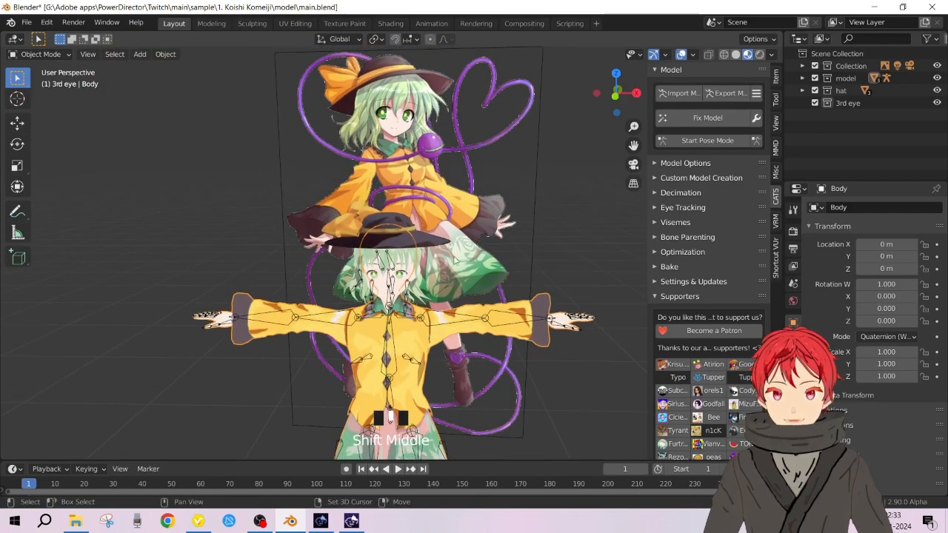
Make the 3rd eye collection active and bring the whole character and reference image into view
left_click(852, 103)
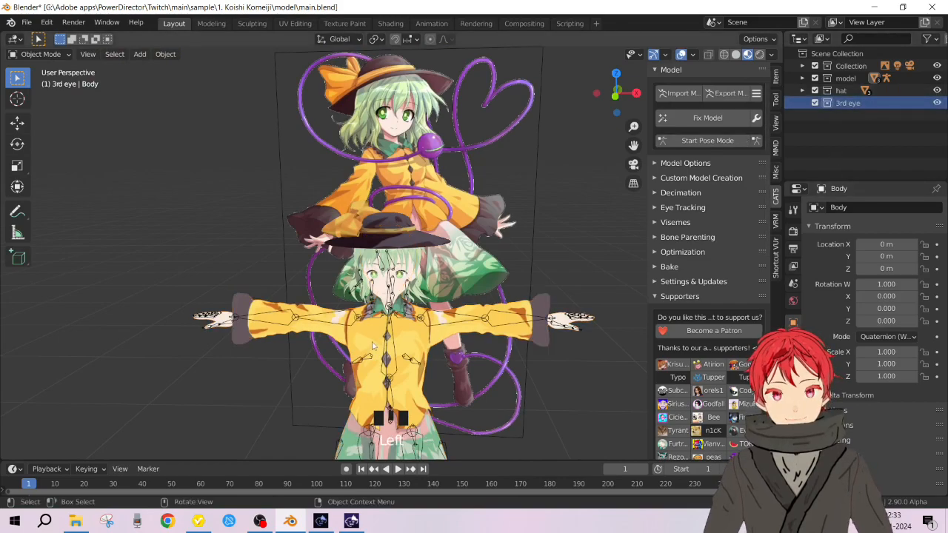
middle_click_drag(488, 211, 485, 134, "shift")
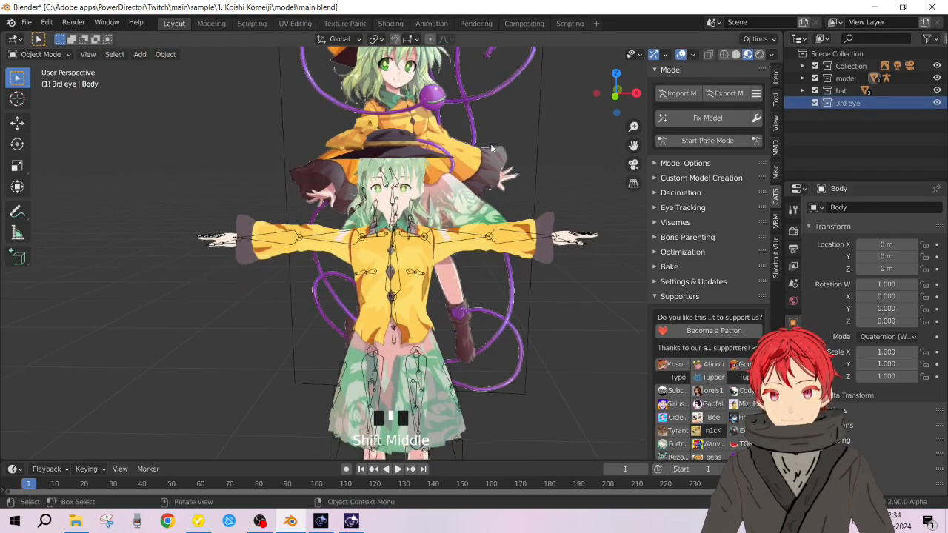
scroll(395, 368, "down", 4)
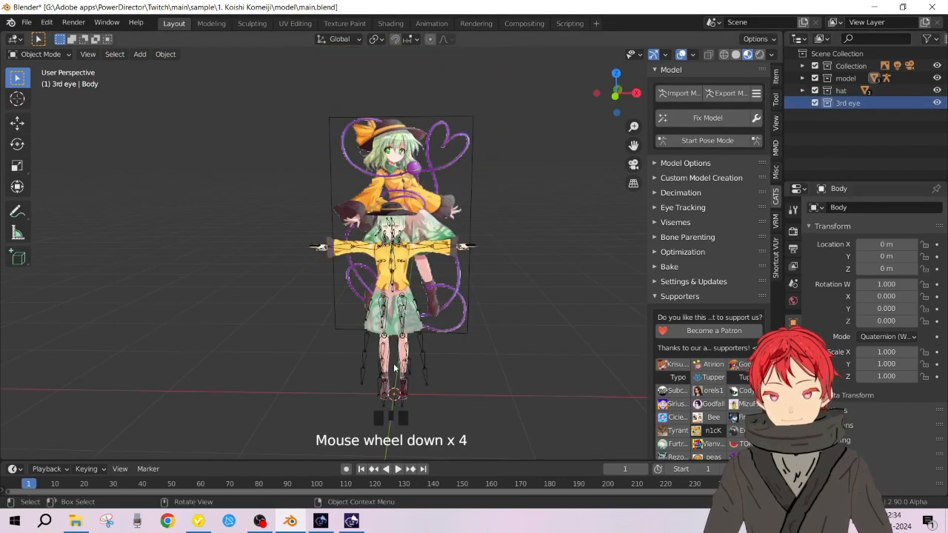
left_click(259, 521)
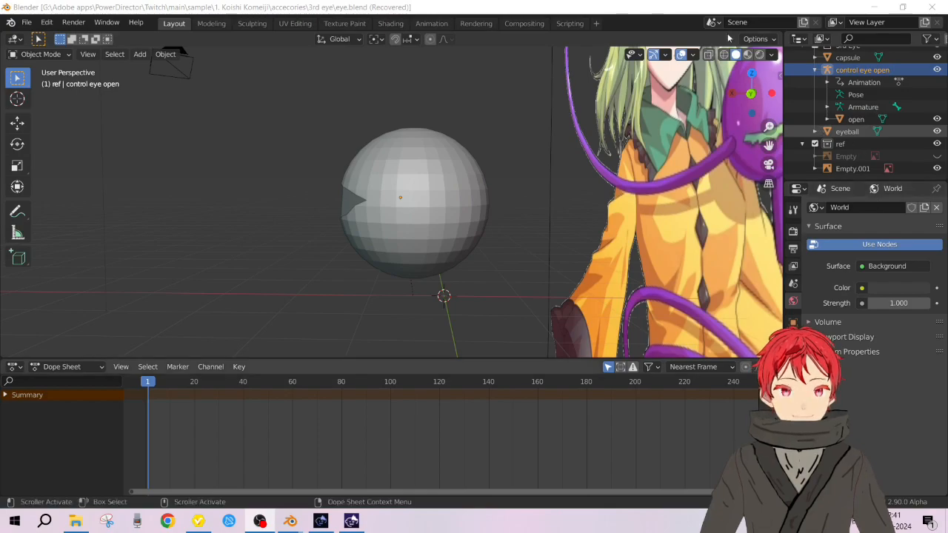
Select the open mesh in the eye.blend project and clear its parent to detach it from the control eye open armature
middle_click_drag(489, 181, 393, 192)
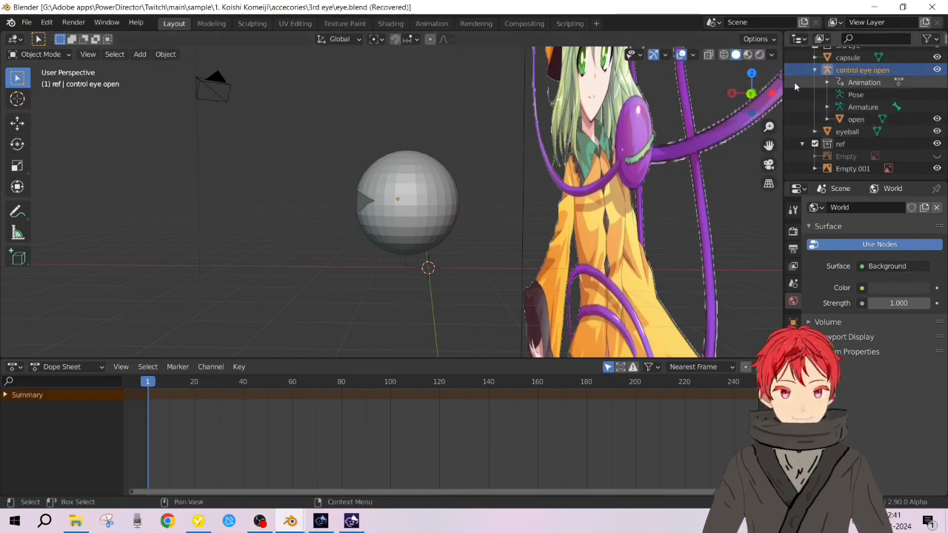
scroll(359, 199, "up", 4)
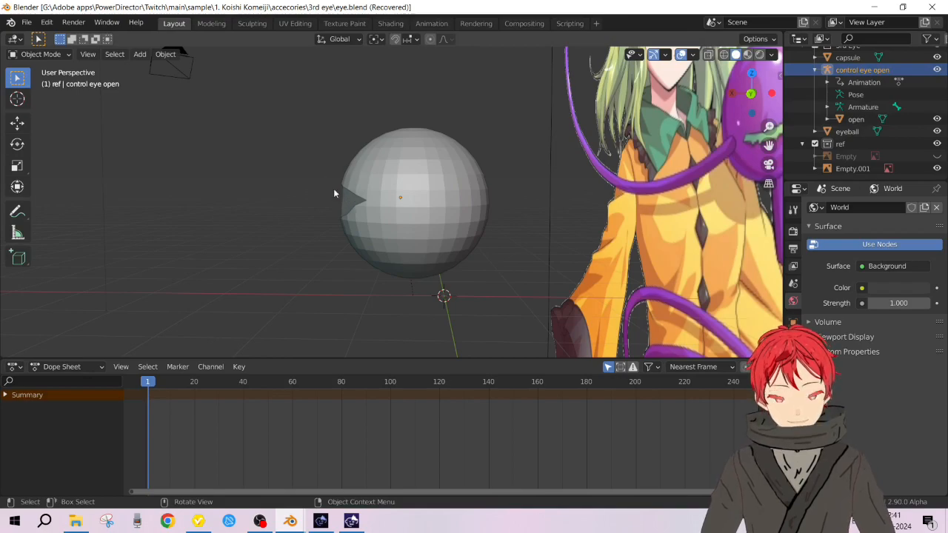
left_click(857, 120)
middle_click_drag(337, 212, 372, 224)
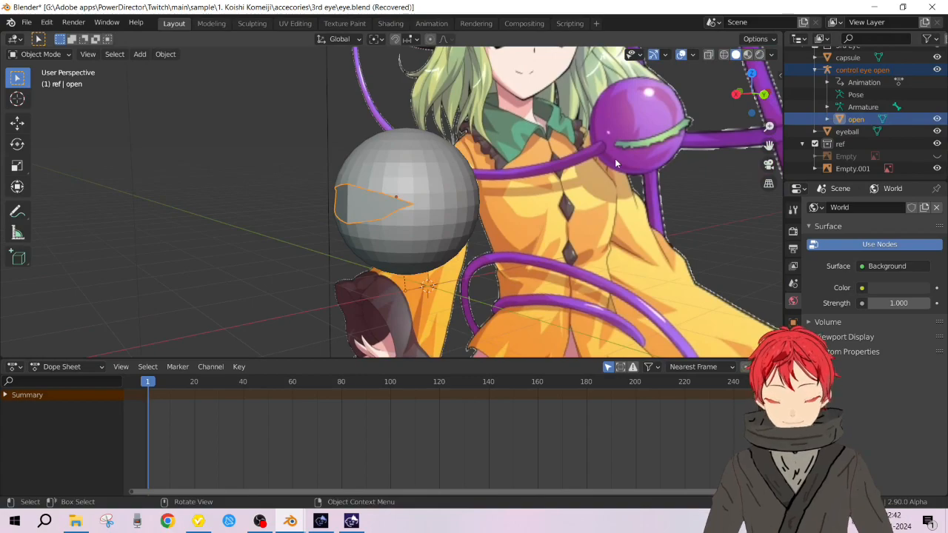
key("n")
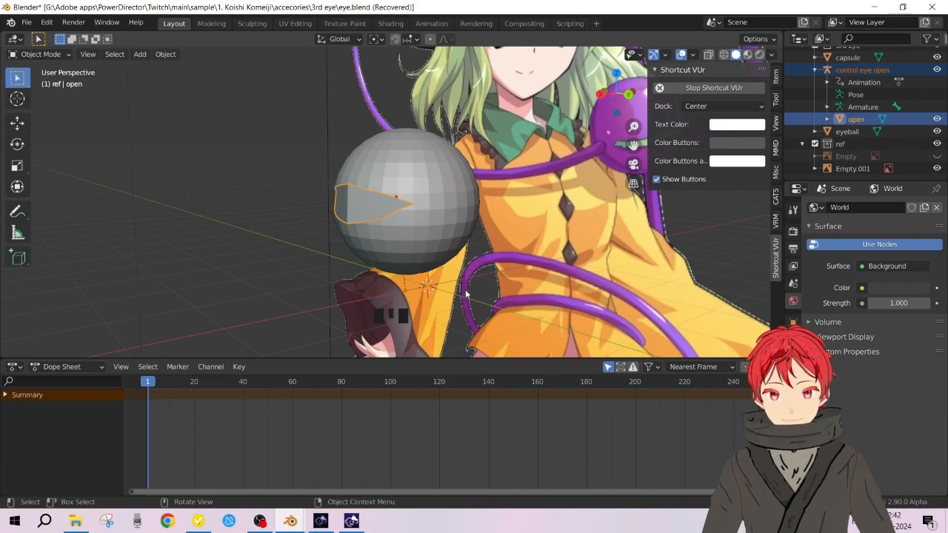
key("n")
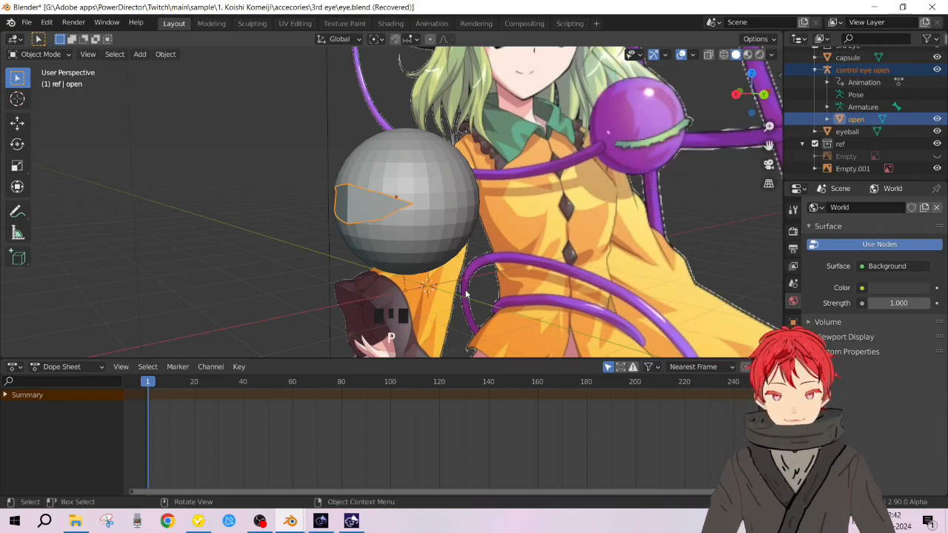
key("alt+p")
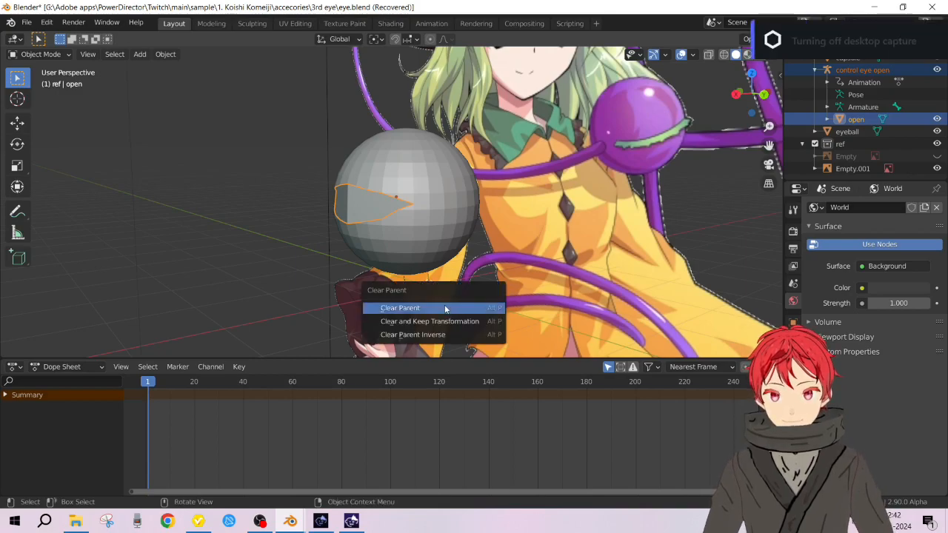
left_click(465, 307)
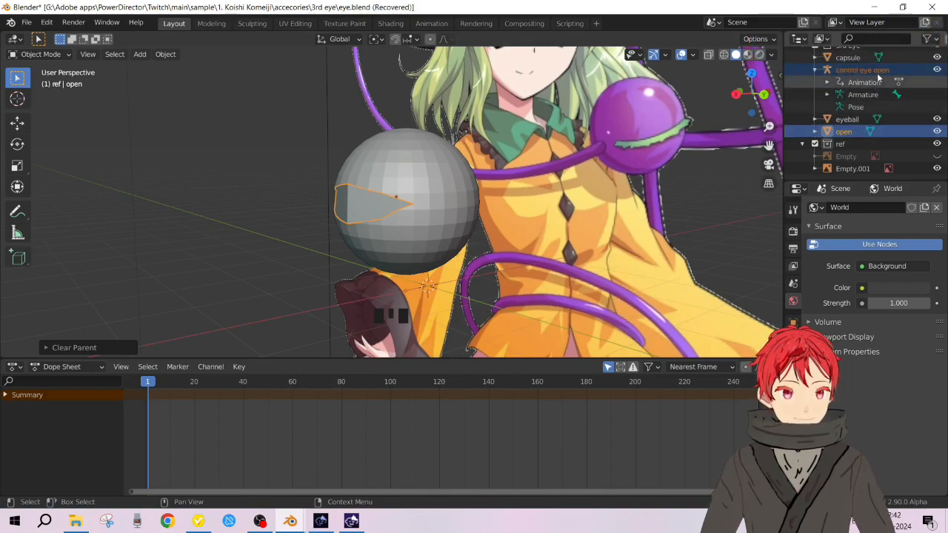
Put the control eye open armature in Pose Mode
left_click(854, 108)
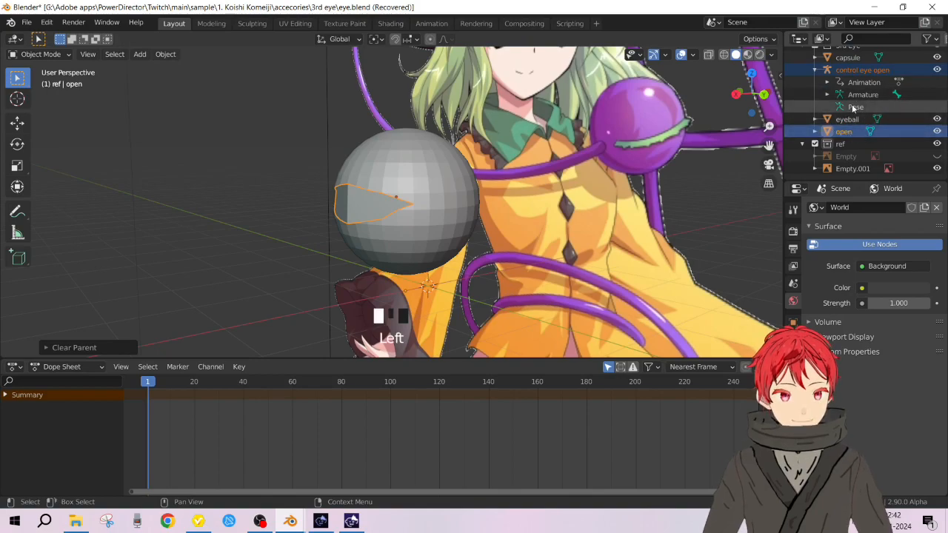
left_click(866, 72, "shift")
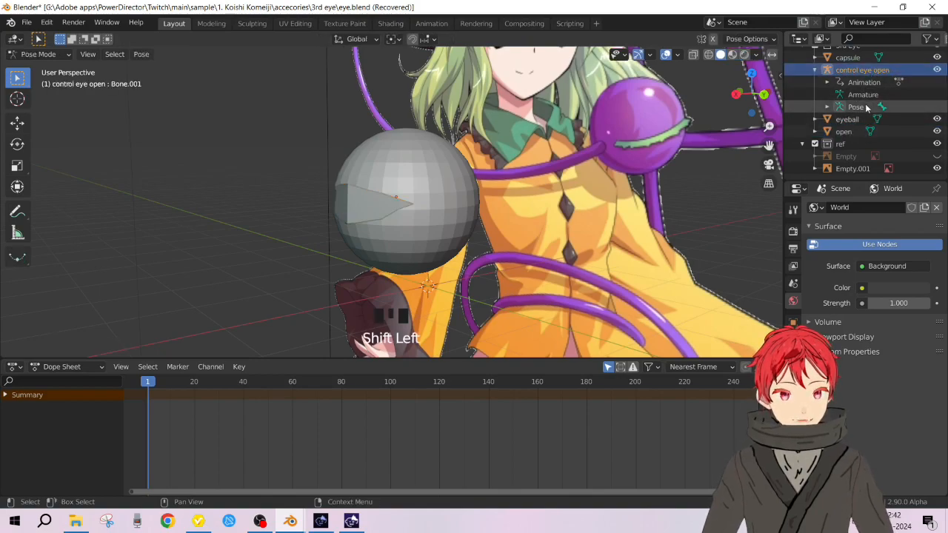
Delete the control eye open armature with its data and select the open mesh
left_click(866, 108, "shift")
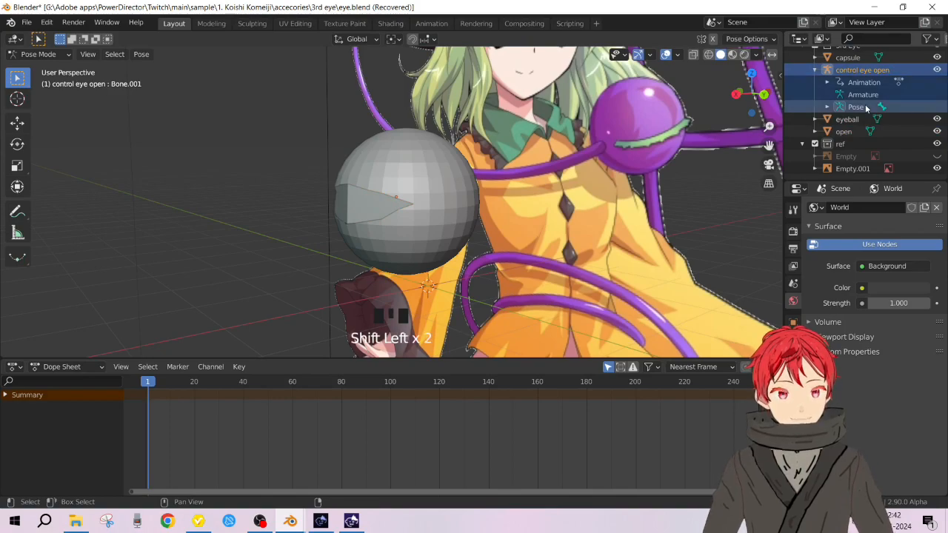
key("Delete")
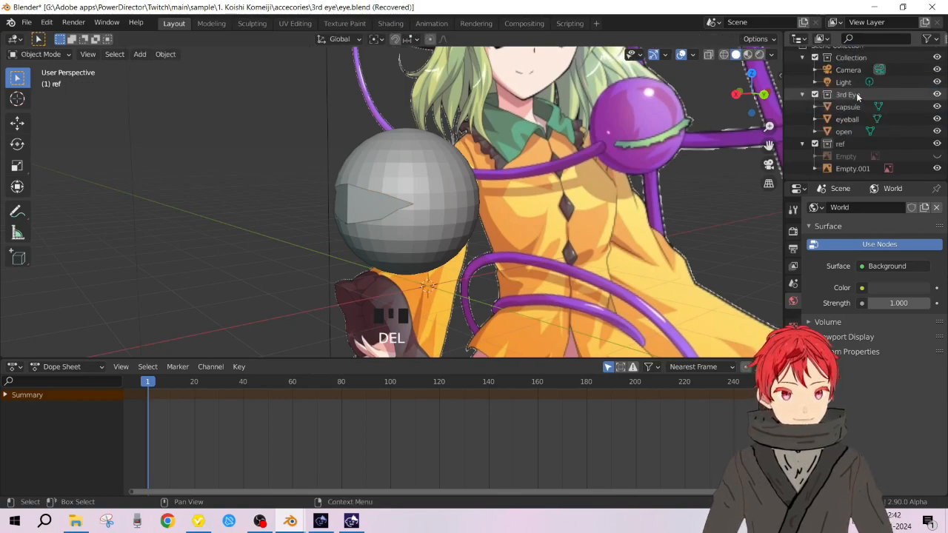
left_click(855, 131)
middle_click_drag(513, 191, 500, 152)
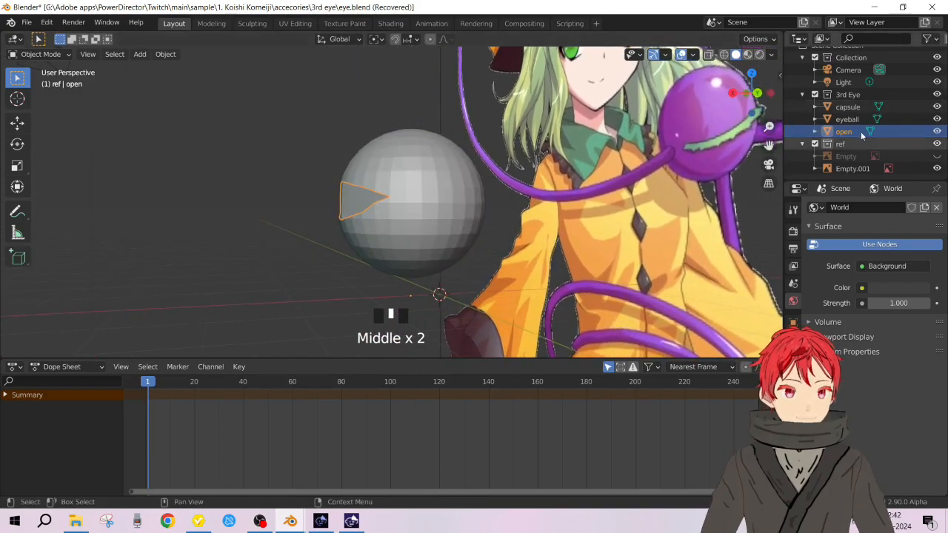
Add a single-bone armature at the 3D cursor below the eye sphere
scroll(455, 141, "up", 2)
mouse_move(399, 152)
middle_mouse_down()
mouse_move(407, 173)
mouse_move(396, 167)
middle_mouse_up()
key("shift+a")
mouse_move(224, 141)
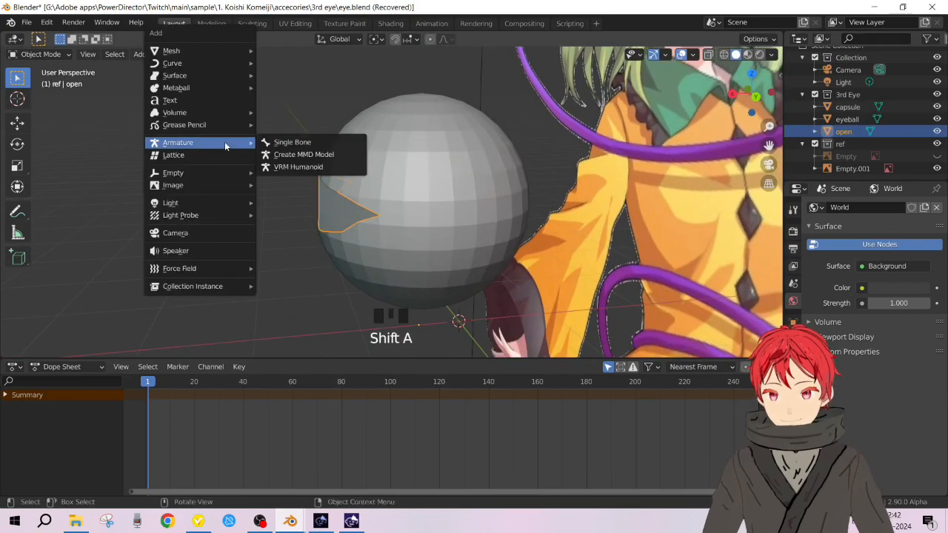
key("shift+a")
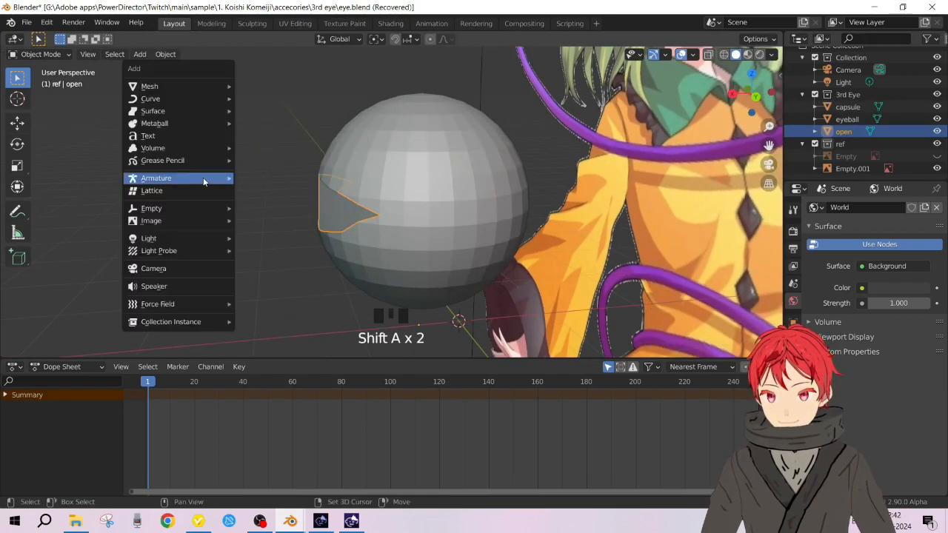
mouse_move(205, 179)
left_click(271, 178)
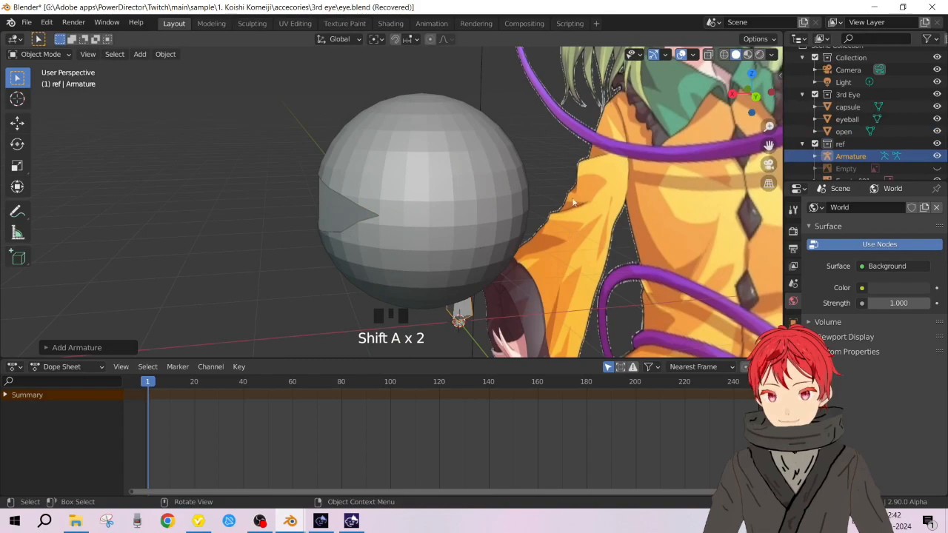
Move the new armature straight up along Z into the middle of the eye sphere
scroll(449, 222, "down", 4)
middle_click_drag(449, 222, 474, 230)
scroll(450, 219, "up", 4)
key("g")
key("z")
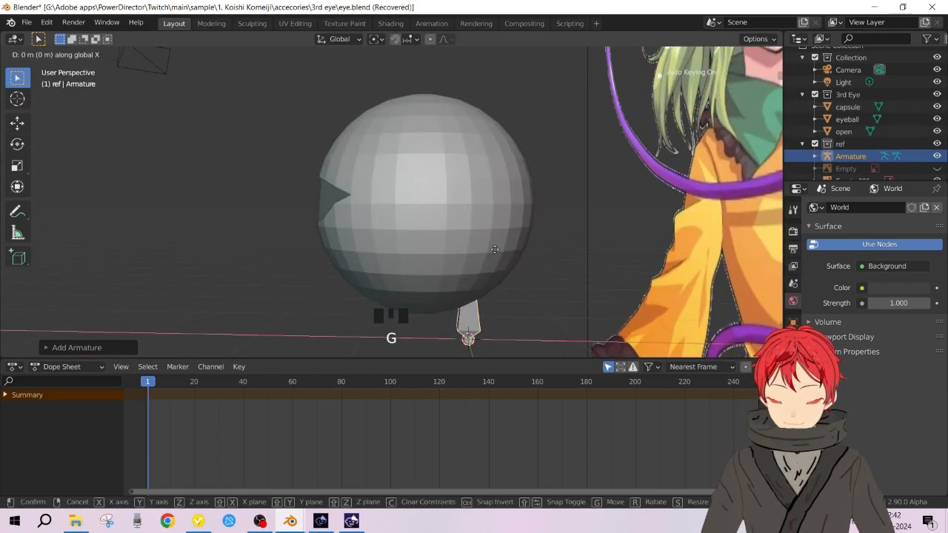
left_click(515, 126)
Rotate the armature in wireframe display so its bone lies nearly horizontal, pointing at the eye's opening
key("r")
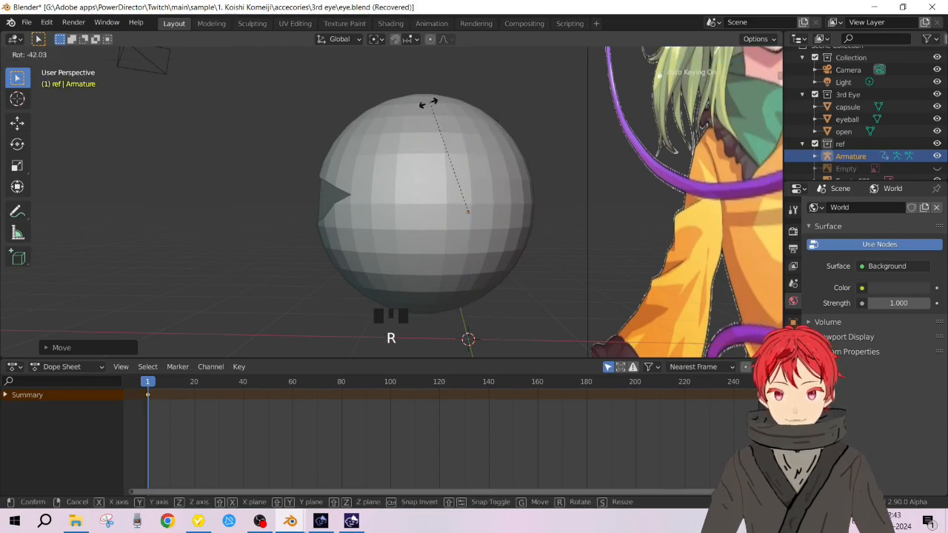
left_click(385, 206)
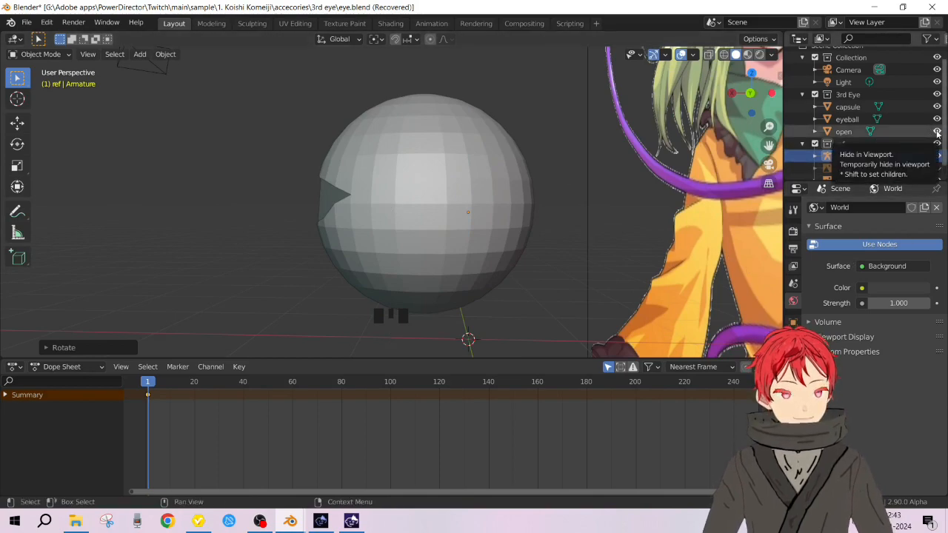
left_click(725, 56)
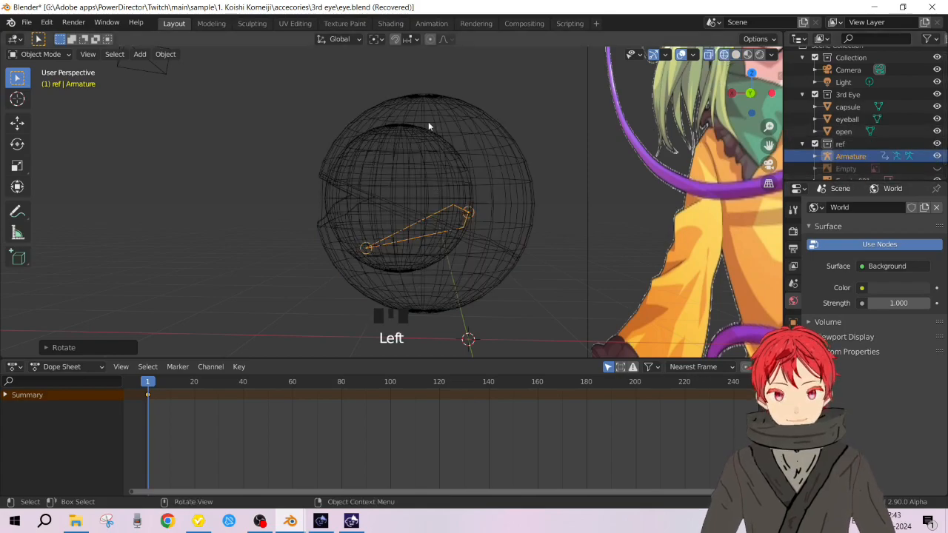
key("r")
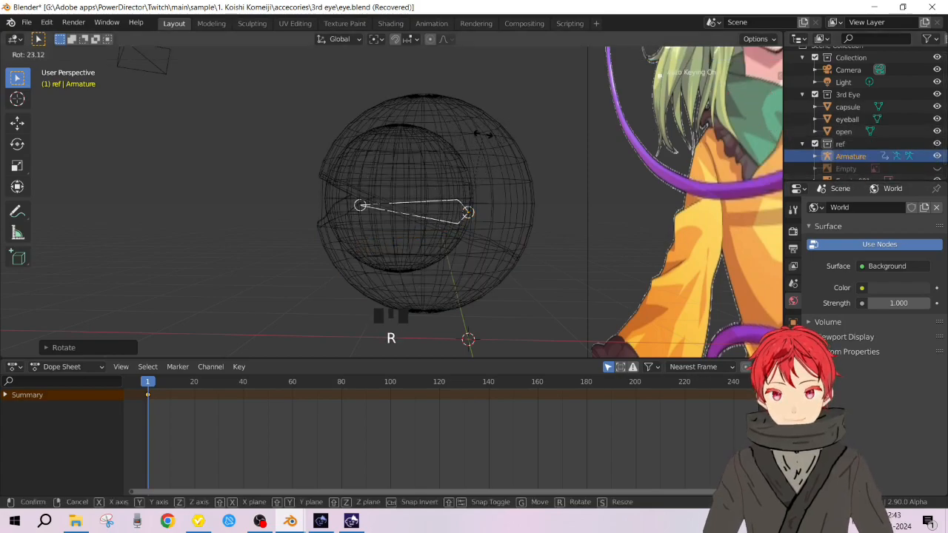
left_click(489, 138)
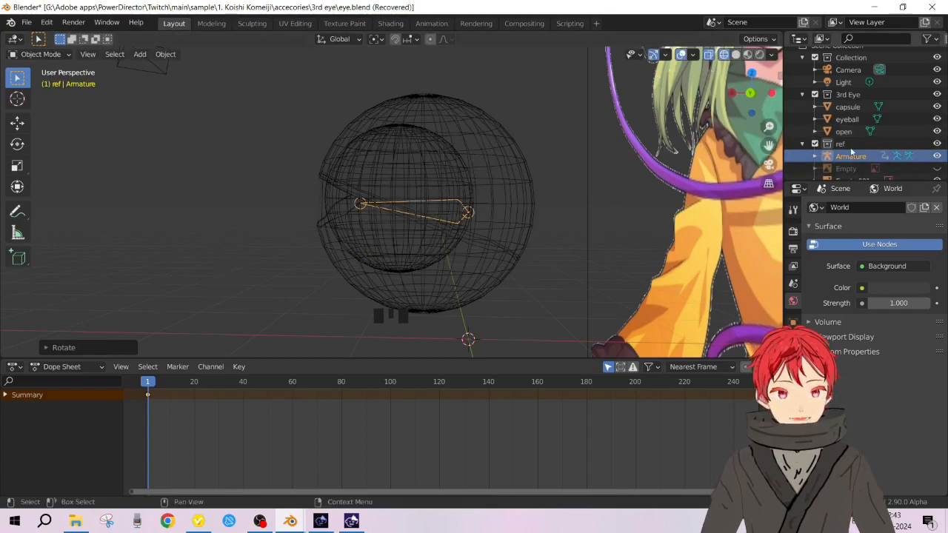
Move the new armature into the 3rd Eye collection and parent the open mesh to it with the Bone option
scroll(852, 145, "down", 4)
left_click_drag(851, 144, 861, 122)
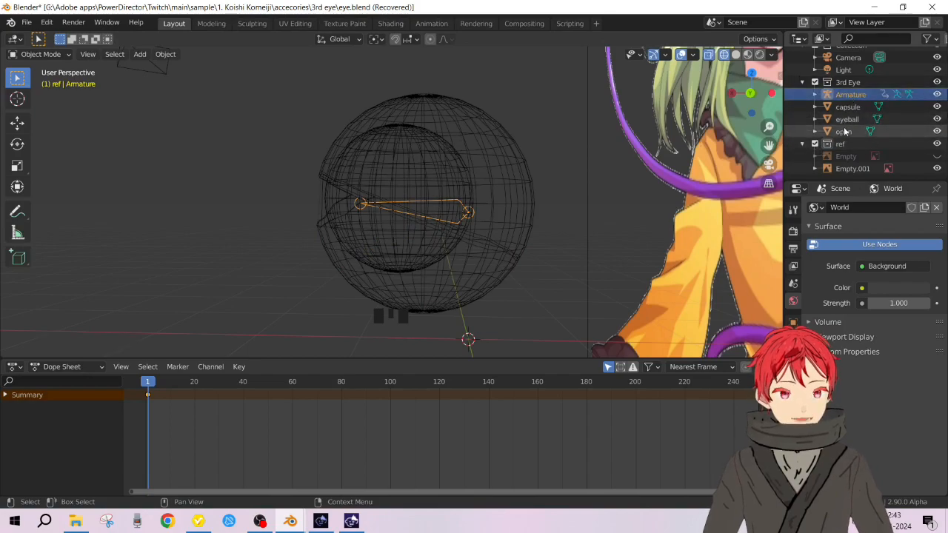
left_click(844, 132)
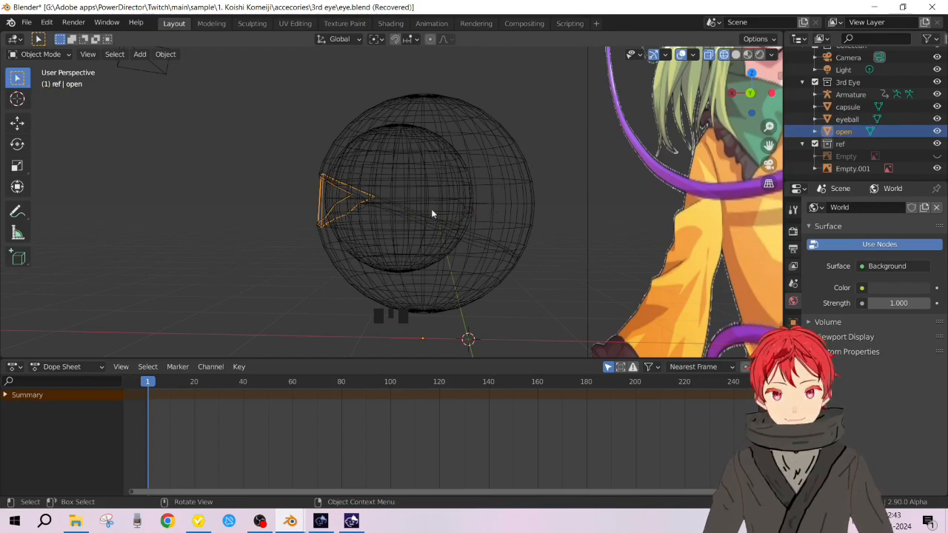
left_click(852, 94, "ctrl")
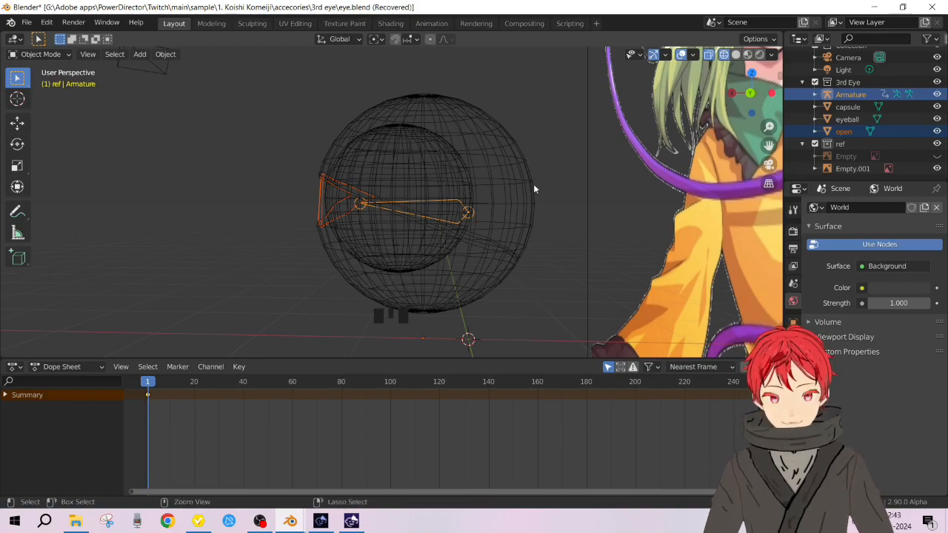
key("ctrl+p")
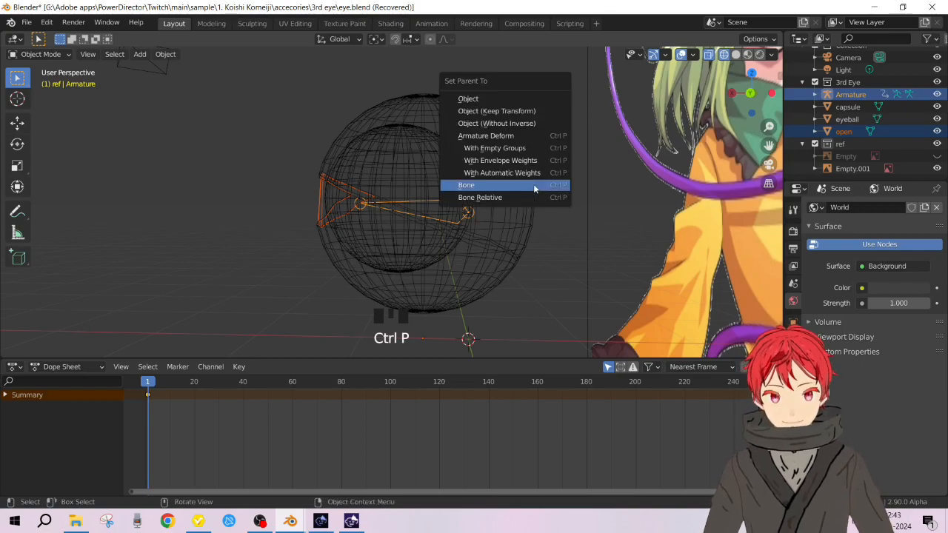
left_click(491, 185)
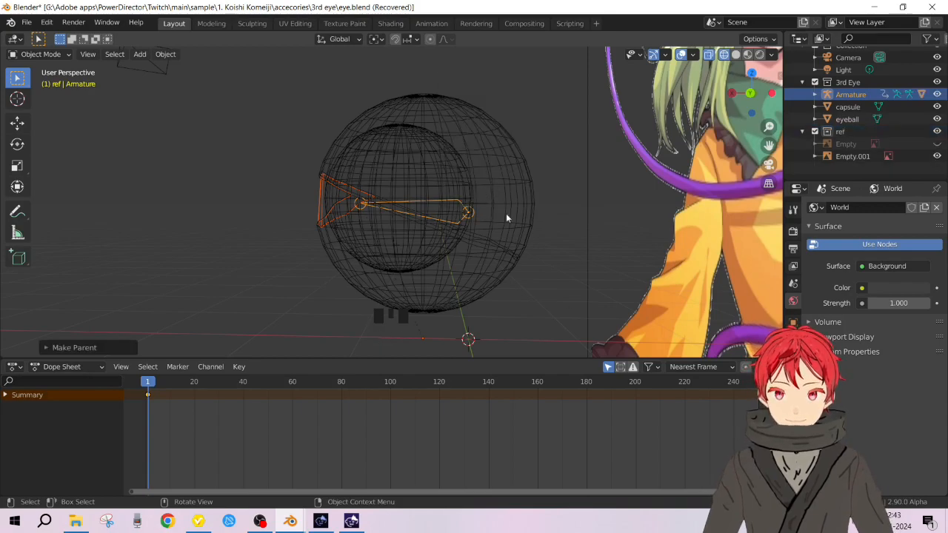
Delete the armature's keyframe at frame 1 and set the viewport back to solid shading
key("x")
left_click(152, 395)
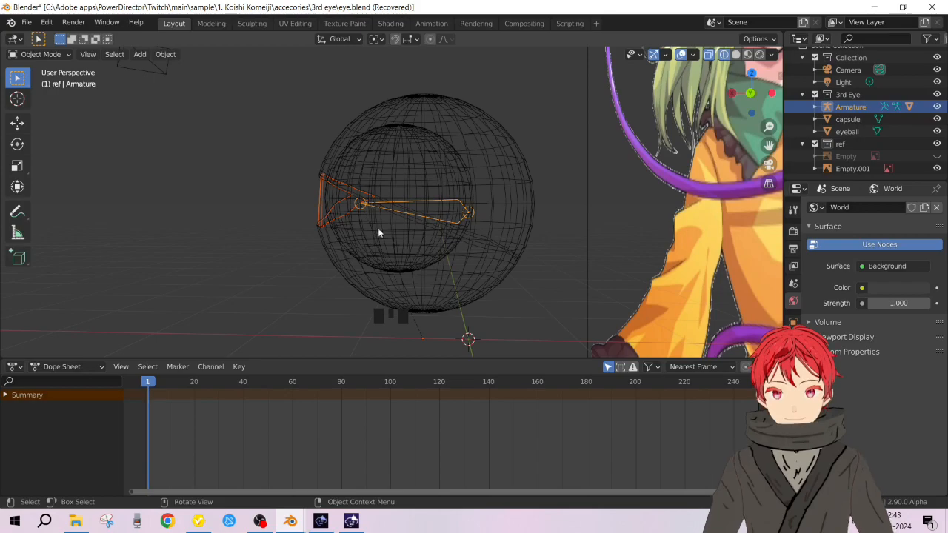
key("z")
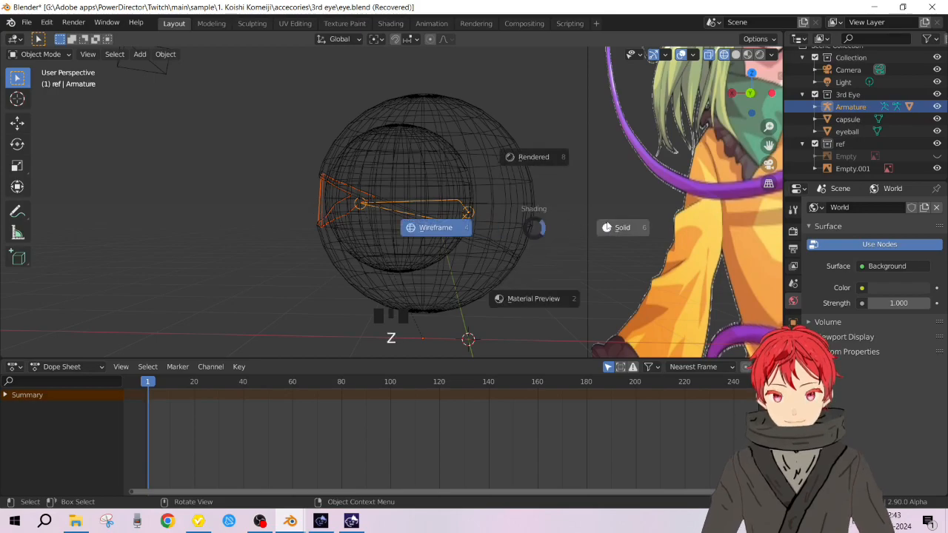
left_click(607, 223)
scroll(412, 148, "down", 2)
scroll(412, 148, "up", 2)
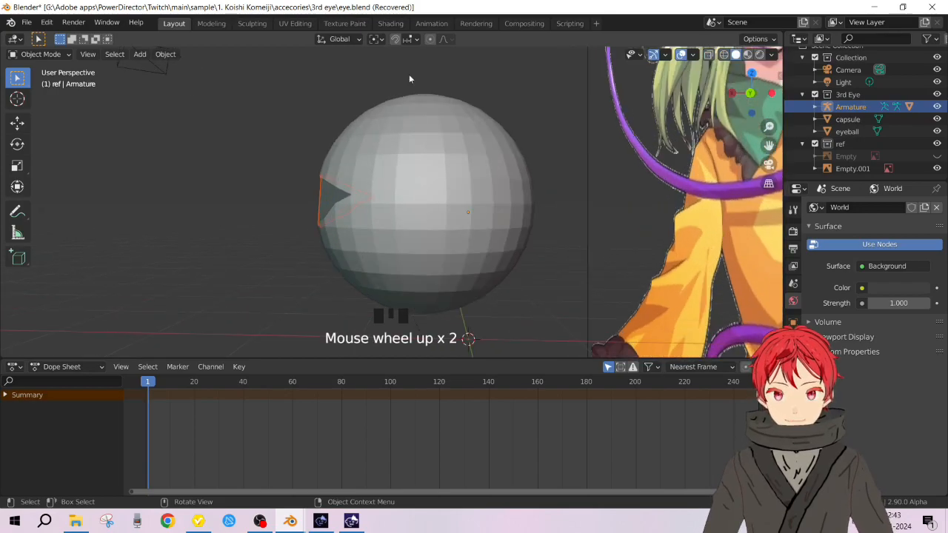
Switch to the Animation workspace and assign the existing 3rdEYE_OPEN action to the armature
left_click(429, 23)
scroll(586, 129, "down", 4)
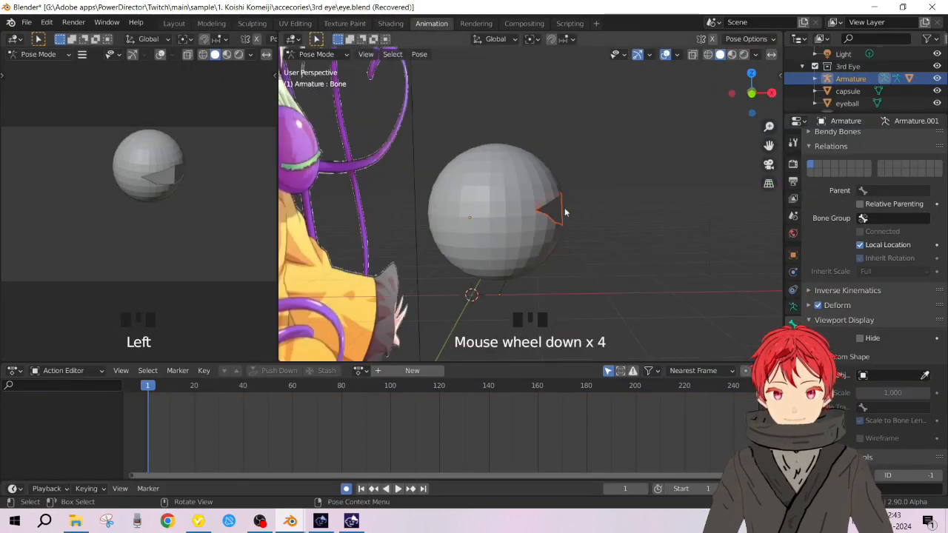
left_click(361, 370)
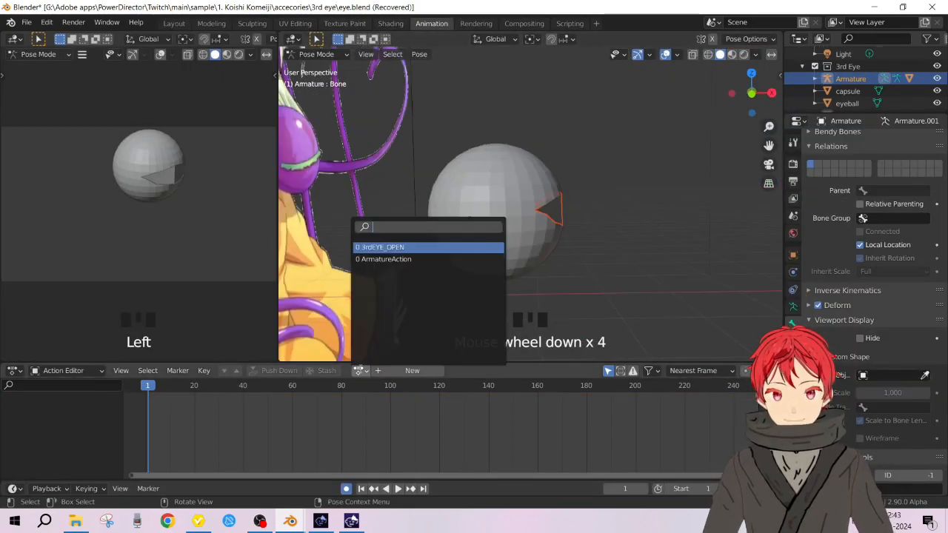
left_click(392, 247)
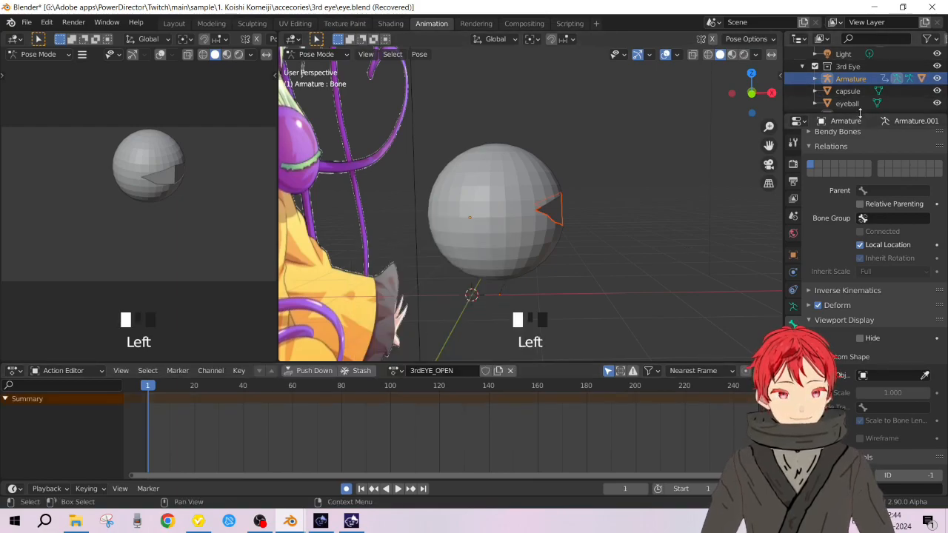
Enlarge the Outliner and set its display mode to Blender File
left_click_drag(852, 115, 851, 220)
left_click(800, 39)
left_click(823, 40)
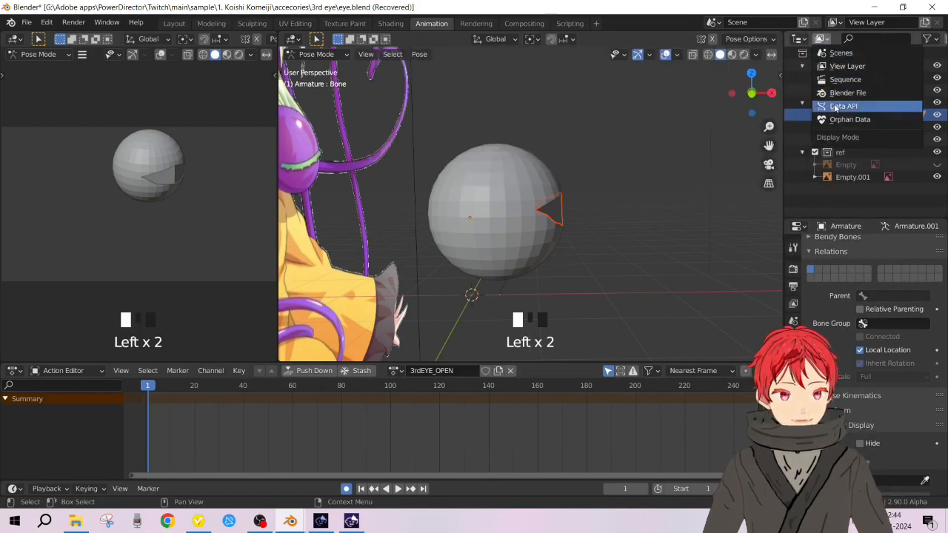
left_click(834, 93)
scroll(815, 202, "down", 5)
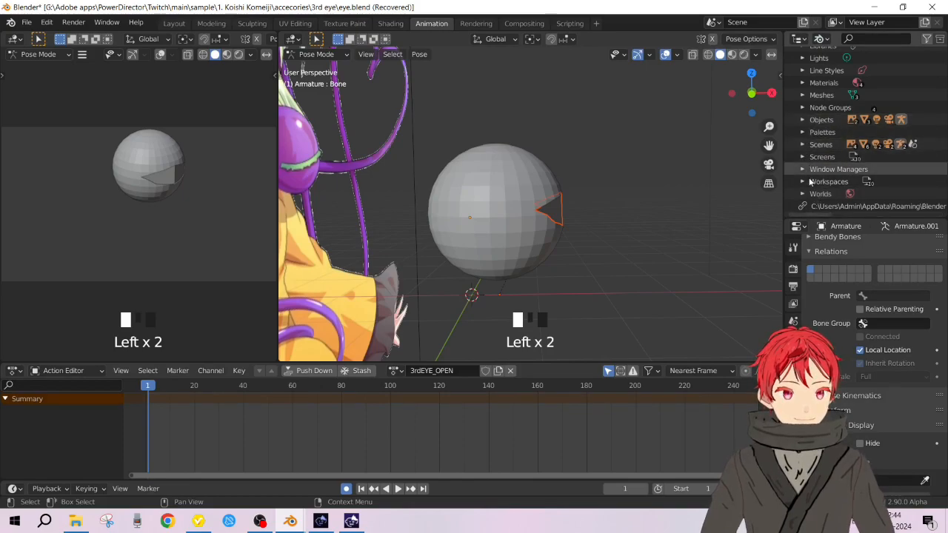
Find the file's Actions data and delete the leftover ArmatureAction
left_click(802, 182)
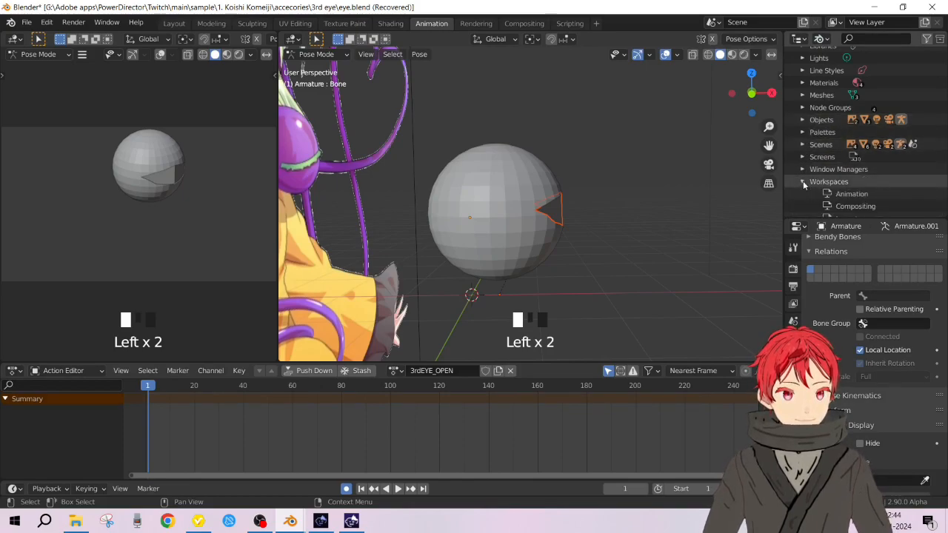
scroll(837, 185, "down", 5)
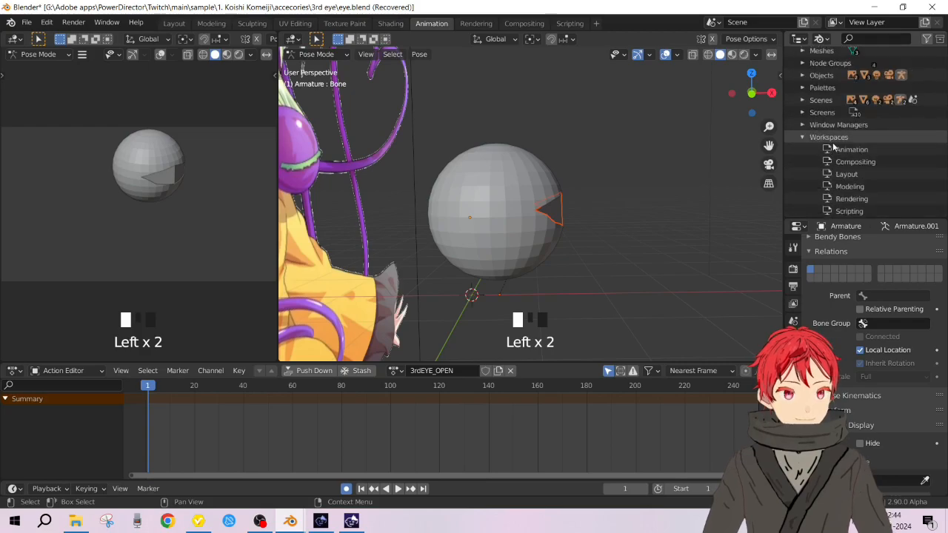
scroll(833, 145, "up", 1)
left_click(803, 97)
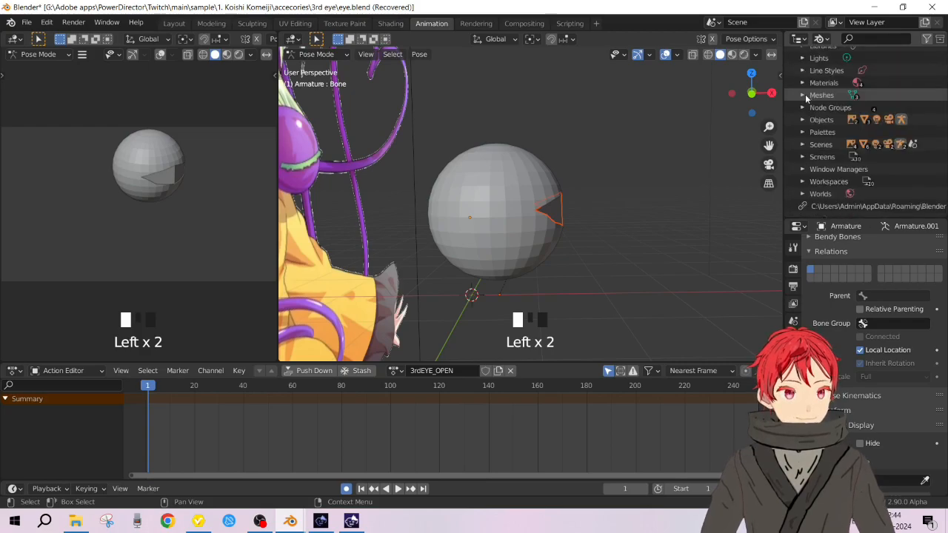
scroll(806, 111, "up", 2)
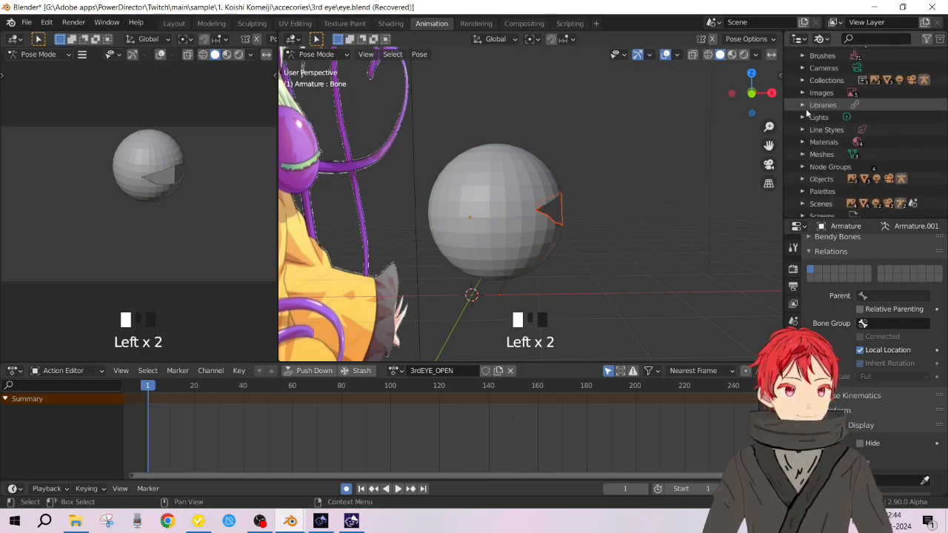
scroll(806, 110, "up", 1)
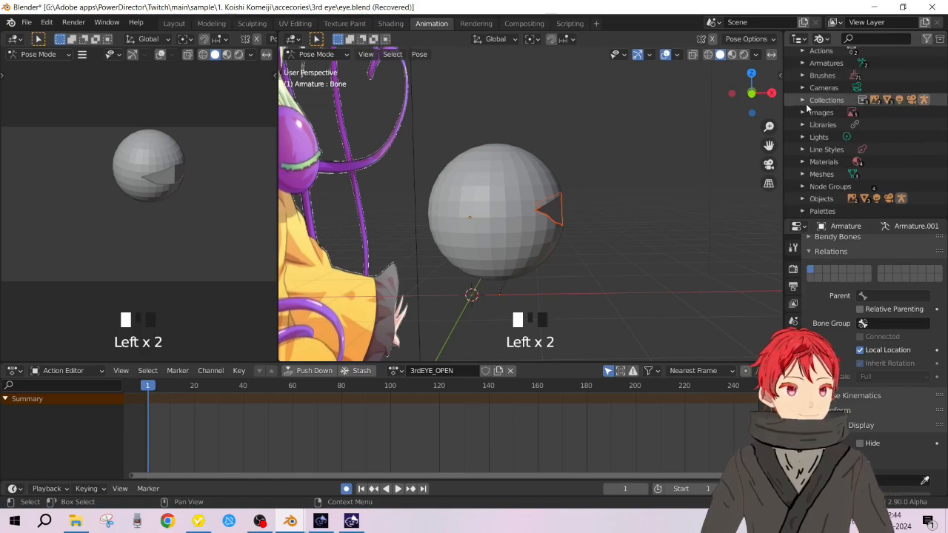
left_click(802, 51)
right_click(853, 76)
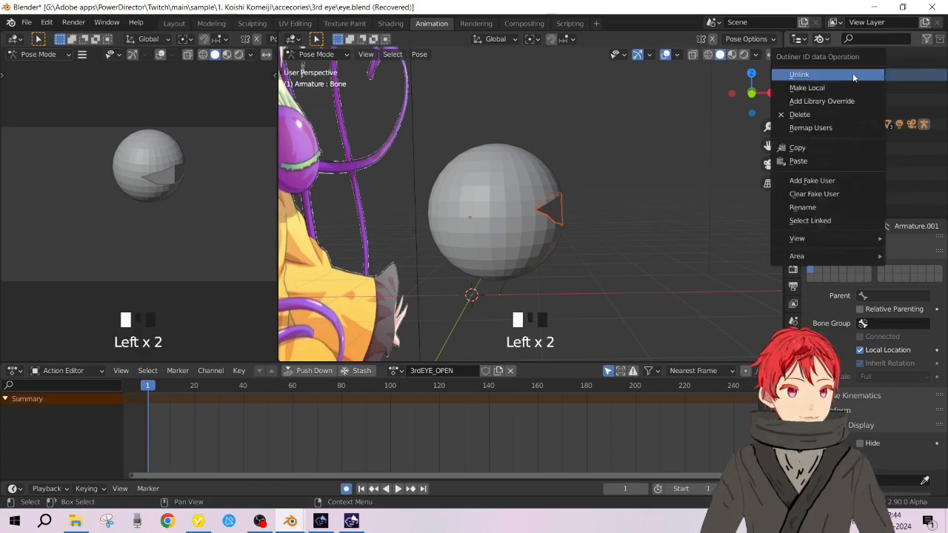
left_click(825, 116)
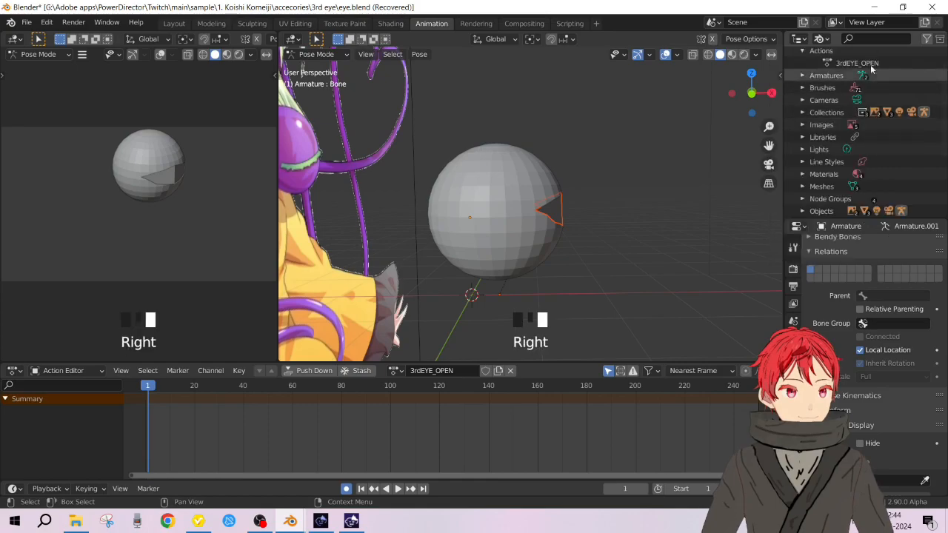
Collapse the Actions list and set the Outliner's display mode back to View Layer
left_click(802, 51)
scroll(796, 53, "up", 1)
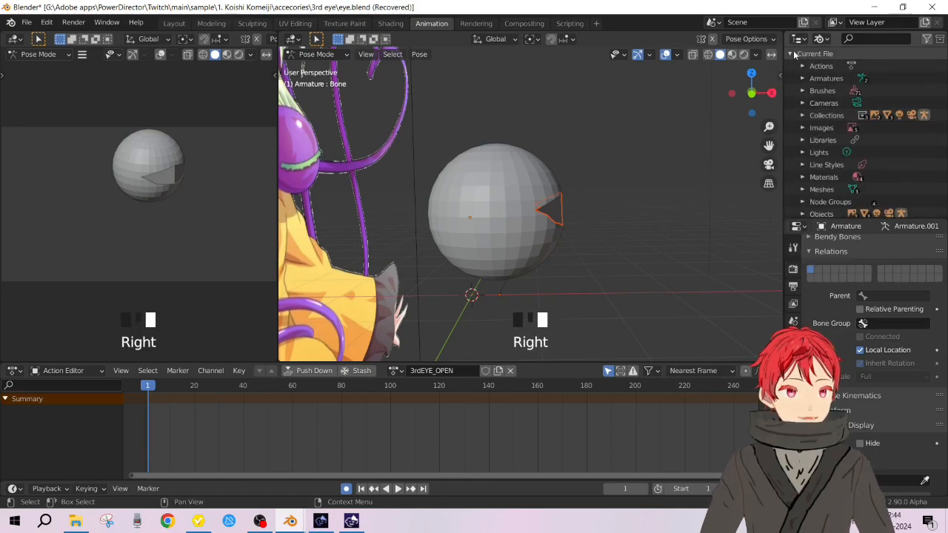
left_click(820, 38)
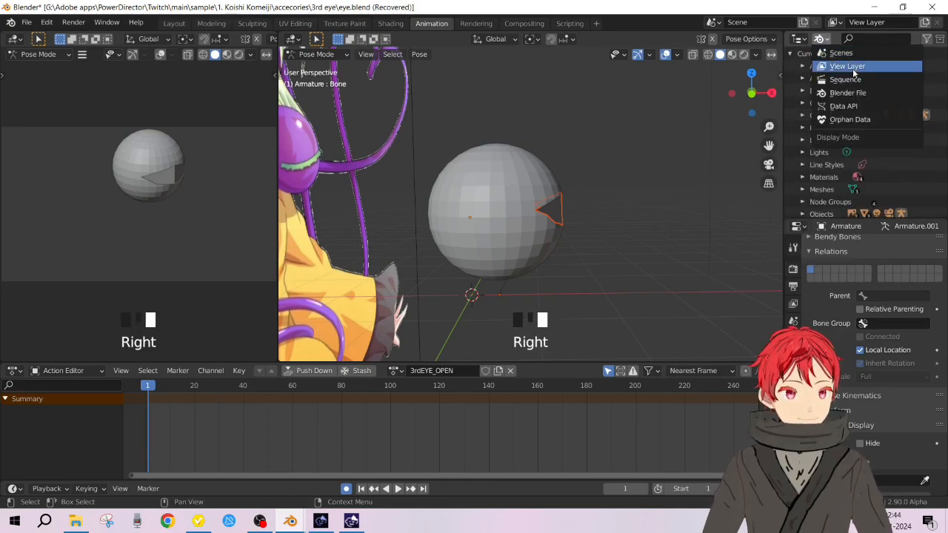
left_click(853, 70)
scroll(428, 295, "down", 2)
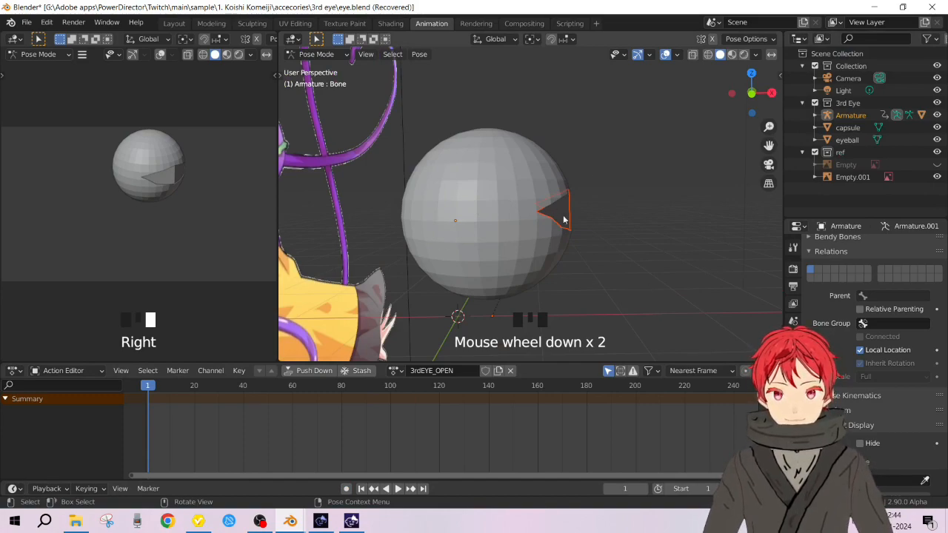
Try to insert a Location, Rotation & Scale keyframe at frame 1 in Pose Mode
key("i")
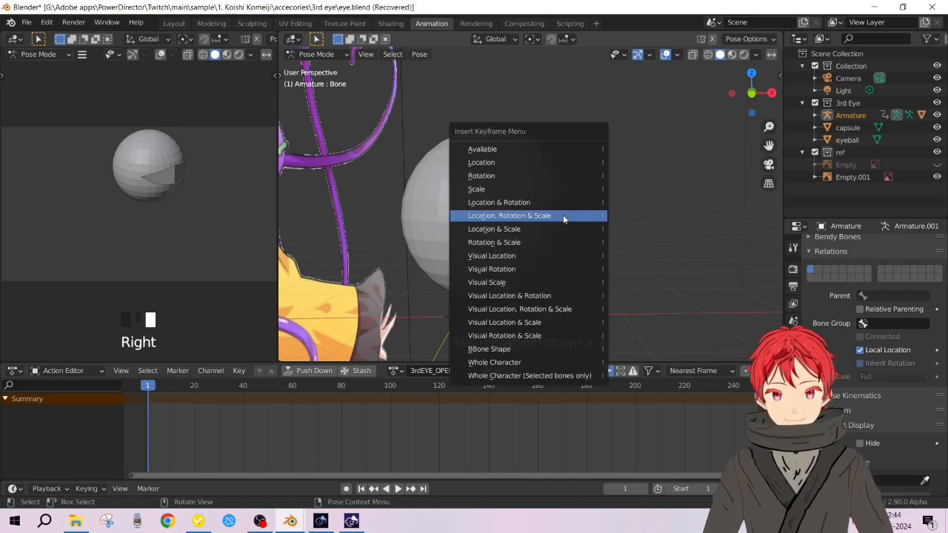
left_click(563, 215)
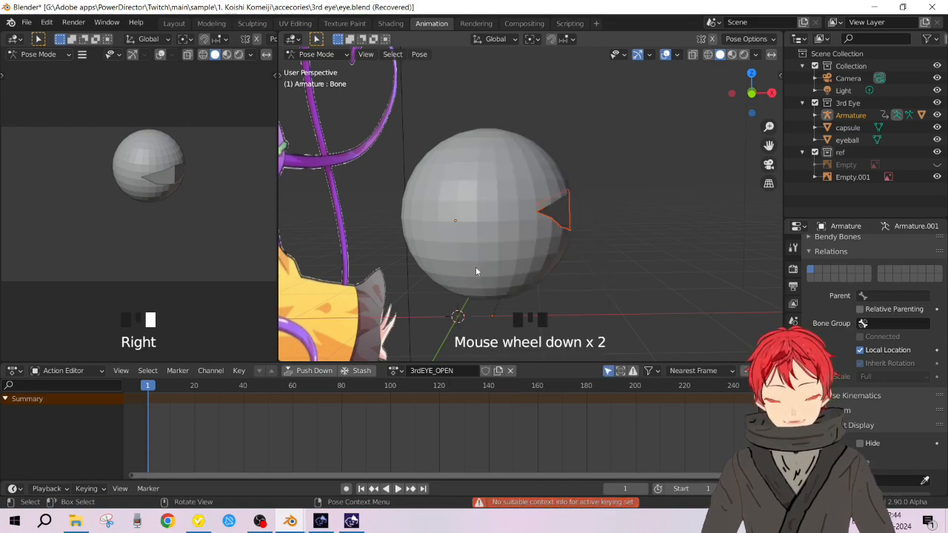
middle_click_drag(608, 277, 591, 274)
Select the Armature in the Outliner, check it in the Layout workspace, and retry inserting the keyframe in the Animation workspace
left_click(859, 115)
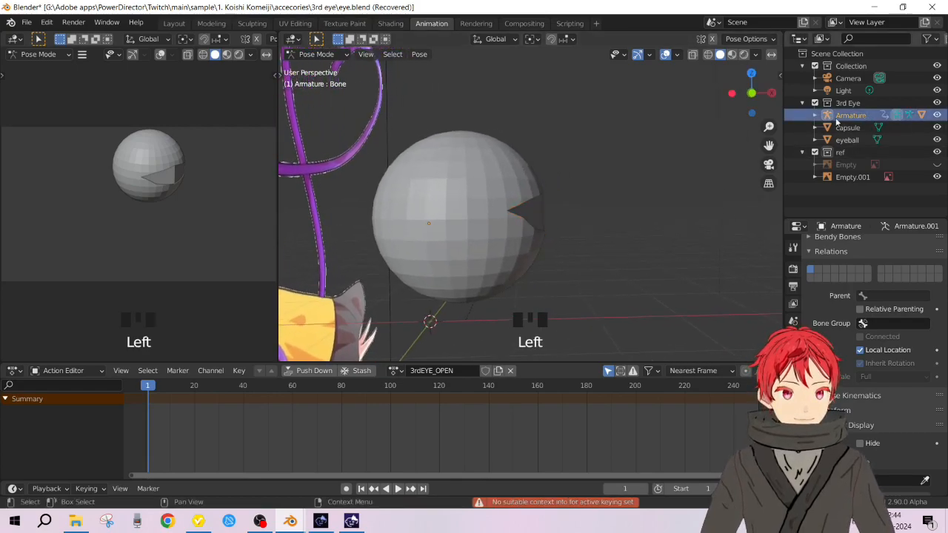
left_click(174, 23)
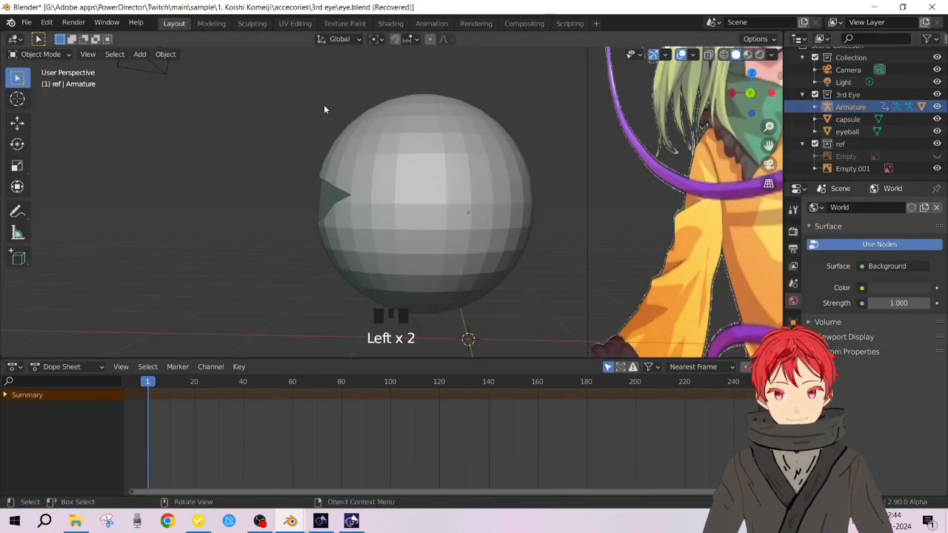
left_click(431, 23)
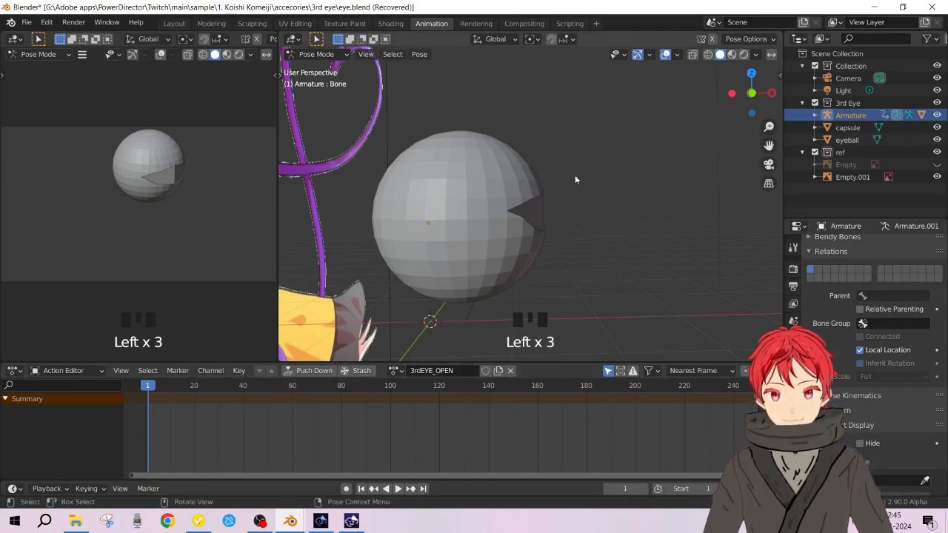
key("i")
left_click(532, 200)
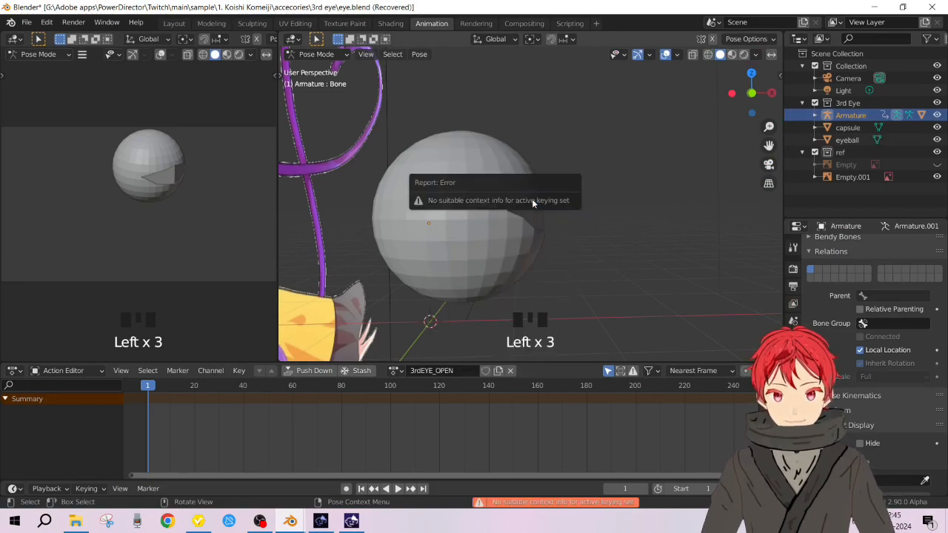
left_click(259, 521)
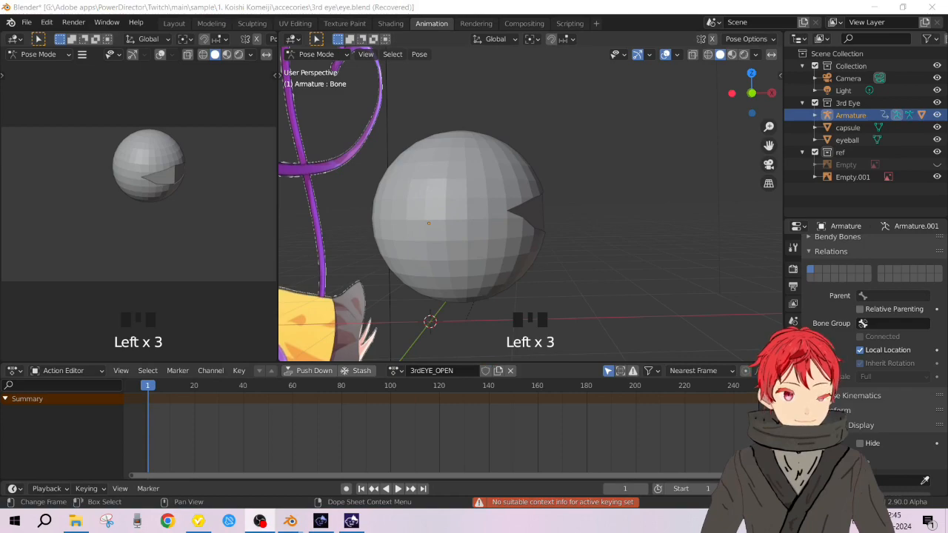
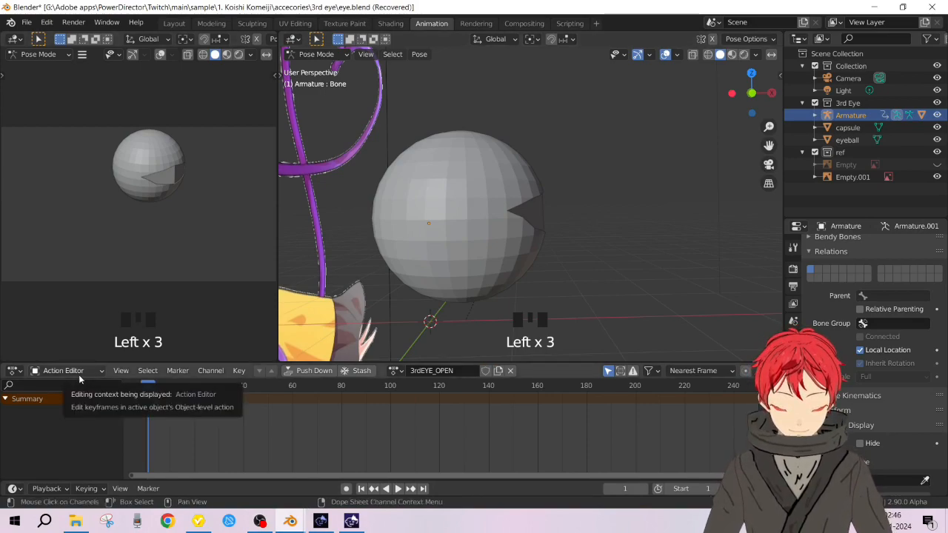
Switch to the Layout workspace and change its Dope Sheet editor to a Timeline
left_click(174, 23)
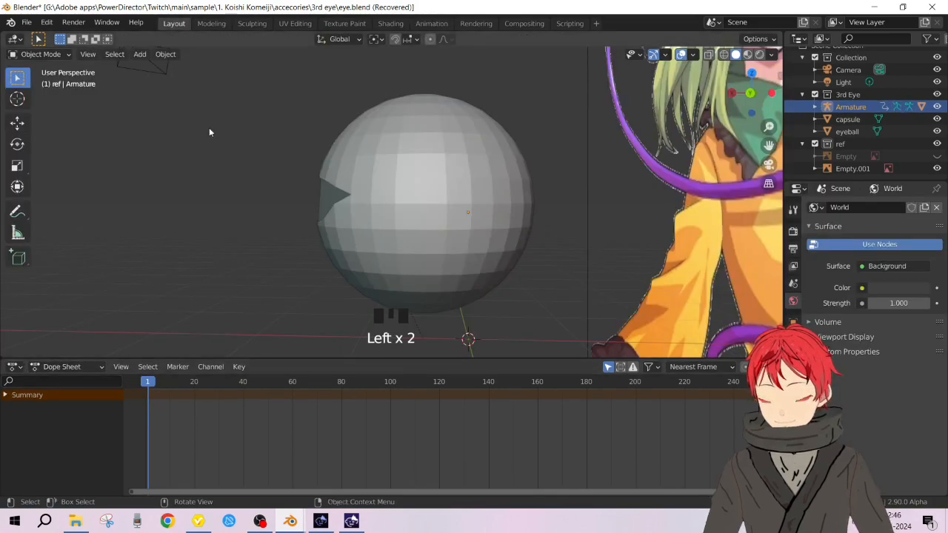
left_click(54, 369)
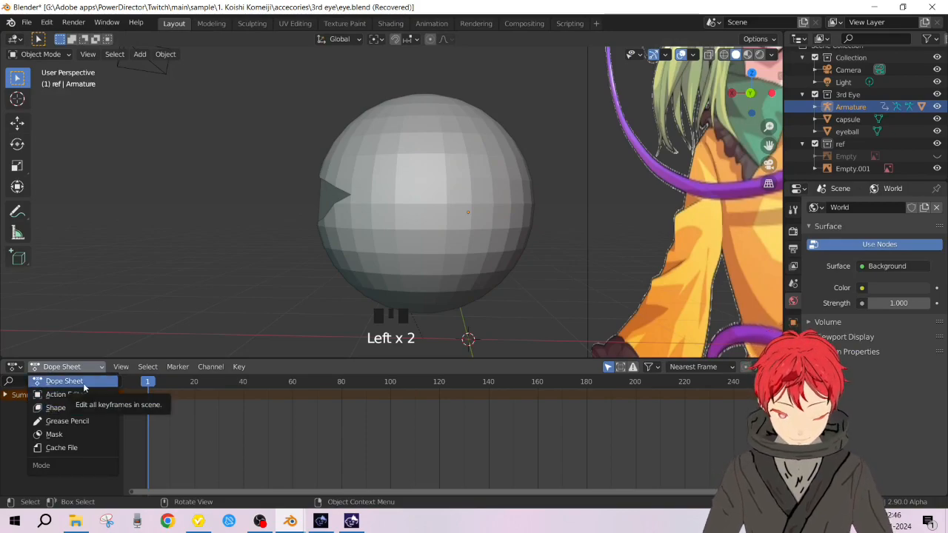
left_click(83, 382)
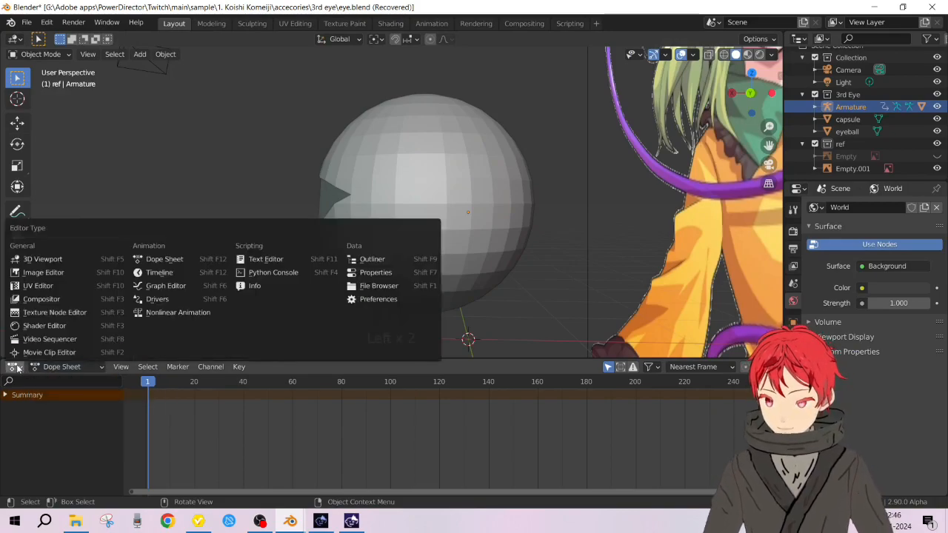
left_click(158, 272)
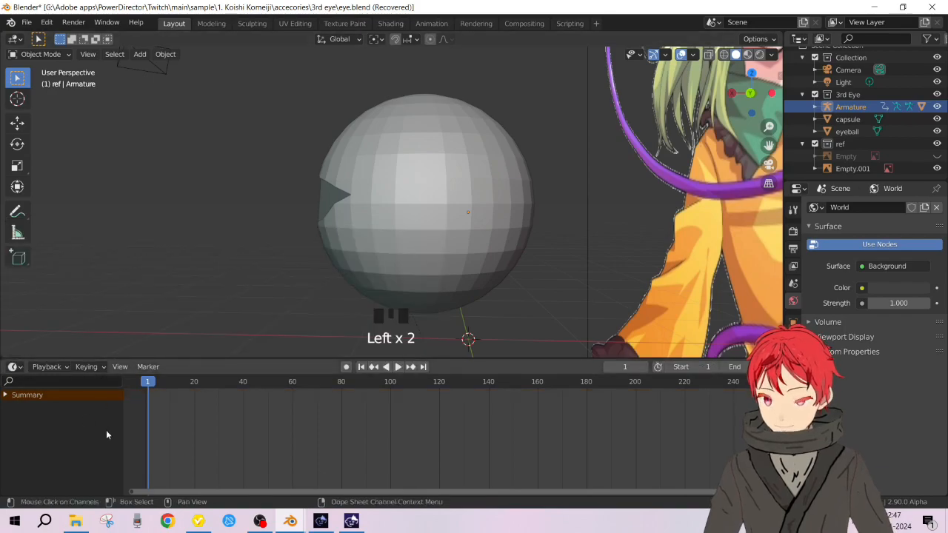
left_click(18, 369)
left_click(184, 280)
left_click(15, 366)
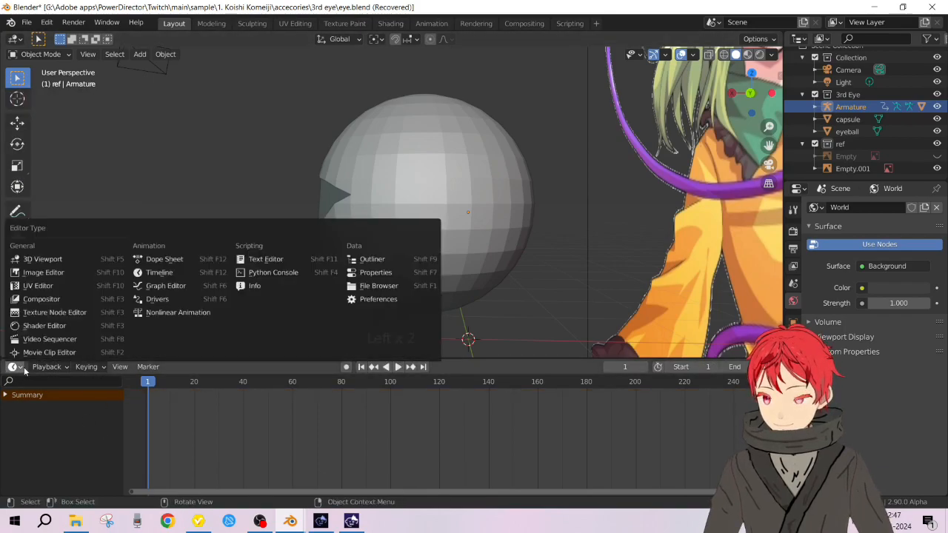
left_click(15, 367)
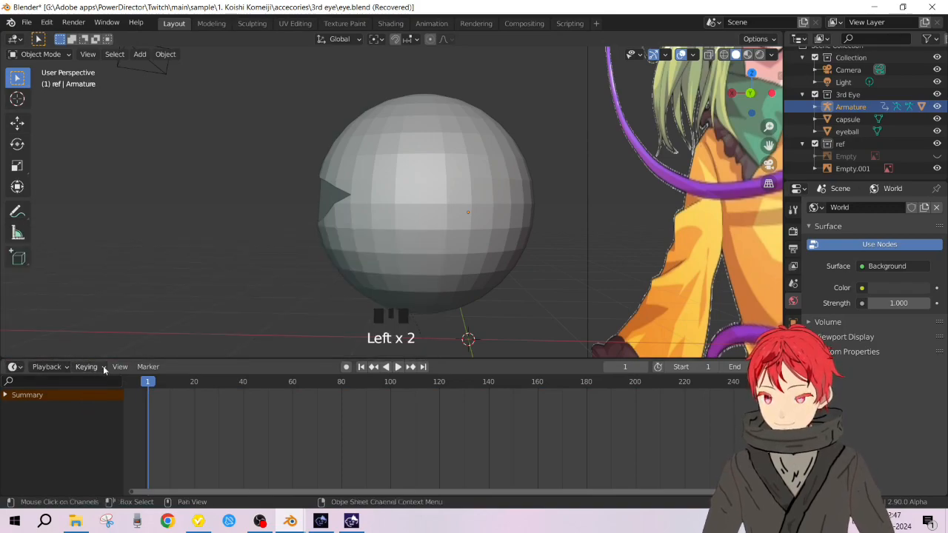
Examine the available active keying sets in the Timeline's keying settings and leave them without choosing one
mouse_move(103, 371)
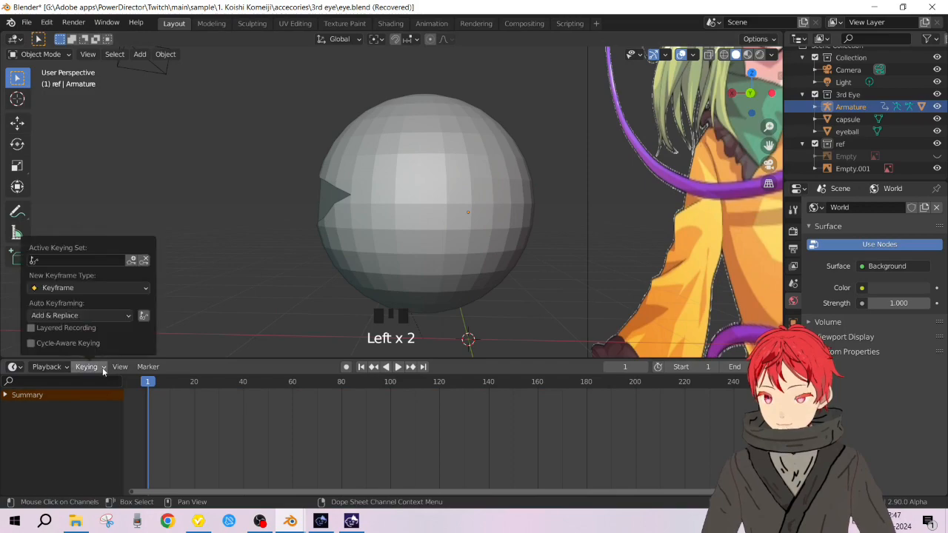
left_click(104, 262)
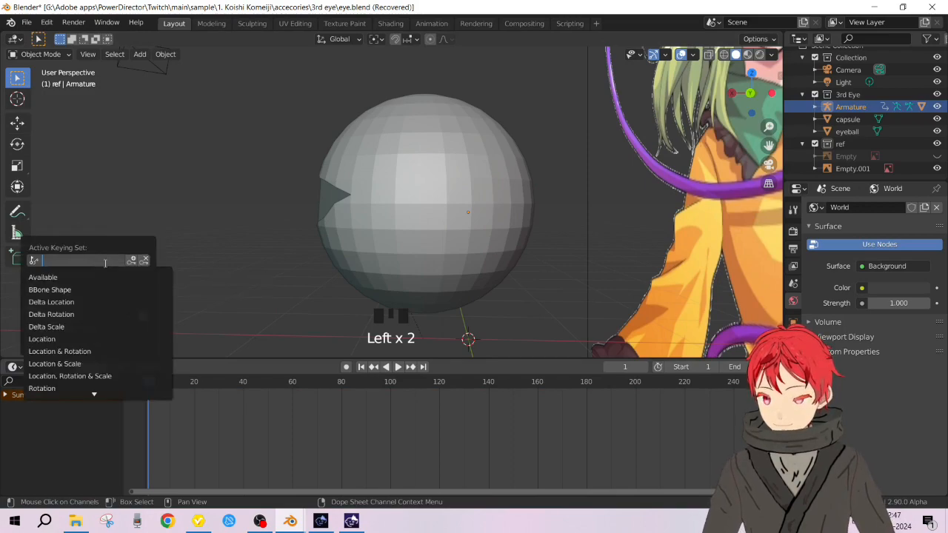
left_click(144, 243)
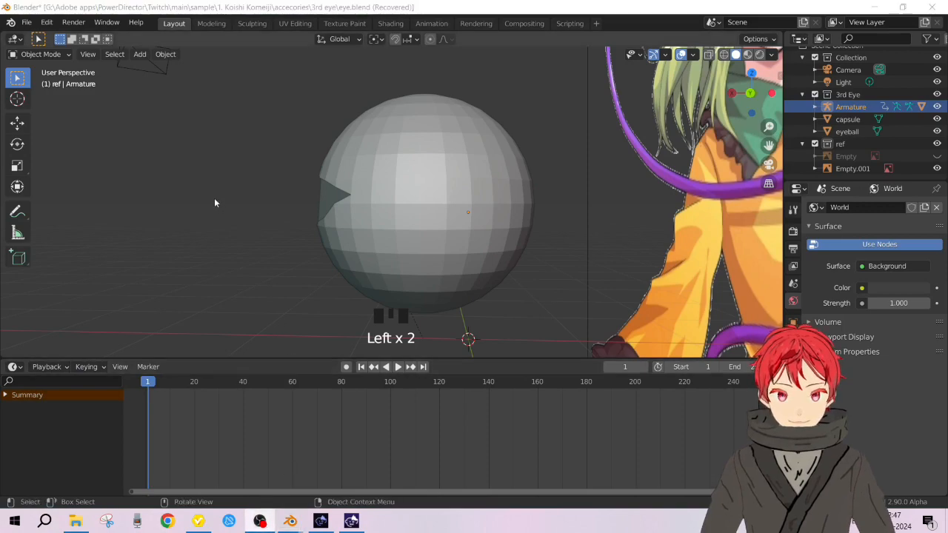
left_click(246, 151)
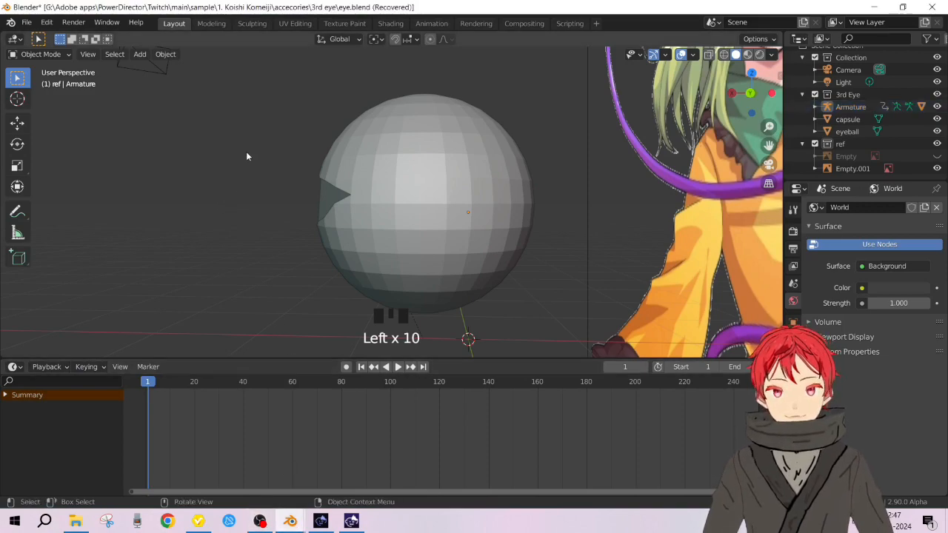
Return to the Animation workspace and try again to keyframe the armature's bone in the 3rdEYE_OPEN action
left_click(432, 23)
scroll(511, 249, "up", 3)
scroll(510, 244, "down", 3)
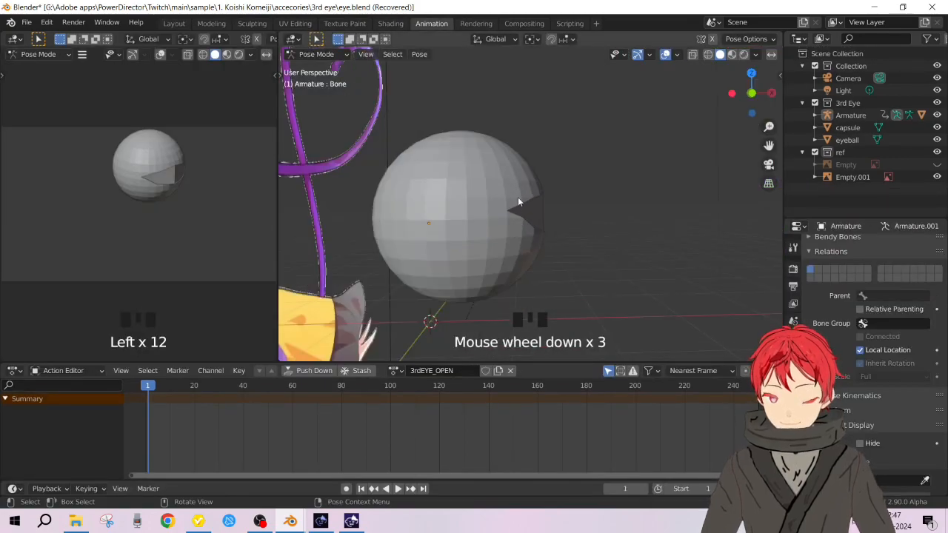
key("i")
left_click(518, 197)
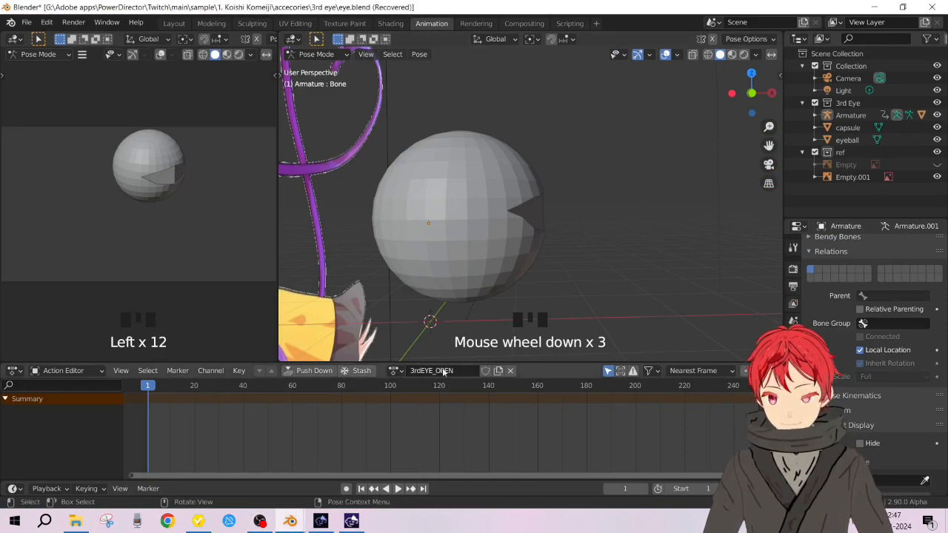
Unlink the 3rdEYE_OPEN action from the armature and create a new action in its place
left_click(510, 371, "ctrl")
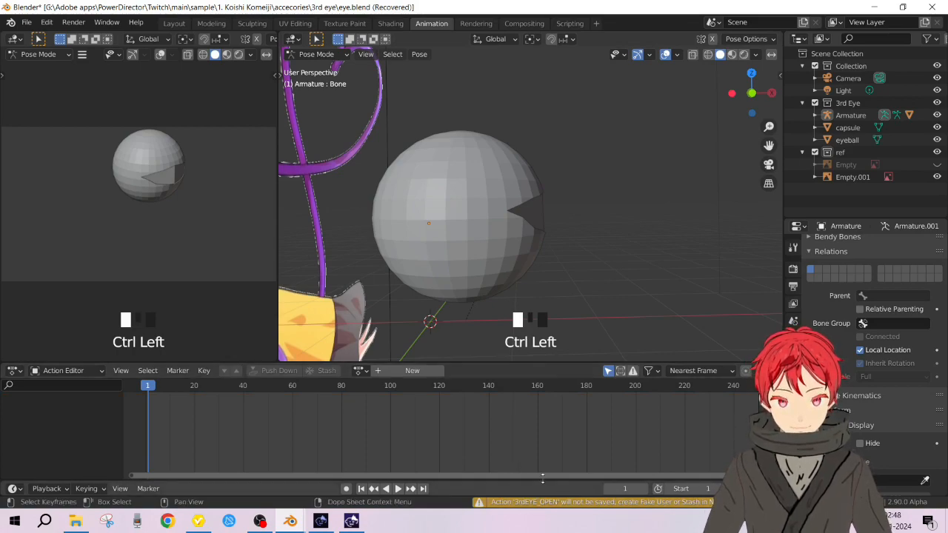
left_click(407, 370)
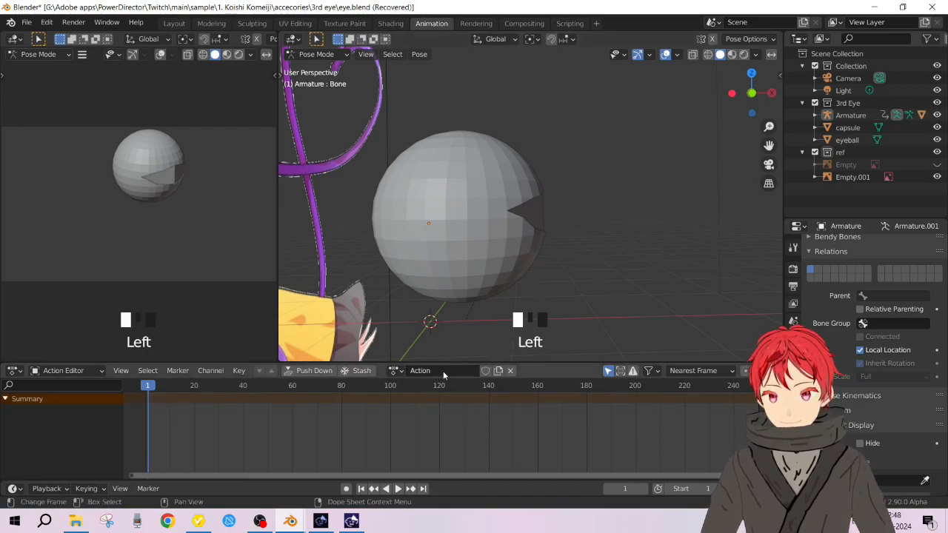
Try to insert a keyframe in the new action and review the reported error in the Info Log
key("i")
left_click(559, 163)
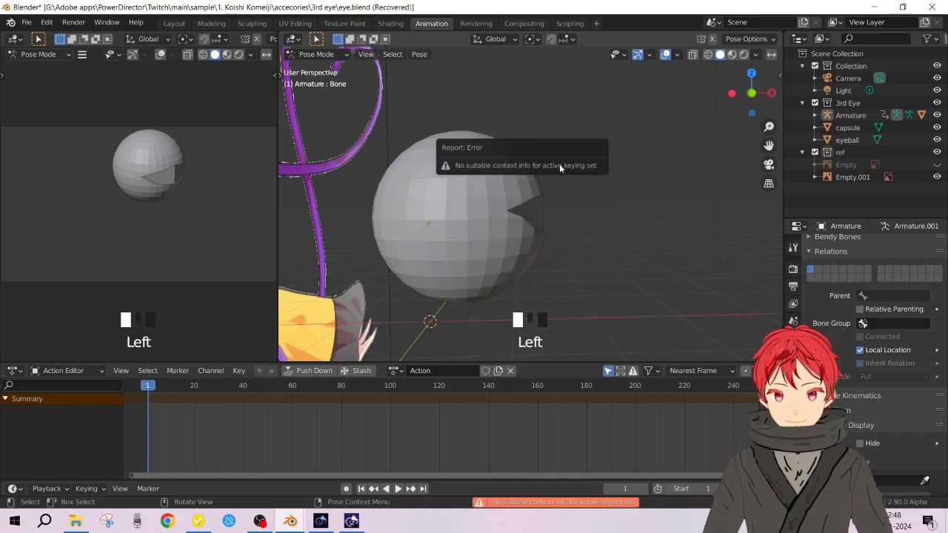
left_click(485, 503)
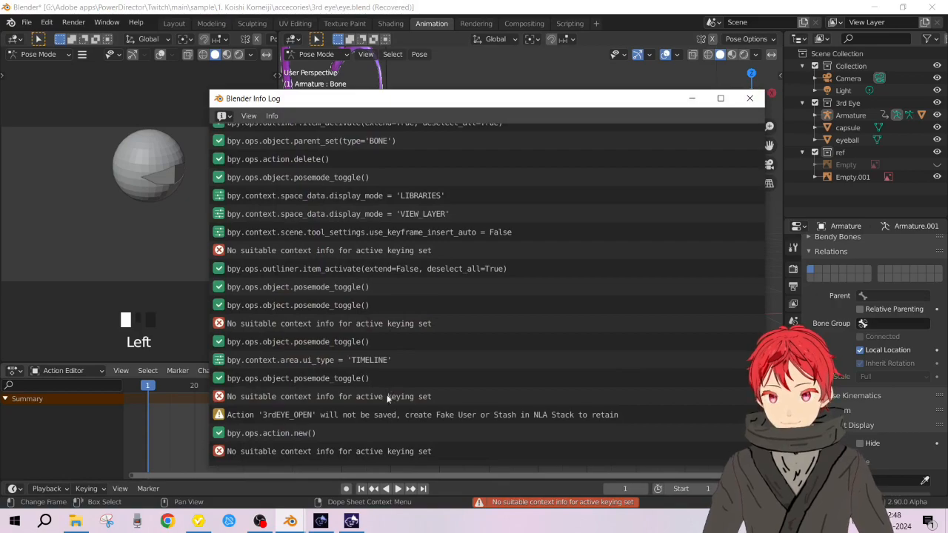
left_click(473, 448)
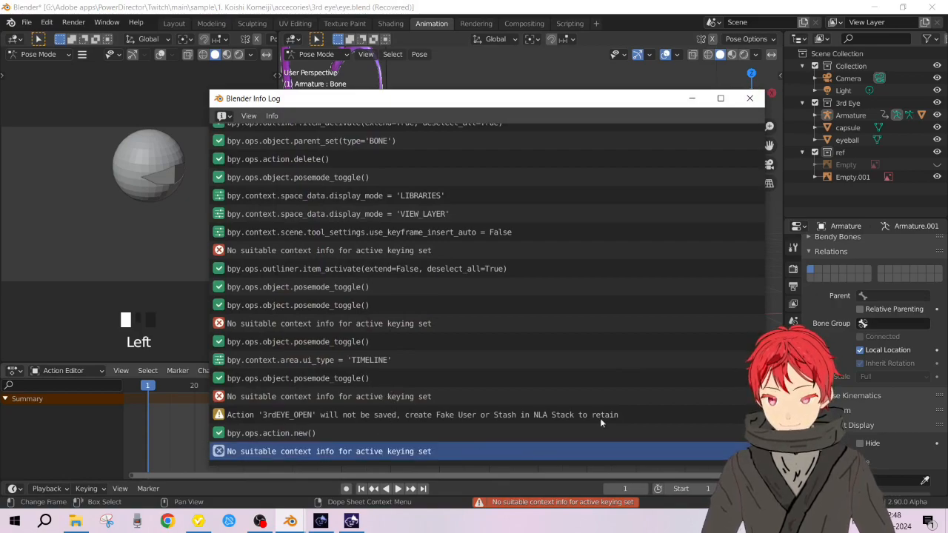
left_click(749, 98)
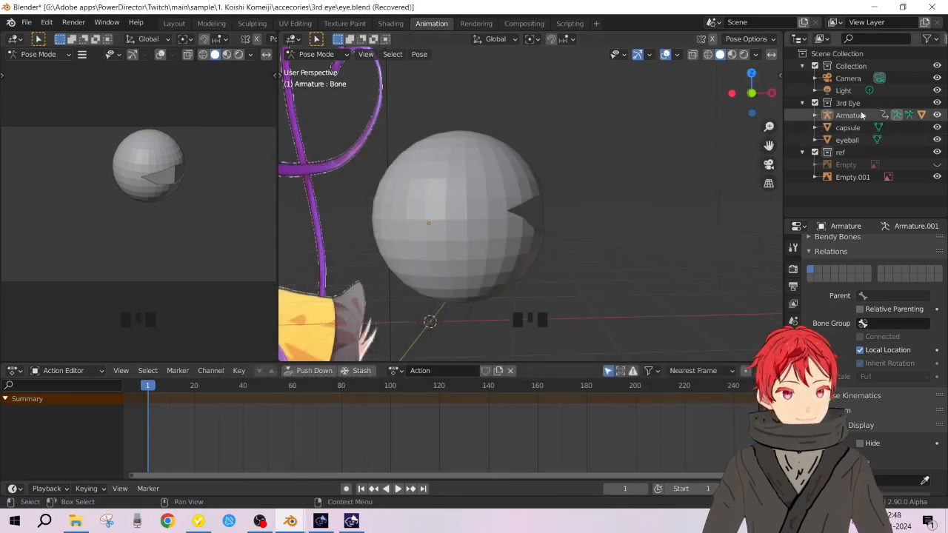
Expand the Armature's hierarchy in the Outliner, select its open mesh, and reselect the Armature
left_click(815, 116)
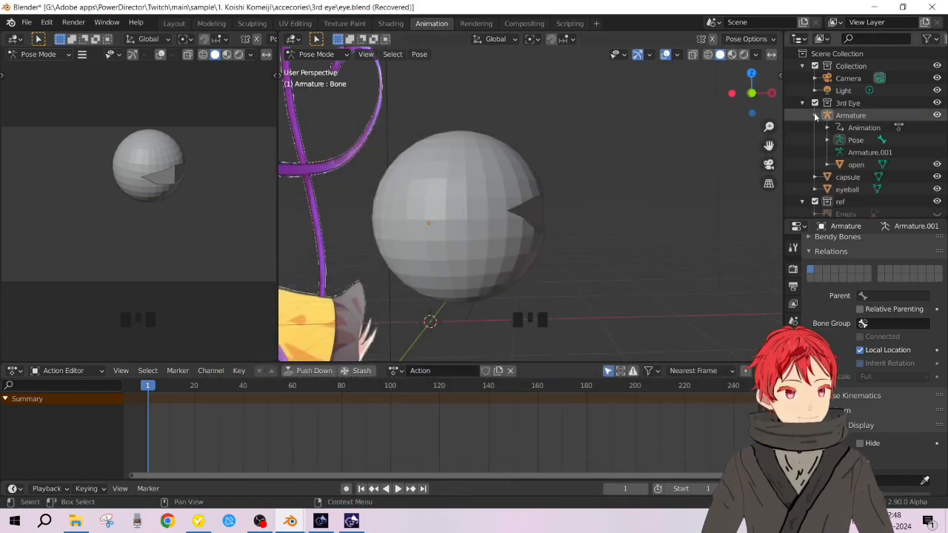
double_click(867, 166)
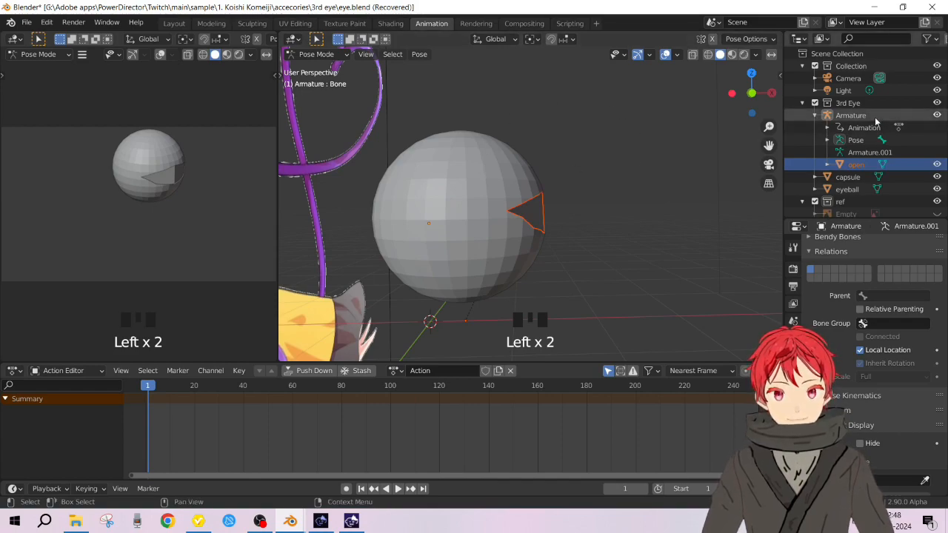
left_click(585, 122)
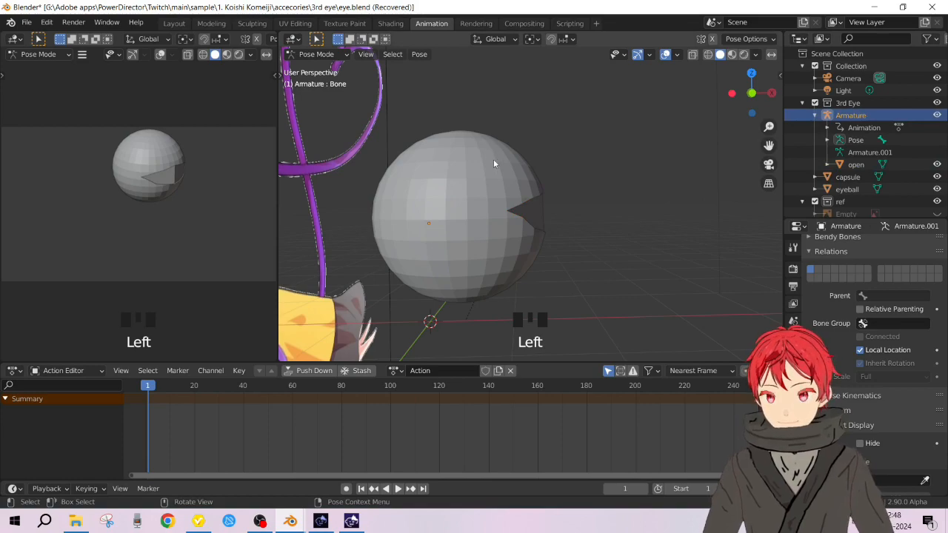
Select the Armature in the Layout workspace and display the viewport in wireframe so its bone can be seen
left_click(175, 23)
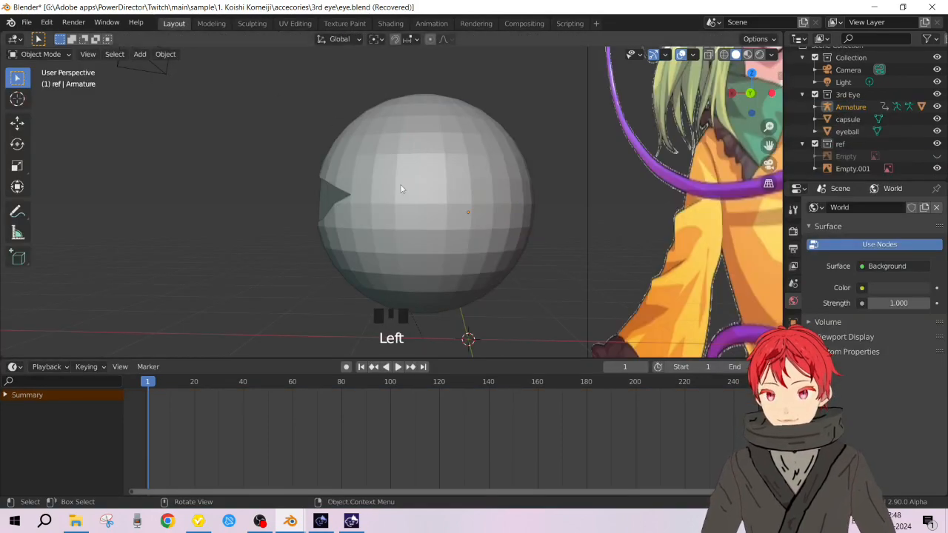
left_click(852, 107)
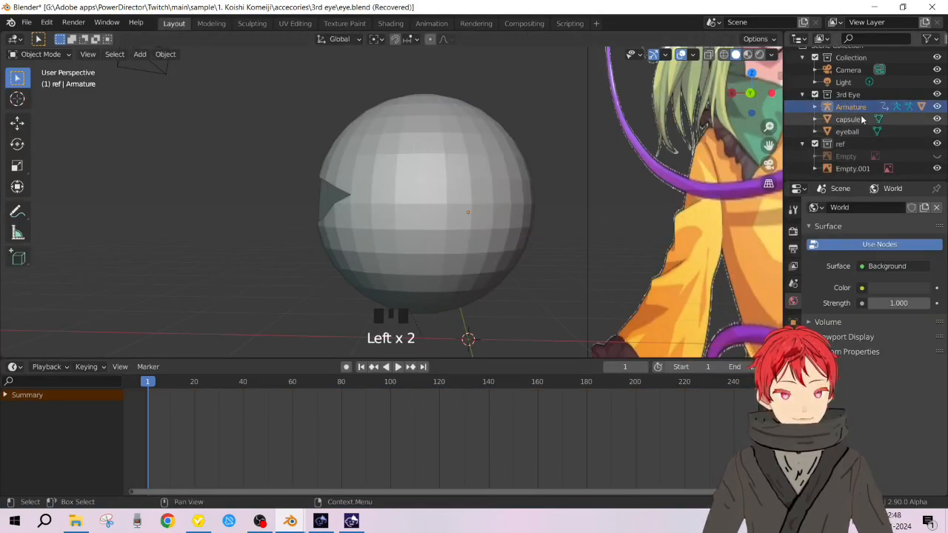
middle_click_drag(564, 206, 619, 214)
key("z")
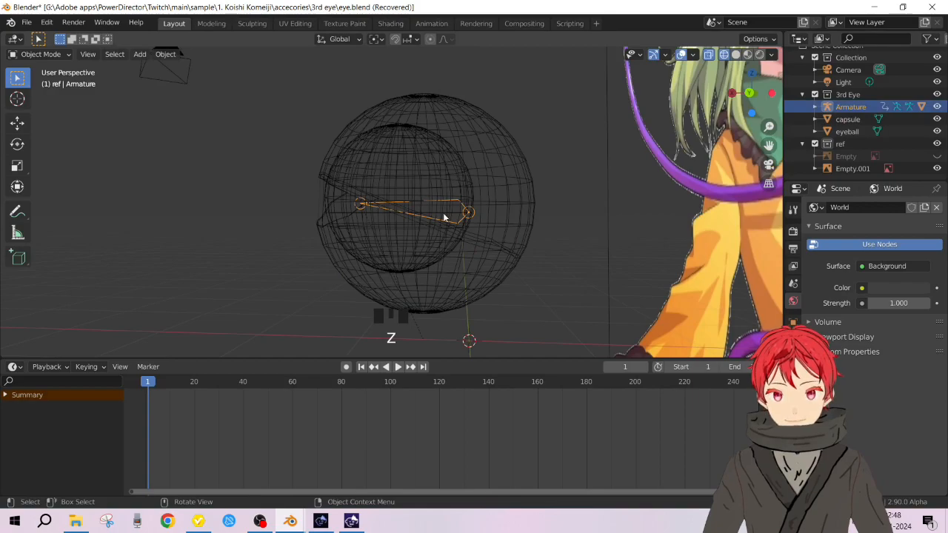
Test the armature by rotating it freely in Object Mode, and undo the rotation
key("r")
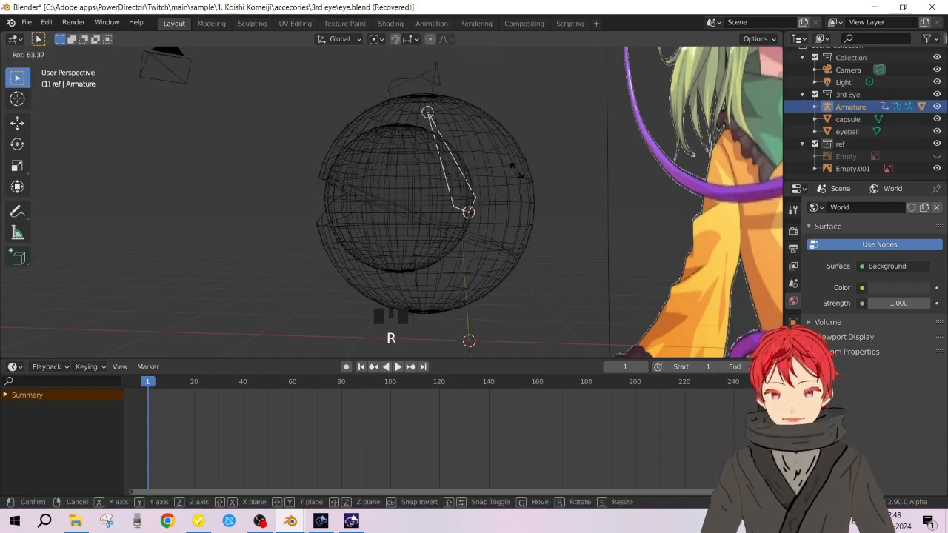
left_click(462, 190)
key("ctrl+z")
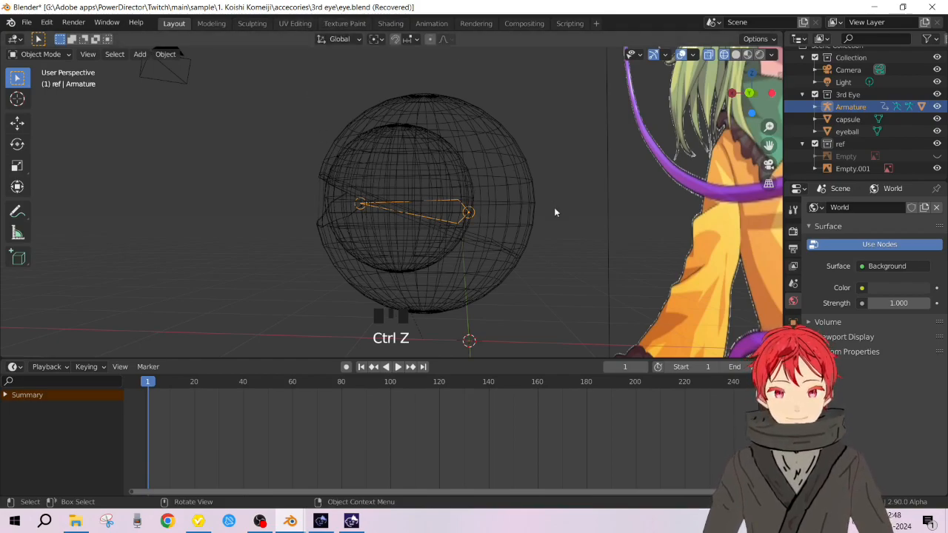
scroll(468, 205, "down", 5)
scroll(468, 208, "up", 4)
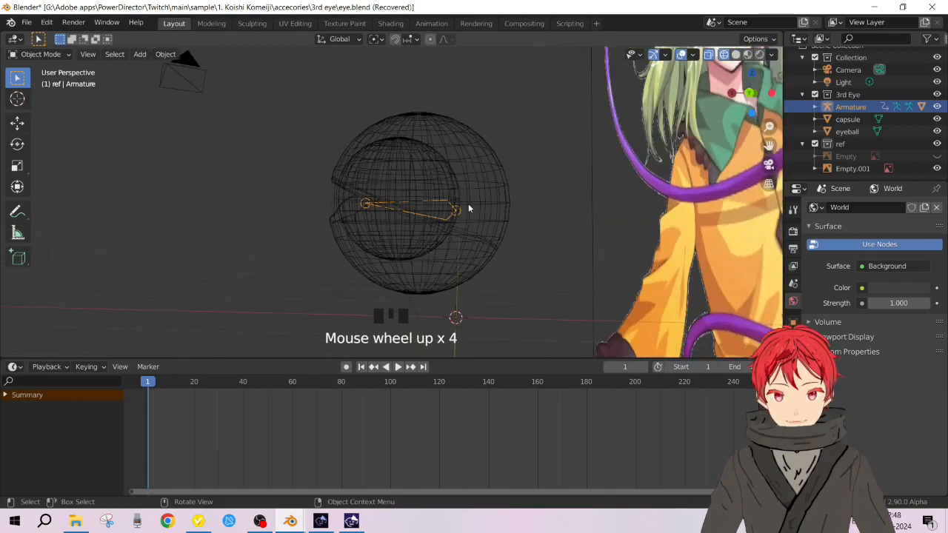
Check the armature in the Animation workspace, and undo the last seven changes
left_click(431, 23)
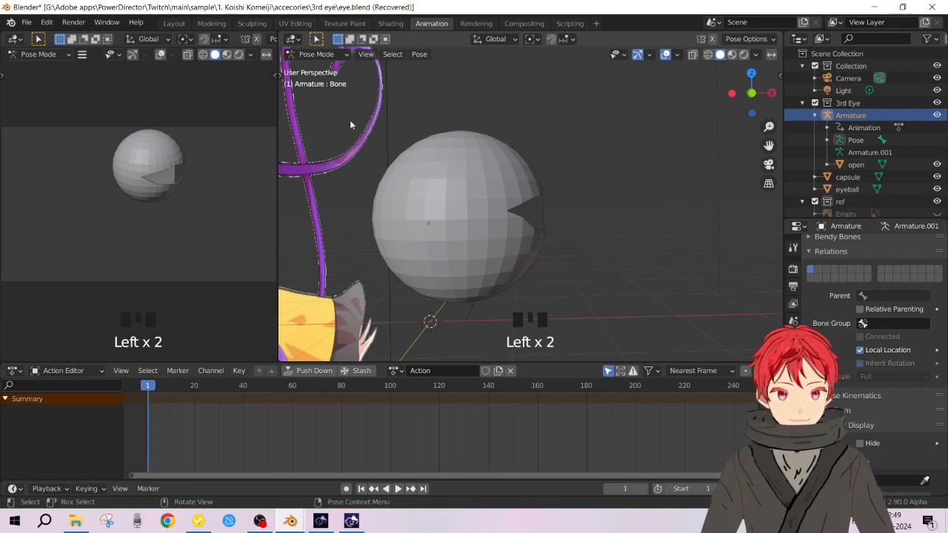
key("ctrl+z")
key("ctrl+z")
key("ctrl+z")
key("ctrl+z")
key("ctrl+z")
key("ctrl+z")
key("ctrl+z")
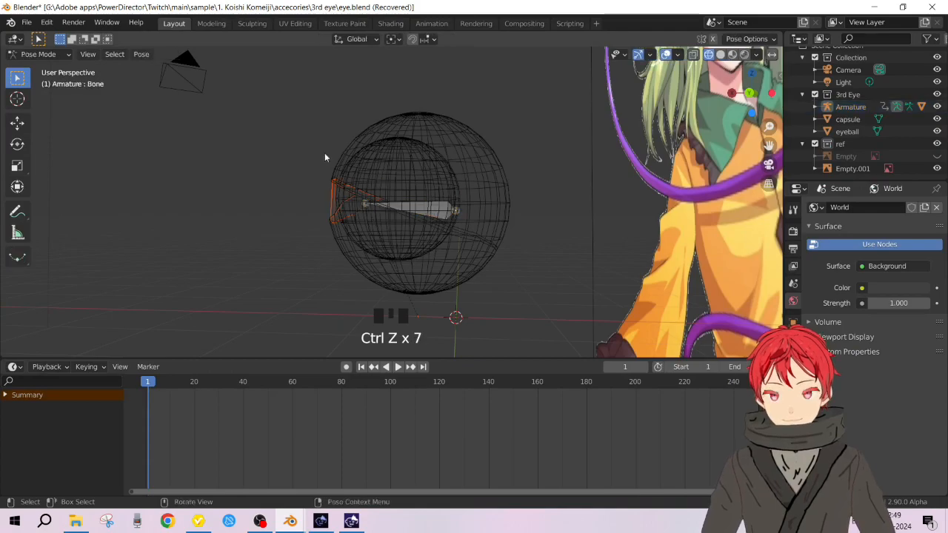
Reopen the most recent eye.blend file, discarding the unsaved changes of the recovered version
left_click(26, 23)
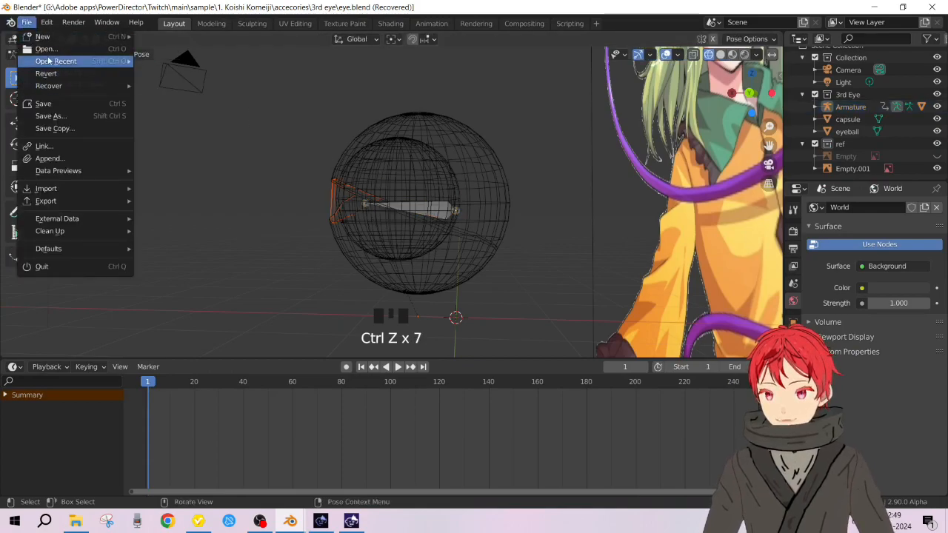
mouse_move(55, 60)
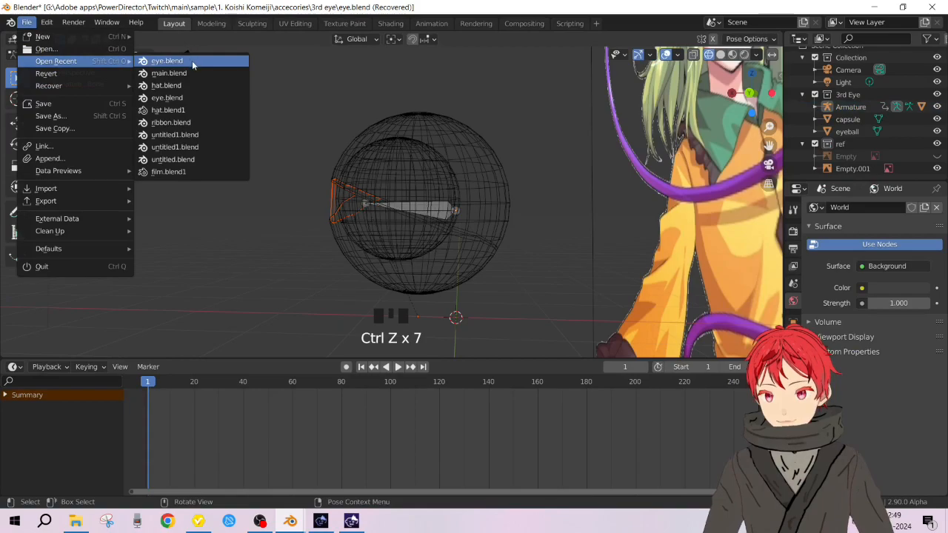
left_click(192, 60)
left_click(511, 282)
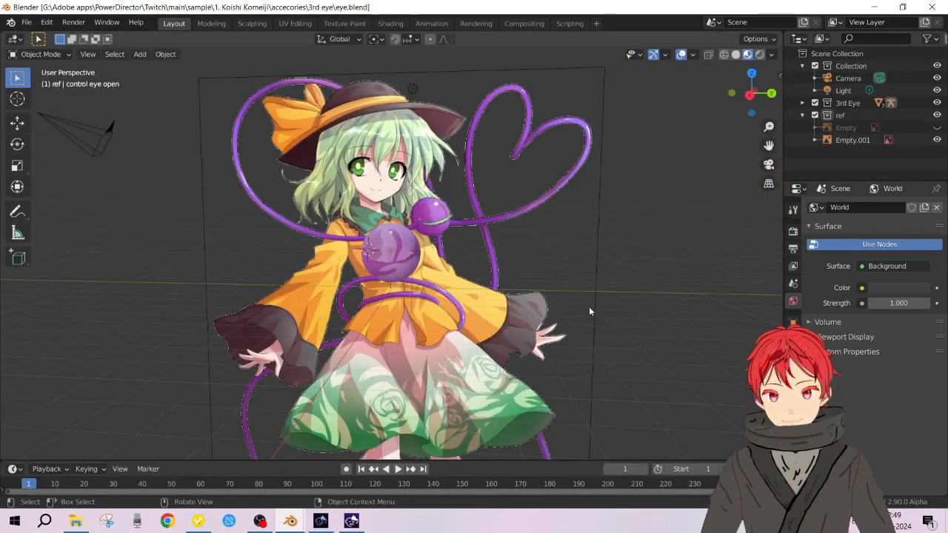
middle_click_drag(478, 276, 555, 274)
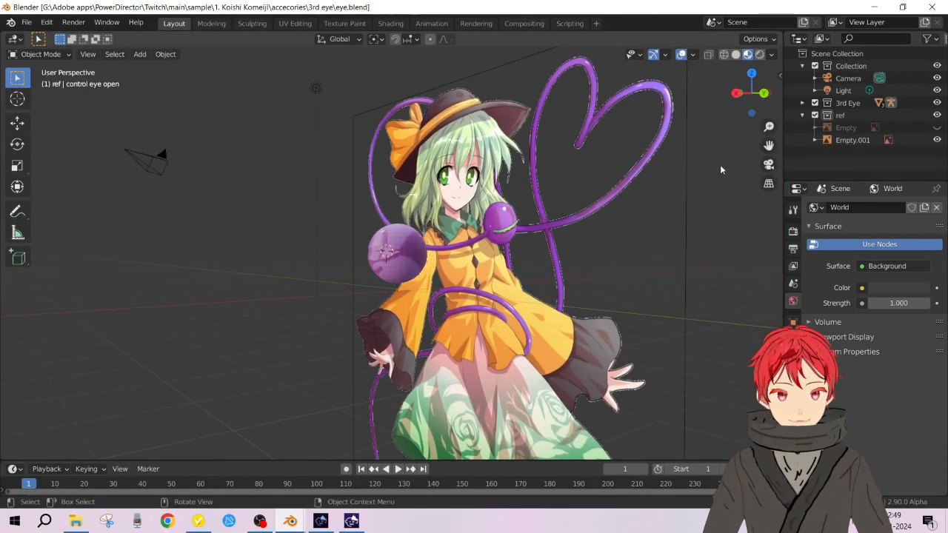
Try to delete the control eye open armature together with its open mesh, and undo the deletion
left_click(801, 103)
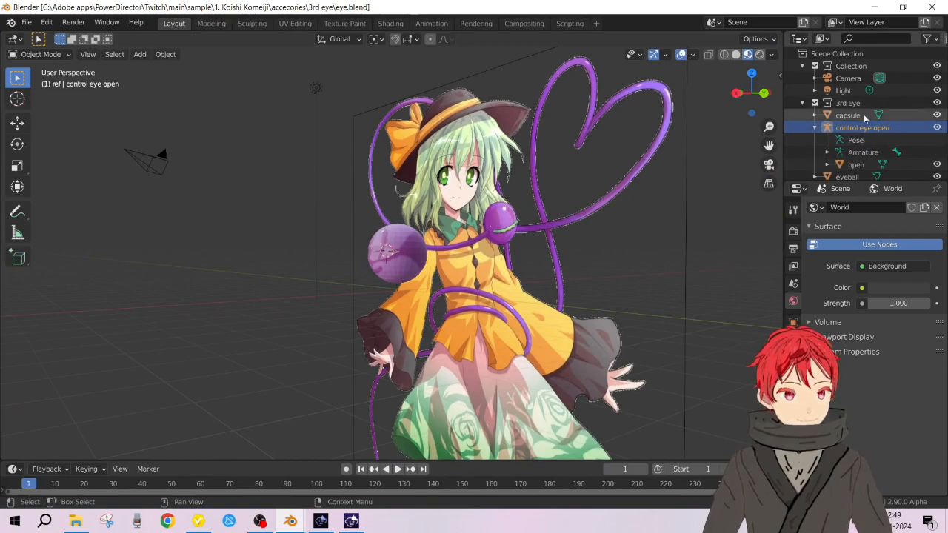
left_click(859, 115)
left_click(862, 140)
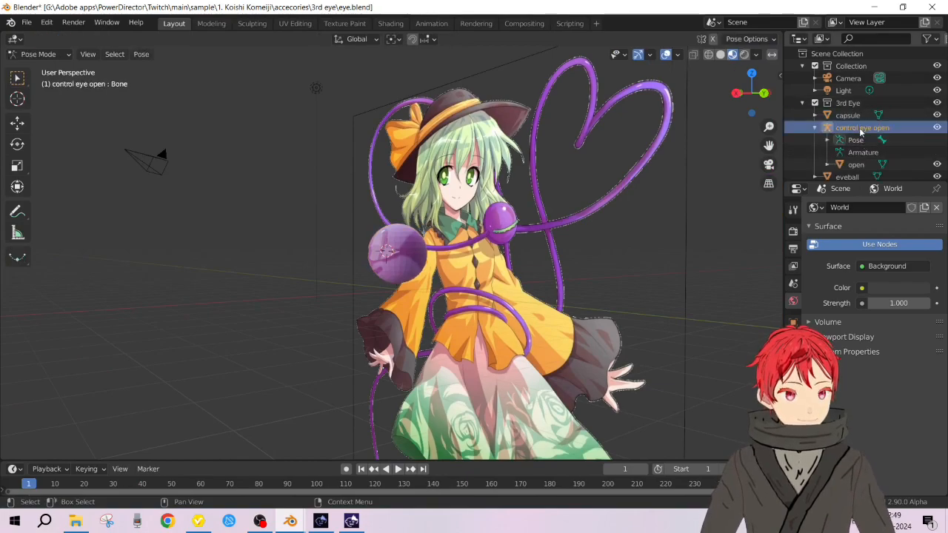
left_click(855, 164, "shift")
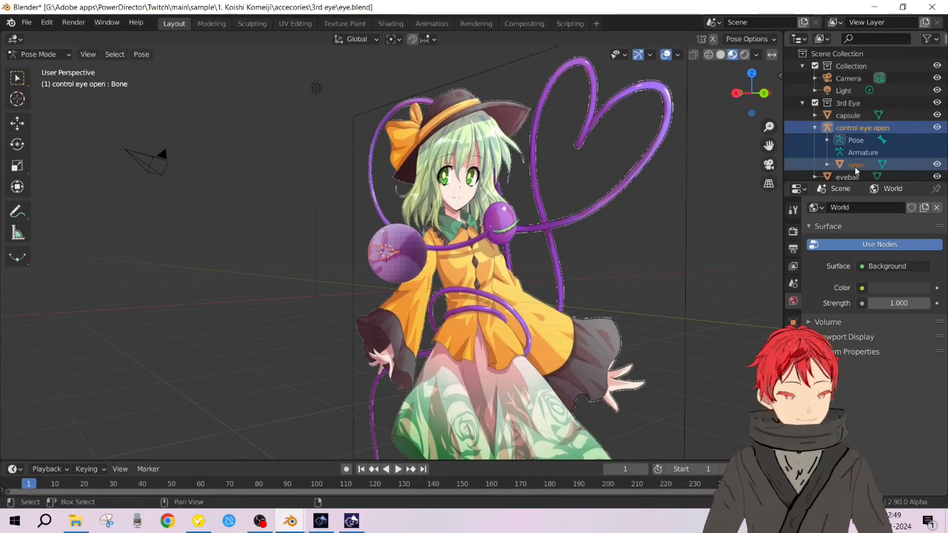
key("x")
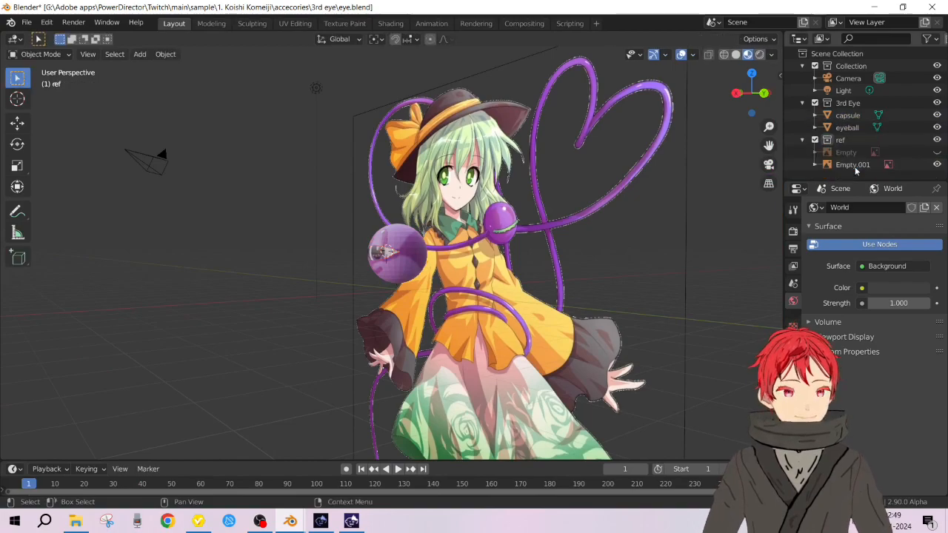
middle_click_drag(585, 200, 649, 180)
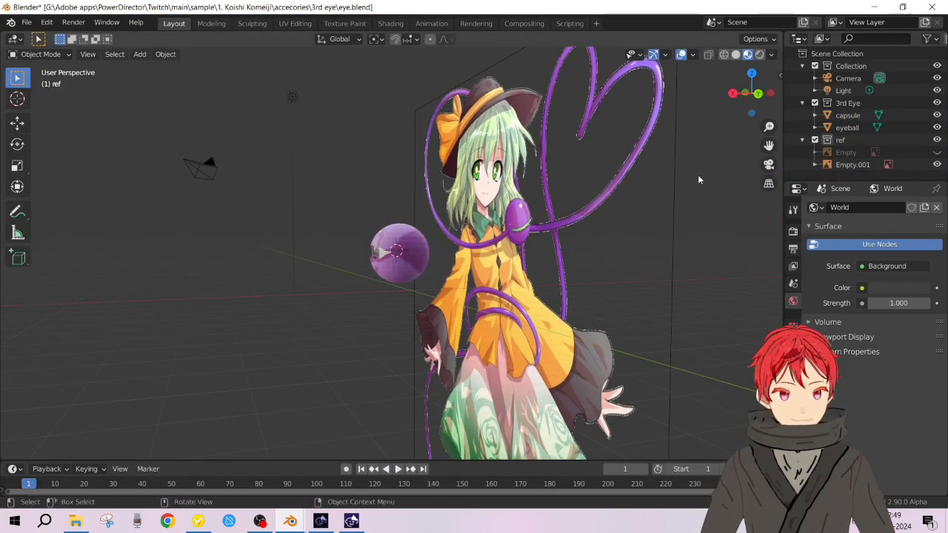
key("ctrl+z")
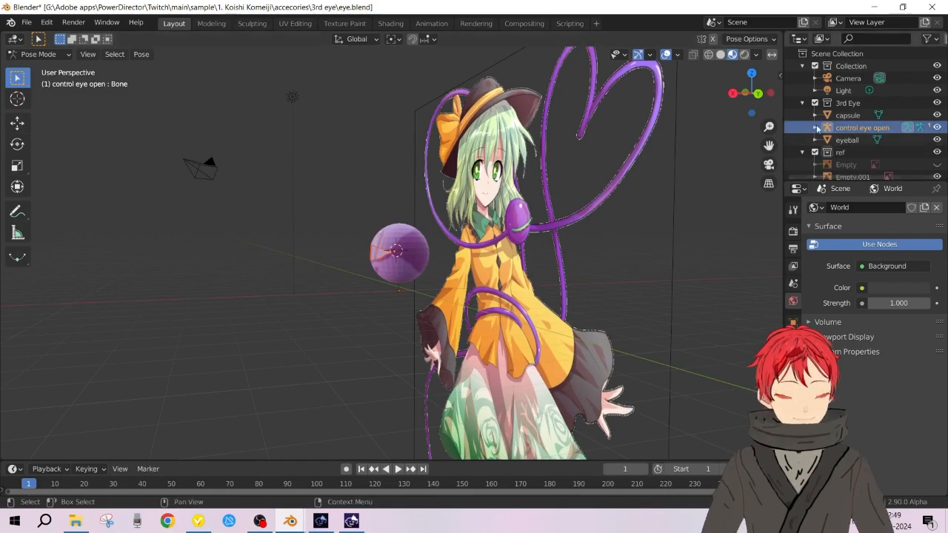
Try propagating the control eye open pose to the last keyframe, and set the open mesh's parent to the bone
left_click(815, 128)
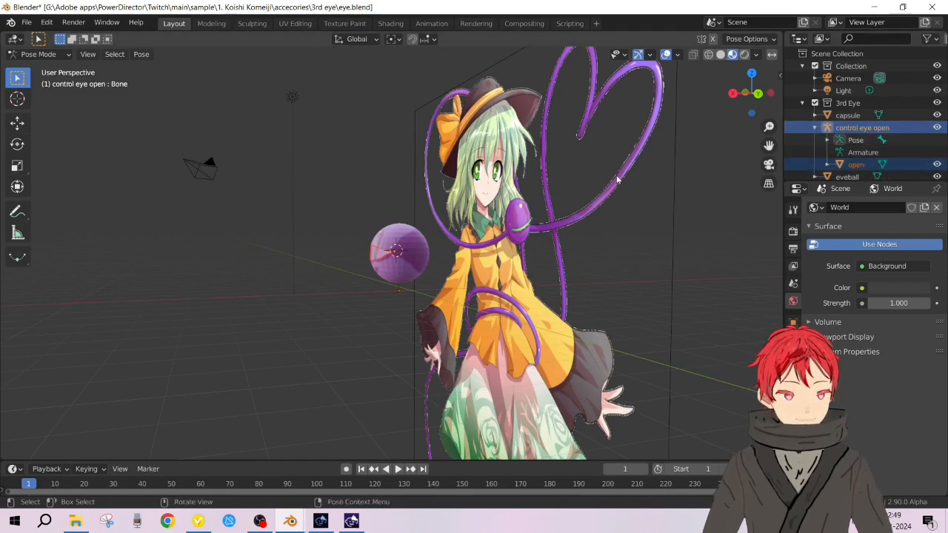
key("alt+p")
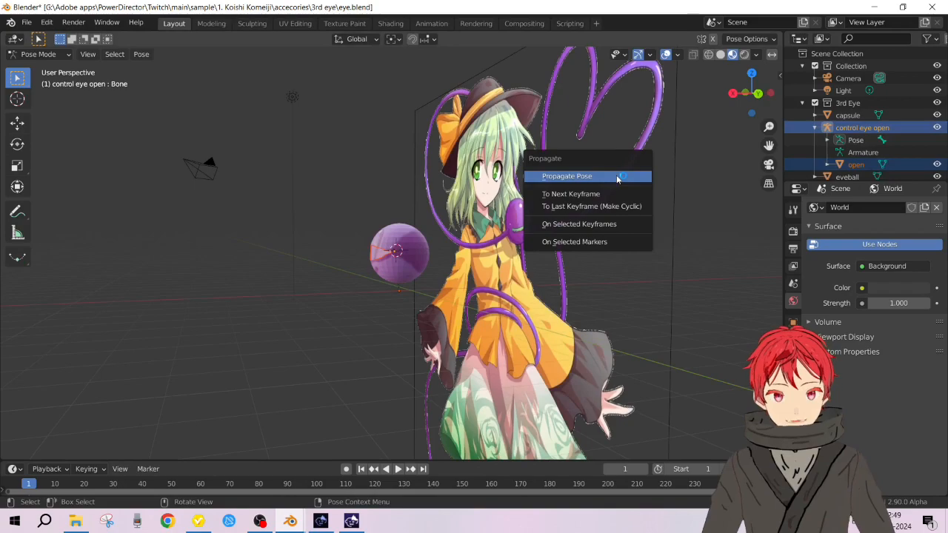
left_click(612, 206)
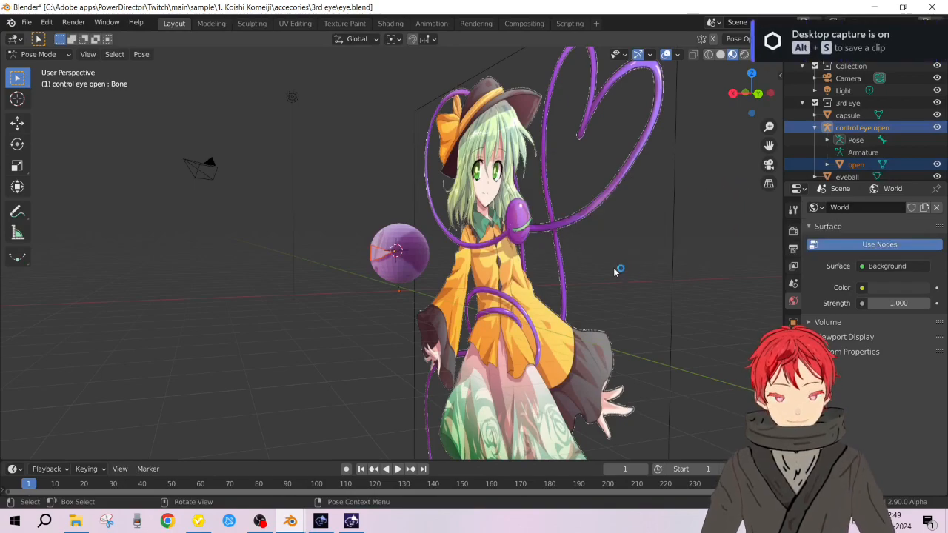
key("ctrl+p")
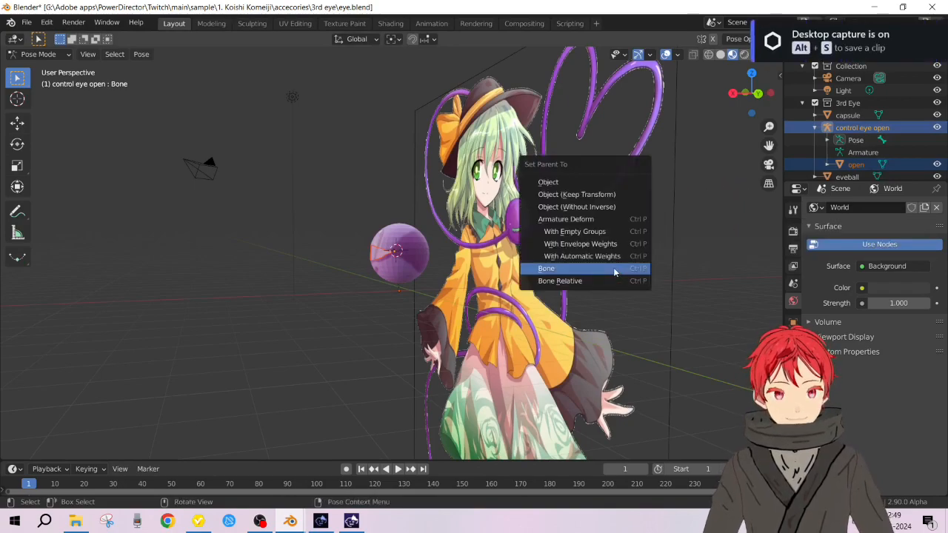
left_click(614, 269)
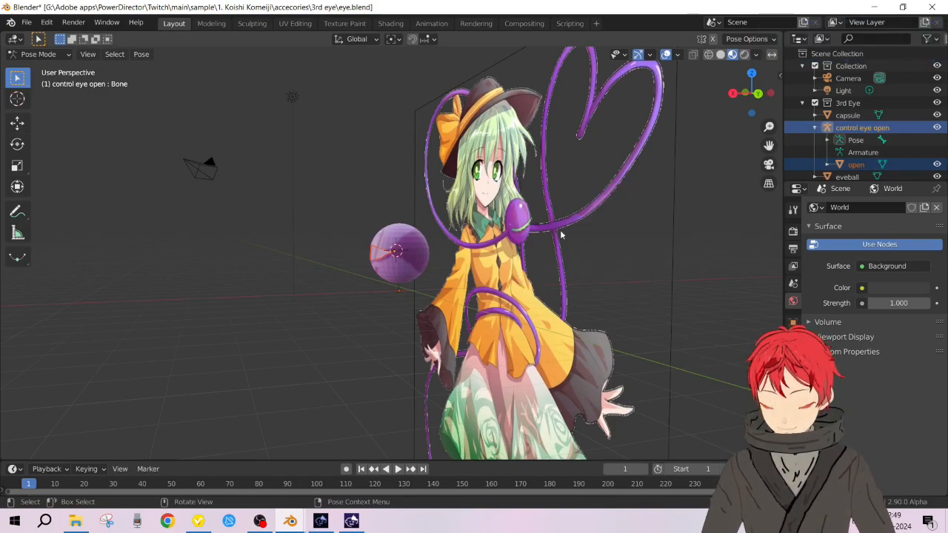
Reselect the control eye open armature together with its open mesh, and try the Propagate Pose operation
scroll(561, 235, "up", 4)
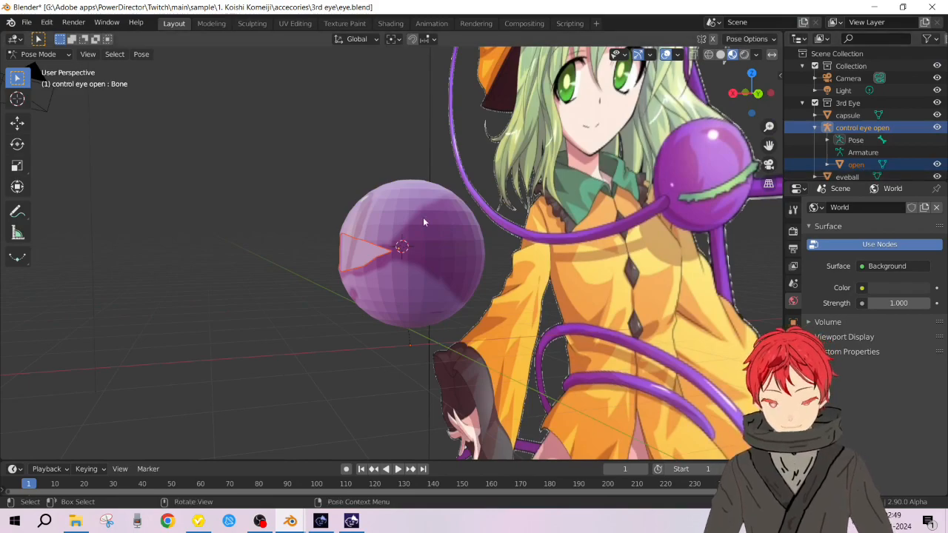
left_click(859, 164)
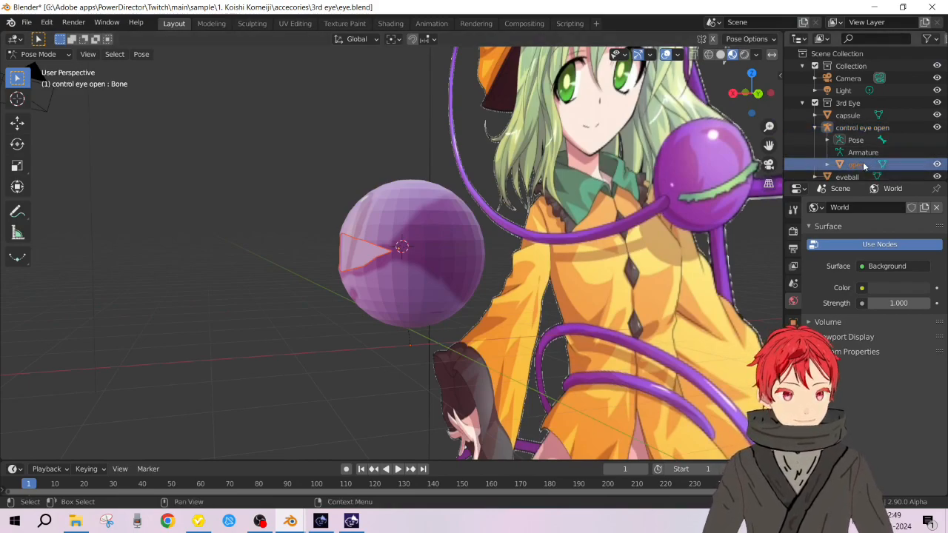
left_click(869, 130)
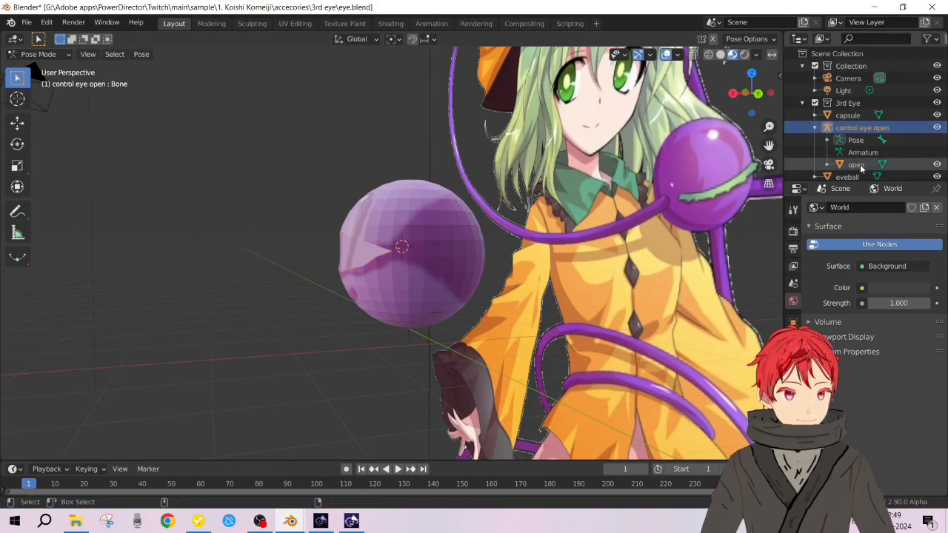
left_click(860, 166, "ctrl")
key("alt+p")
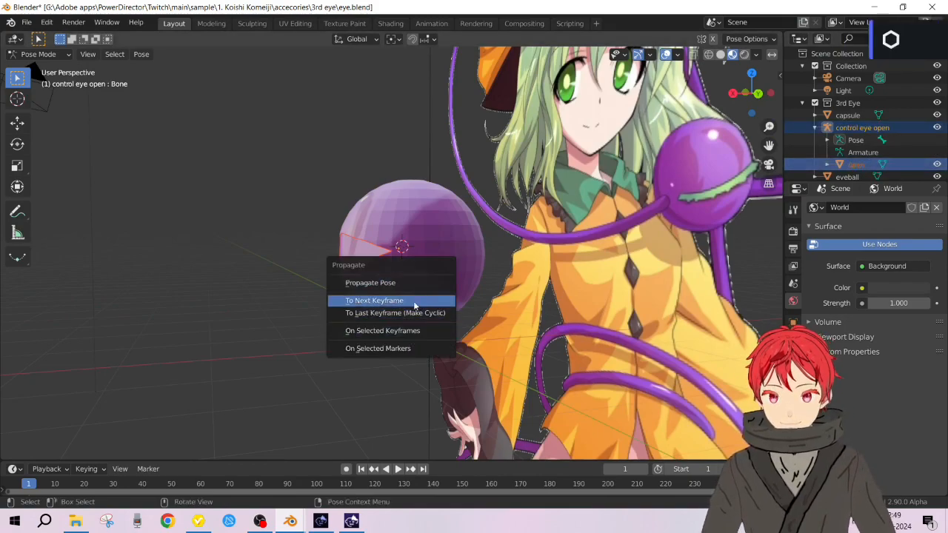
left_click(411, 283)
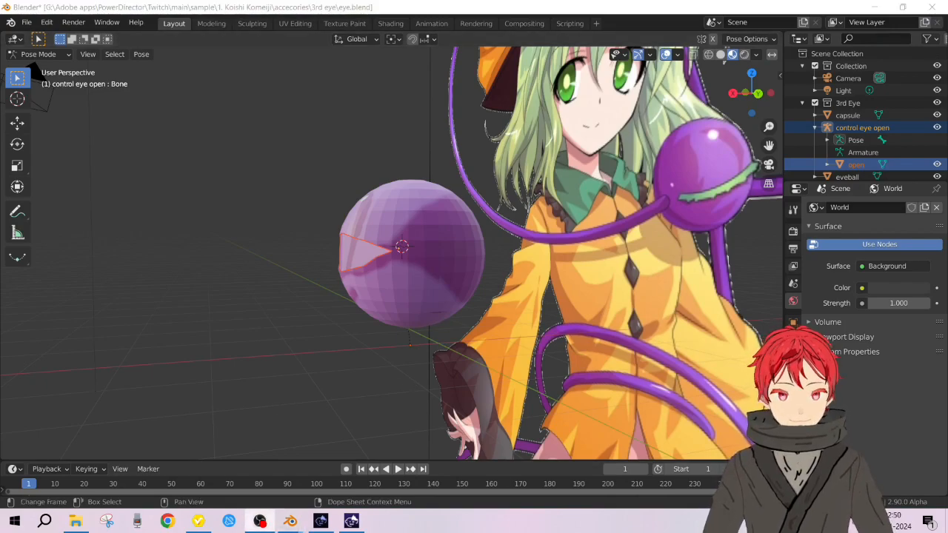
Select only the control eye open armature and try propagating its pose on selected keyframes
left_click(781, 14)
left_click(875, 130)
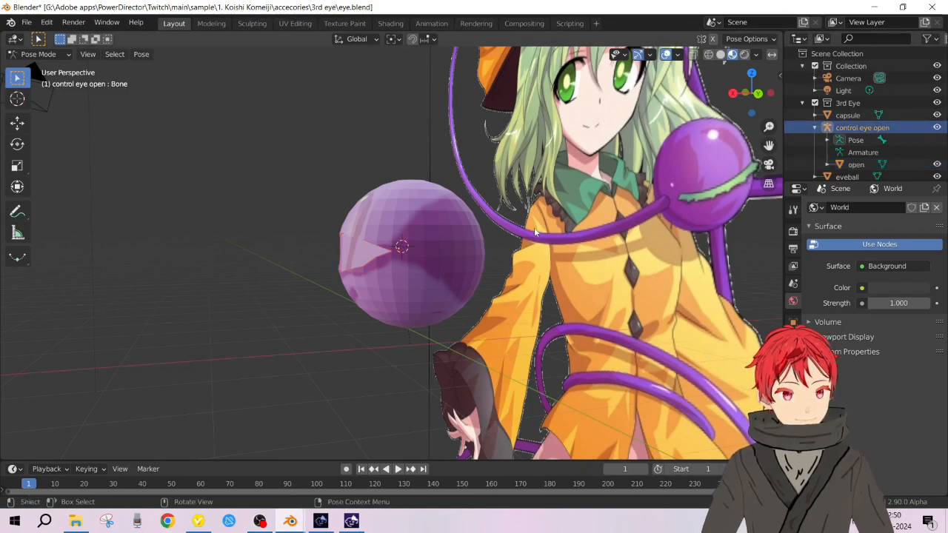
key("alt+p")
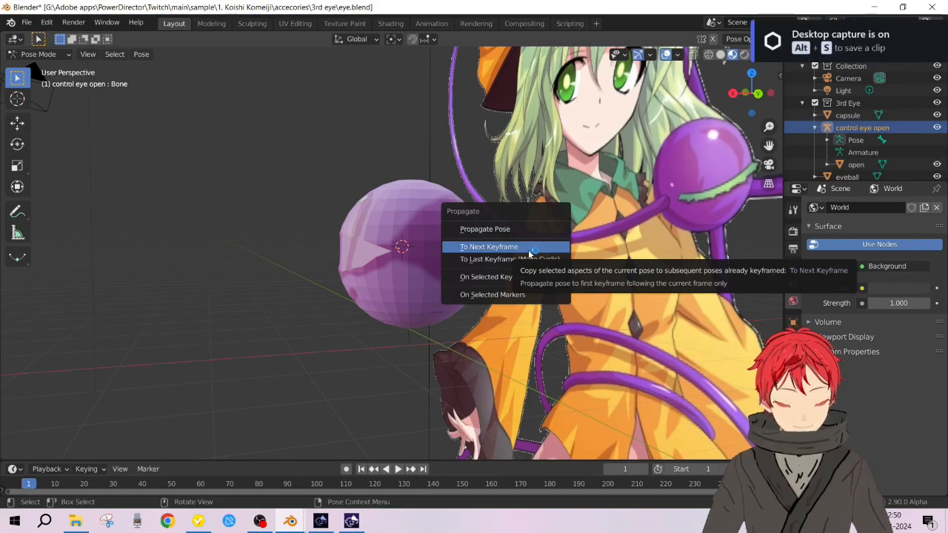
left_click(486, 276)
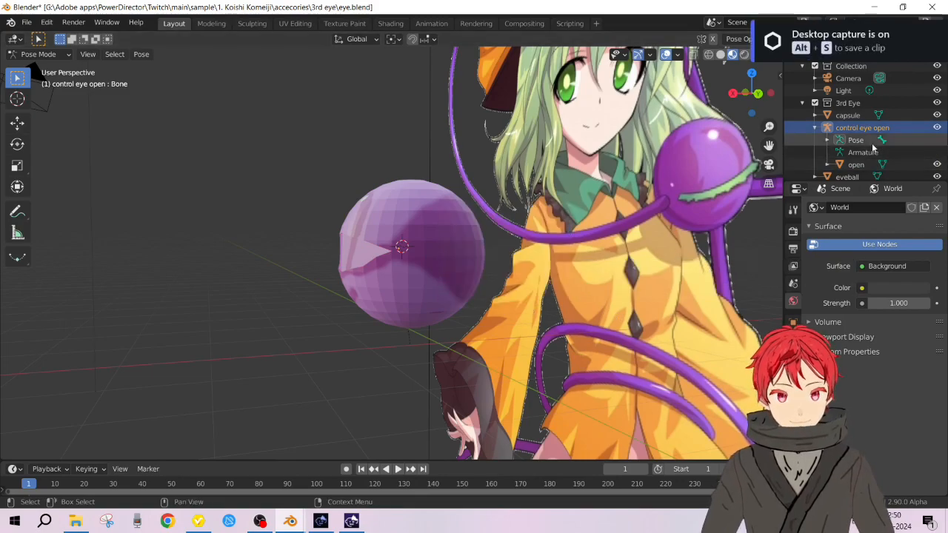
Delete the control eye open armature while keeping its open mesh, and select that mesh
left_click(858, 153)
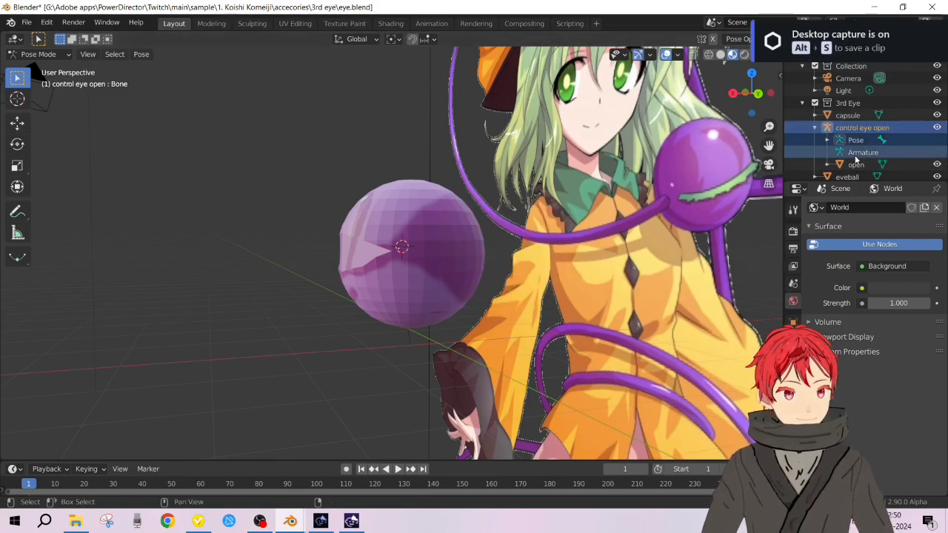
key("x")
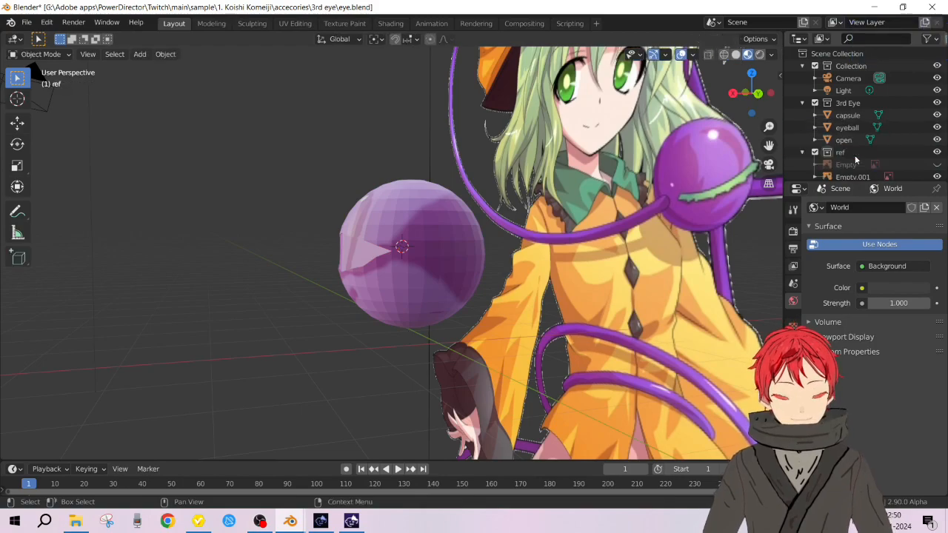
left_click(843, 140)
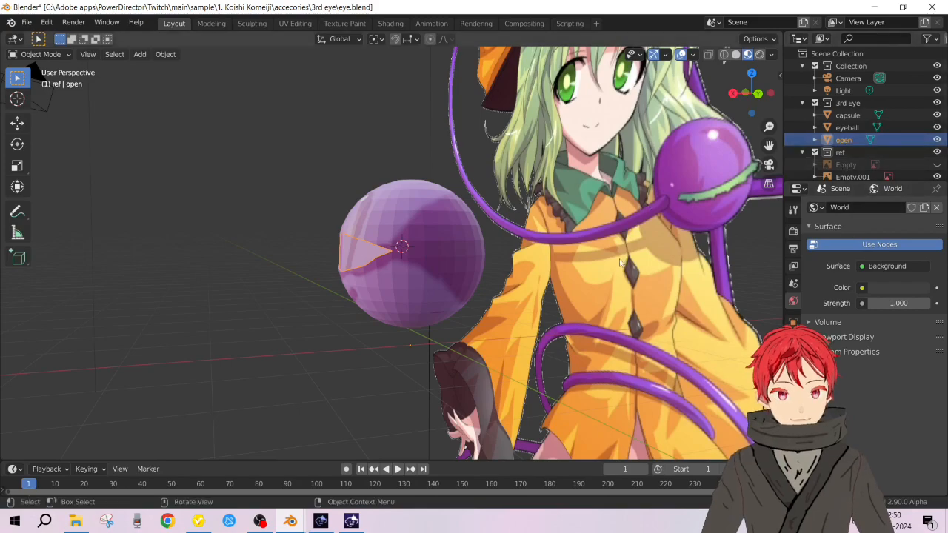
Enlarge the timeline area in the Layout workspace, and set the Animation workspace's Dope Sheet to Action Editor mode
key("shift+a")
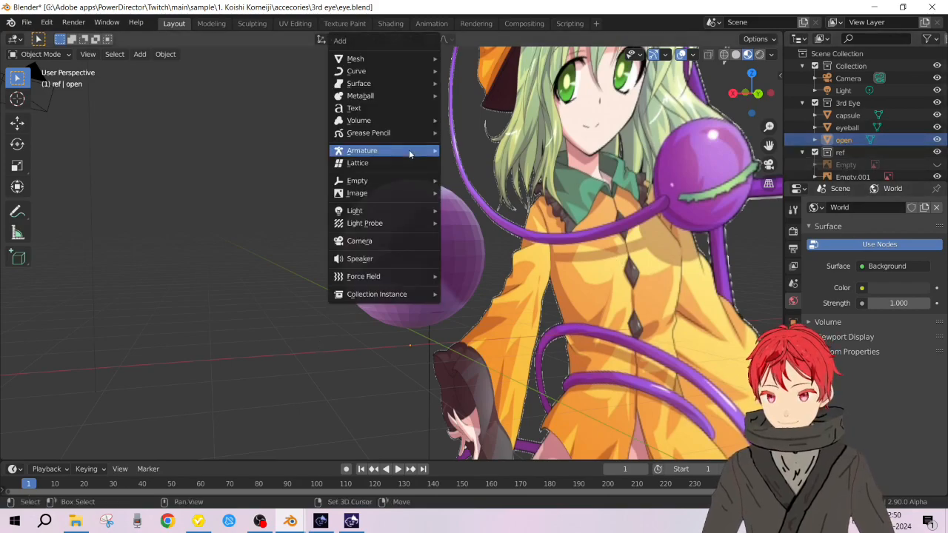
left_click_drag(304, 457, 318, 361)
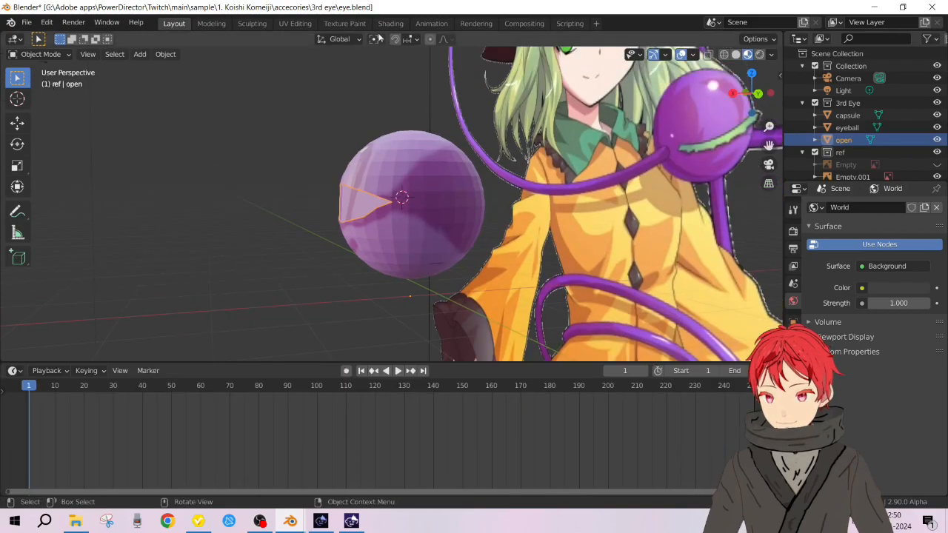
left_click(431, 23)
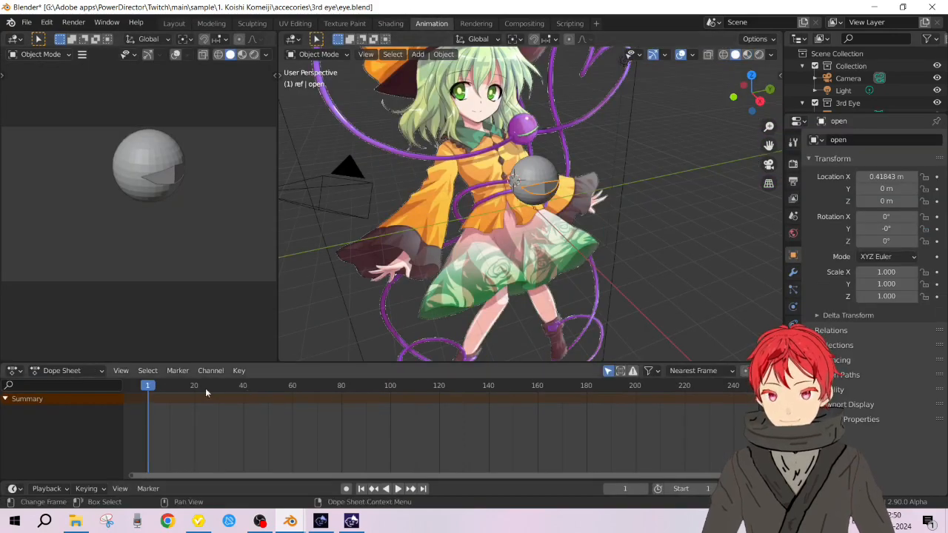
left_click(70, 370)
left_click(77, 400)
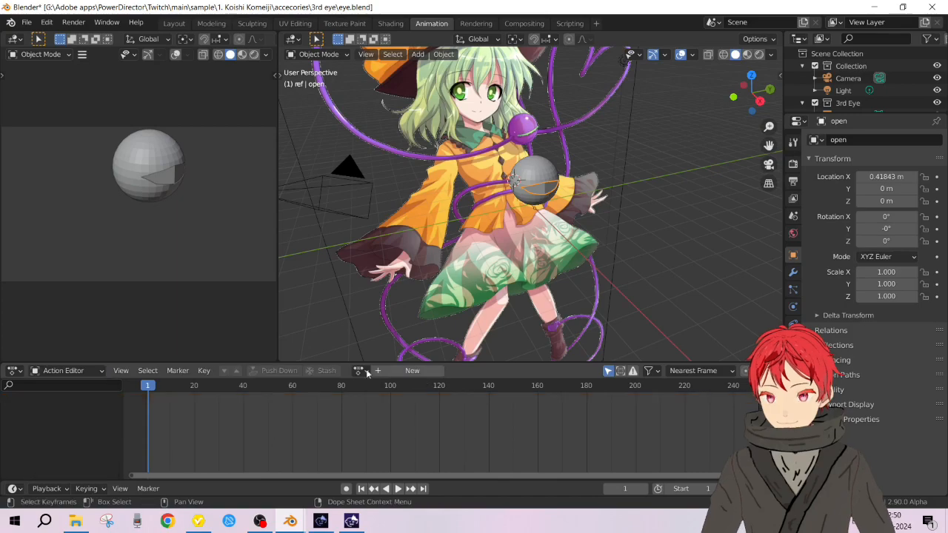
left_click(365, 371)
Return to the Layout workspace and add a new armature at the 3D cursor inside the eye
left_click(174, 23)
left_click(94, 371)
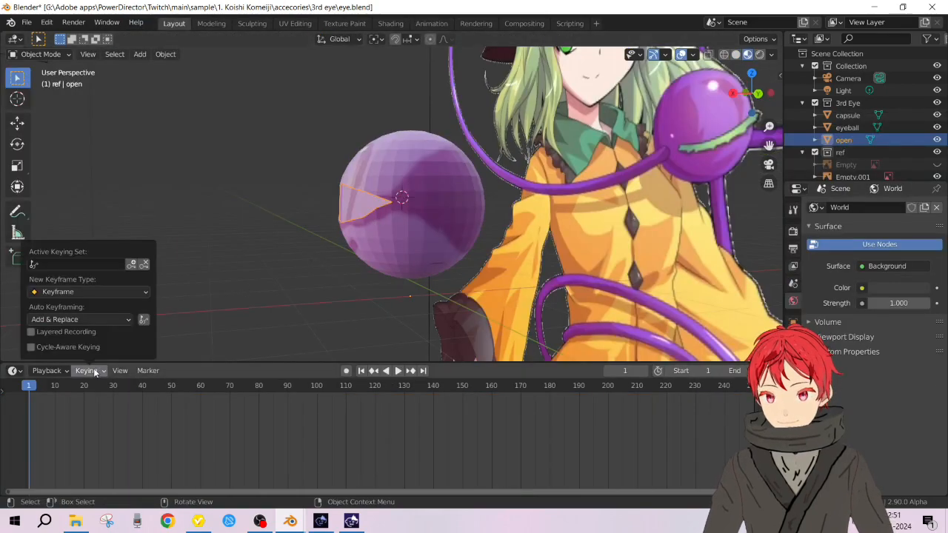
middle_click_drag(385, 177, 352, 142)
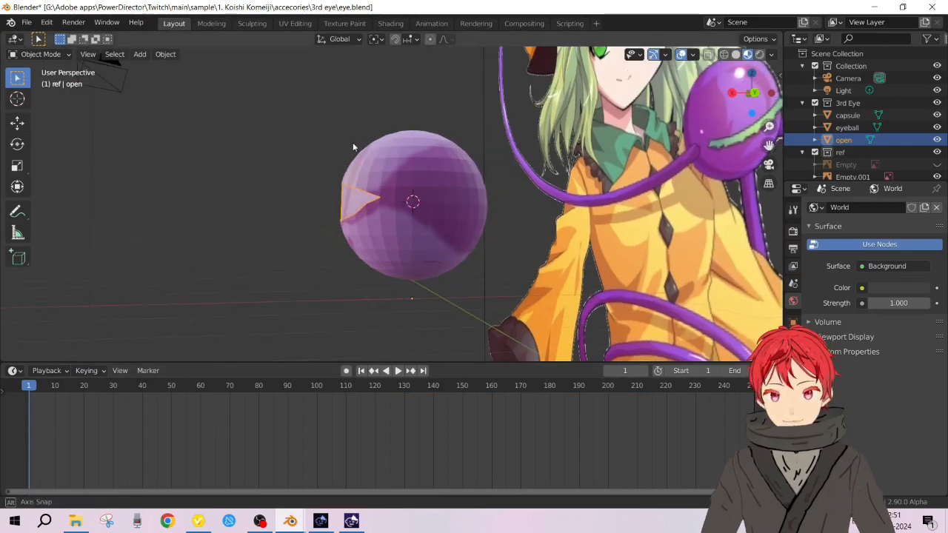
key("shift+a")
mouse_move(354, 136)
key("Return")
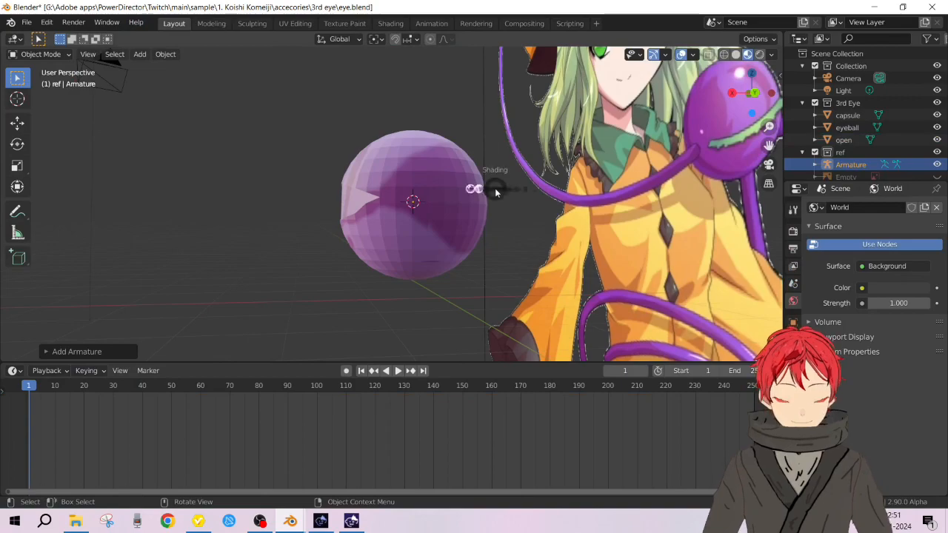
Show the scene in wireframe and move the new armature along the Y axis to the eye's centre depth
key("z")
middle_click_drag(430, 183, 427, 205)
key("g")
key("y")
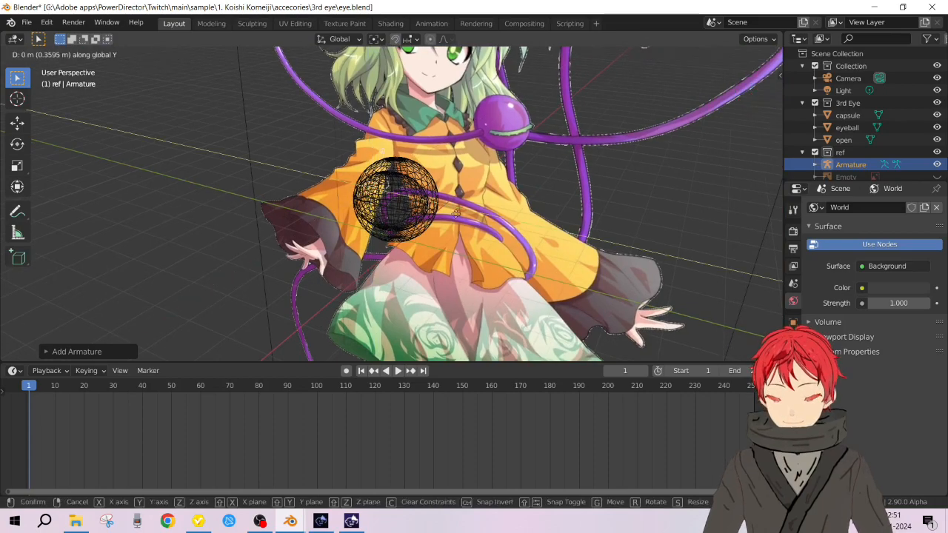
left_click(452, 218)
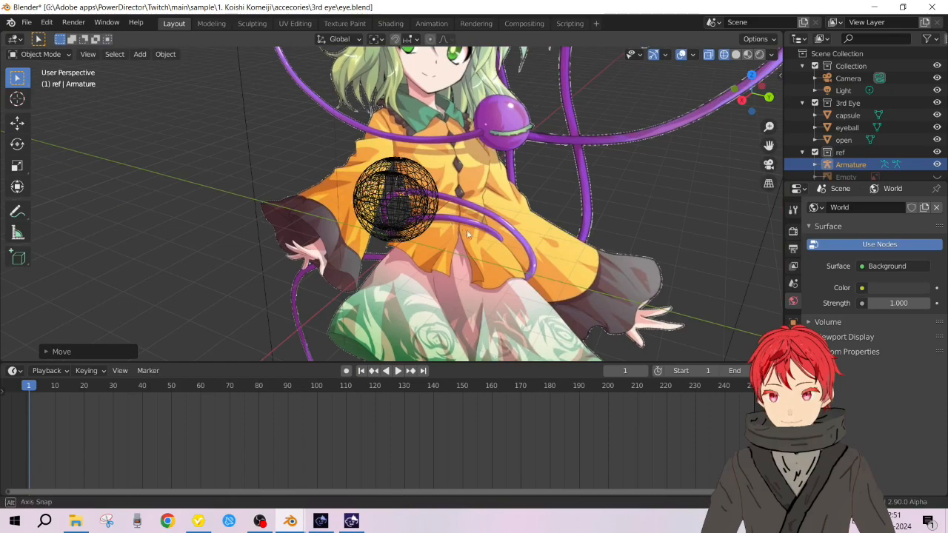
Using the top view, move the armature along the X axis to the back of the eye, opposite its opening
middle_click_drag(441, 217, 468, 234)
key("KP_7")
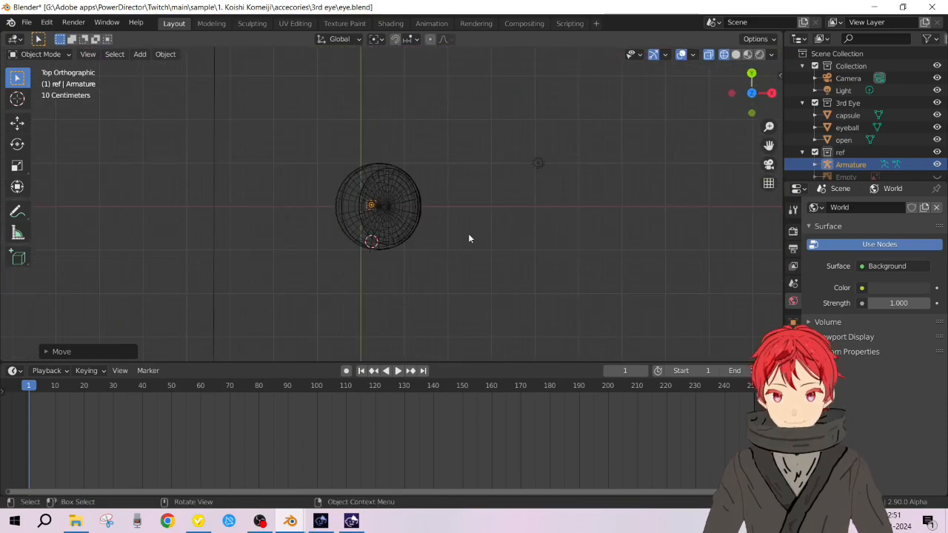
key("g")
key("x")
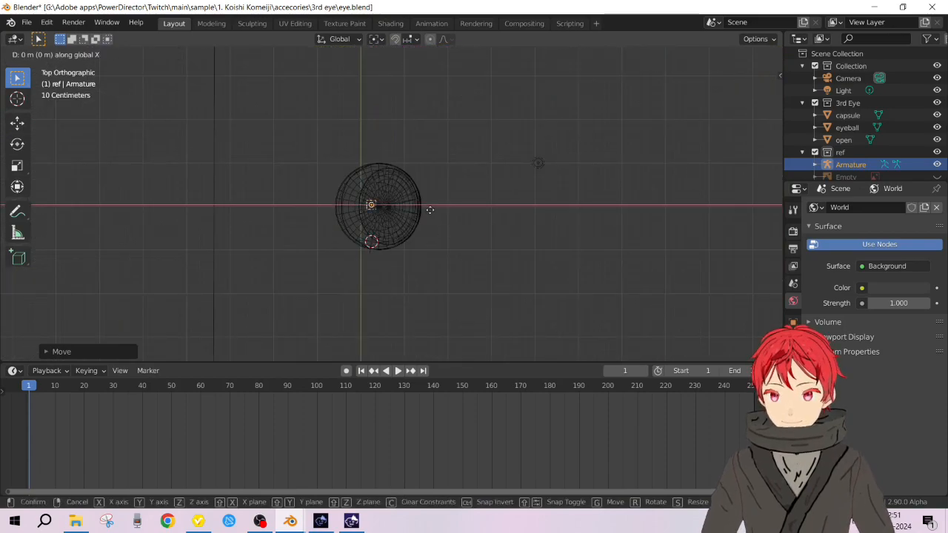
left_click(400, 212)
Lower the armature along the Z axis so its base sits slightly below the eye's middle
middle_click_drag(350, 251, 480, 172)
scroll(477, 163, "up", 3)
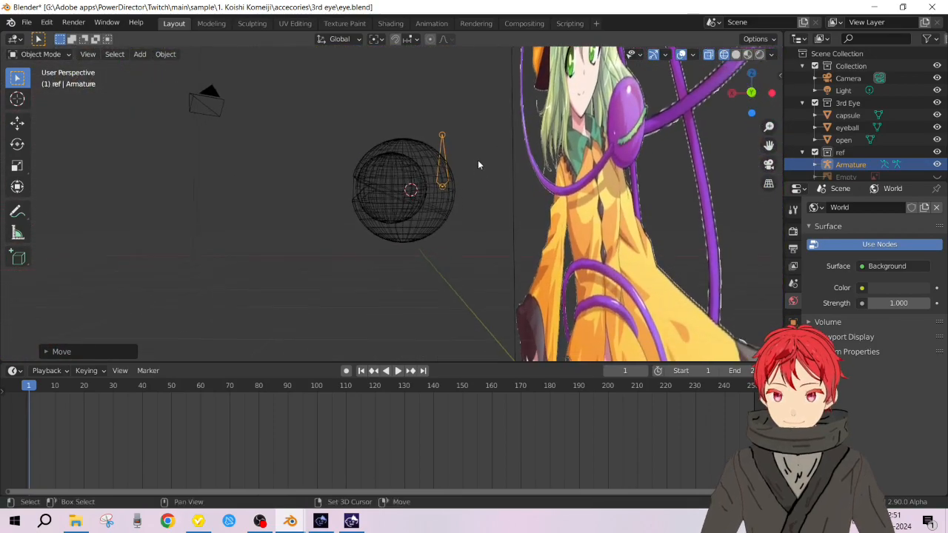
scroll(478, 165, "up", 1)
key("g")
key("x")
key("z")
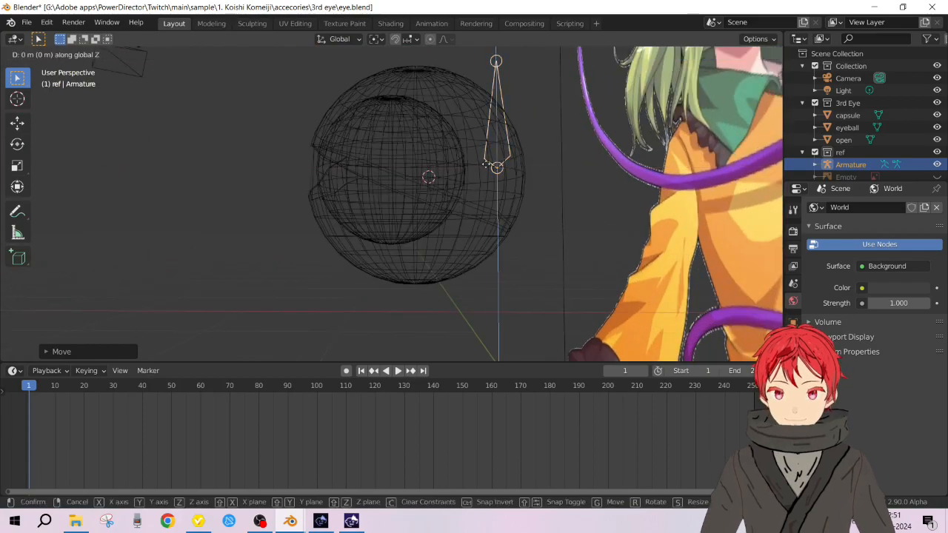
left_click(491, 186)
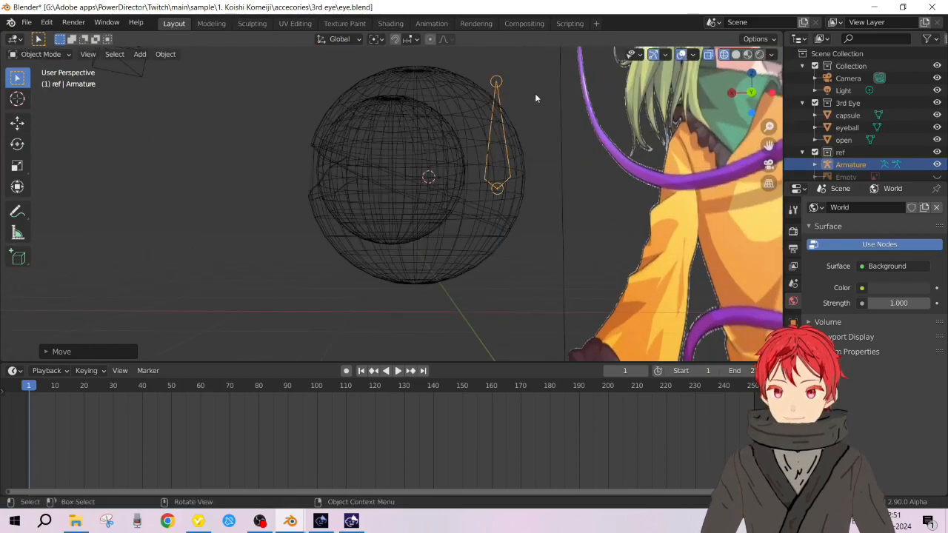
In the front view, rotate the armature about 87° toward the eye's opening and raise it along Z to mid-height
key("KP_1")
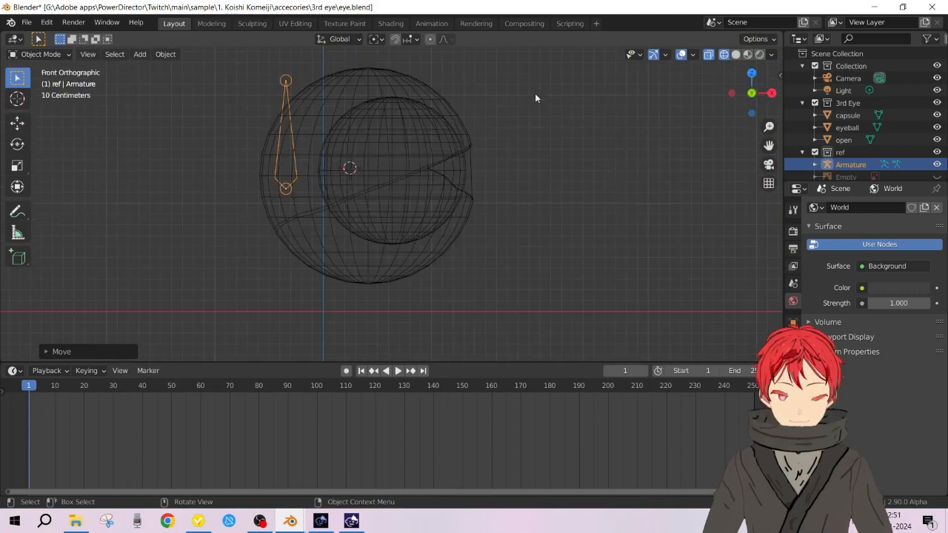
key("r")
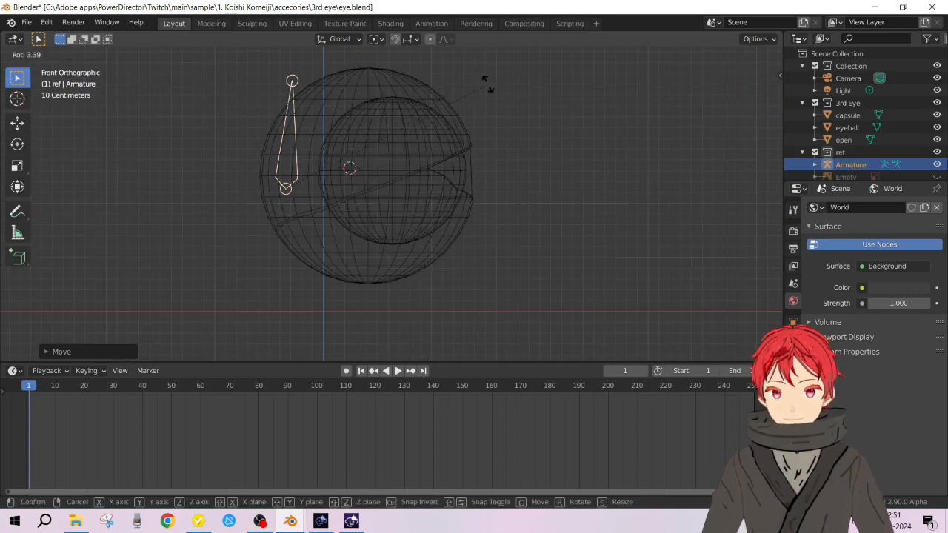
left_click(573, 301)
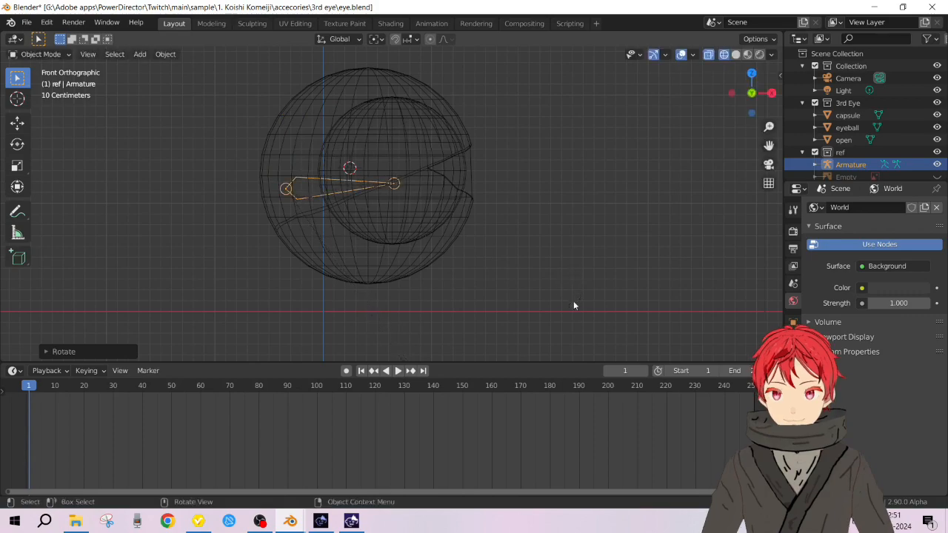
key("g")
key("z")
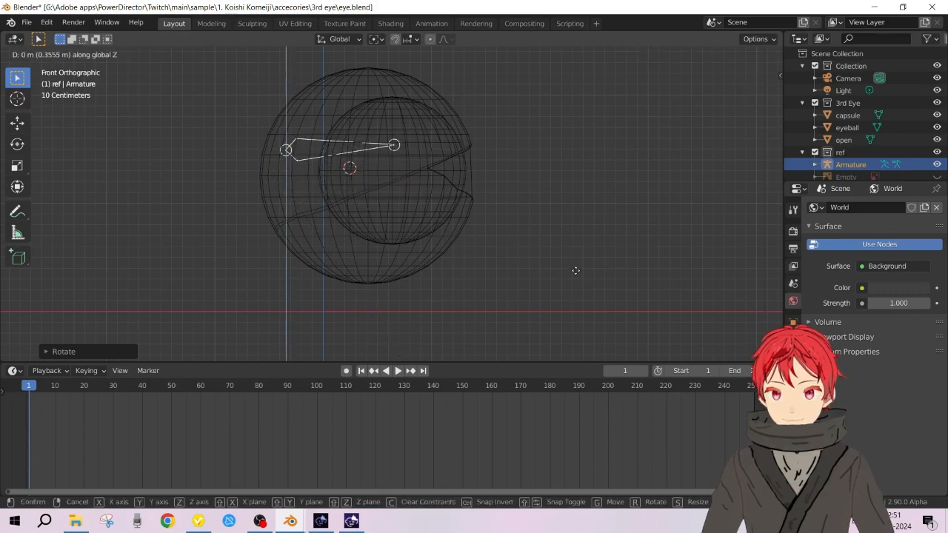
left_click(548, 239)
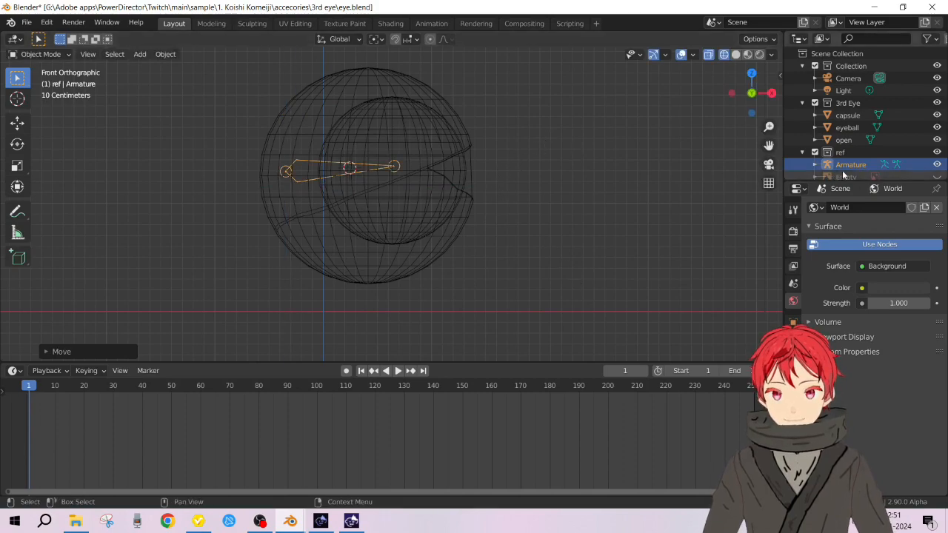
Move the armature into the 3rd Eye collection, select the open mesh, and save the file
scroll(859, 159, "down", 2)
left_click_drag(857, 145, 850, 83)
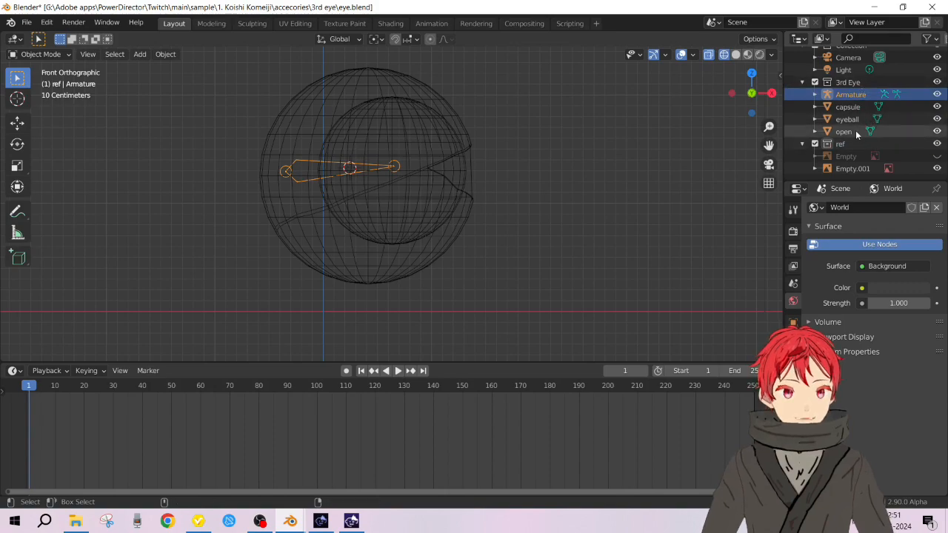
left_click(844, 131)
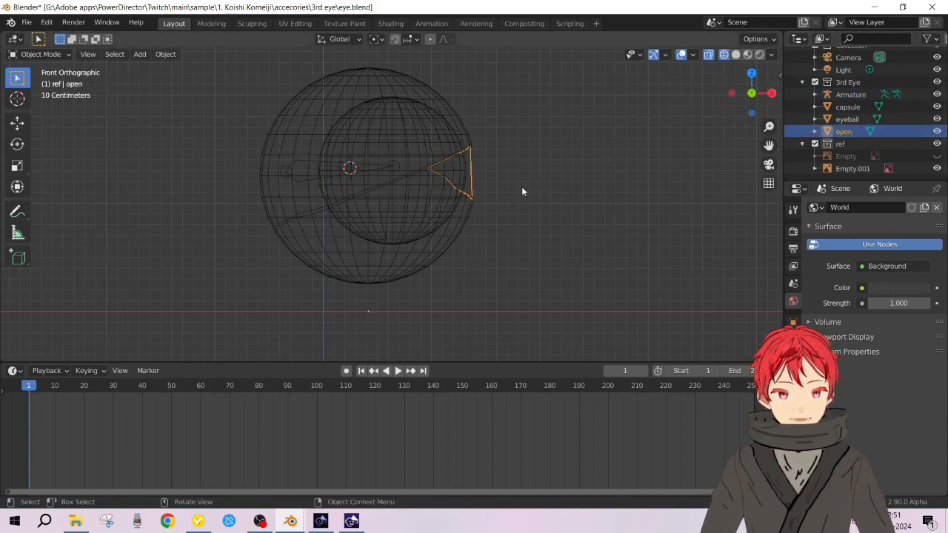
Switch to solid shading and parent the open mesh to the armature with the Bone option
middle_click_drag(511, 187, 557, 197)
key("z")
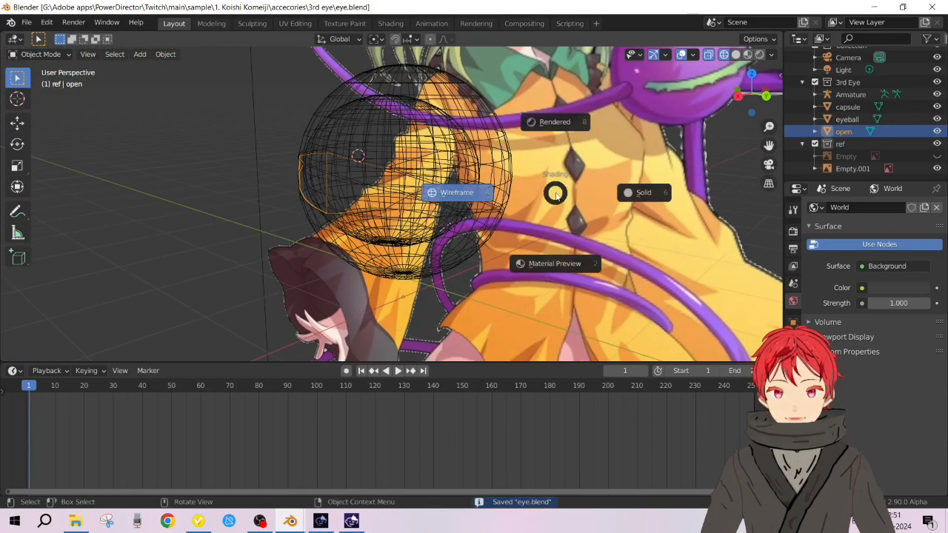
left_click(638, 194)
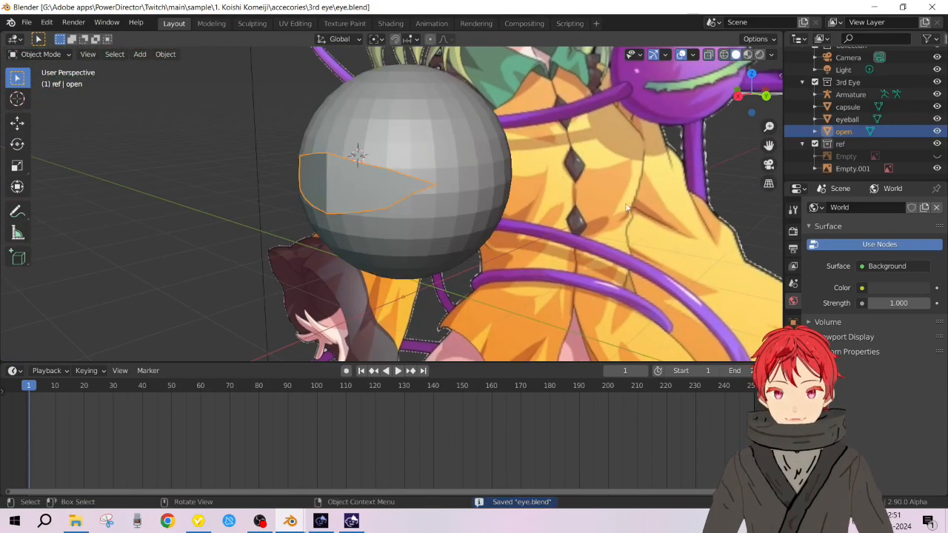
left_click(866, 94, "ctrl")
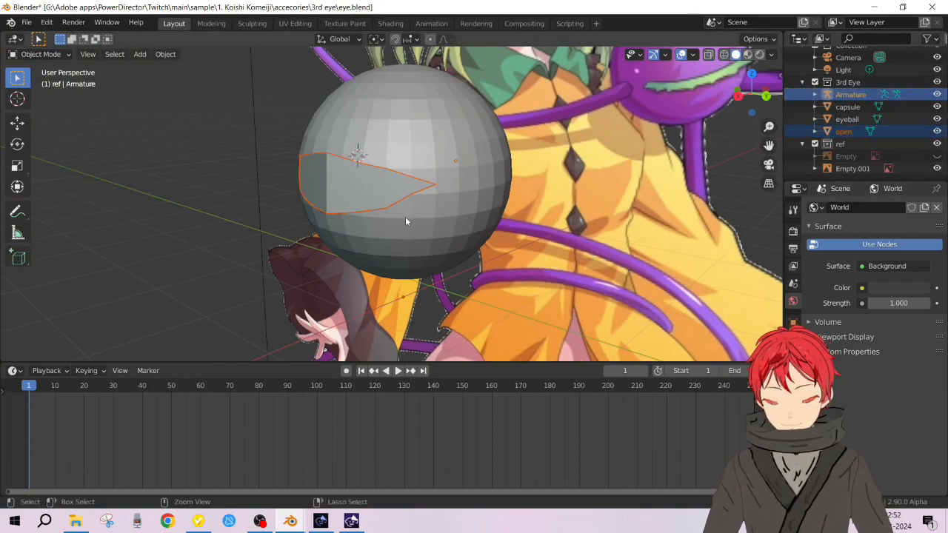
key("ctrl+p")
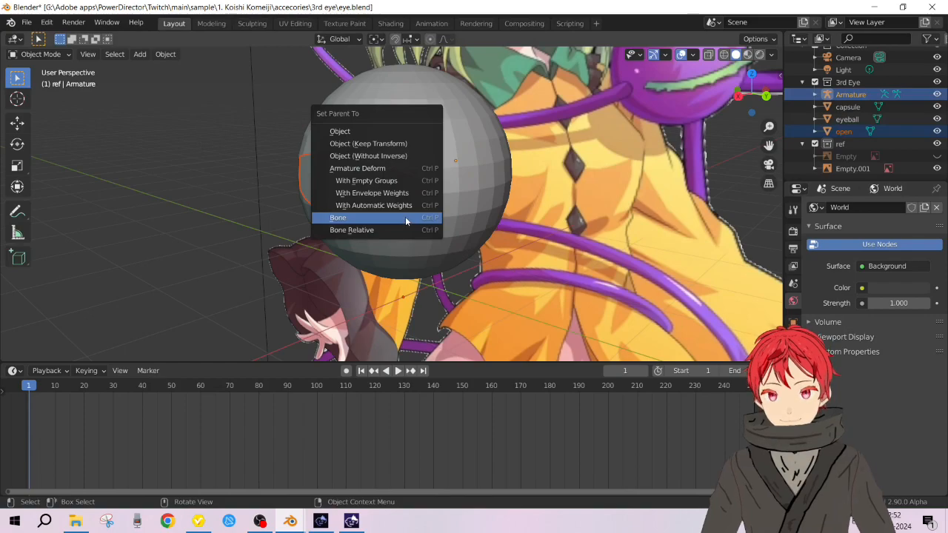
left_click(405, 216)
Test the parenting by rotating the armature upward, and undo the rotation
middle_click_drag(291, 185, 223, 157)
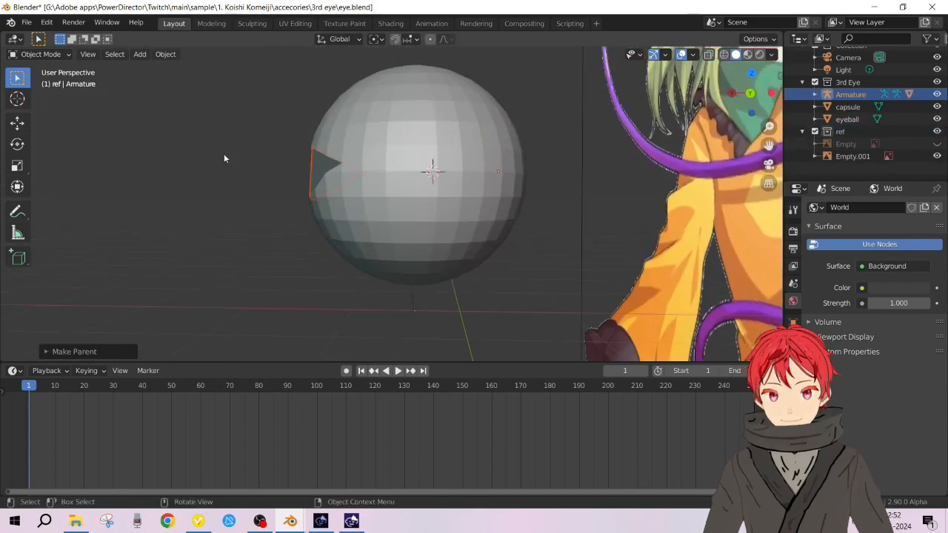
scroll(827, 118, "up", 1)
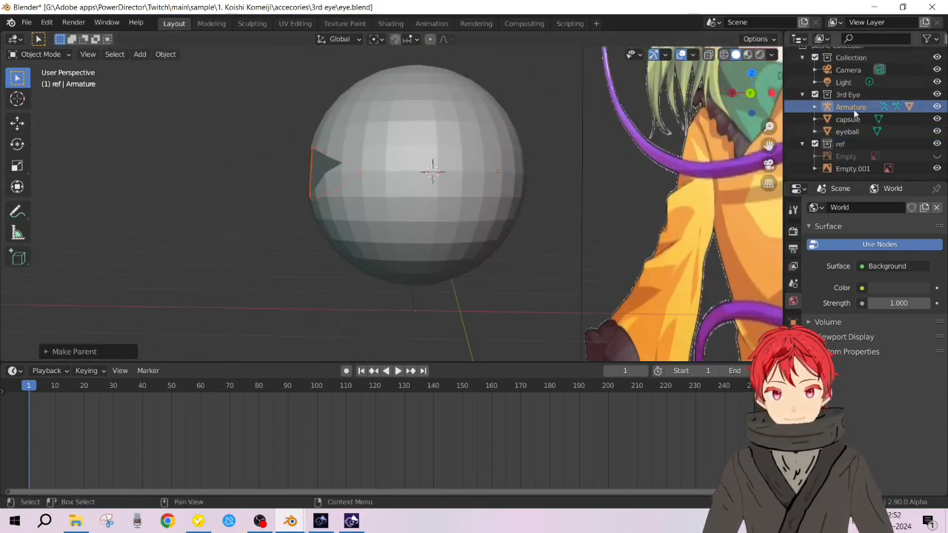
key("r")
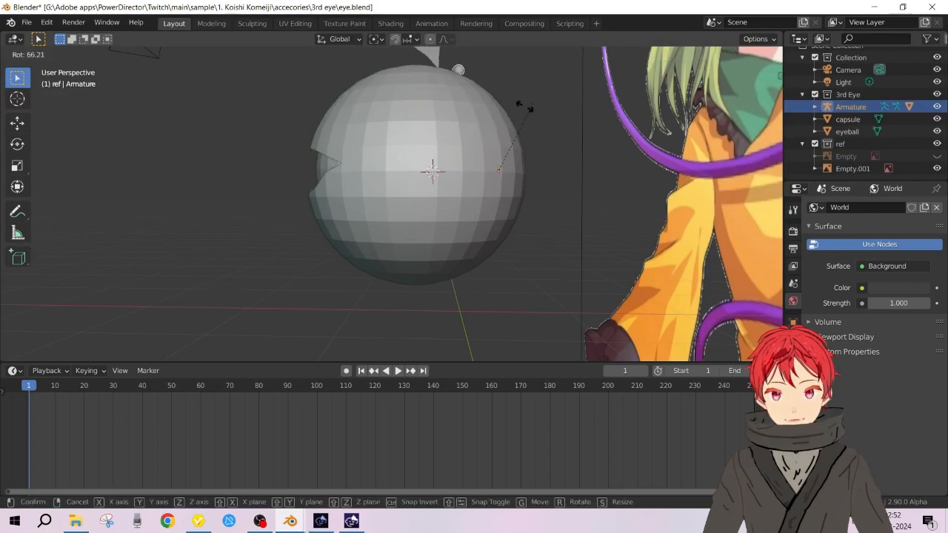
left_click(490, 135)
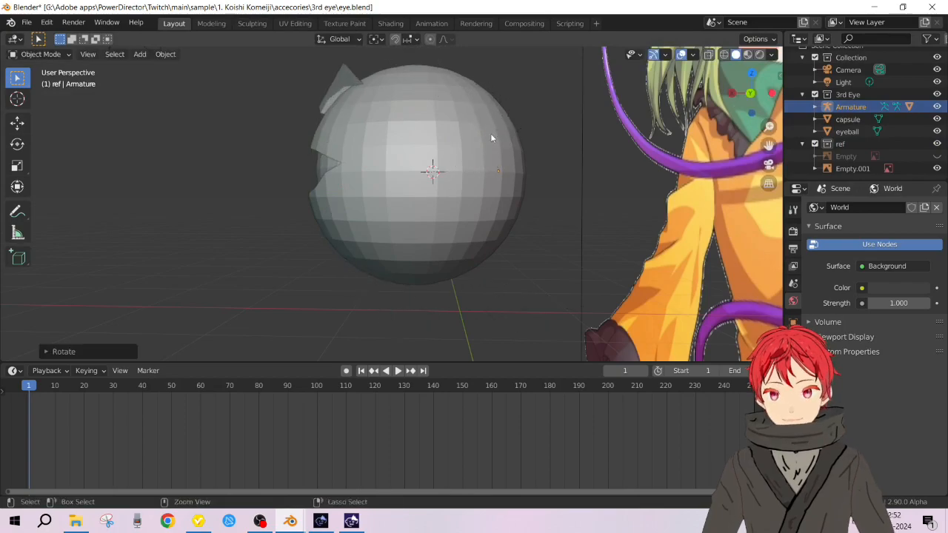
key("ctrl+z")
Switch to the Animation workspace and view the eye from its side
left_click(431, 23)
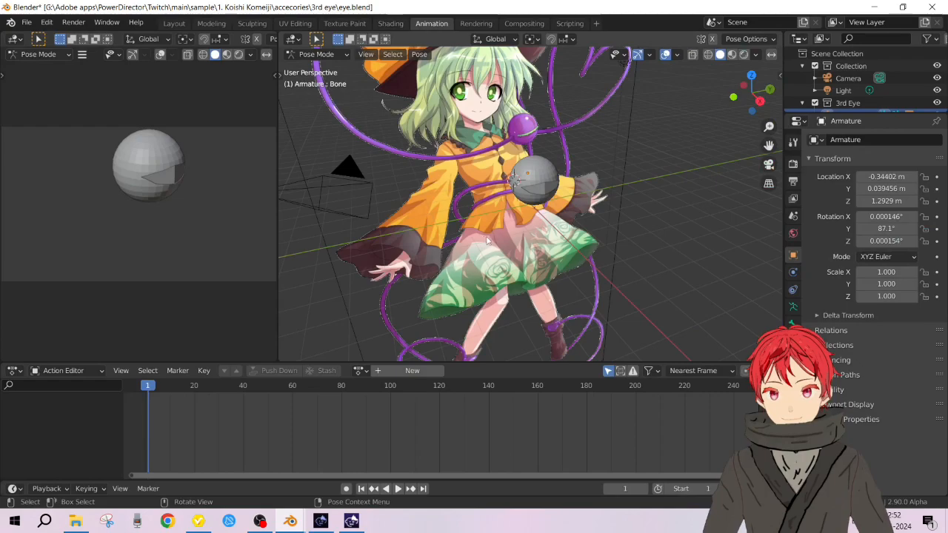
middle_click_drag(549, 162, 593, 71)
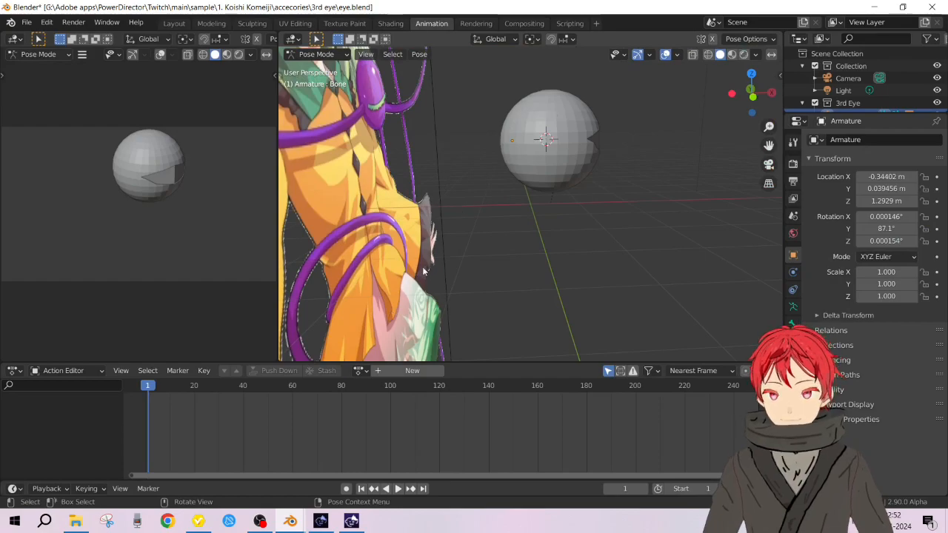
left_click(259, 520)
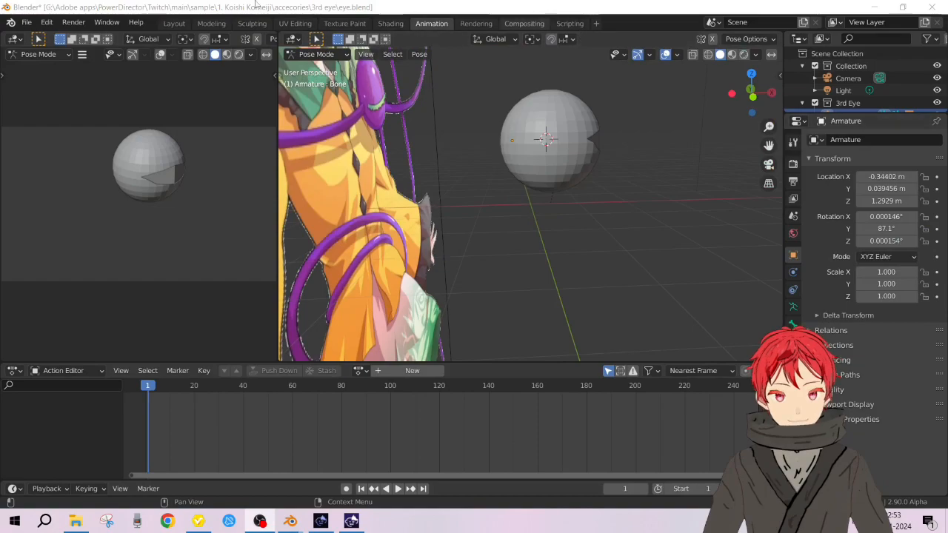
left_click(137, 7)
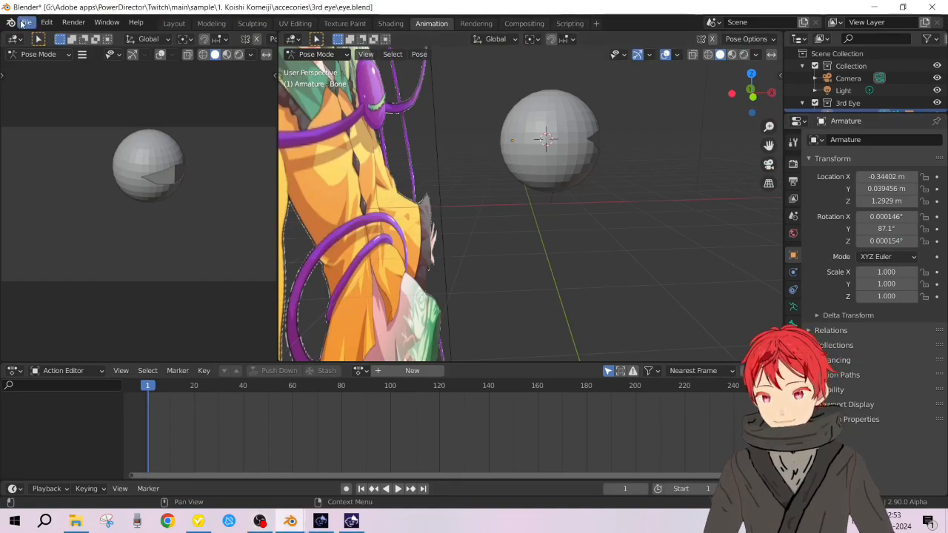
Reopen the recent eye.blend file, discarding the unsaved changes
left_click(25, 23)
mouse_move(87, 64)
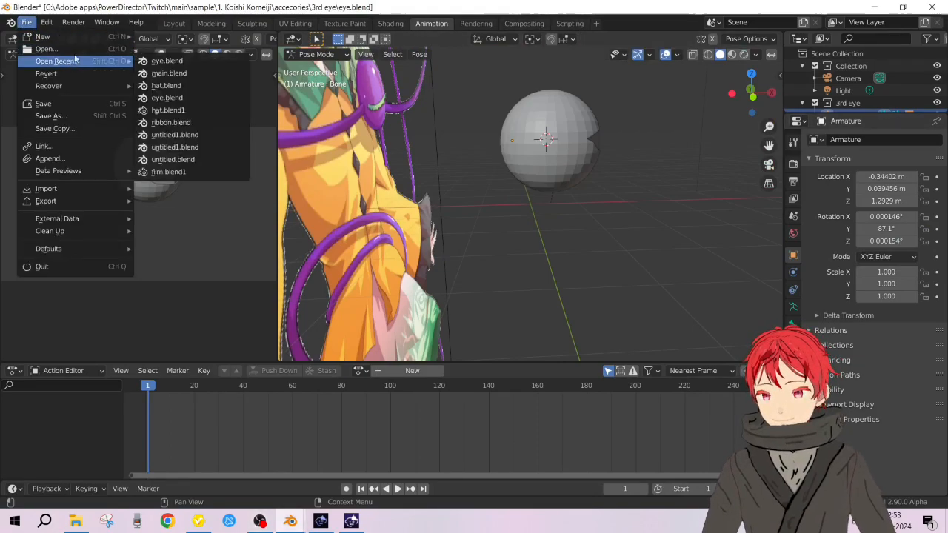
left_click(165, 62)
left_click(501, 286)
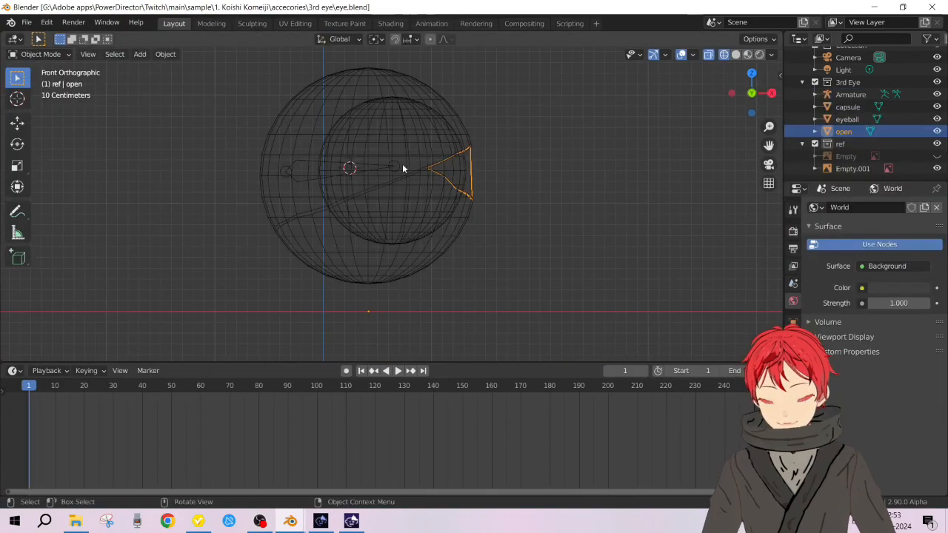
Add the armature to the open mesh selection and parent the mesh to it with Object (Keep Transform)
left_click(853, 97, "ctrl")
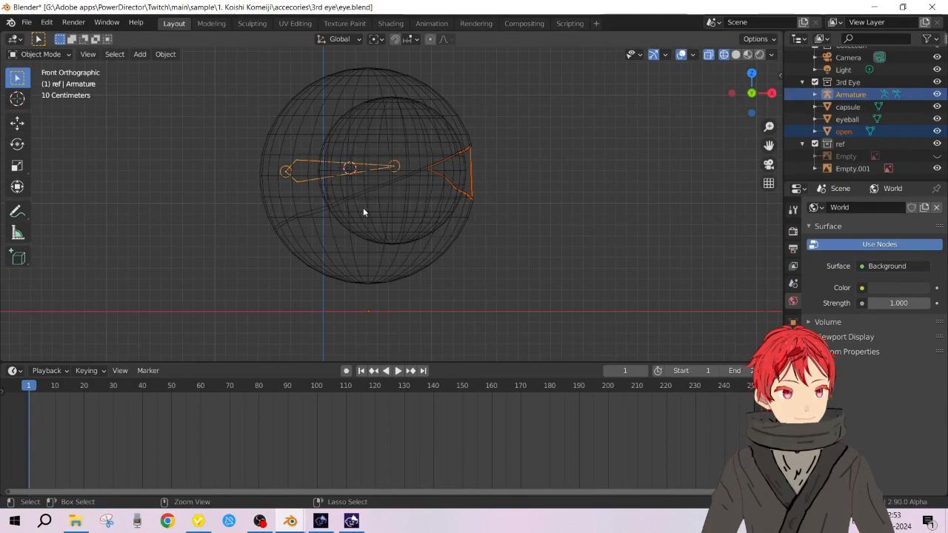
key("ctrl+p")
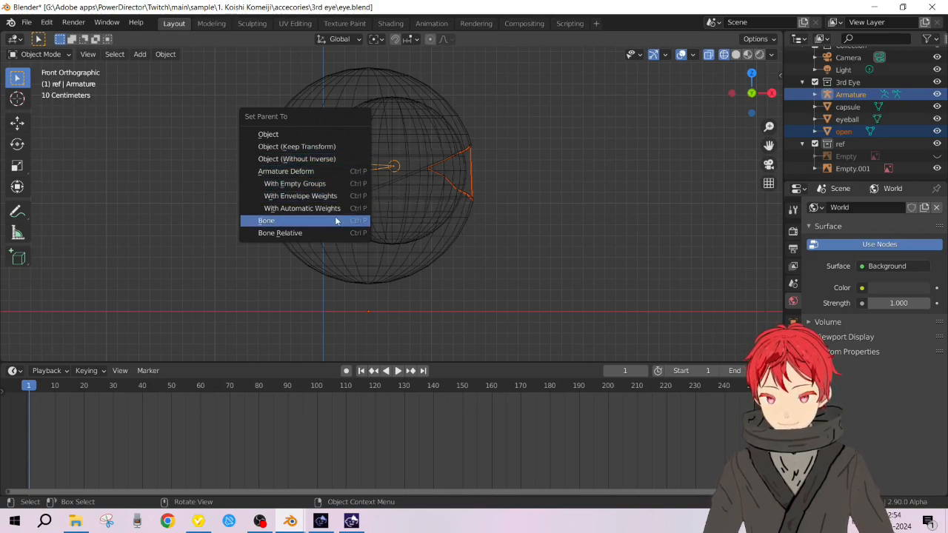
left_click(357, 147)
Select only the armature and try rotating it in Object Mode to test the parented open mesh
scroll(397, 93, "up", 2)
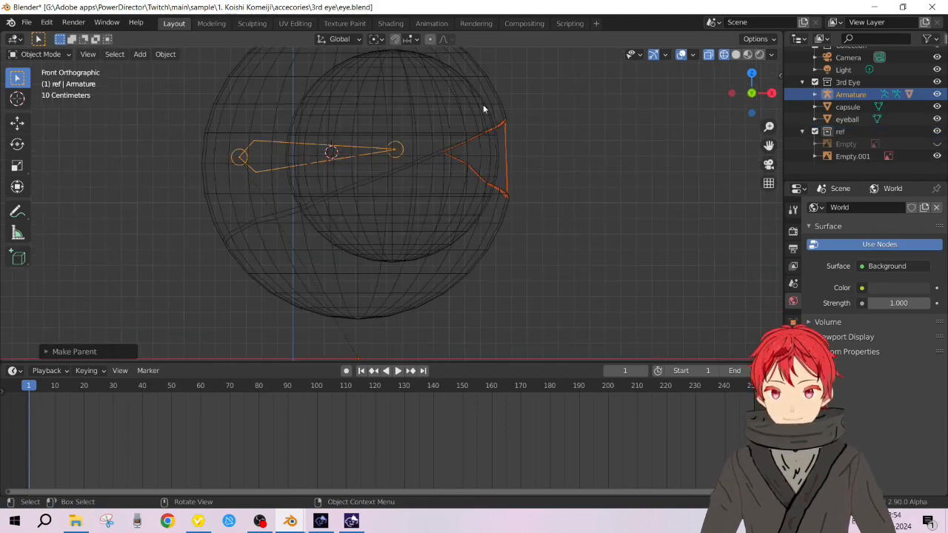
left_click(426, 124)
left_click(261, 158)
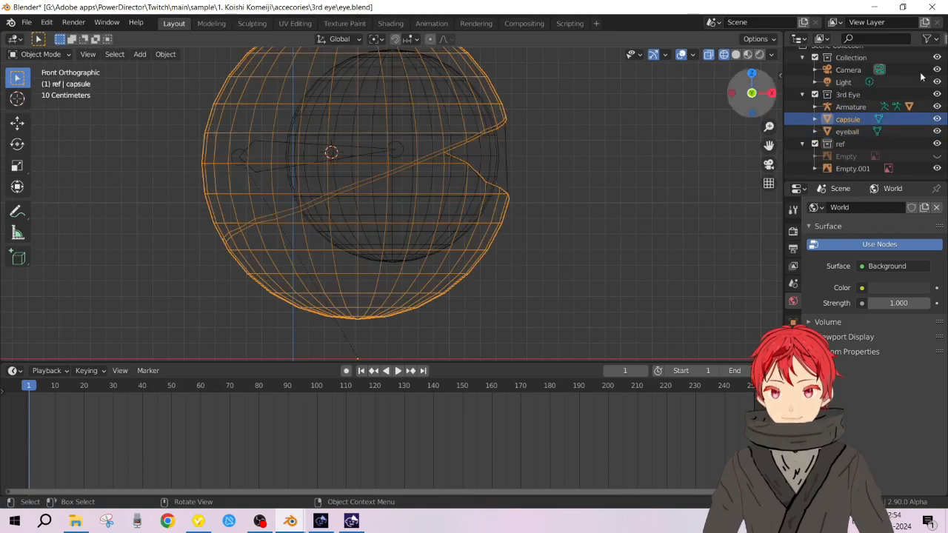
left_click(851, 107)
key("r")
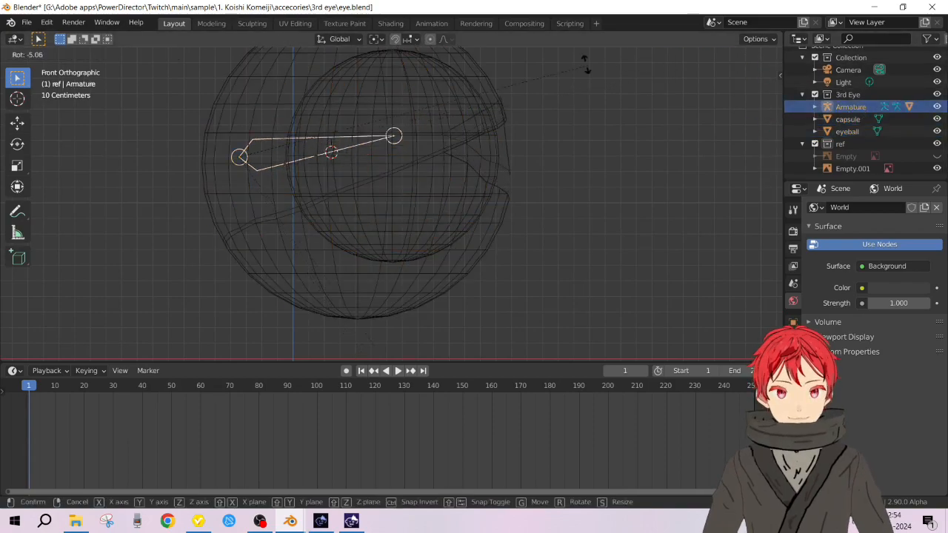
left_click(596, 124)
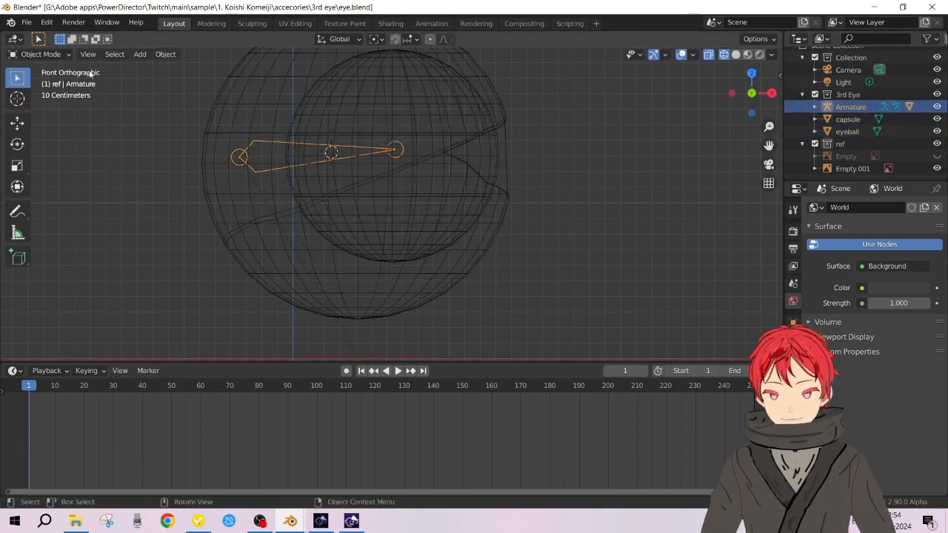
Switch the armature to Pose Mode, try rotating its bone to test the parented mesh, and undo the rotation
left_click(41, 54)
left_click(37, 95)
left_click(391, 150)
key("r")
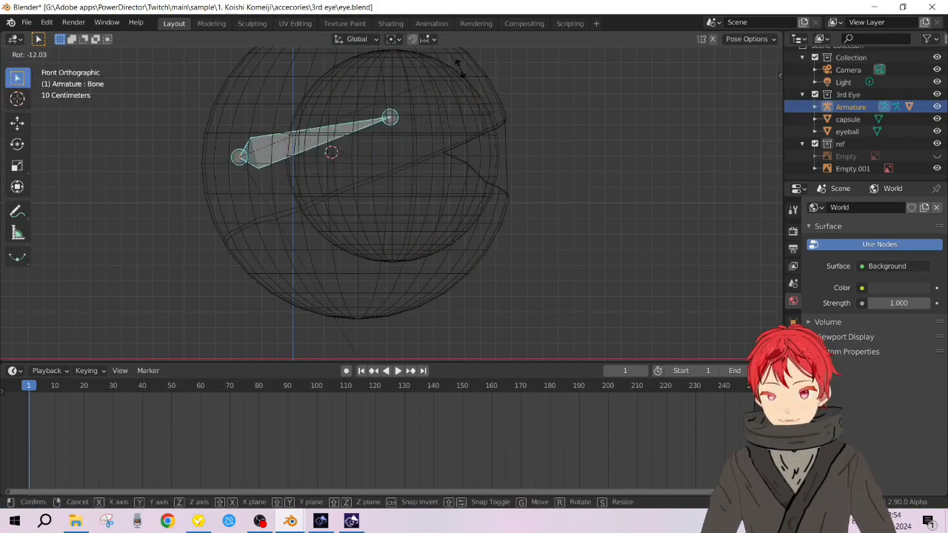
left_click(504, 127)
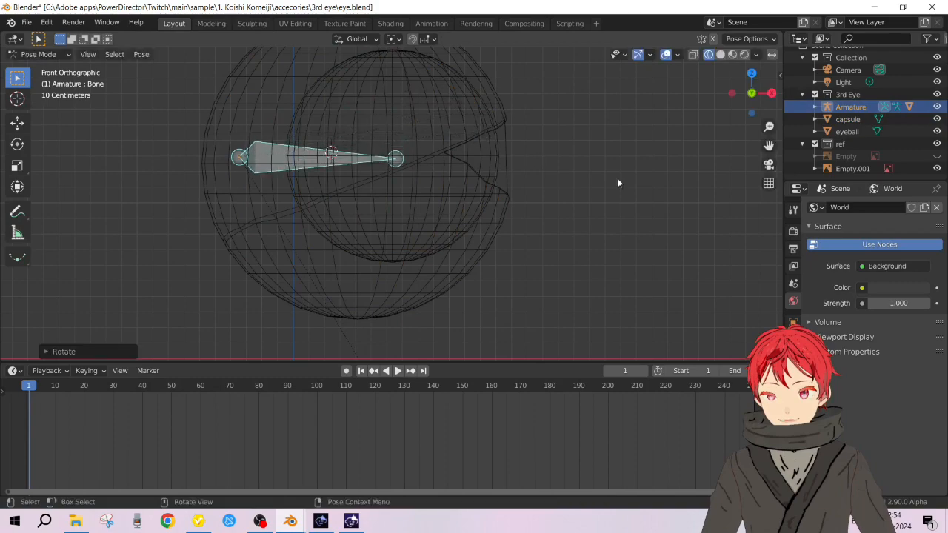
key("ctrl+z")
left_click(503, 164)
Expand the armature's hierarchy, select its open child mesh, and try rotating the bone with that mesh selected
left_click(814, 106)
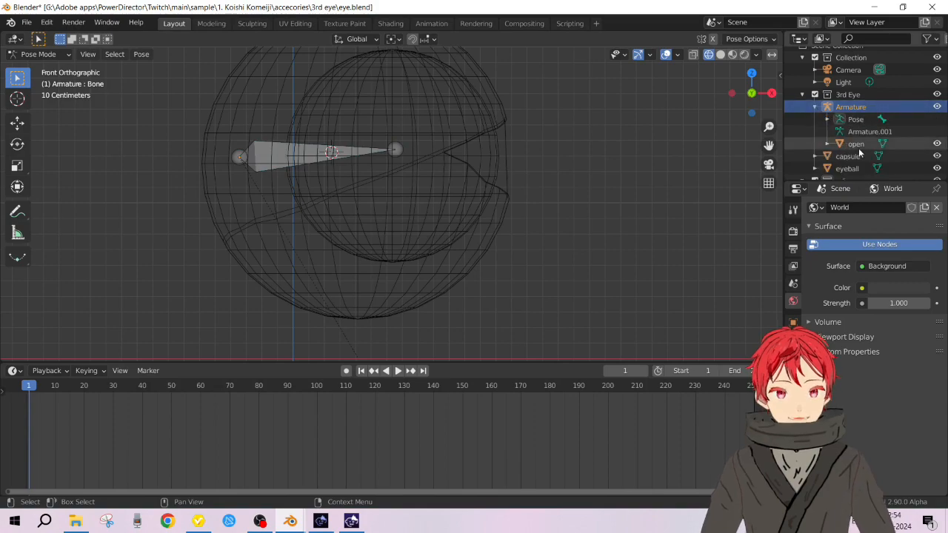
left_click(857, 146)
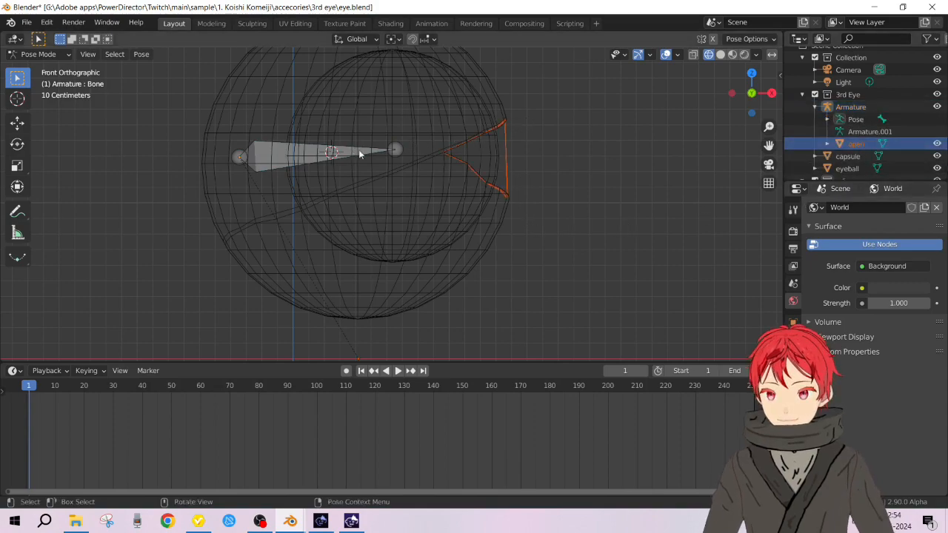
left_click(395, 147)
key("r")
left_click(563, 149)
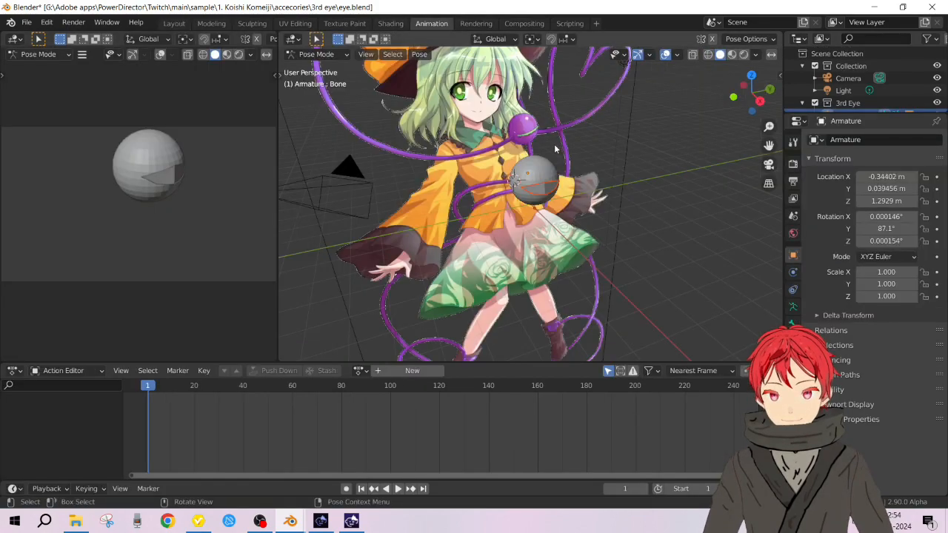
Try rotating the bone in the Animation workspace's solid view of the eye, and undo the pose tests
middle_click_drag(555, 146, 641, 131)
scroll(621, 129, "up", 4)
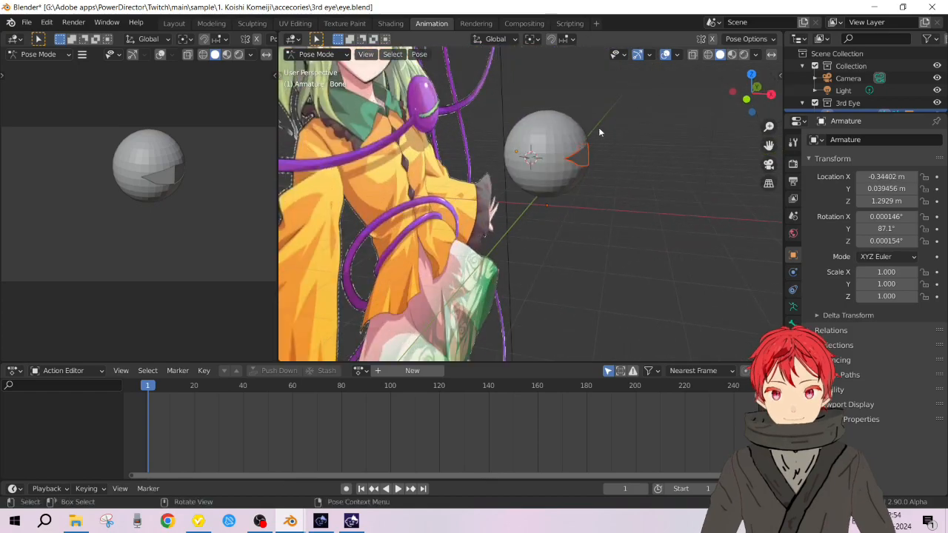
key("r")
left_click(600, 99)
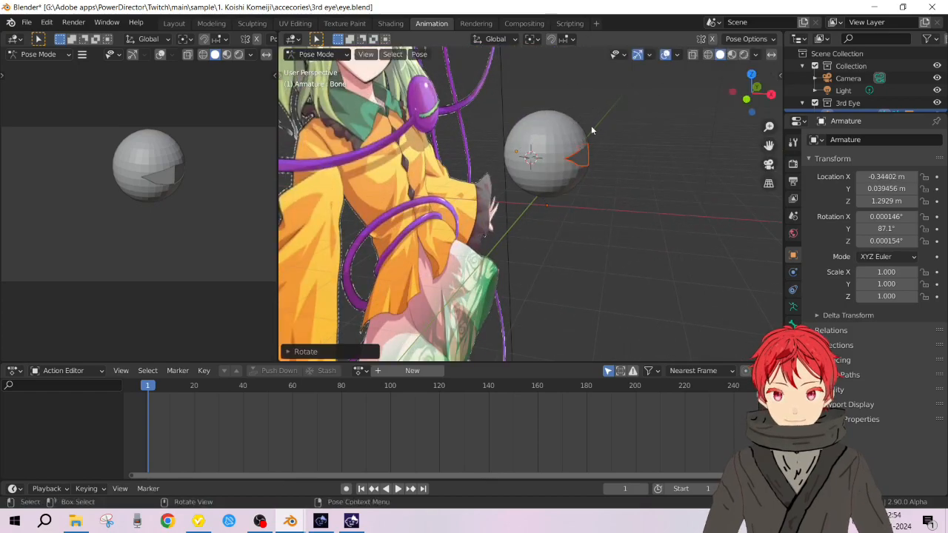
key("ctrl+z")
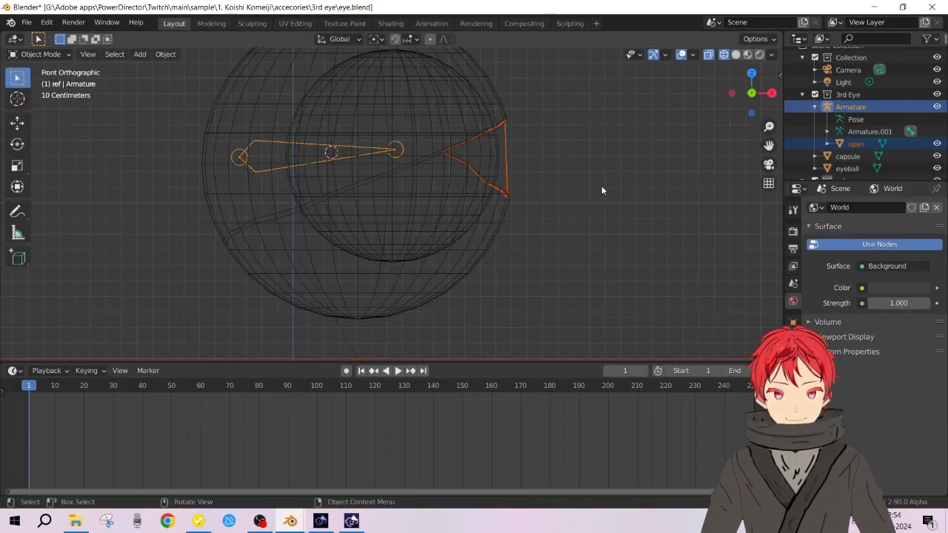
Deselect the armature and open mesh, and display the viewport in Solid shading to inspect the eye against the character reference
left_click(601, 189)
key("z")
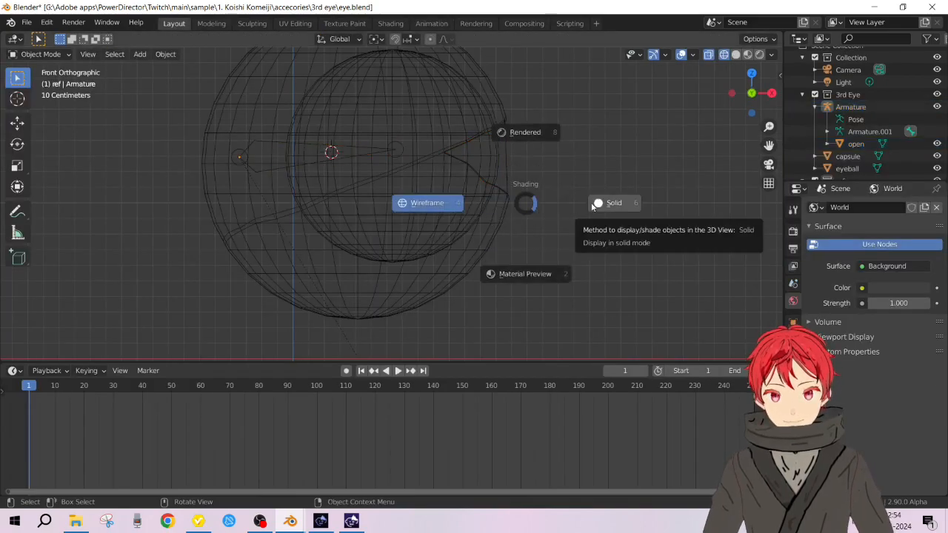
left_click(600, 203)
middle_click_drag(569, 152, 505, 179)
scroll(505, 180, "down", 5)
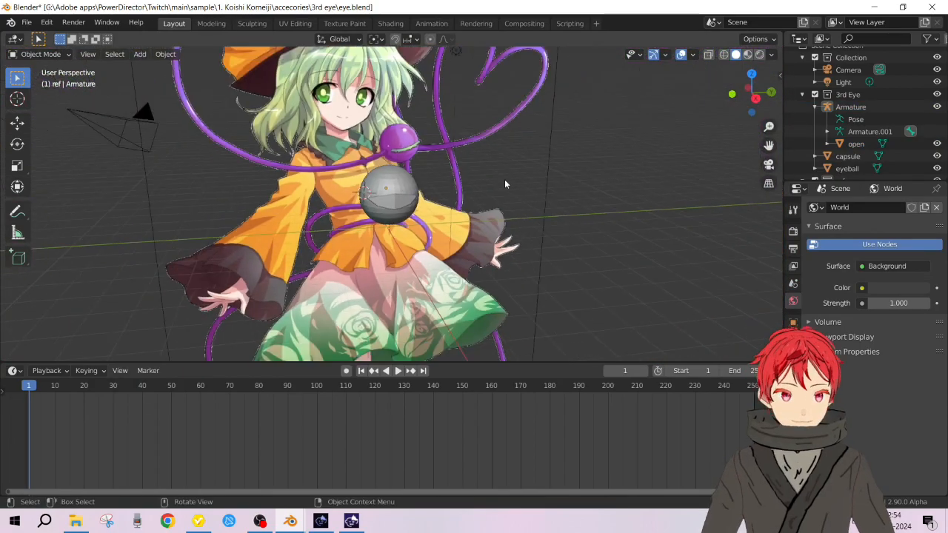
middle_click_drag(416, 166, 407, 162)
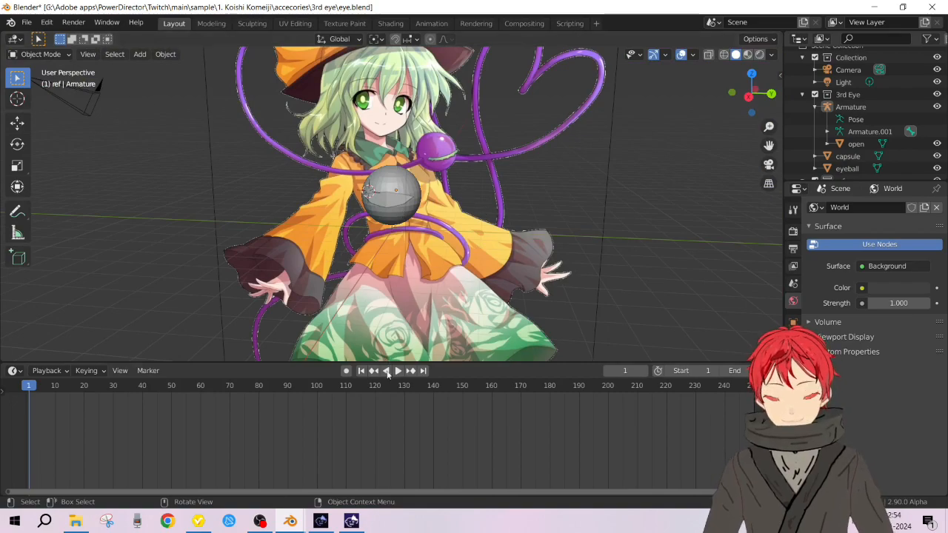
left_click(260, 521)
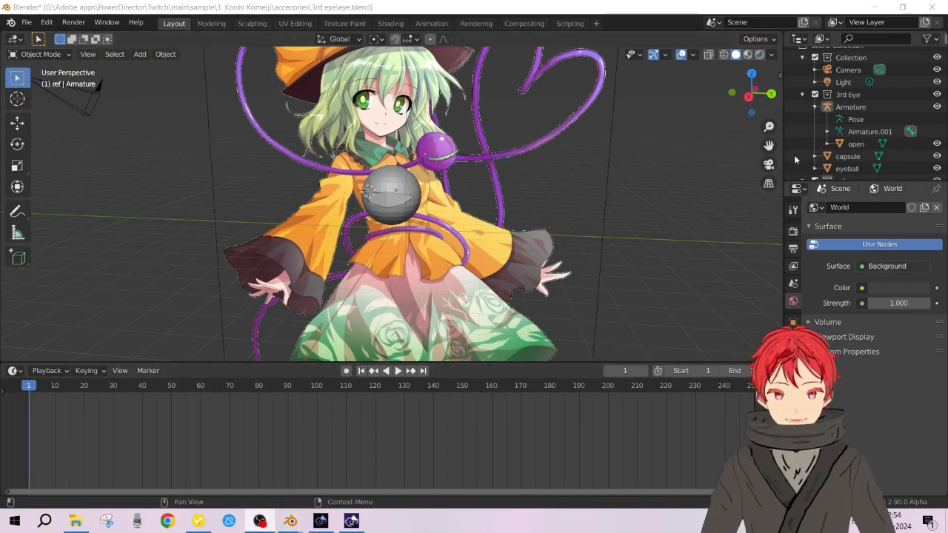